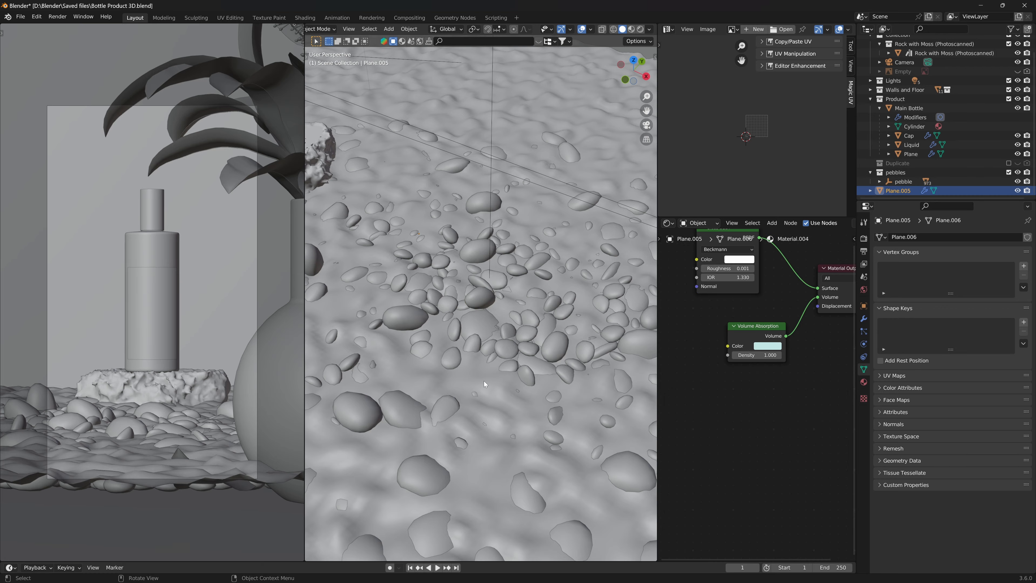
Select the fluffy twig plant behind the vase and open its mesh in Edit Mode
middle_click_drag(495, 391, 485, 350)
scroll(485, 349, "down", 2)
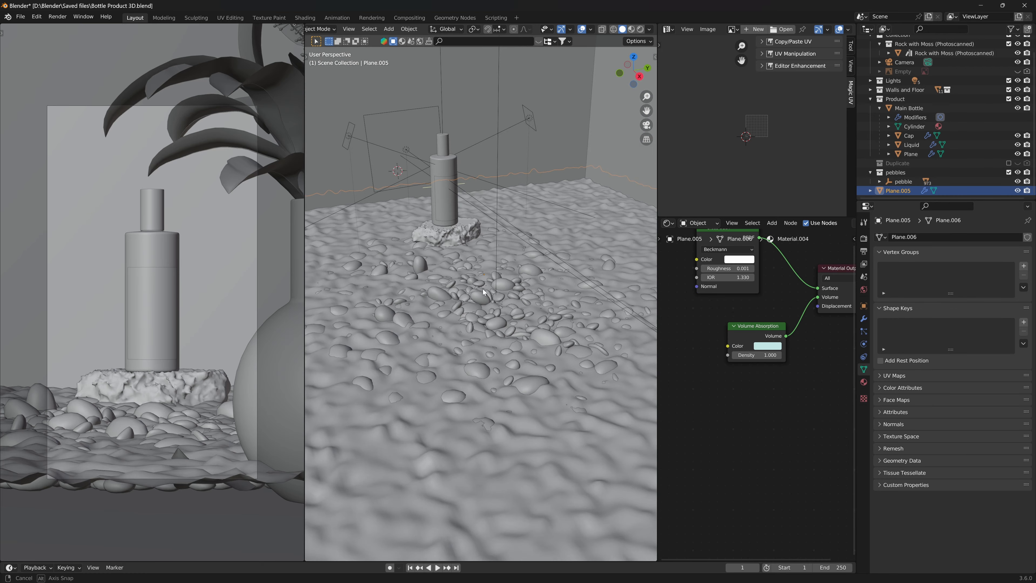
middle_click_drag(484, 226, 464, 216)
scroll(497, 254, "down", 4)
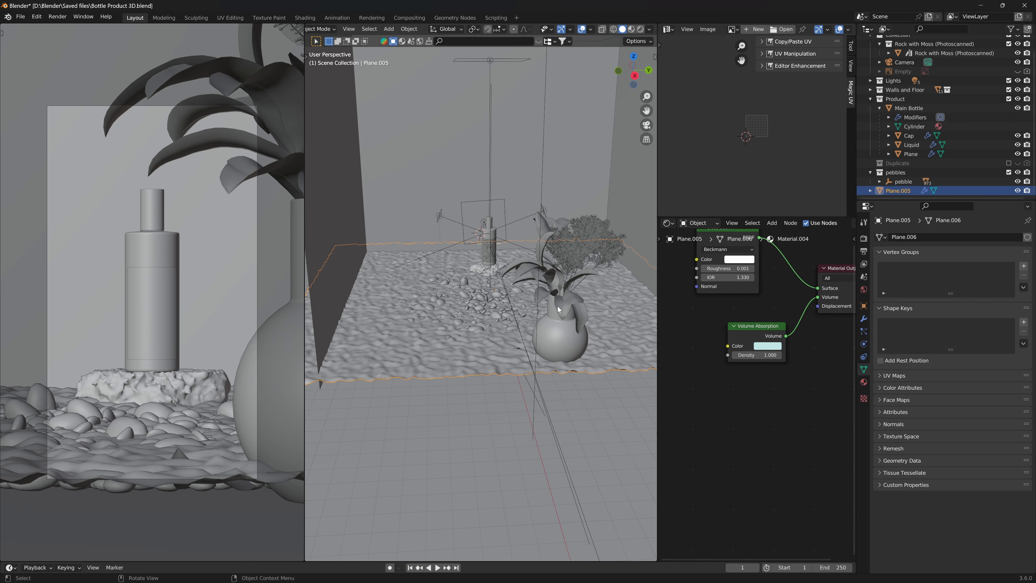
middle_click_drag(558, 309, 430, 264)
left_click(570, 327)
left_click(426, 279)
middle_click_drag(438, 354, 546, 424)
key("KP_Decimal")
key("Tab")
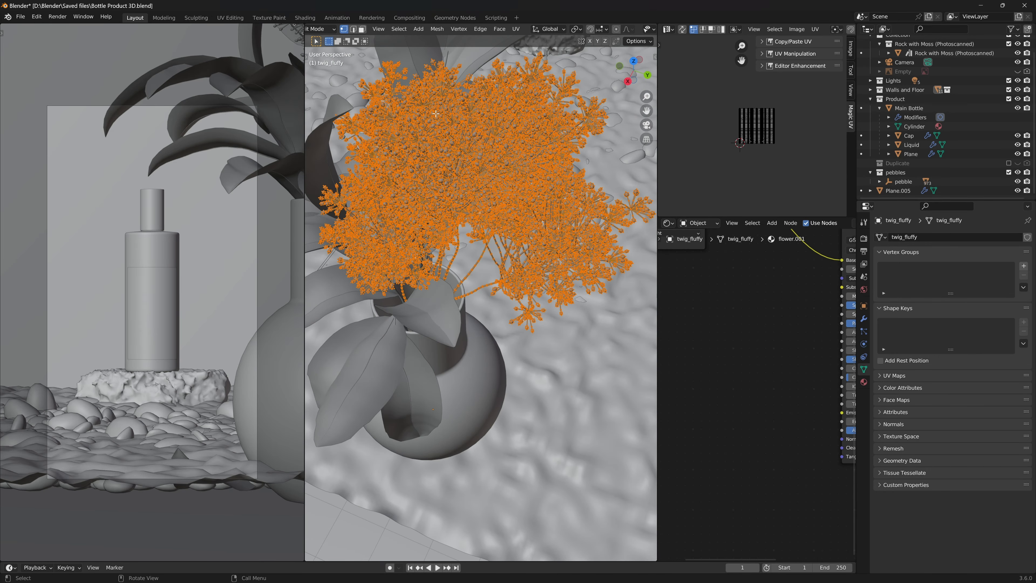
Box-select a rectangular patch of vertices in the upper middle of the fluffy twig mesh
left_click_drag(436, 113, 511, 174)
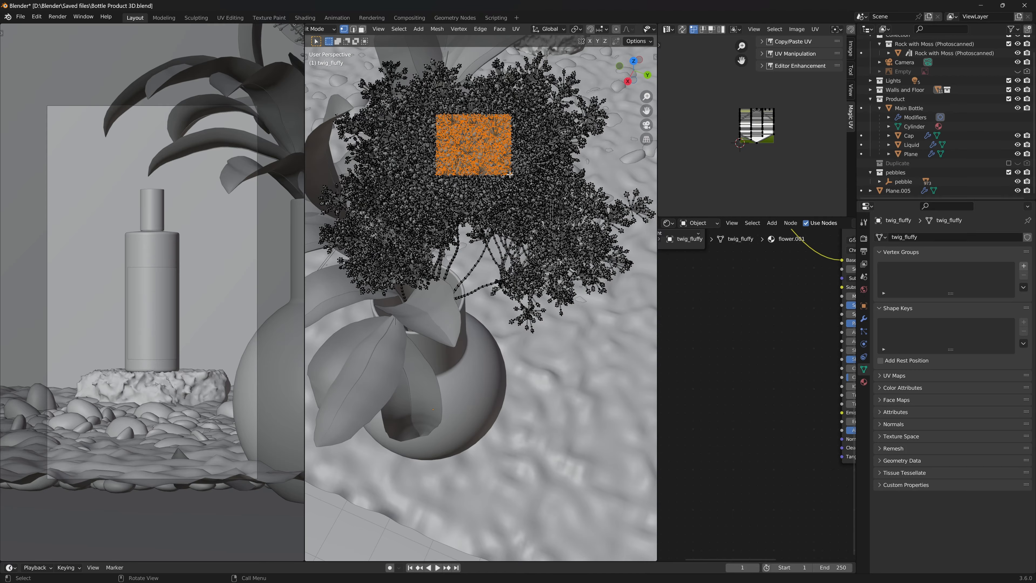
middle_click_drag(510, 174, 509, 305, "shift")
scroll(504, 289, "up", 1)
scroll(503, 289, "up", 3)
scroll(509, 305, "down", 2)
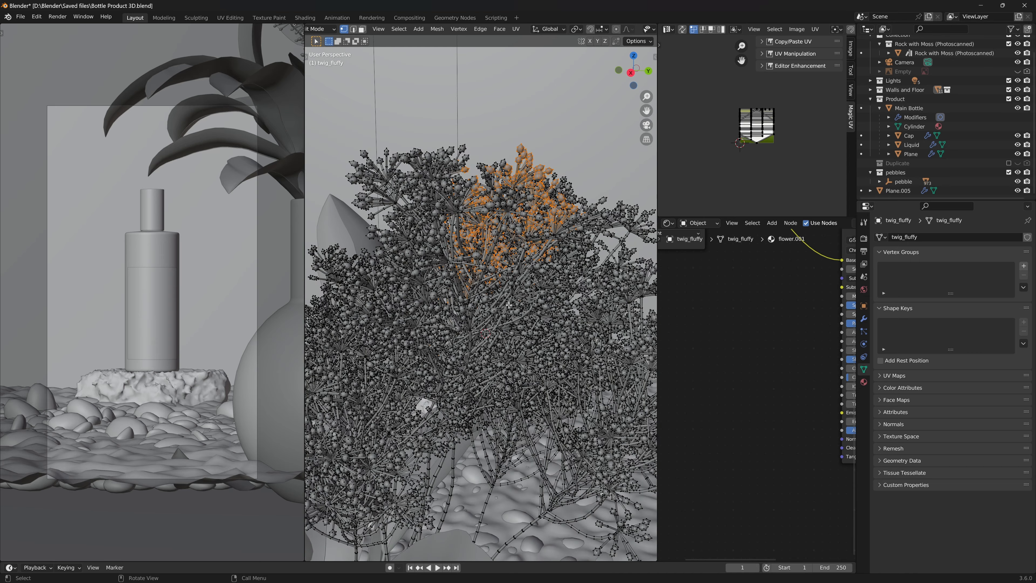
scroll(509, 305, "down", 4)
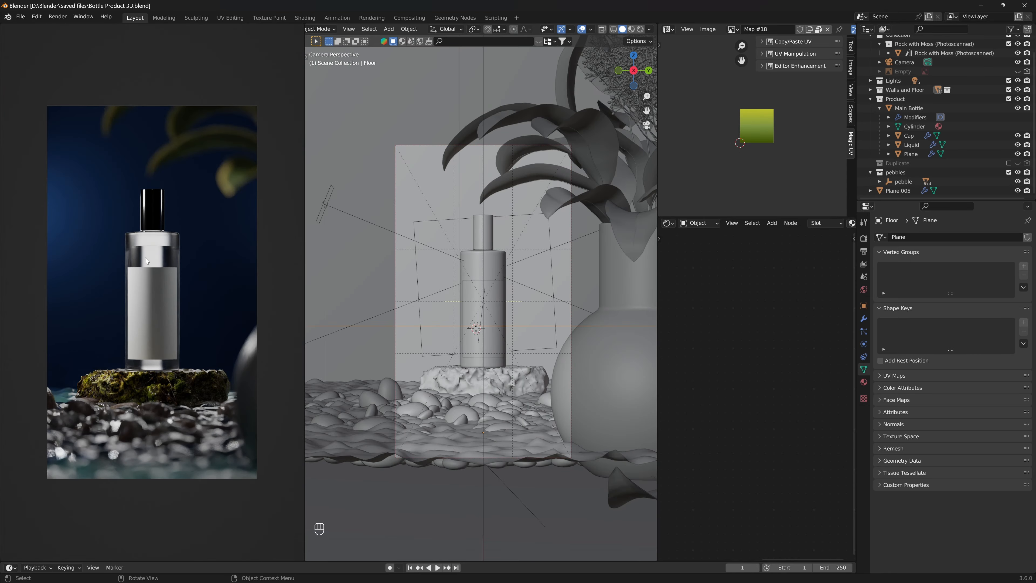
Turn on X-ray display and select the Liquid object inside the bottle
scroll(150, 255, "up", 8)
scroll(181, 210, "down", 2)
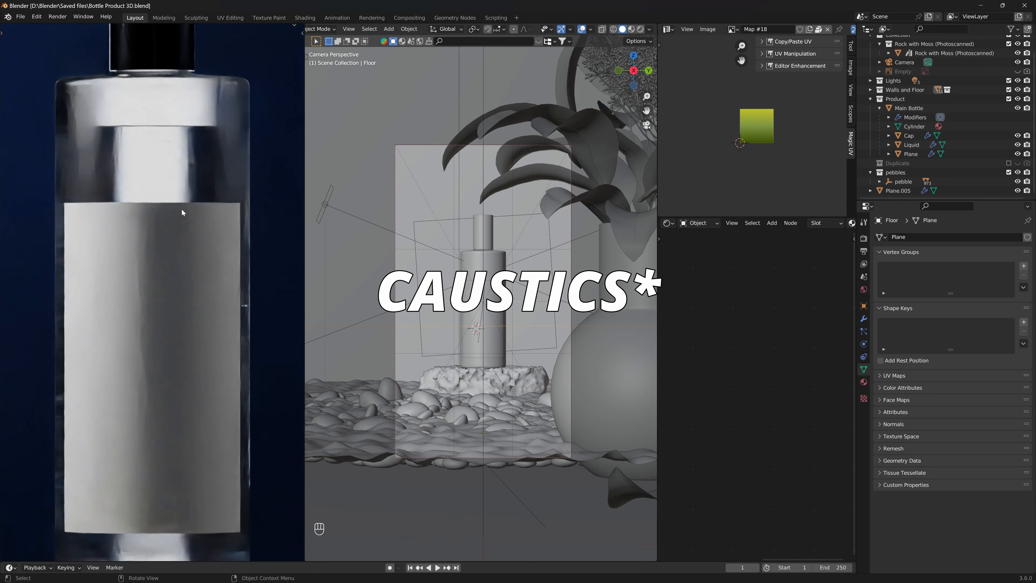
middle_click_drag(191, 163, 199, 246, "shift")
scroll(199, 246, "up", 1)
scroll(489, 227, "up", 4)
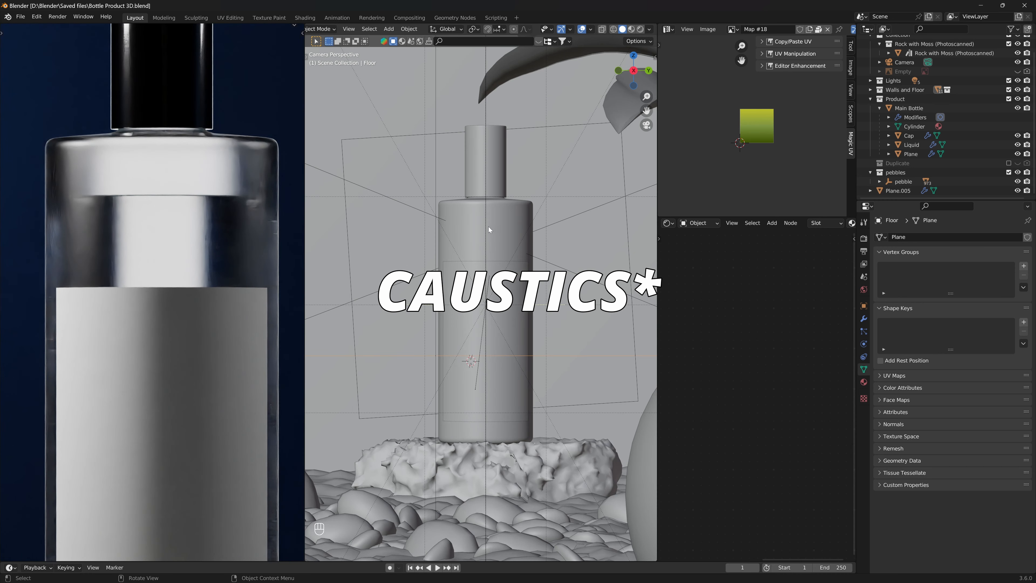
scroll(489, 229, "up", 3)
key("alt+z")
left_click(507, 219)
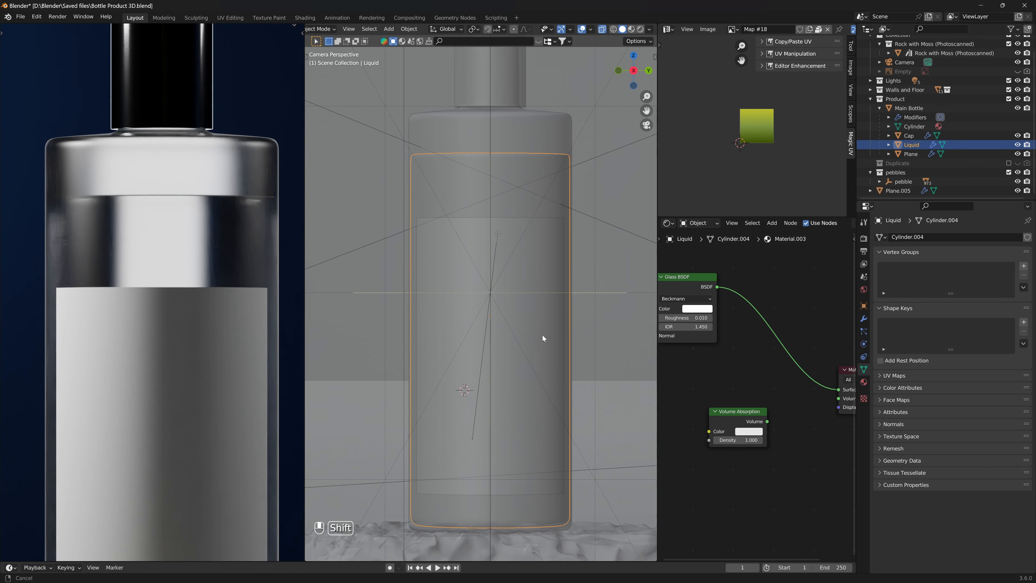
Scale the Liquid object up very slightly so it overlaps the bottle's glass wall, and apply its scale
middle_click_drag(543, 336, 536, 243, "shift")
key("s")
key("s")
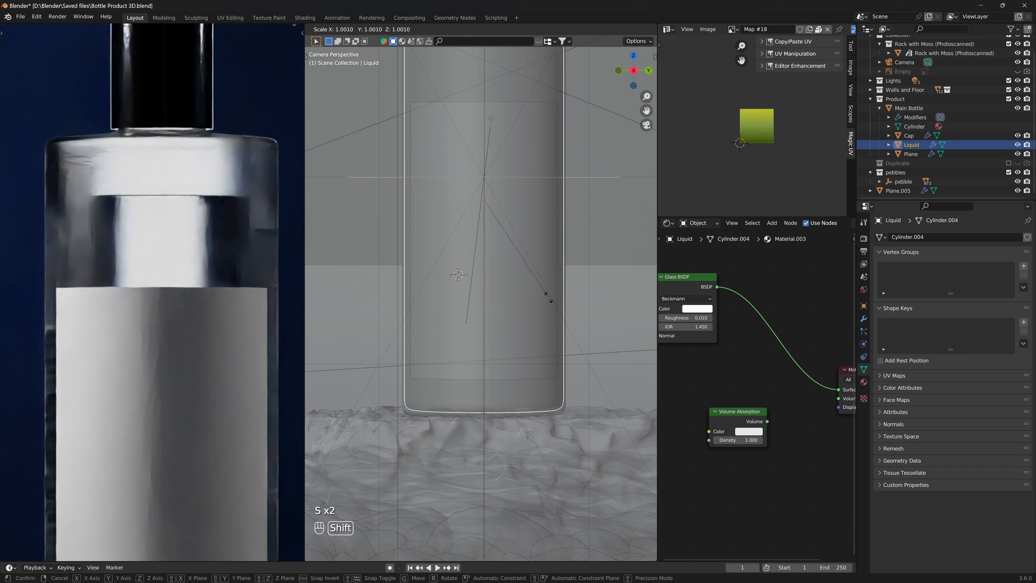
left_click(554, 305)
key("ctrl+a")
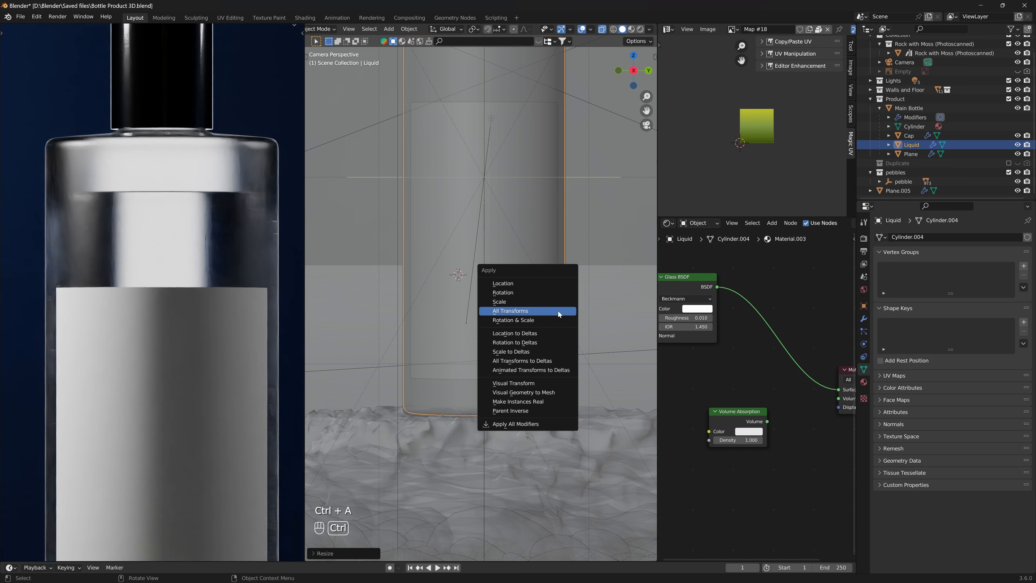
left_click(552, 304)
Connect the liquid's Volume Absorption node to the material's Volume input and set its color to light blue
scroll(534, 288, "down", 3)
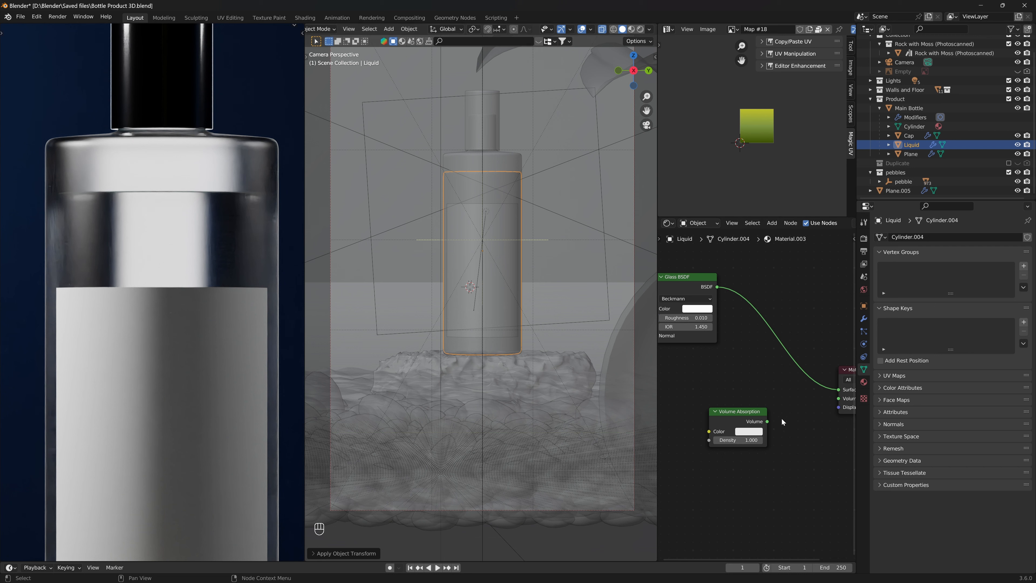
left_click_drag(768, 421, 833, 399)
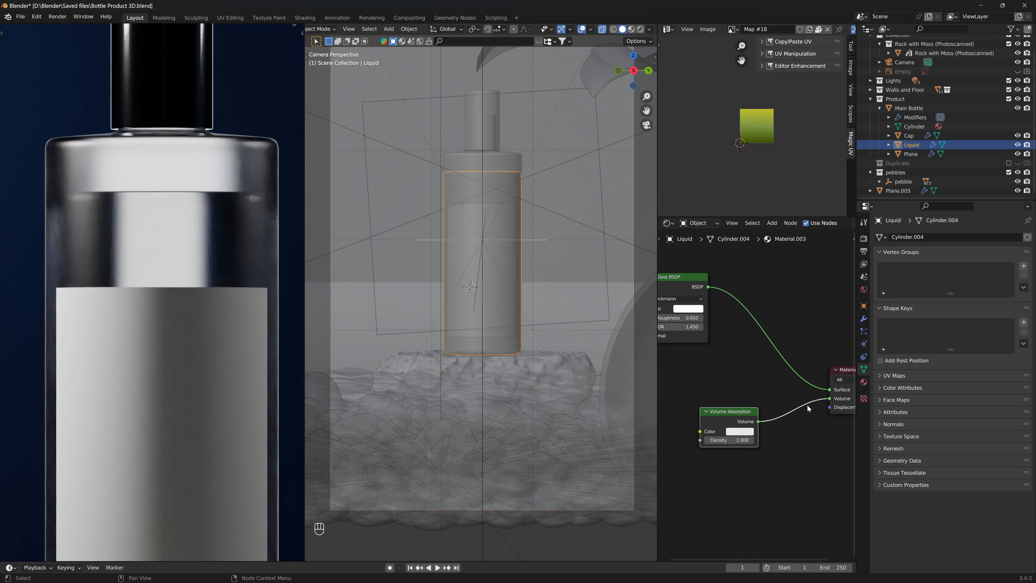
left_click(735, 432)
left_click_drag(757, 354, 762, 338)
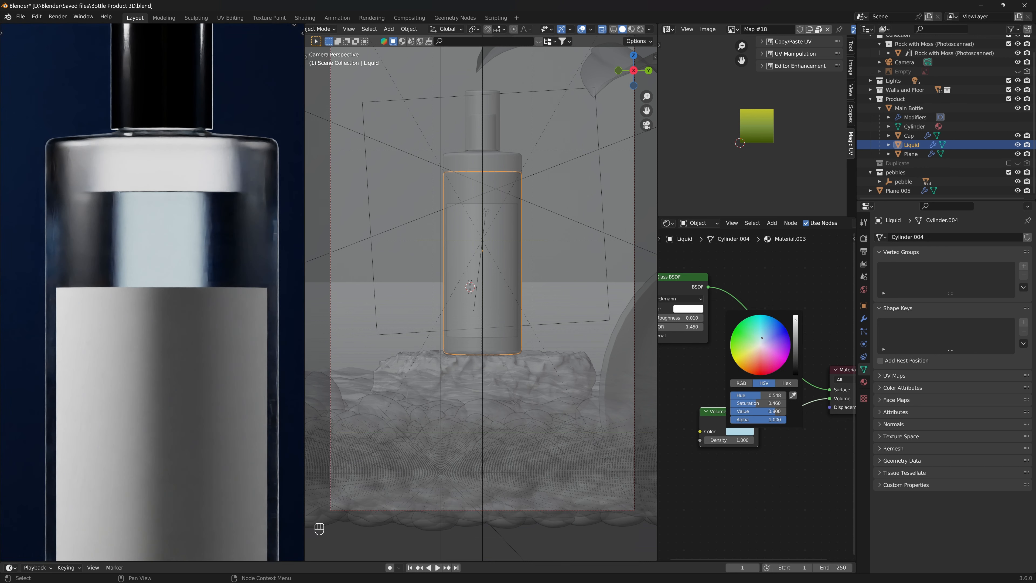
mouse_move(764, 336)
left_mouse_down()
mouse_move(775, 324)
mouse_move(765, 338)
left_mouse_up()
Save the Bottle Product 3D.blend file
scroll(168, 309, "down", 5)
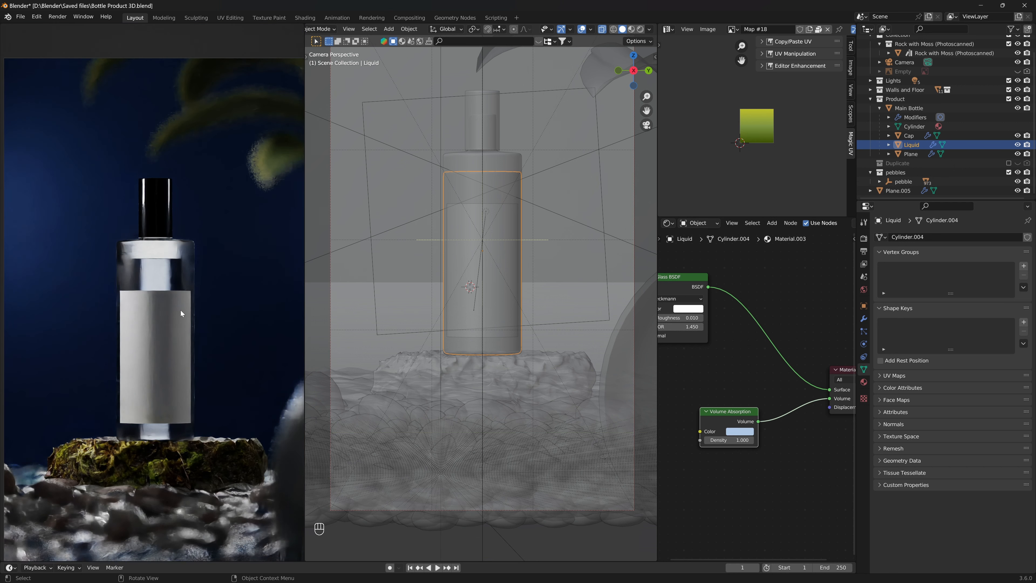
key("Home")
key("ctrl+s")
key("ctrl+s")
key("ctrl+s")
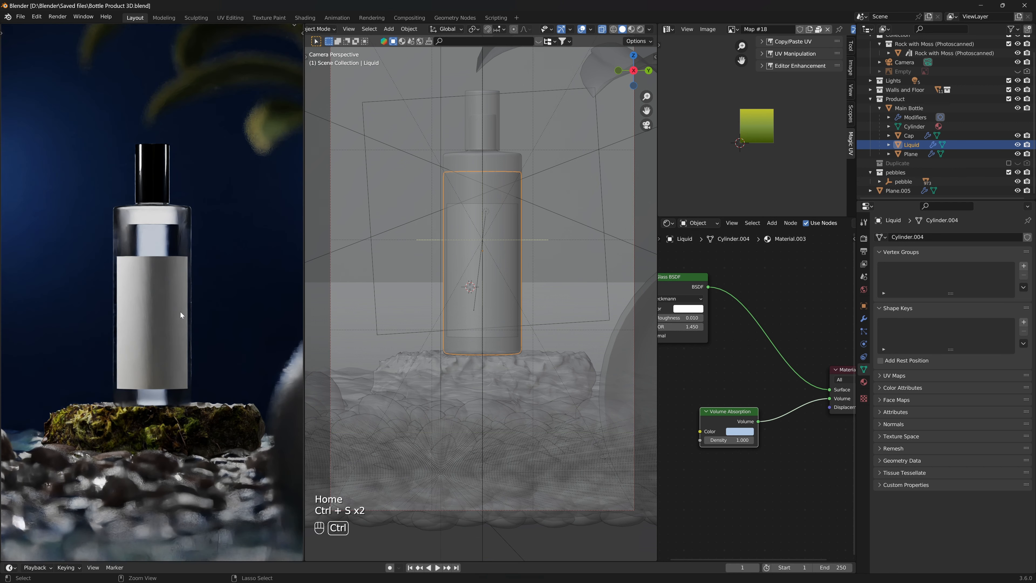
Set the Volume Absorption density of the liquid material to 2, after trying 10
scroll(736, 454, "up", 2)
left_click(734, 451)
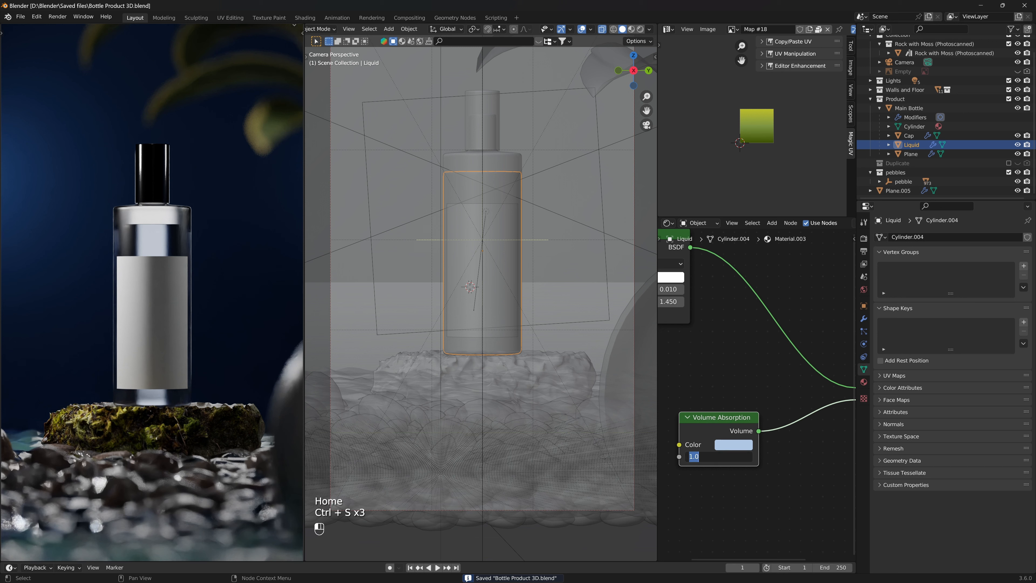
key("Return")
left_click(718, 457)
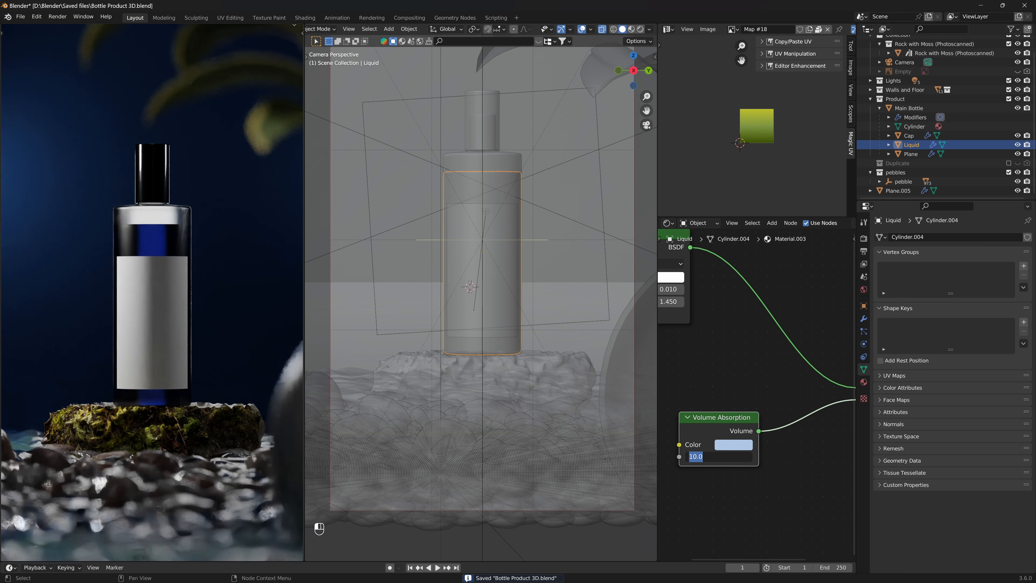
type("2")
key("Return")
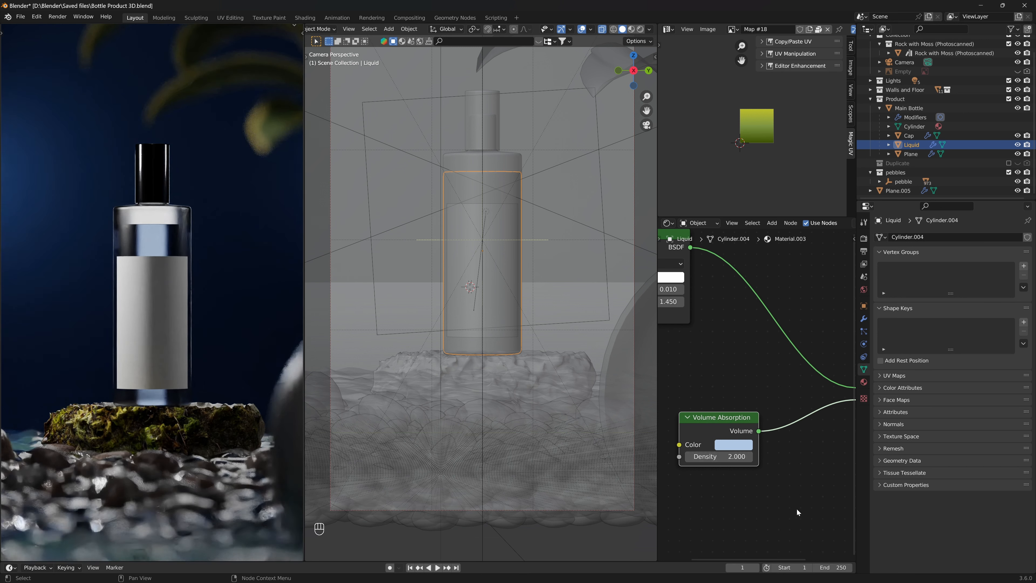
Inspect the liquid from other sides and change its absorption color to light teal with hue 0.481, saturation 0.468 and value 0.8
key("KP_Decimal")
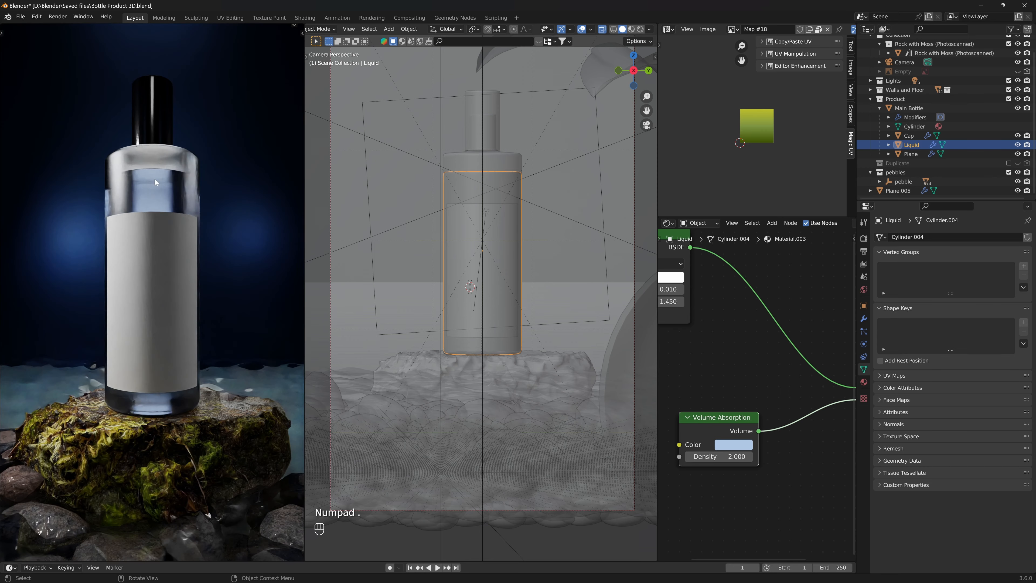
middle_click_drag(155, 179, 72, 265)
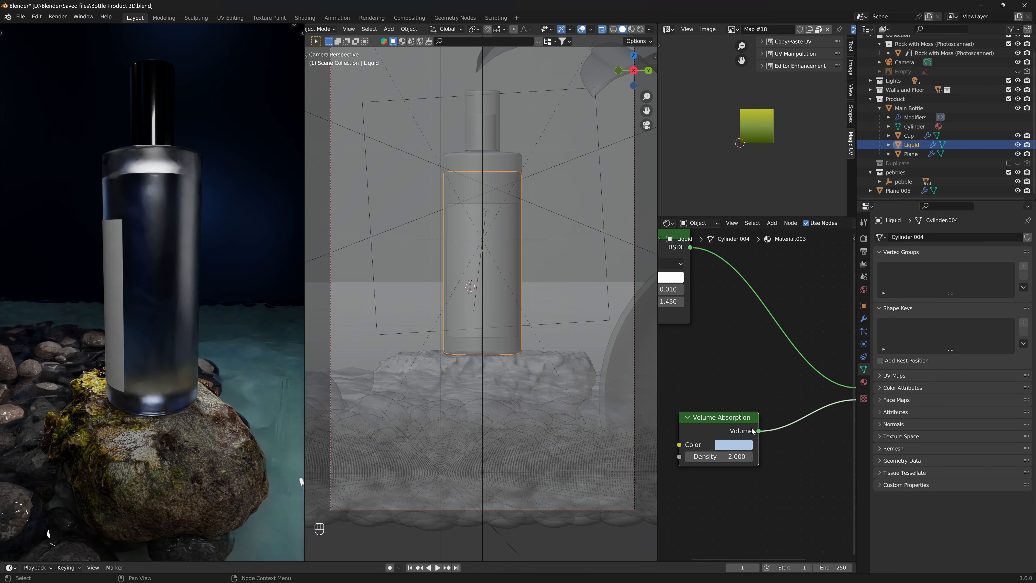
left_click(749, 447)
left_click_drag(767, 395, 775, 396)
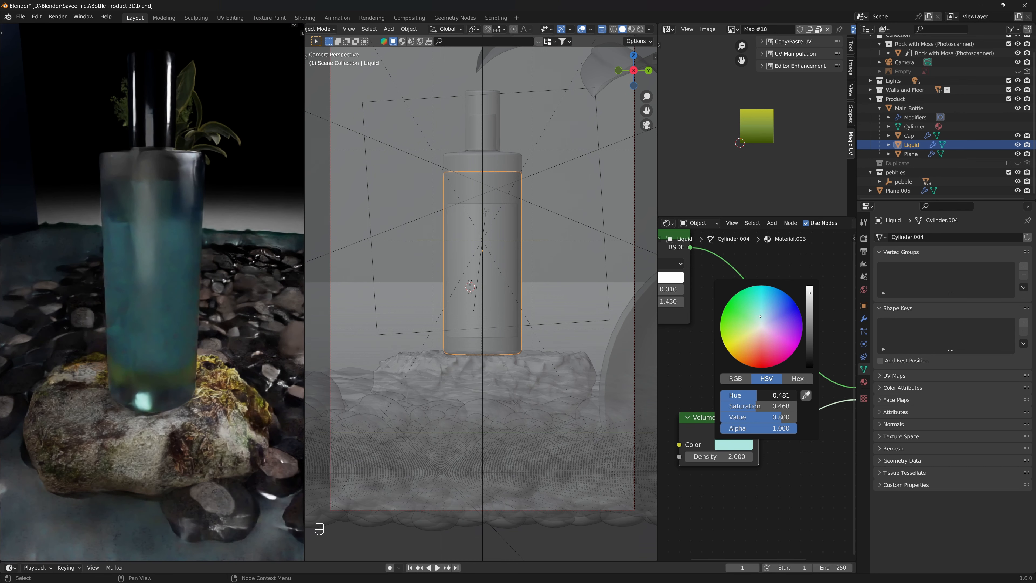
key("KP_0")
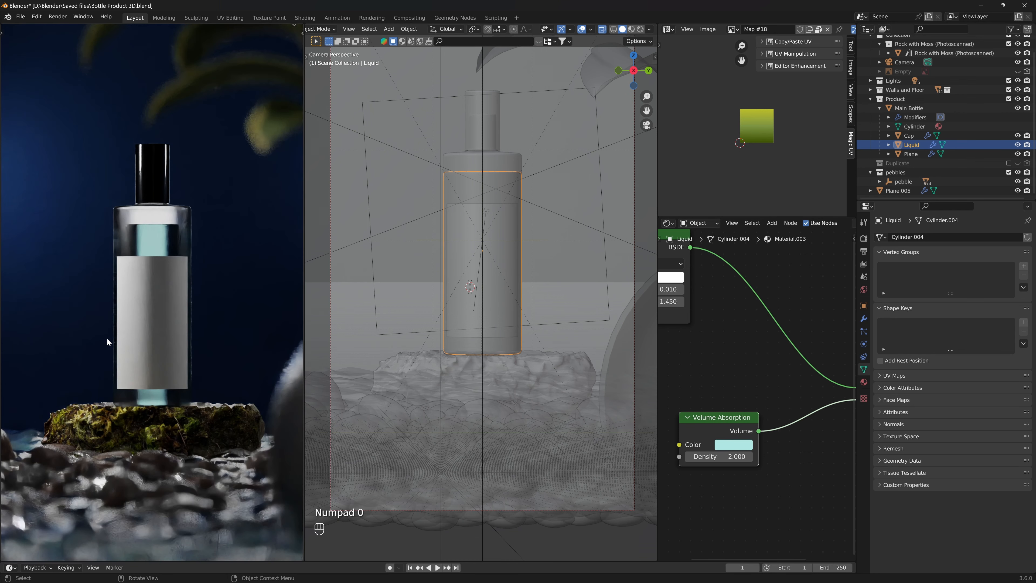
Save the scene with the teal liquid color
key("ctrl+s")
key("ctrl+s")
key("ctrl+s")
key("ctrl+s")
key("ctrl+s")
Enable Receive Shadow Caustics for all selected scene objects at once, leaving Cast Shadow Caustics off
scroll(219, 315, "down", 4)
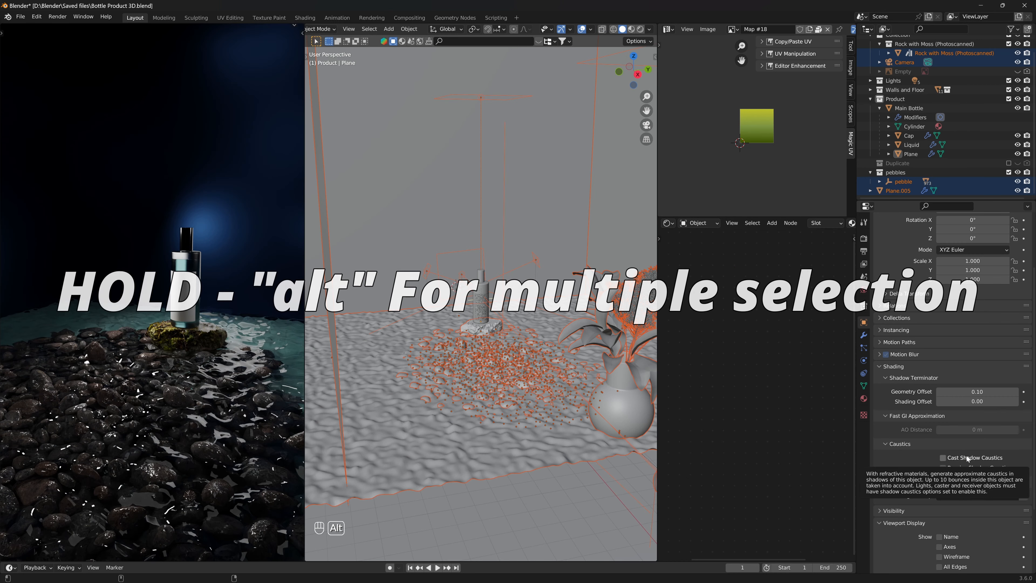
left_click(943, 457, "alt")
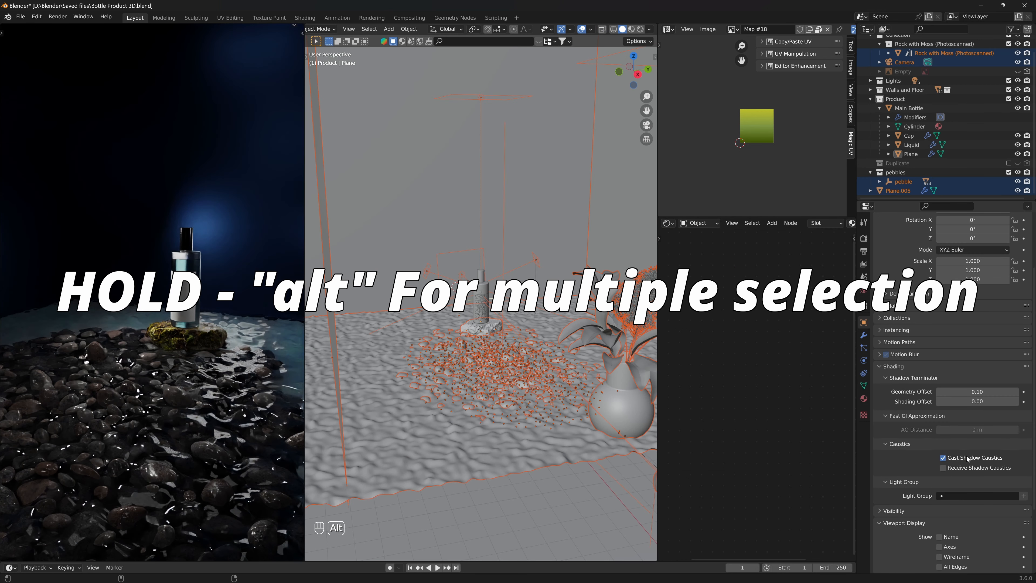
left_click(943, 458, "alt")
left_click(943, 468, "alt")
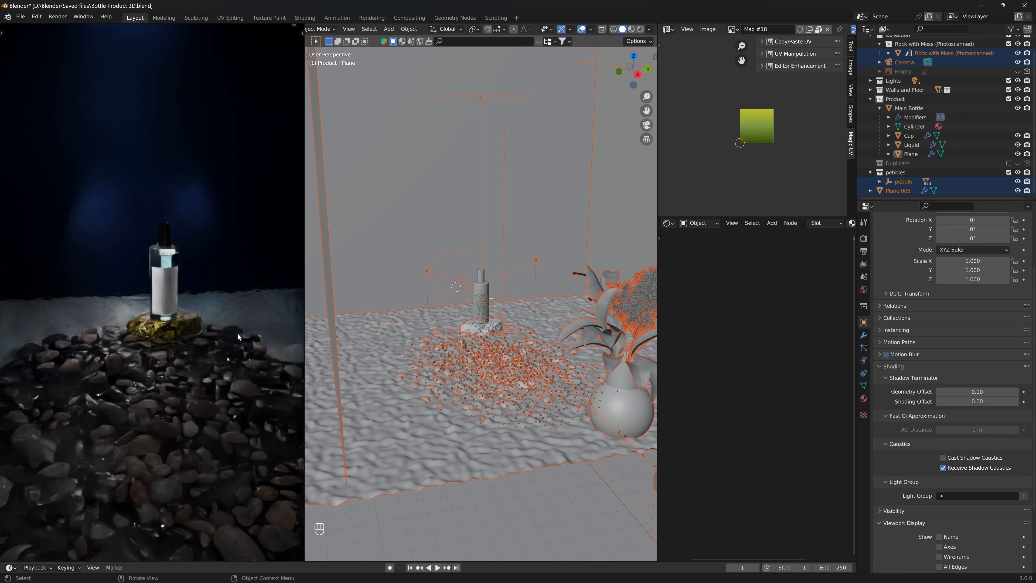
Check the shadow caustics settings on the mossy rock and individual pebbles around the bottle
scroll(478, 327, "up", 5)
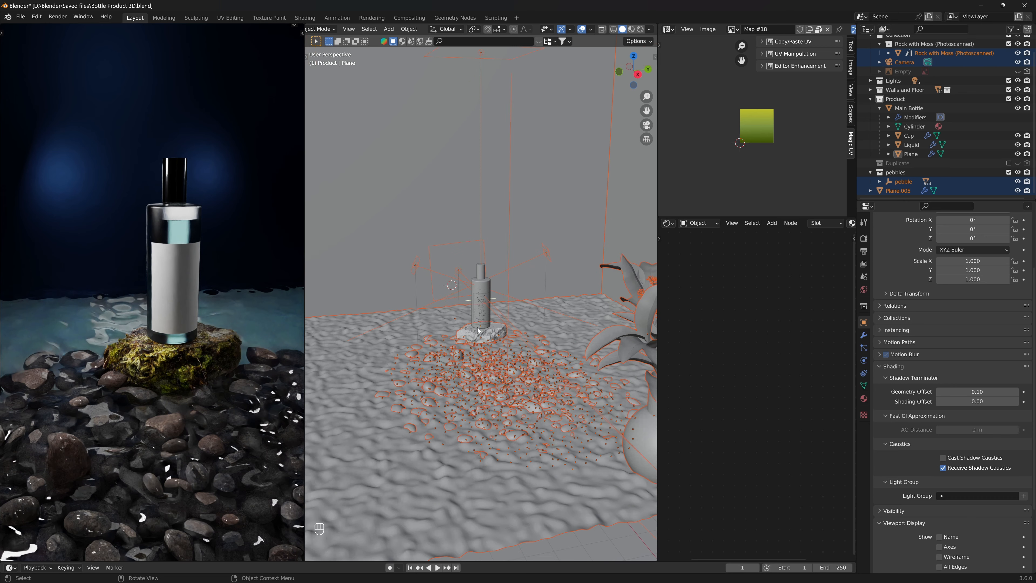
left_click(622, 382)
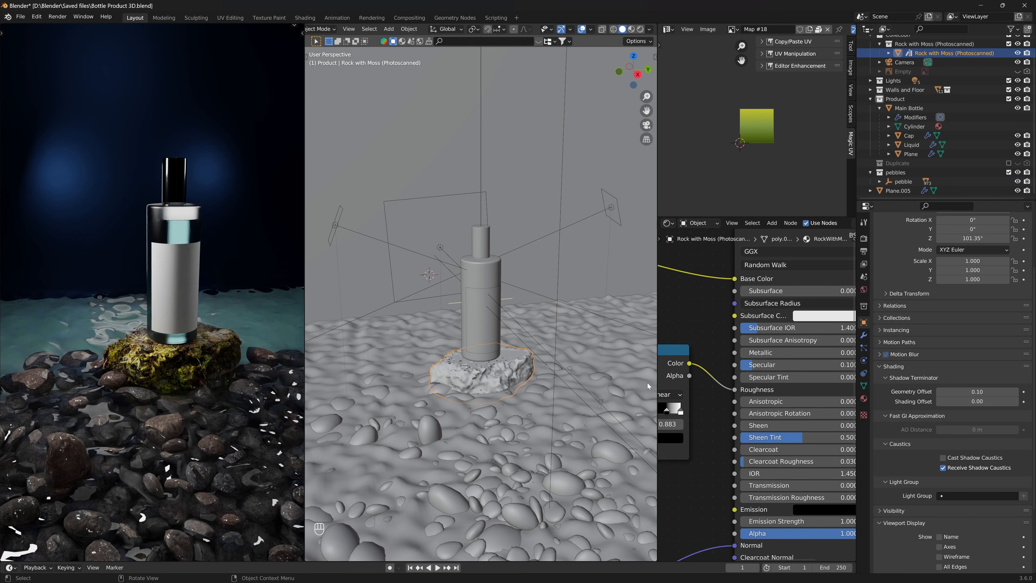
left_click(494, 425)
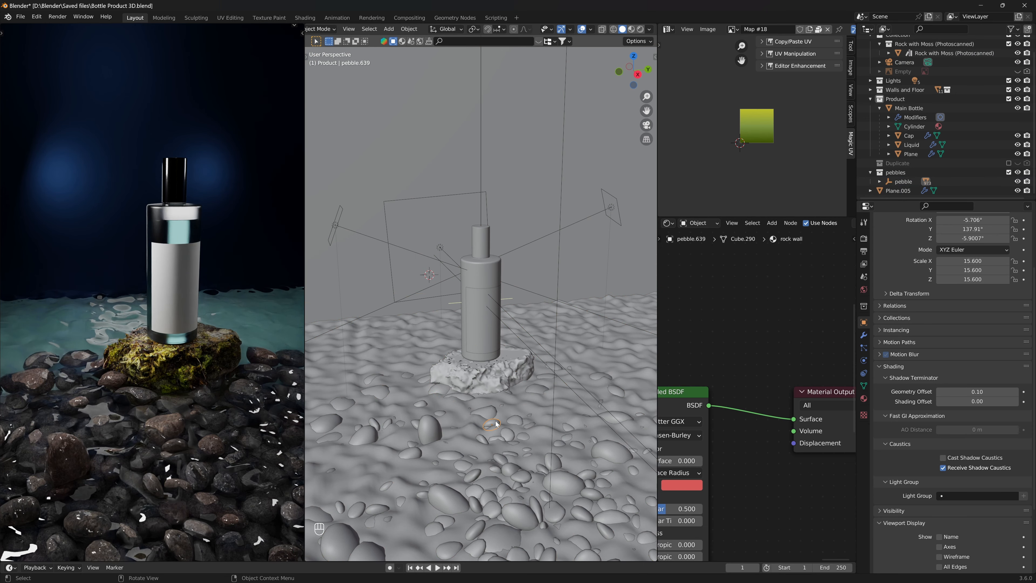
left_click(467, 409)
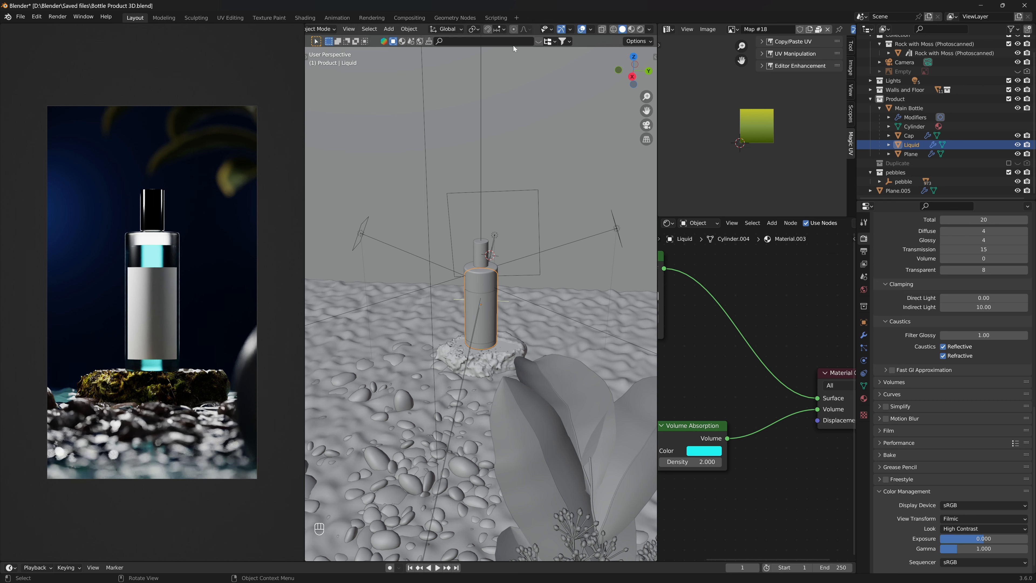
Search the asset library for "flower" and filter the results
left_click(533, 42)
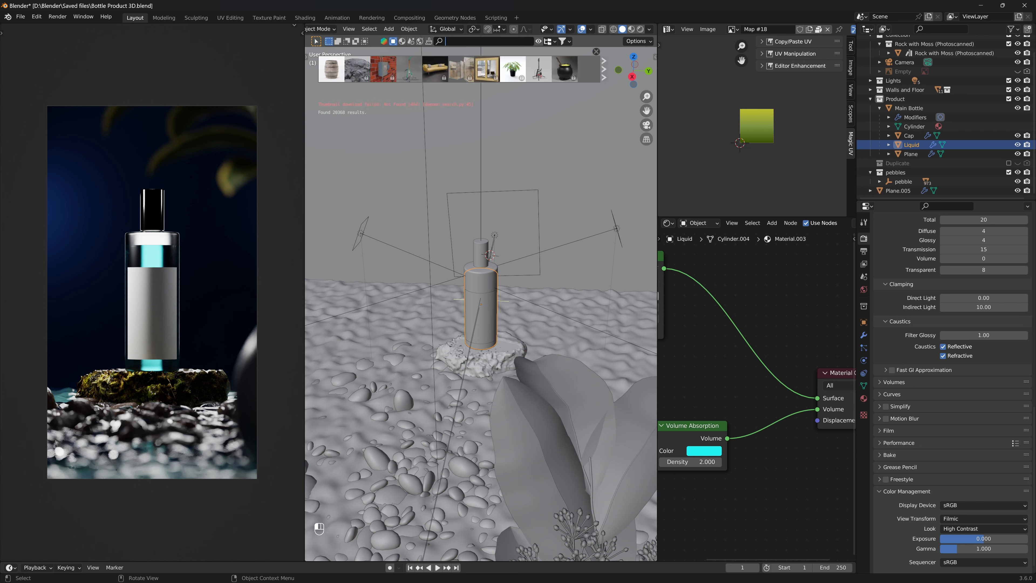
type("flower")
key("Return")
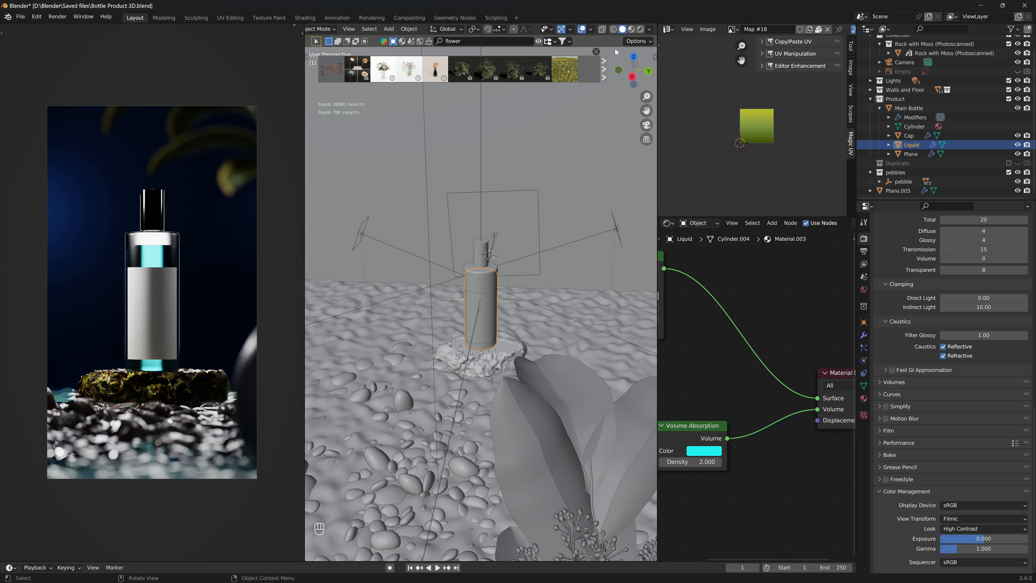
left_click(562, 41)
left_click(544, 76)
mouse_move(355, 73)
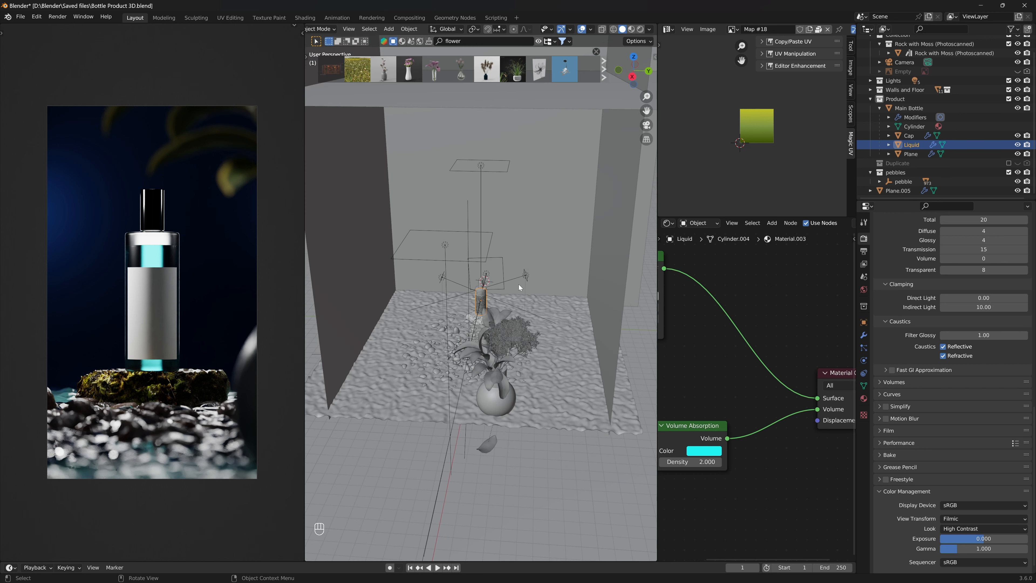
Place the 3D cursor on the empty ground in front of the vase
middle_click_drag(519, 284, 521, 371)
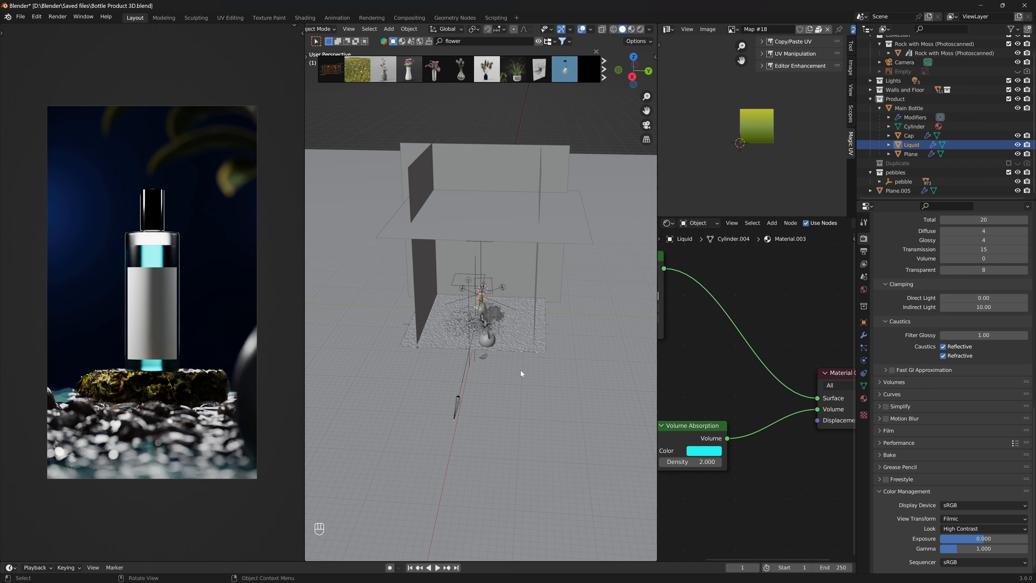
right_click(505, 384, "shift")
middle_click_drag(493, 407, 485, 320)
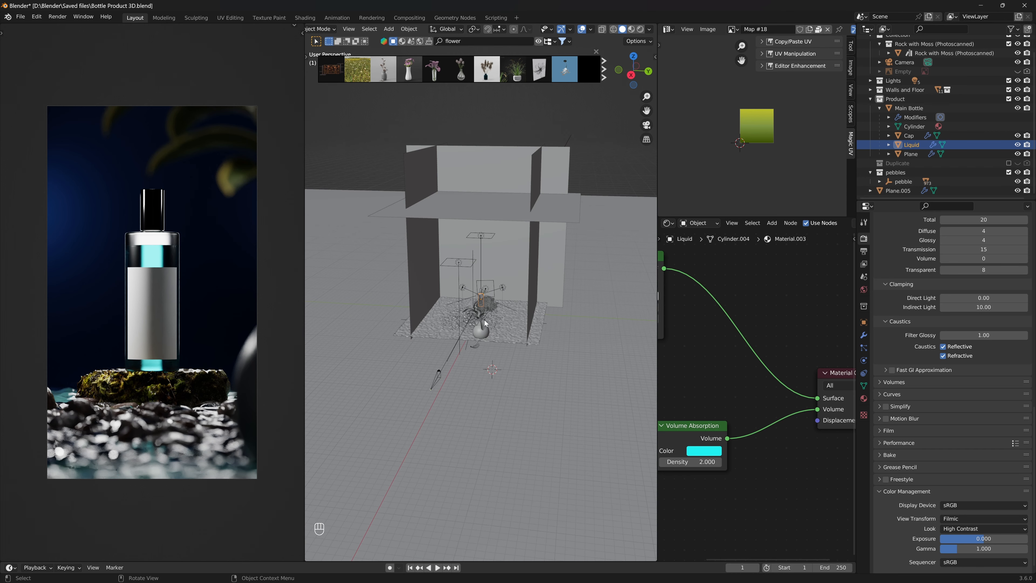
Add the House flowers asset from the flower search results to the scene
scroll(483, 310, "up", 4)
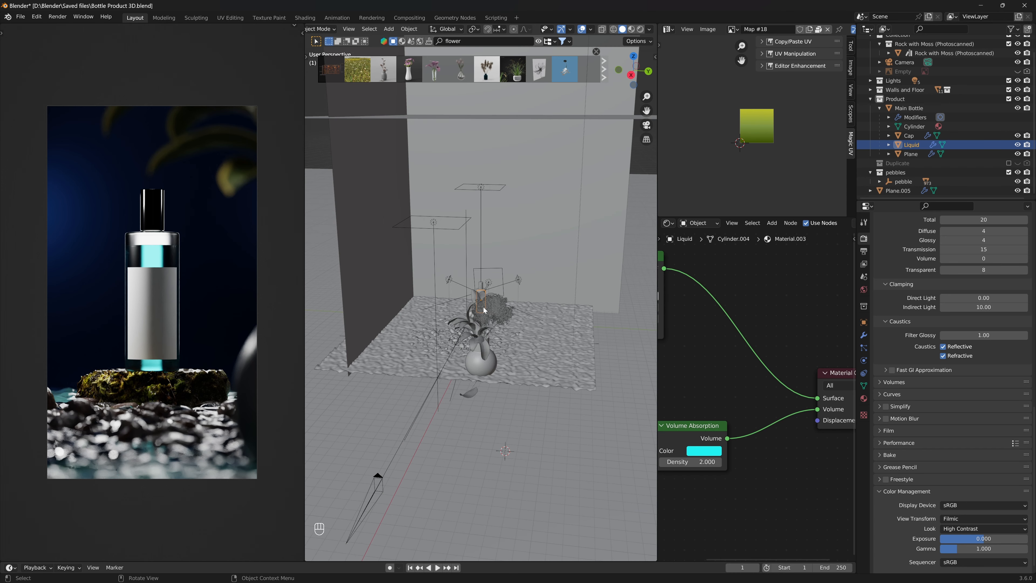
mouse_move(419, 68)
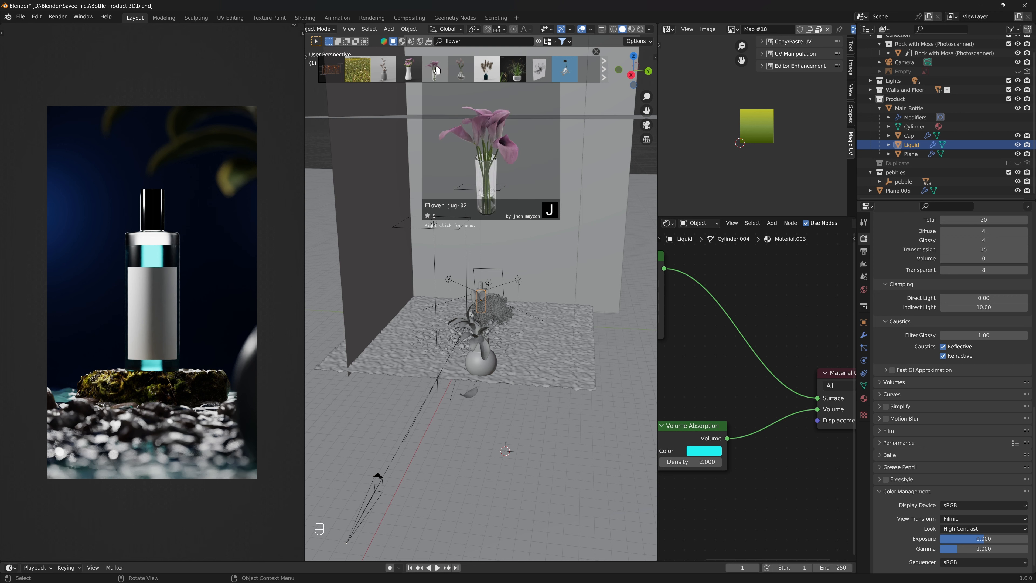
left_click(406, 71)
mouse_move(533, 66)
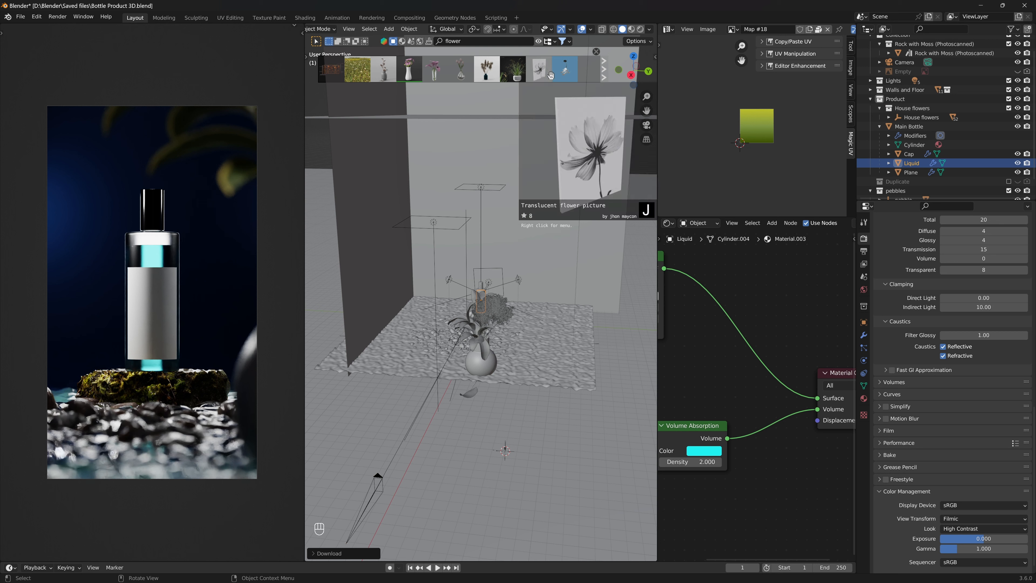
Add the Flower Vase 01 and Arcs Vase assets from the following pages of flower results, and hide the asset bar
left_click(604, 78)
mouse_move(355, 70)
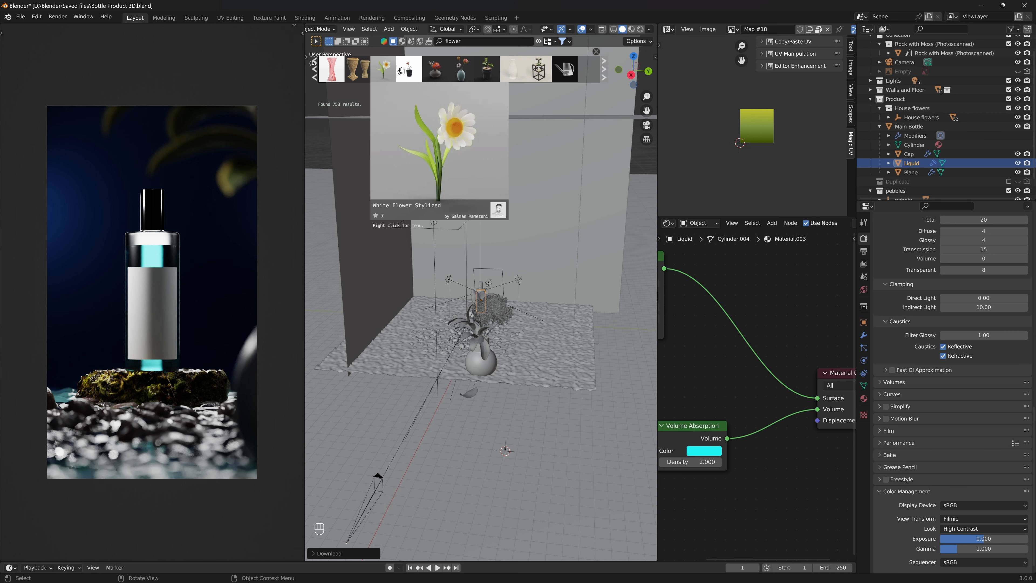
mouse_move(433, 71)
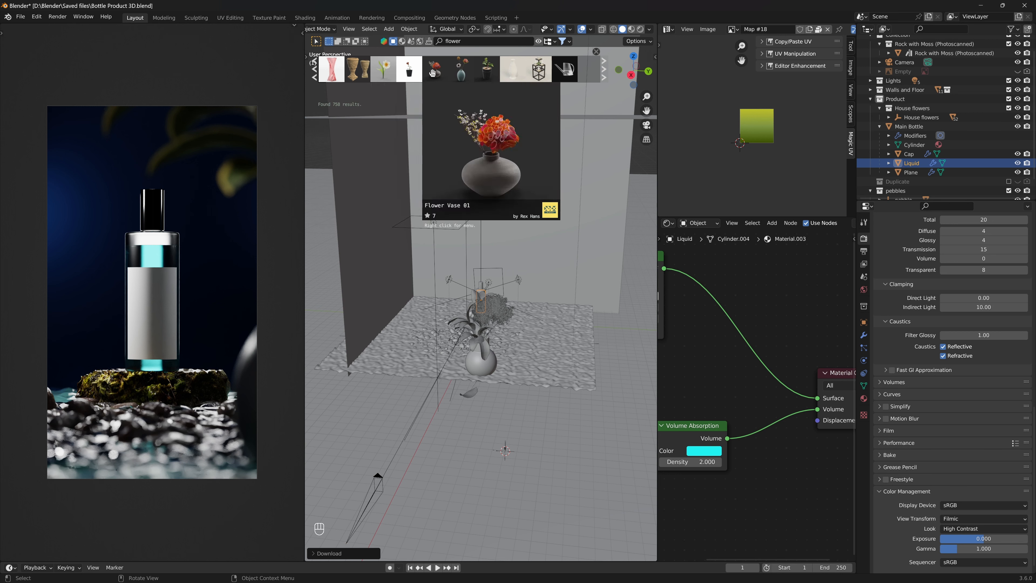
scroll(491, 372, "down", 3)
scroll(492, 379, "up", 2)
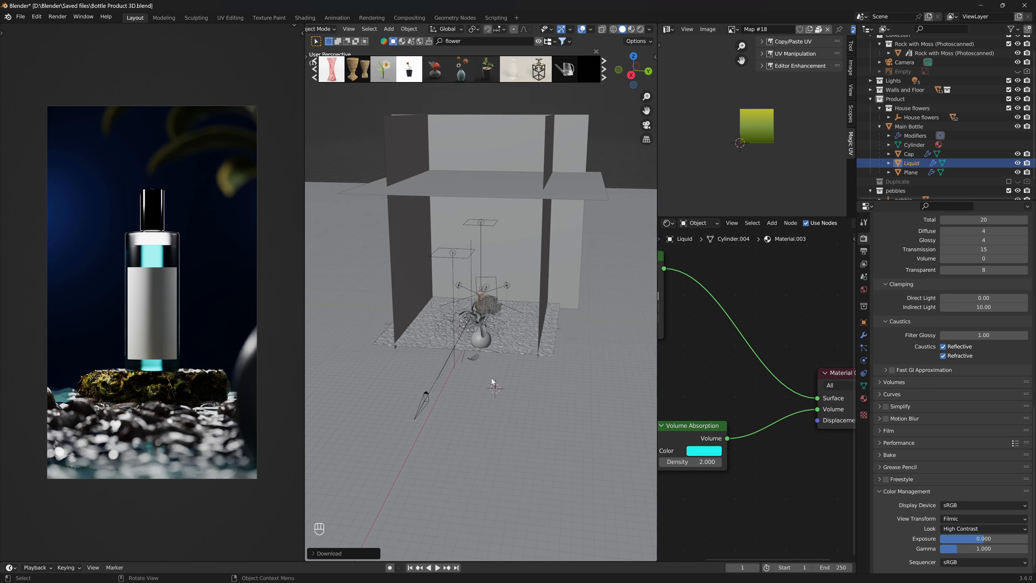
scroll(530, 394, "up", 2)
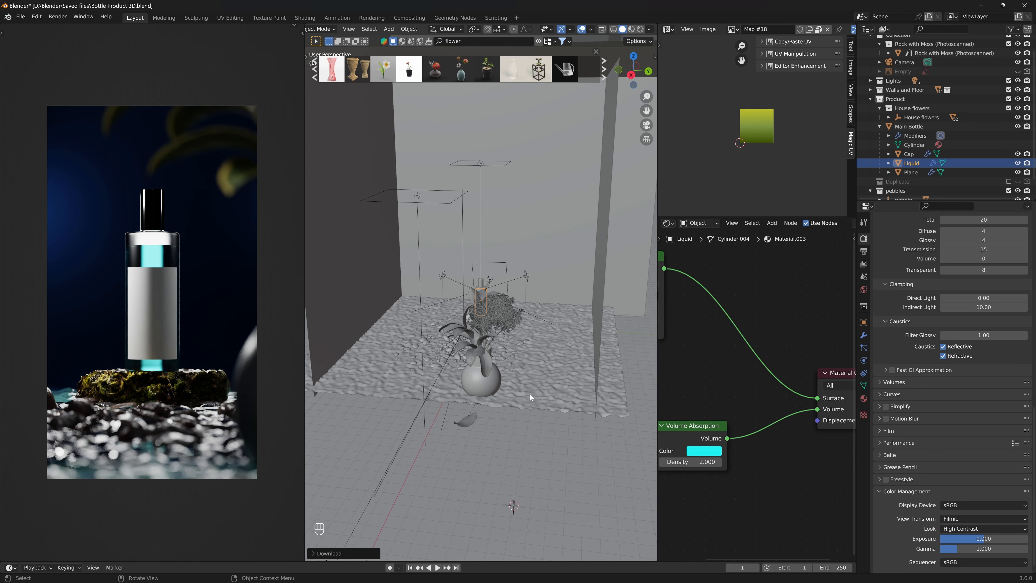
middle_click_drag(503, 408, 523, 413, "shift")
left_click(436, 74)
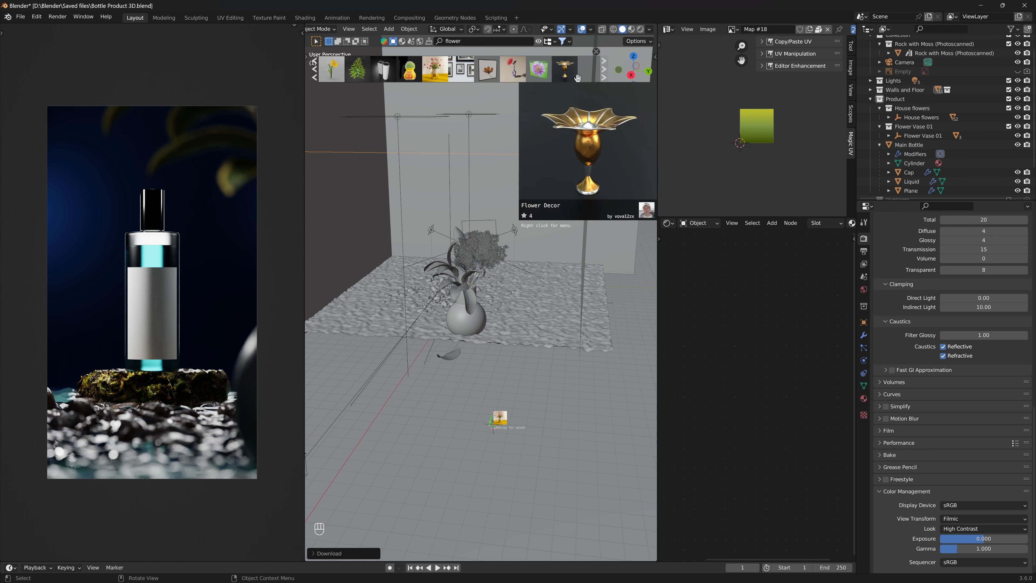
scroll(517, 280, "up", 2)
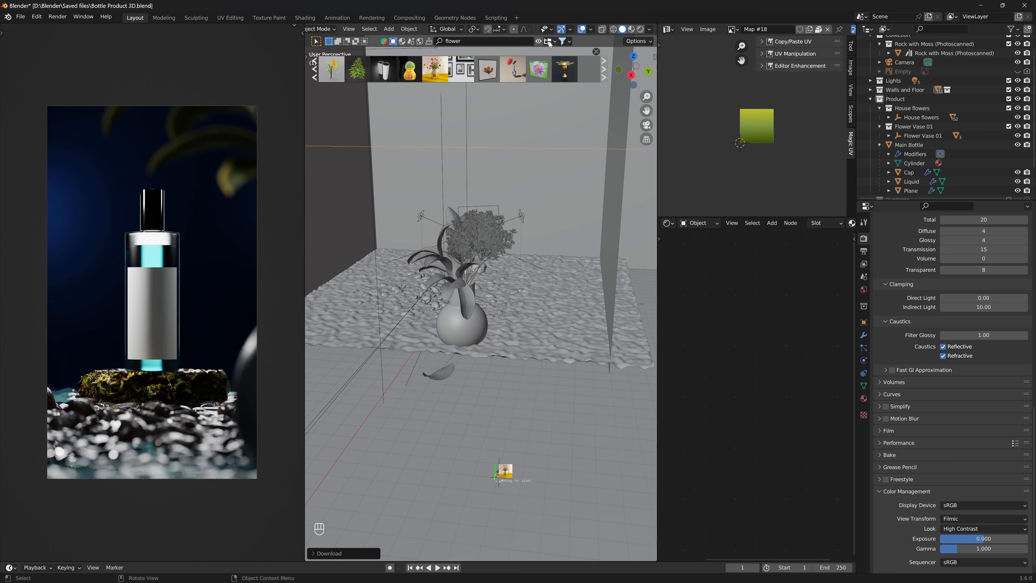
left_click(539, 41)
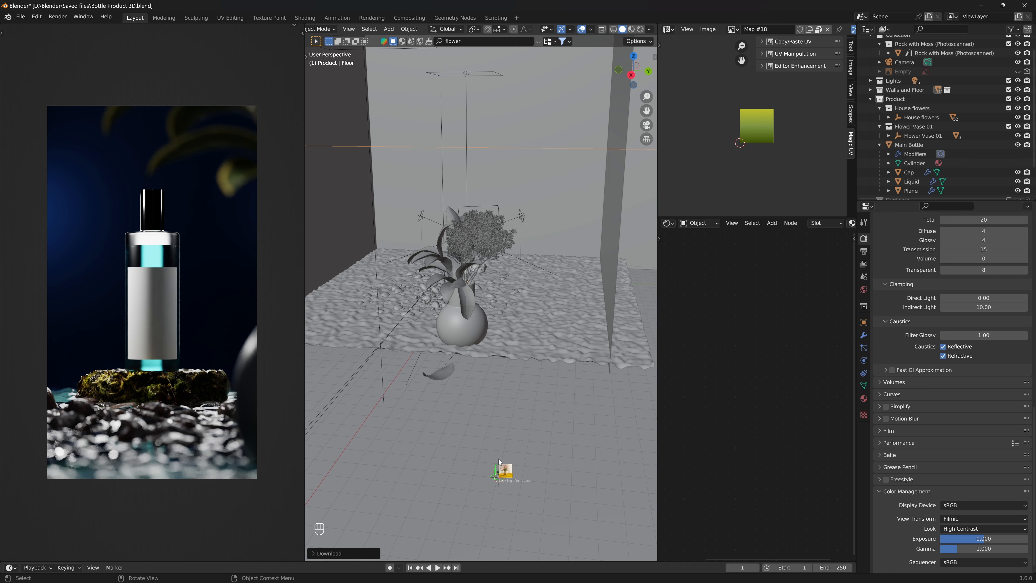
Scale up the newly placed House flowers vase on the ground and apply its scale
scroll(503, 468, "up", 3)
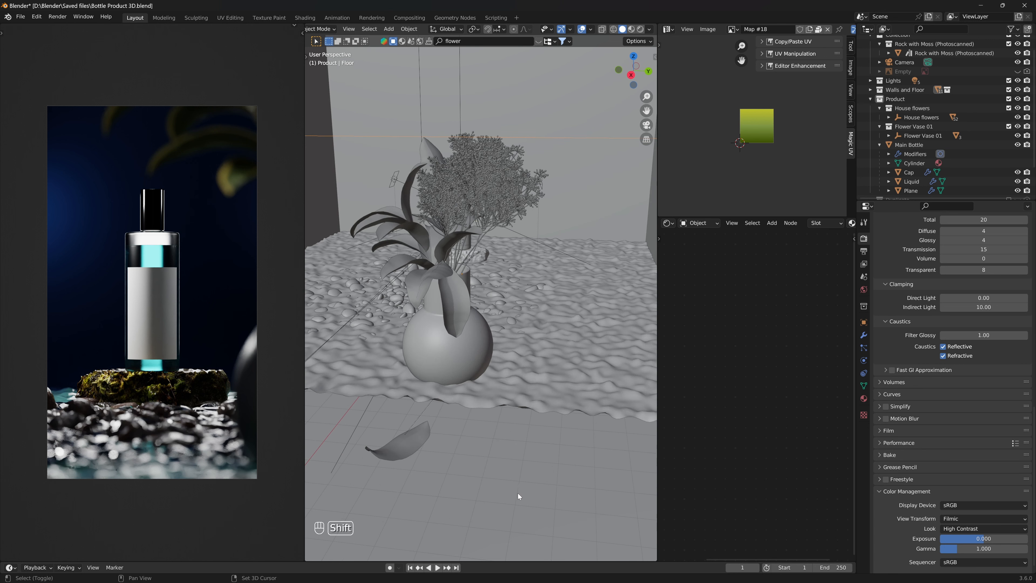
middle_click_drag(518, 494, 481, 317, "shift")
scroll(457, 272, "down", 2)
middle_click_drag(457, 271, 482, 255)
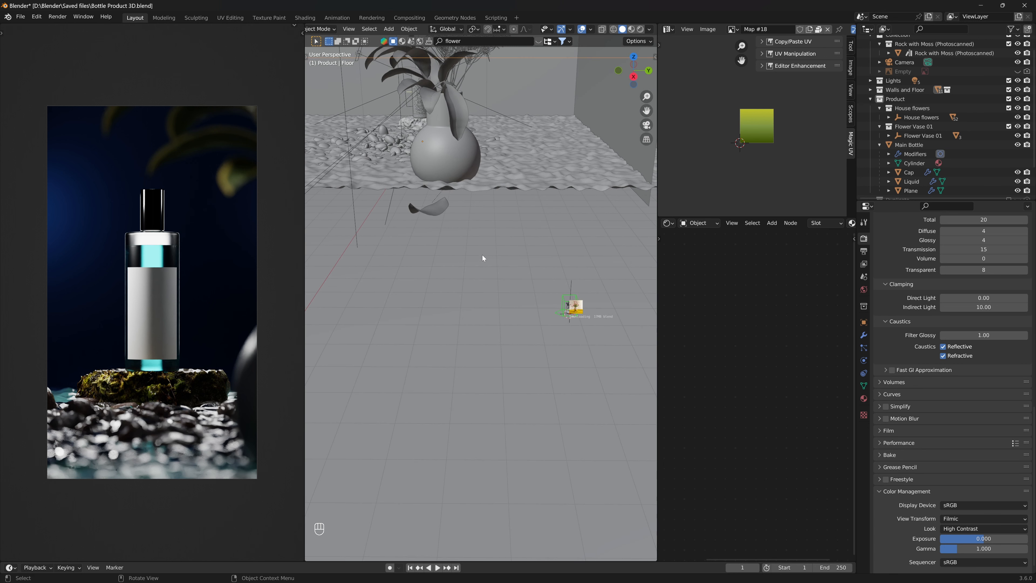
left_click(572, 293)
key("KP_Decimal")
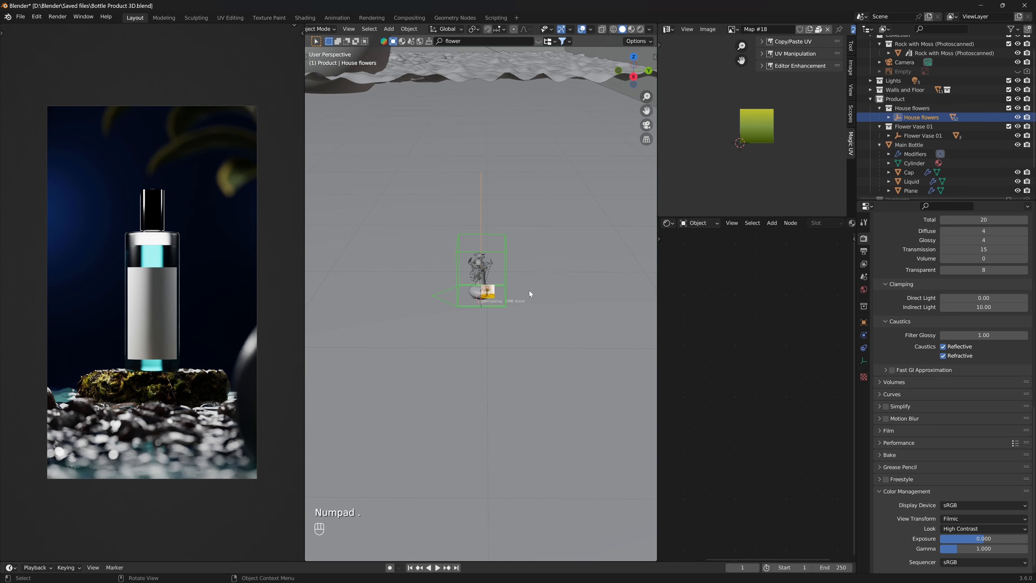
mouse_move(529, 290)
middle_mouse_down()
mouse_move(473, 257)
mouse_move(518, 286)
middle_mouse_up()
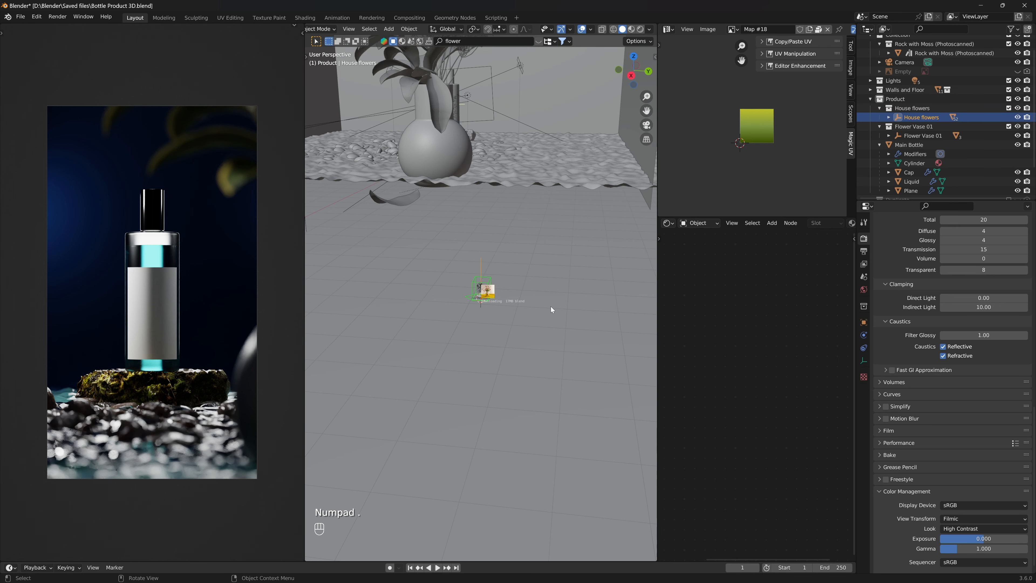
key("s")
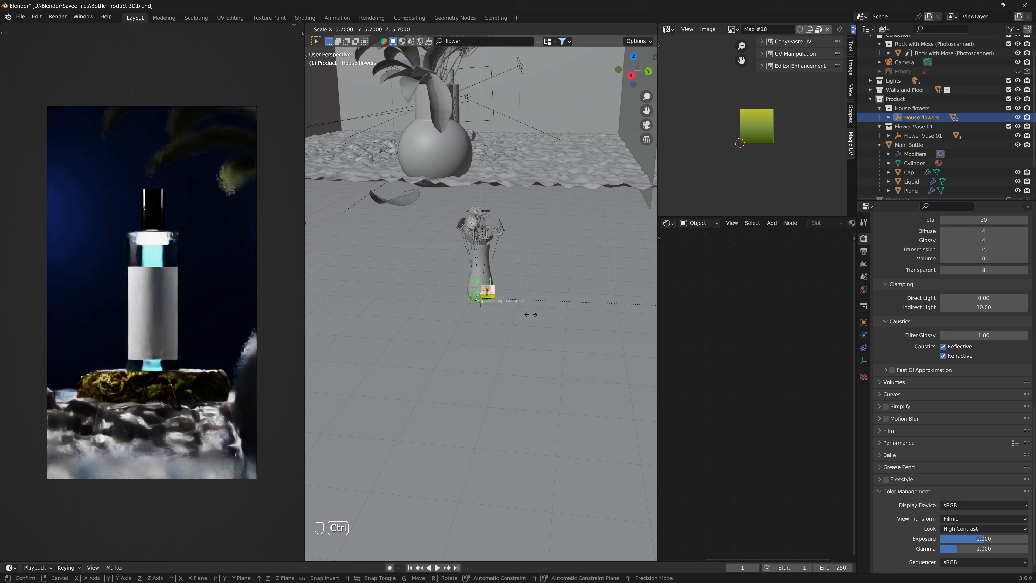
left_click(480, 317)
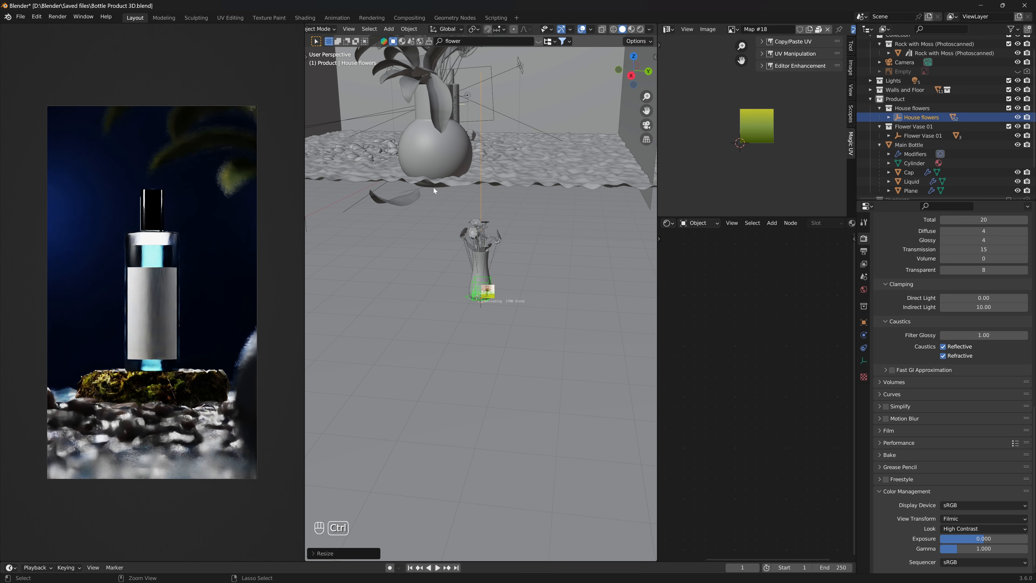
key("ctrl+a")
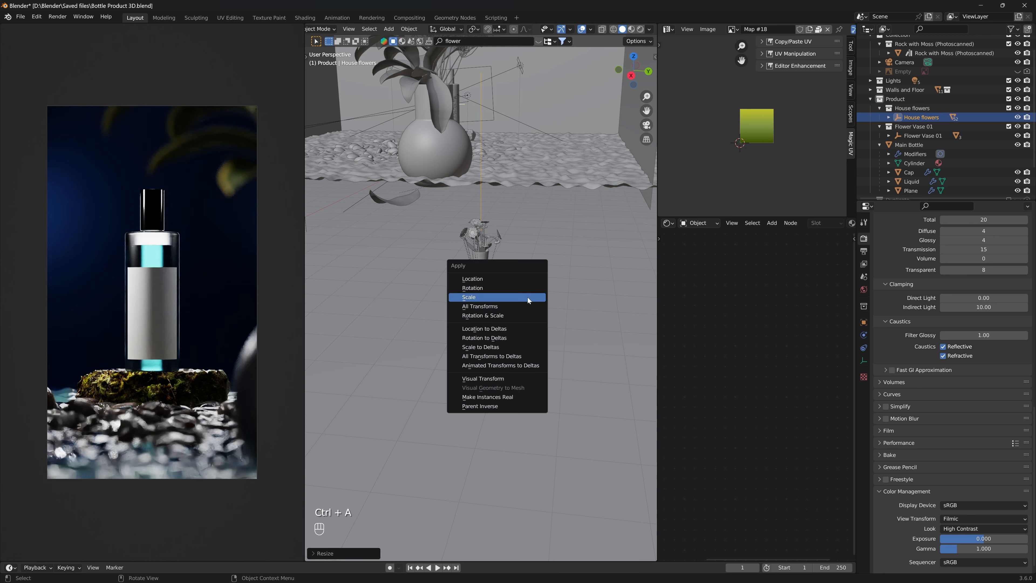
left_click(527, 297)
Examine the front bloom of the House flowers vase up close, including its mesh in Edit Mode
key("KP_Decimal")
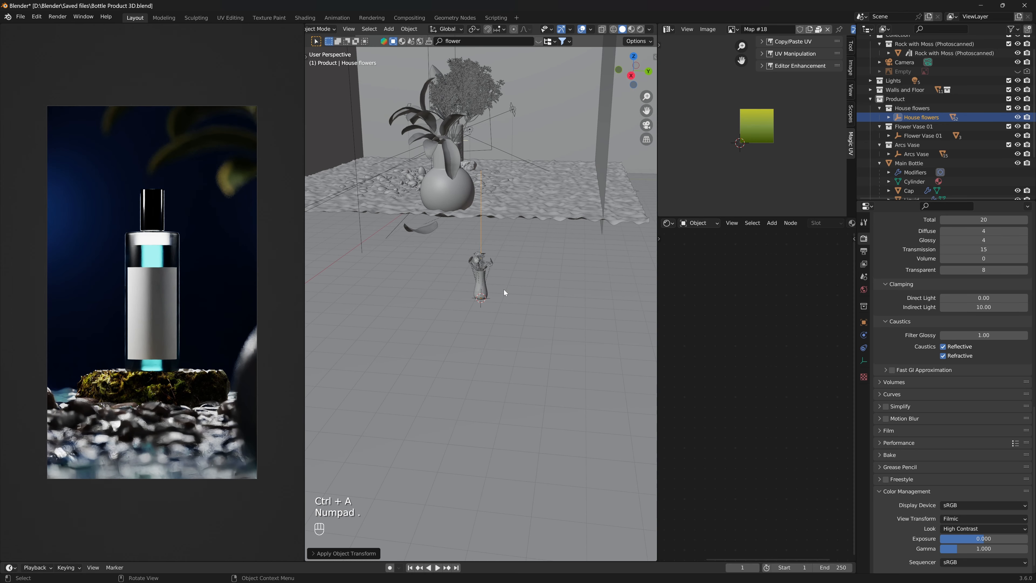
middle_click_drag(500, 284, 474, 282)
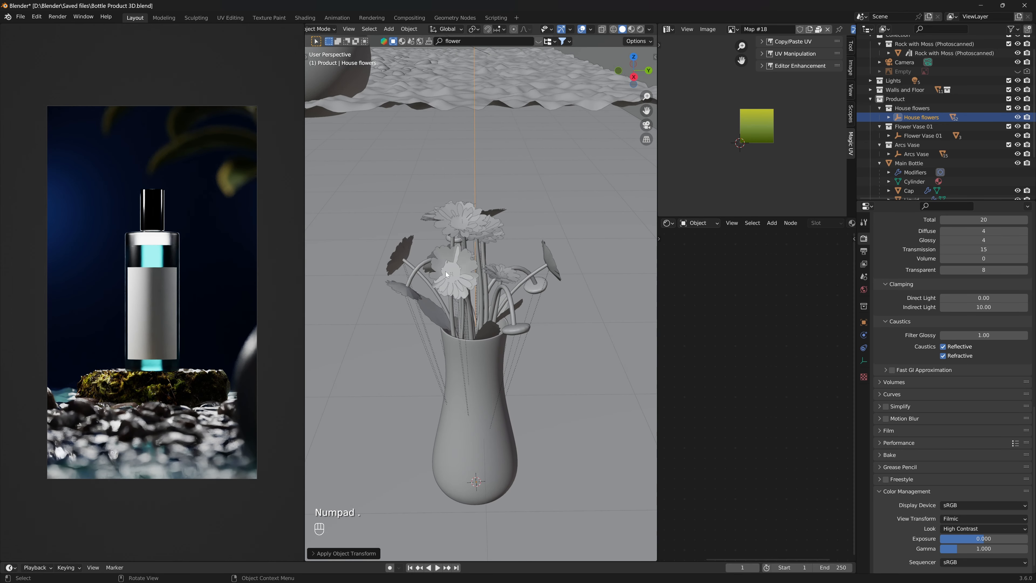
left_click(473, 272)
key("Tab")
key("Tab")
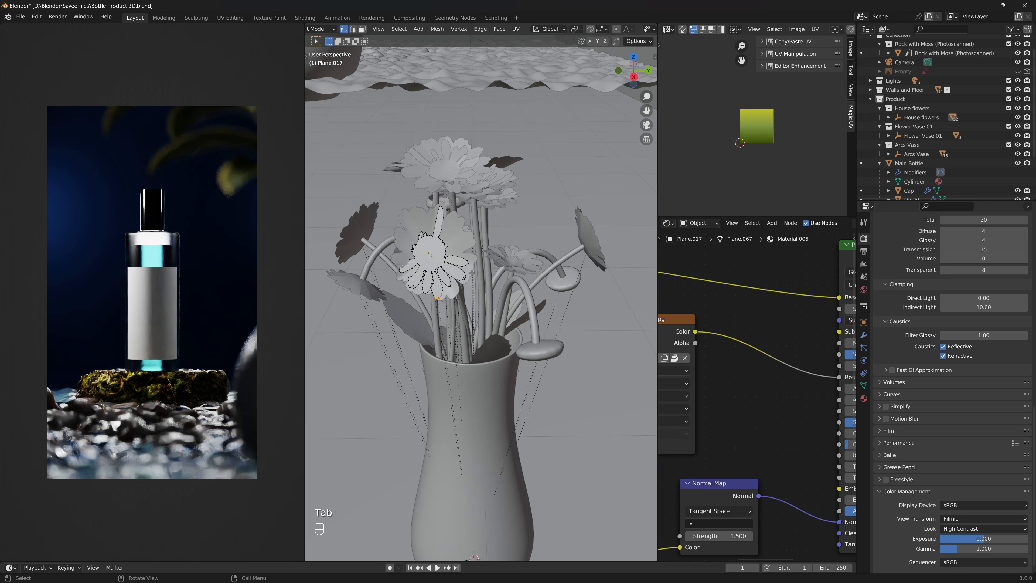
scroll(448, 273, "up", 5)
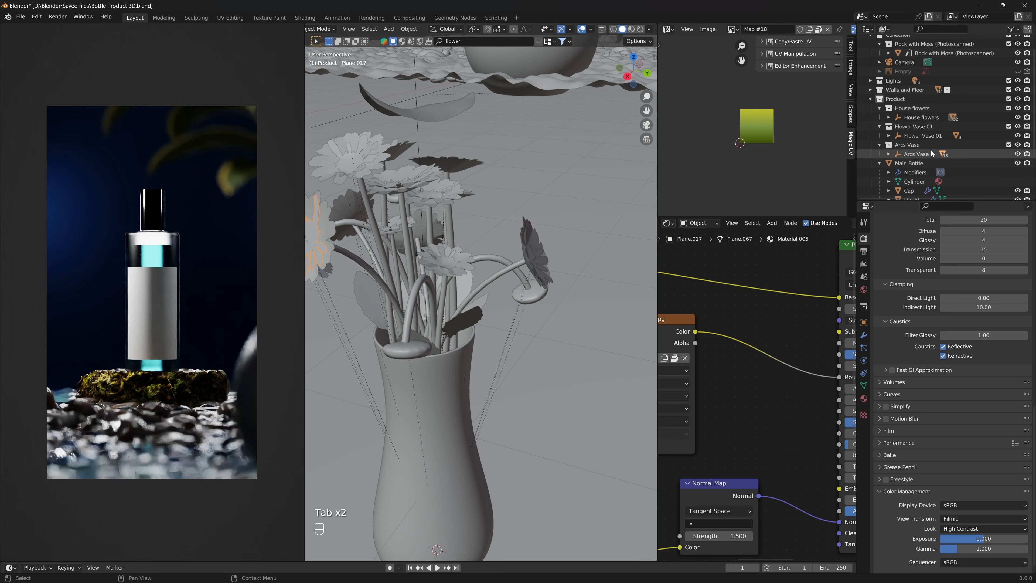
key("KP_Decimal")
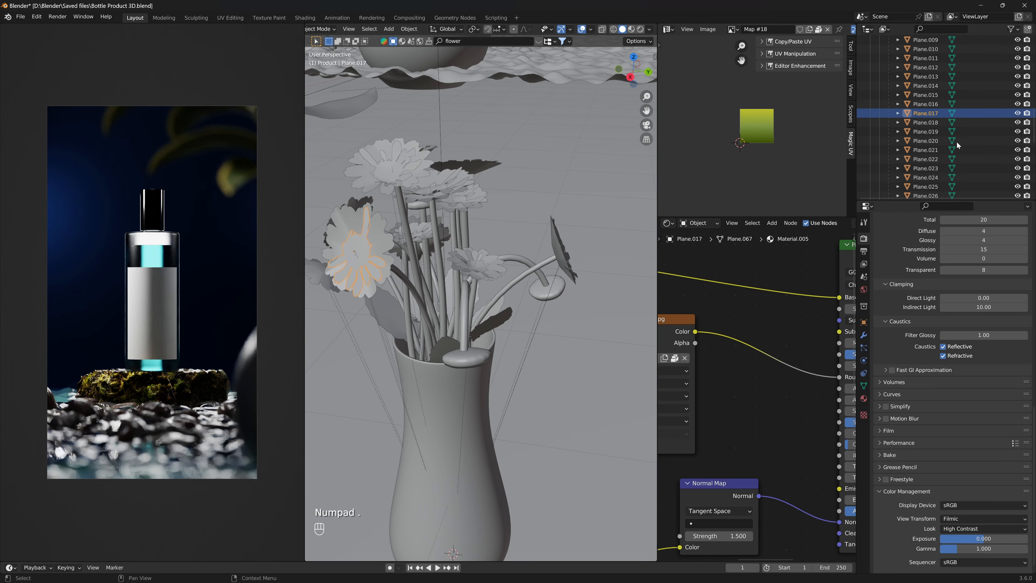
key("KP_Decimal")
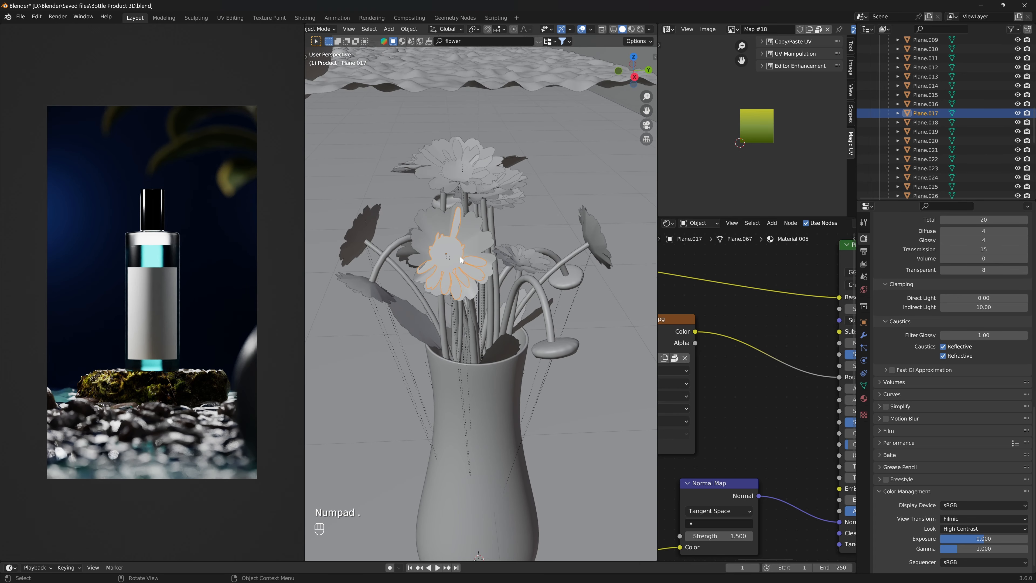
key("Tab")
scroll(523, 254, "up", 3)
key("Tab")
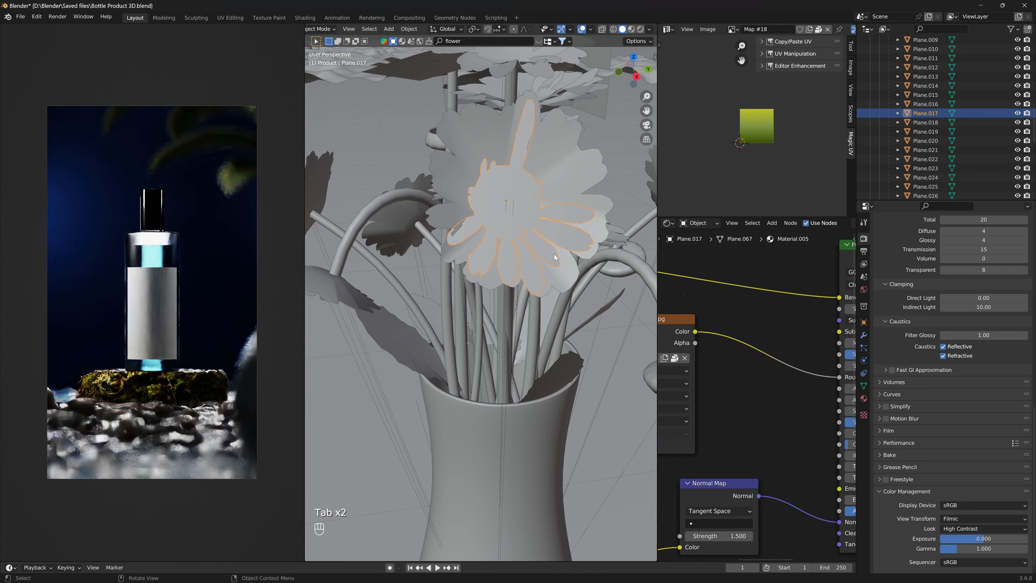
scroll(554, 254, "down", 5)
middle_click_drag(539, 253, 515, 264)
Join the stem and flower head of the bloom leaning out of the House flowers vase into one object
left_click(593, 263)
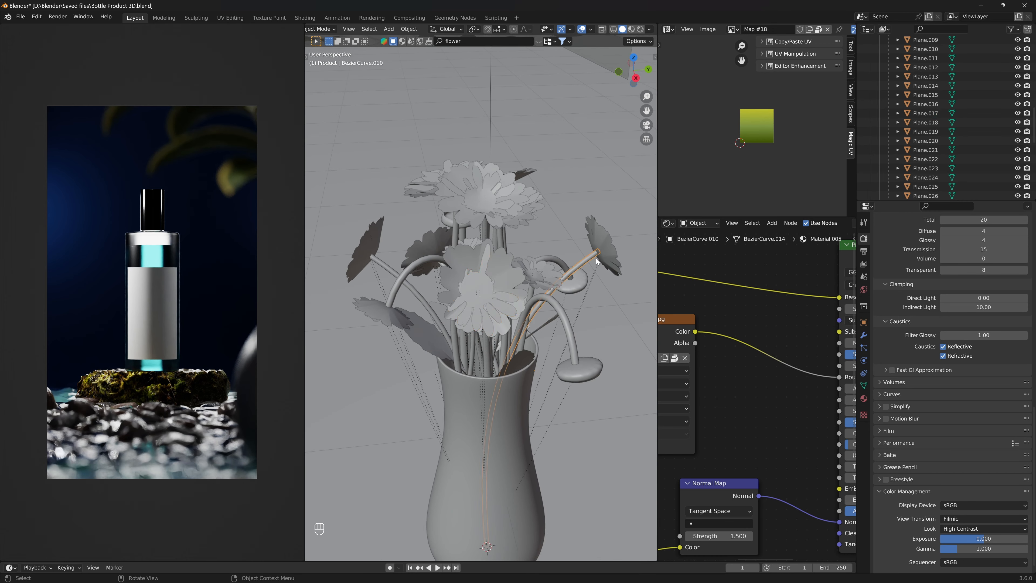
middle_click_drag(593, 263, 568, 263)
scroll(545, 257, "up", 4)
left_click(385, 230, "shift")
left_click(503, 267, "shift")
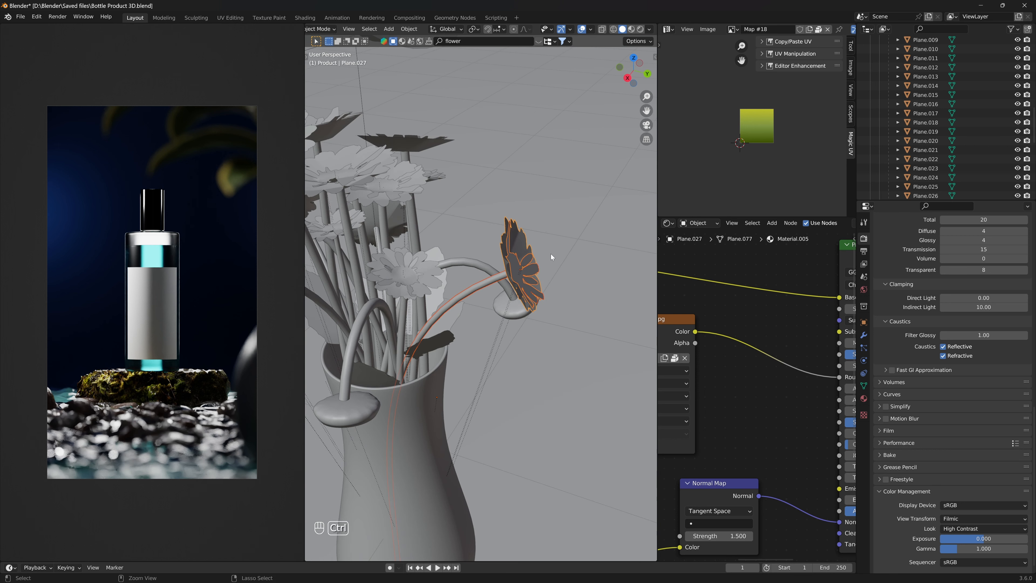
key("ctrl+j")
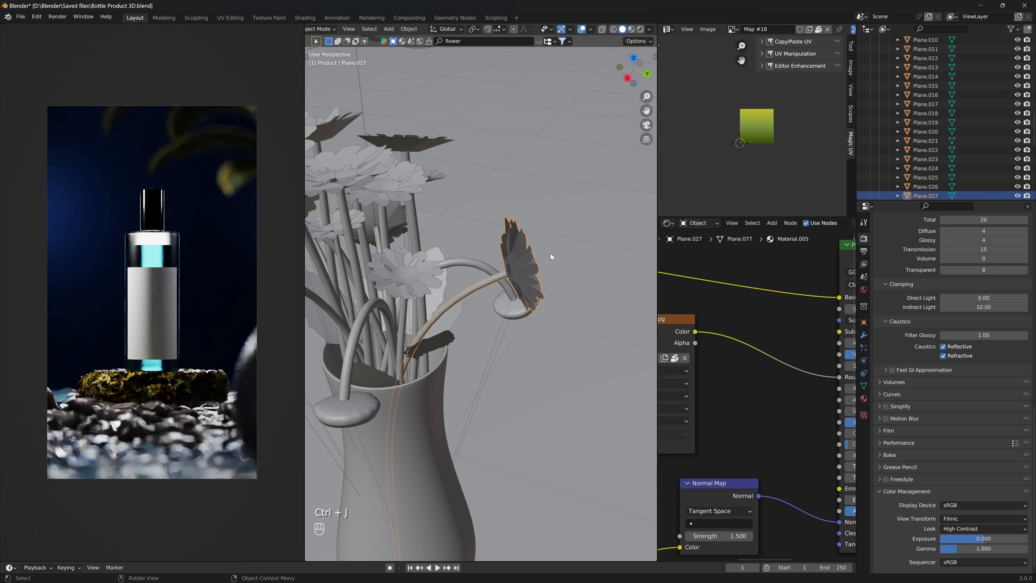
Inspect the joined flower's mesh and preview it in rendered shading within a render region, then restore solid shading
scroll(551, 254, "up", 3)
key("Tab")
middle_click_drag(565, 250, 479, 262)
key("Tab")
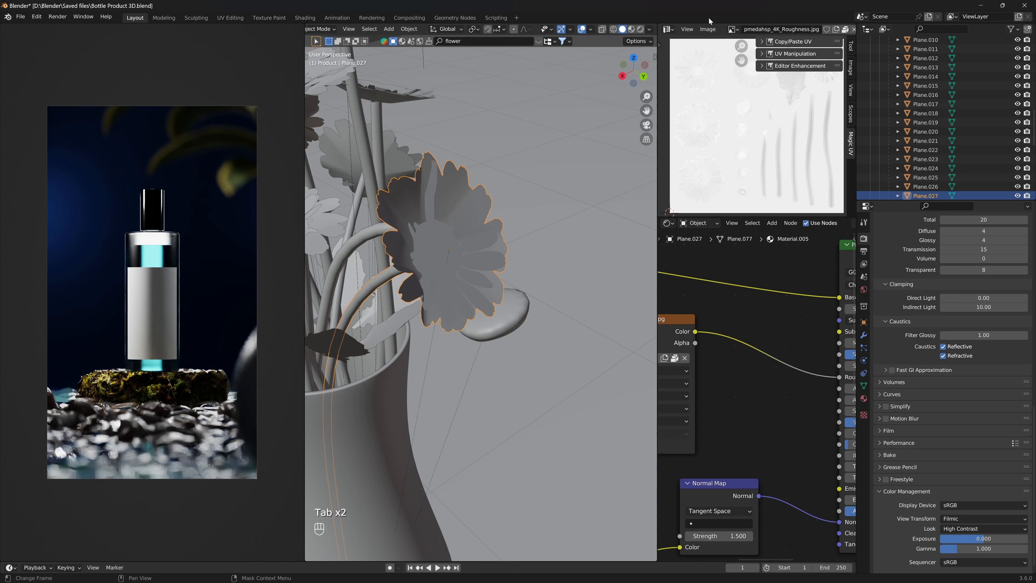
key("ctrl+b")
left_click_drag(330, 162, 595, 422)
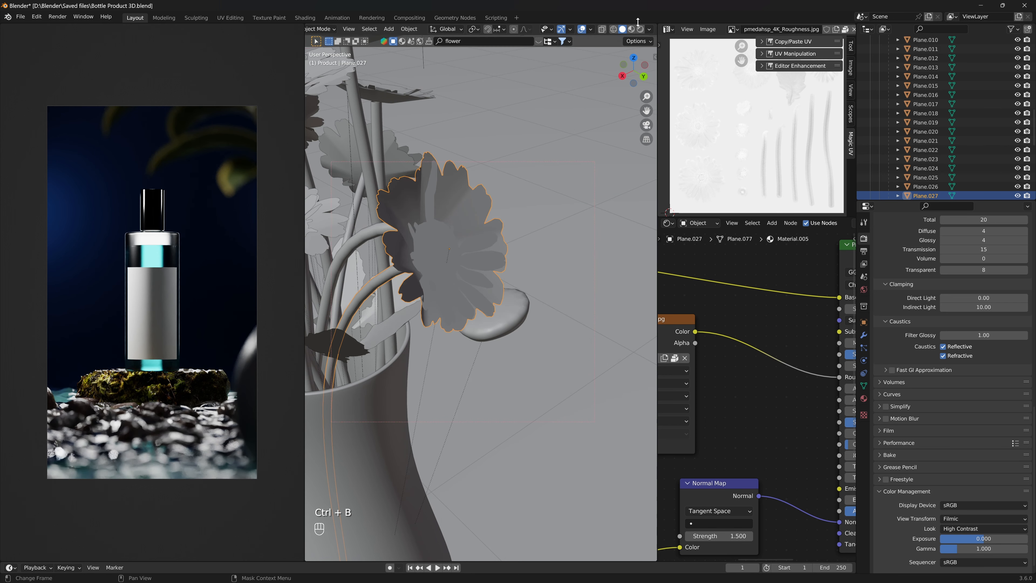
left_click(643, 31)
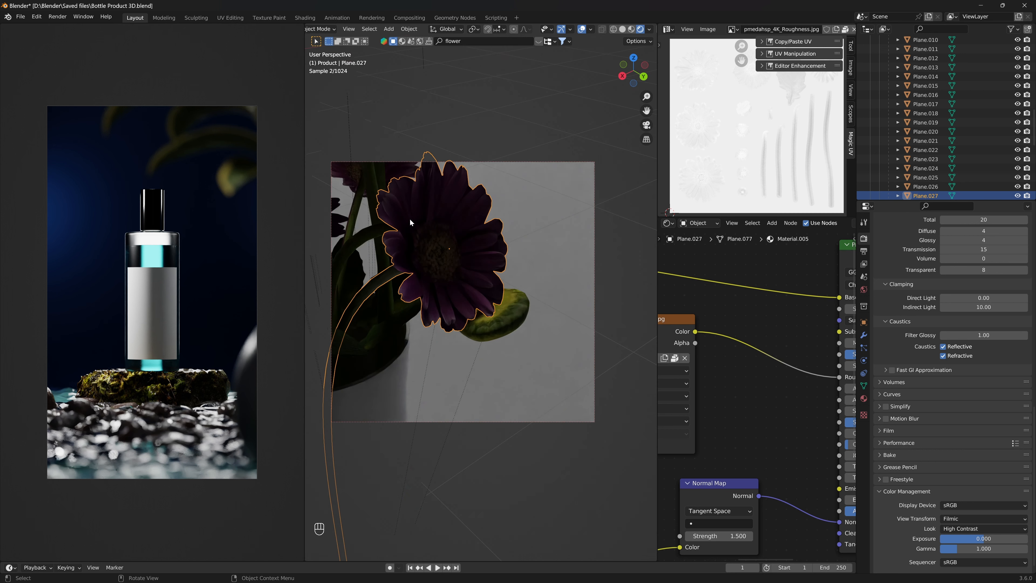
left_click(622, 30)
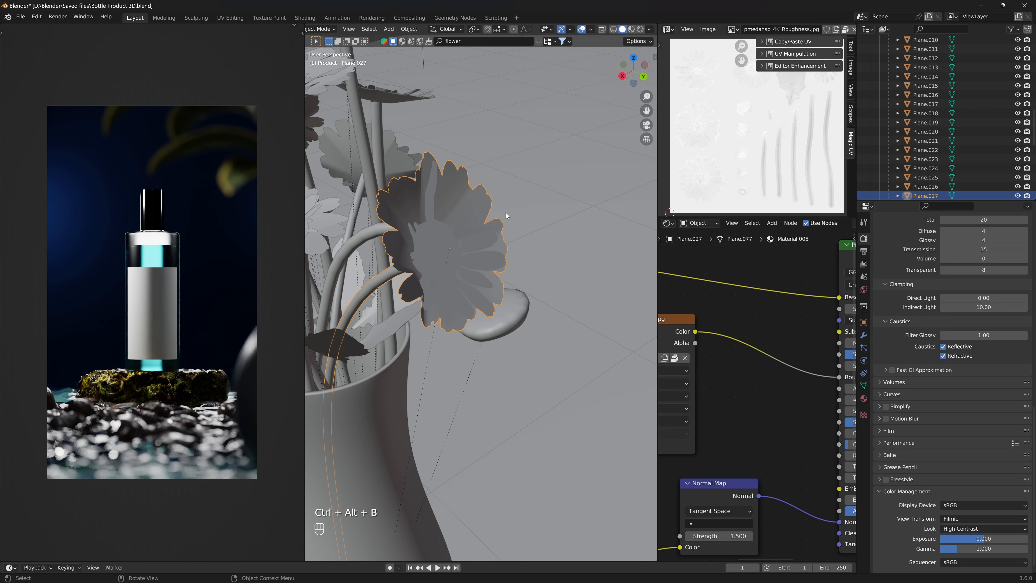
Move the joined flower out of its vase across the empty ground, locking the Z axis
middle_click_drag(472, 223, 444, 248)
scroll(443, 249, "down", 8)
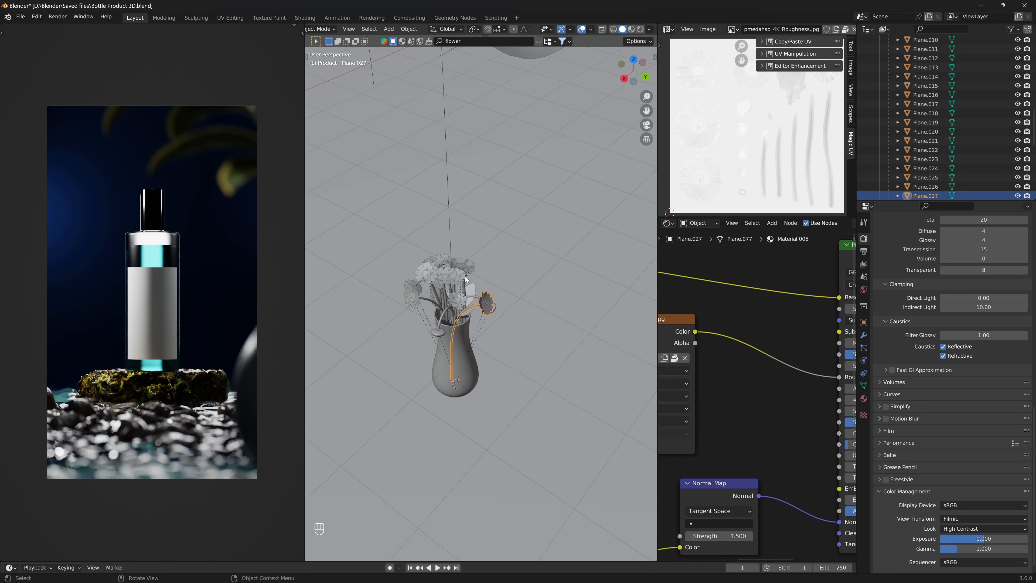
key("g")
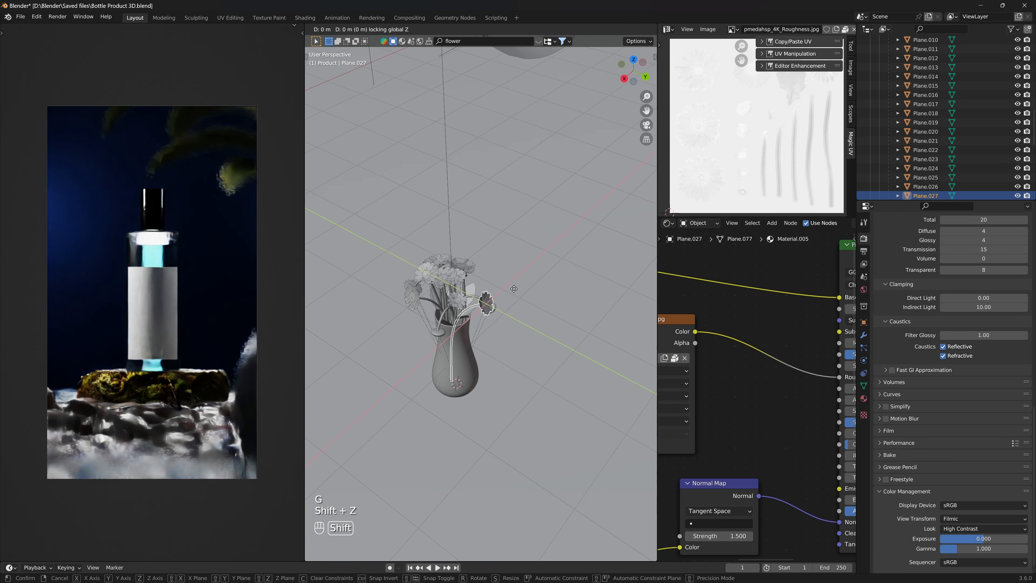
key("shift+z")
left_click(561, 170)
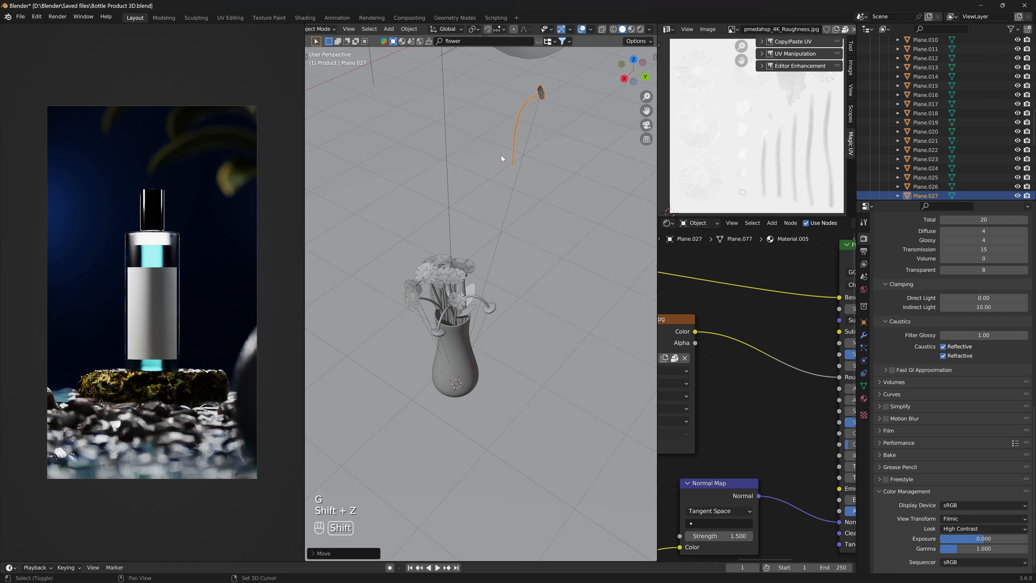
middle_click_drag(502, 155, 485, 314, "shift")
scroll(485, 315, "down", 5)
middle_click_drag(522, 145, 407, 245, "shift")
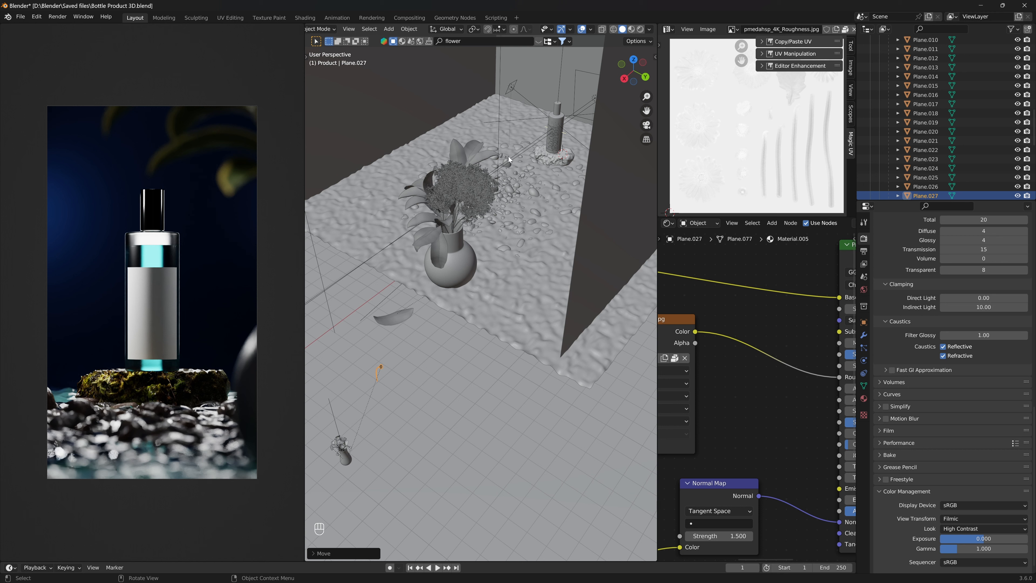
Snap the joined flower to the 3D cursor at the mossy rock and raise it along Z above the rock in camera view
key("shift+s")
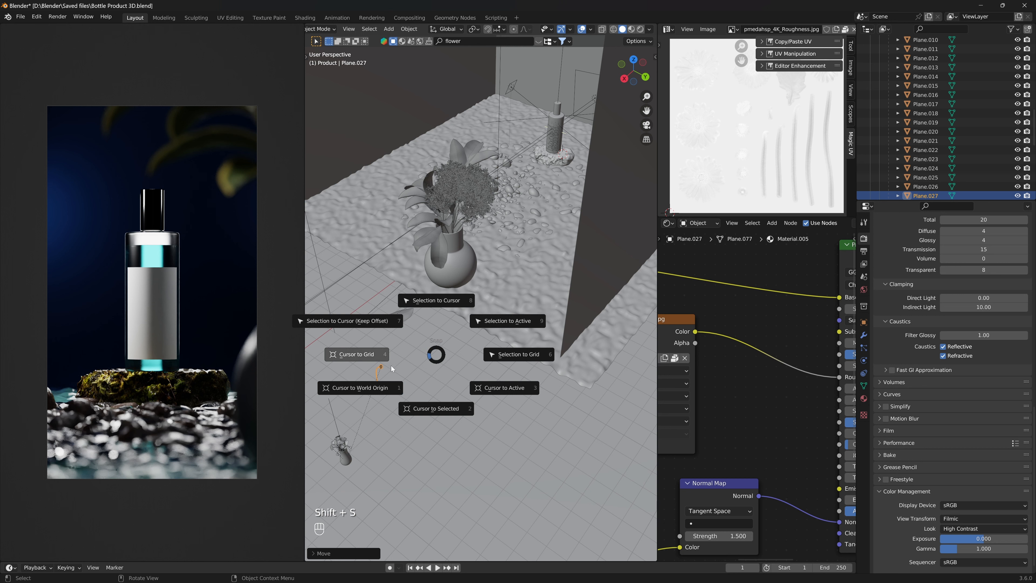
left_click(440, 301)
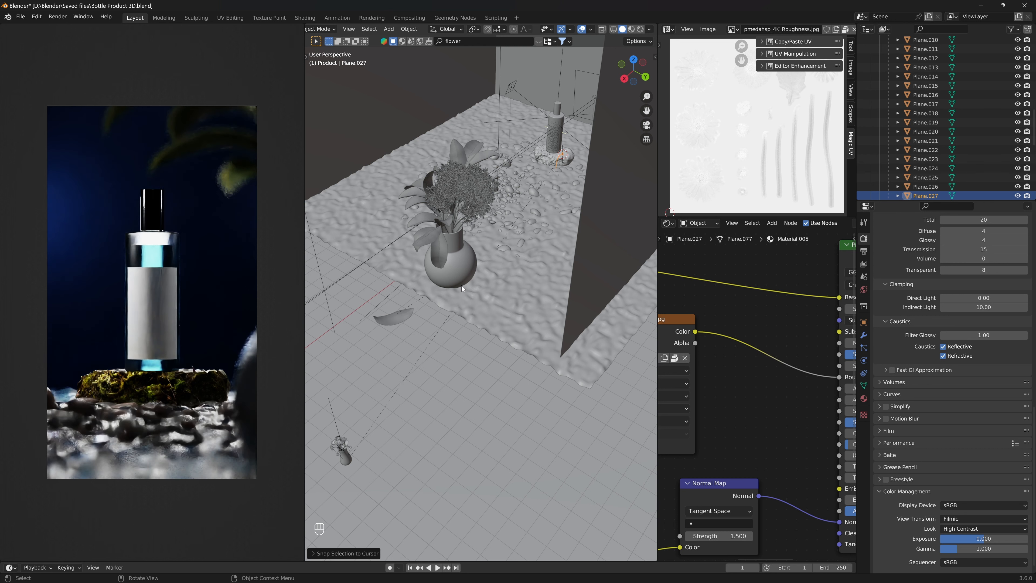
key("KP_0")
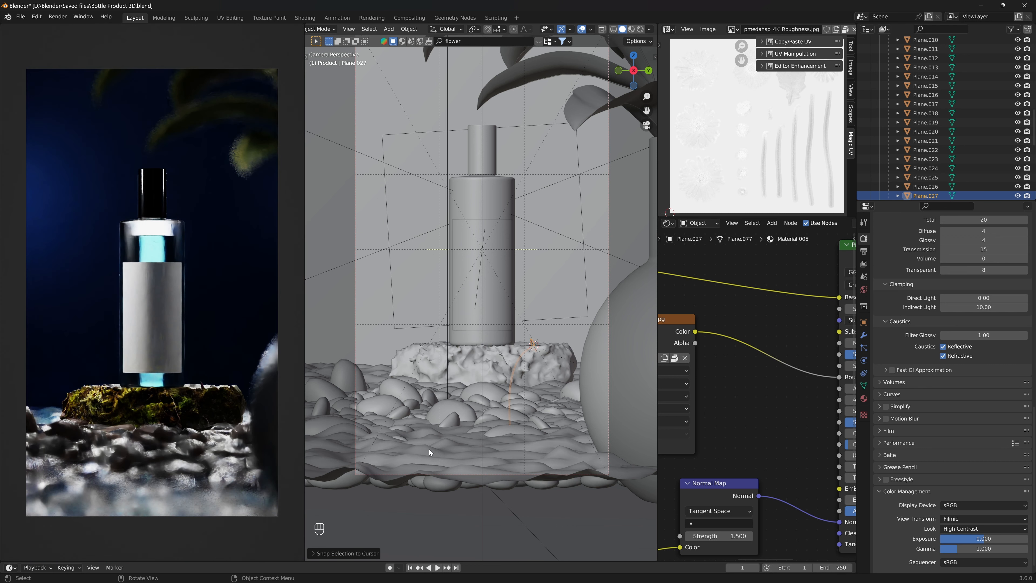
key("g")
key("z")
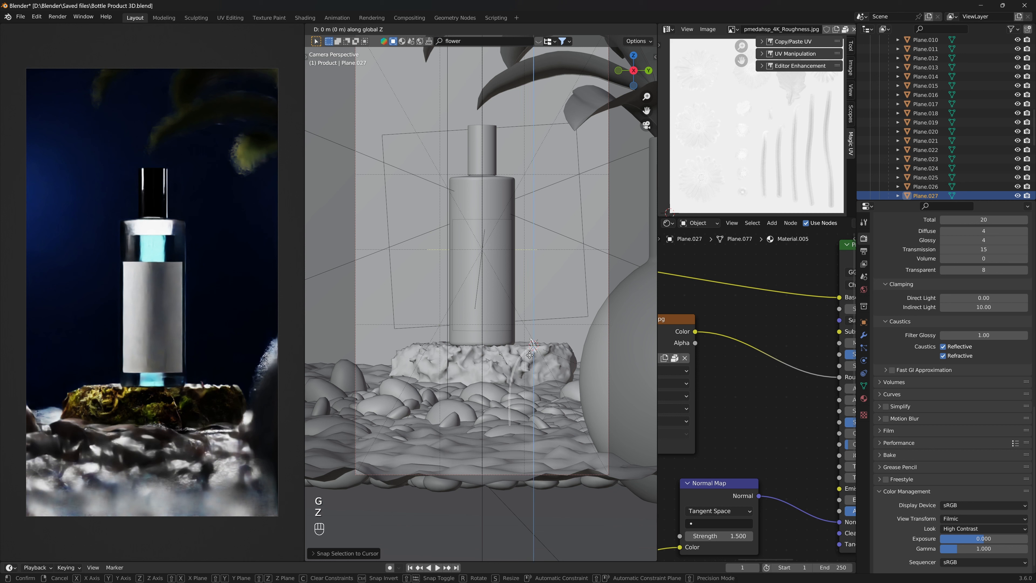
left_click(527, 316)
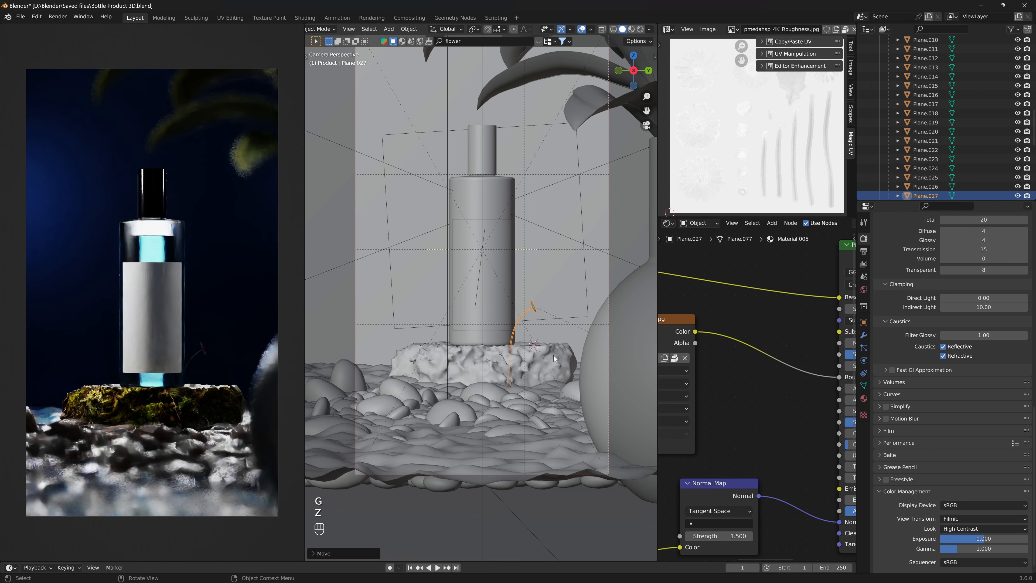
Rotate the flower about Z so its bloom faces the camera, then scale it by 2 and apply the transform
key("r")
key("z")
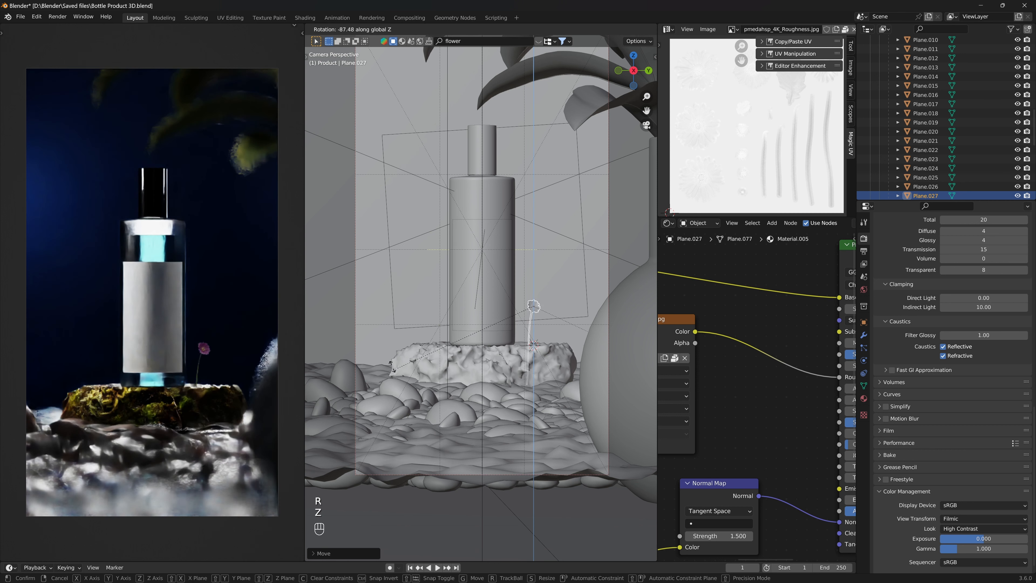
left_click(343, 343)
key("s")
key("2")
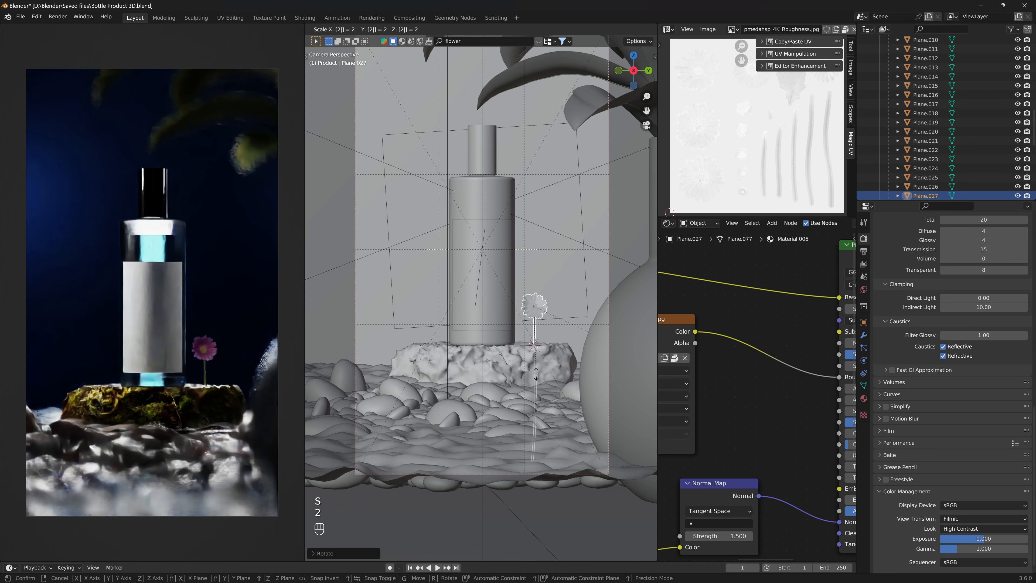
key("Return")
key("ctrl+a")
left_click(536, 375)
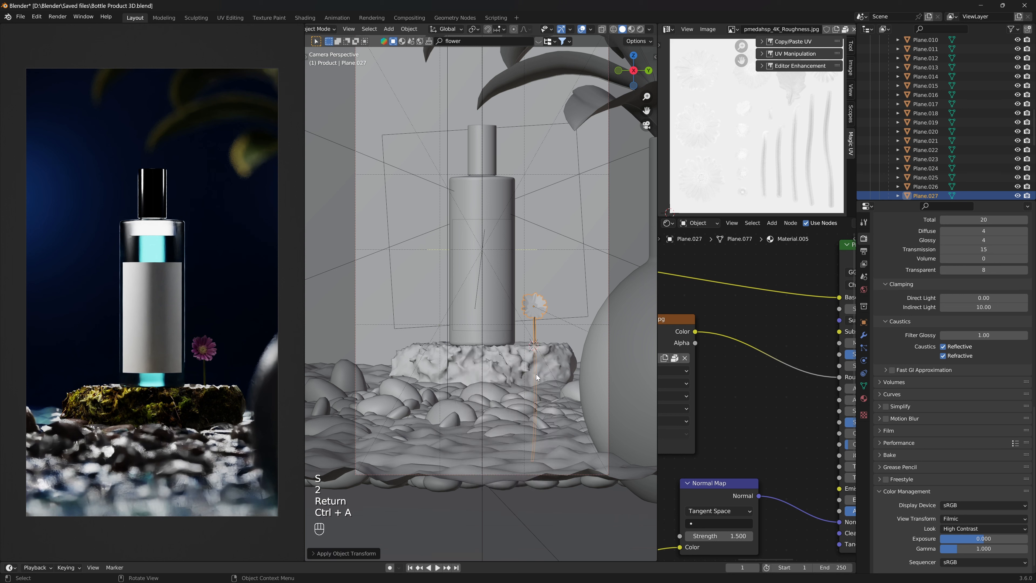
Lower the enlarged flower along Z until its bloom sits just above the mossy rock
key("g")
key("z")
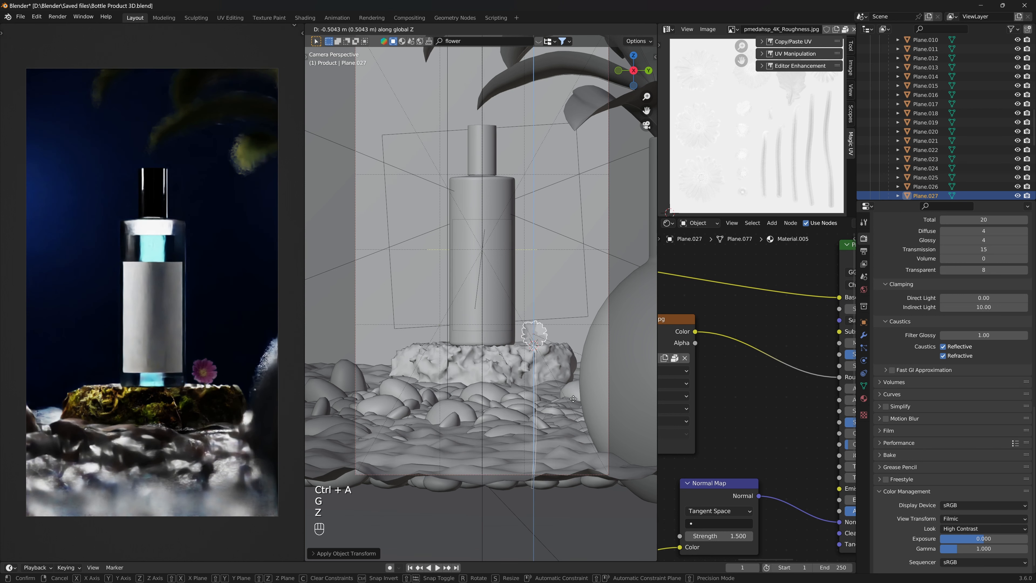
left_click(569, 395)
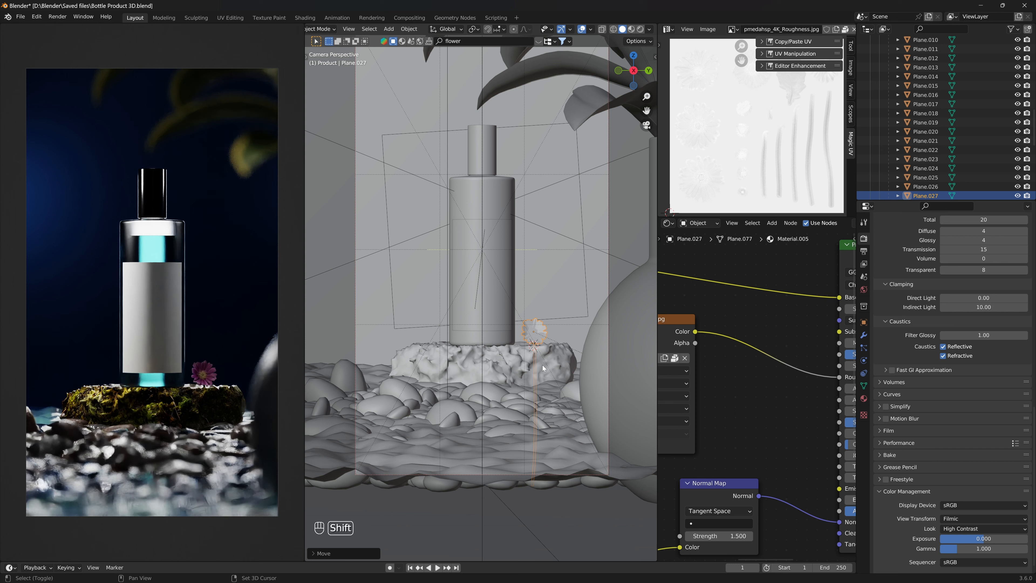
Duplicate the flower along Y to the opposite side of the bottle and rotate the copy about Z toward the bottle
key("shift+d")
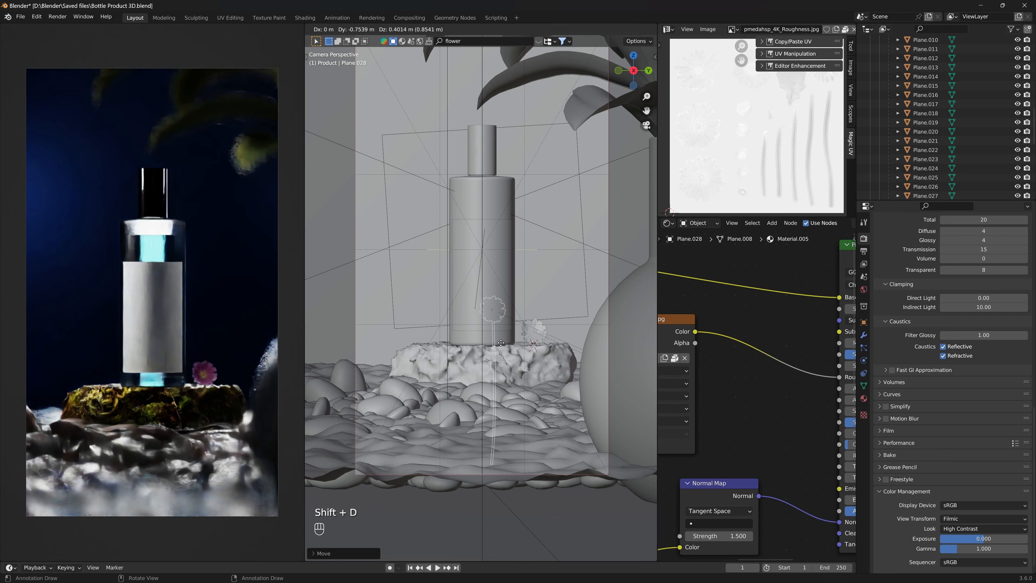
key("x")
key("y")
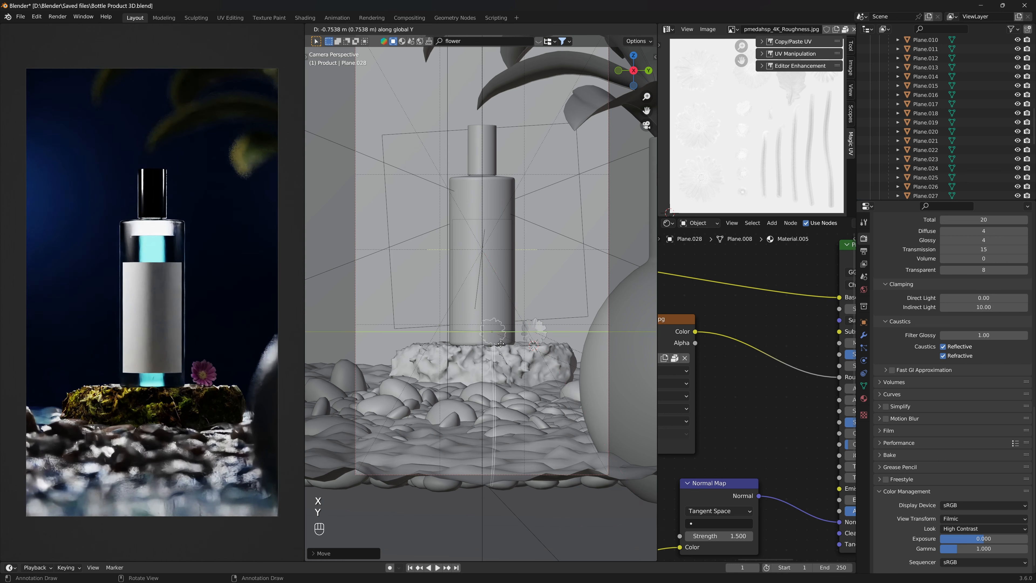
left_click(430, 360)
key("r")
key("z")
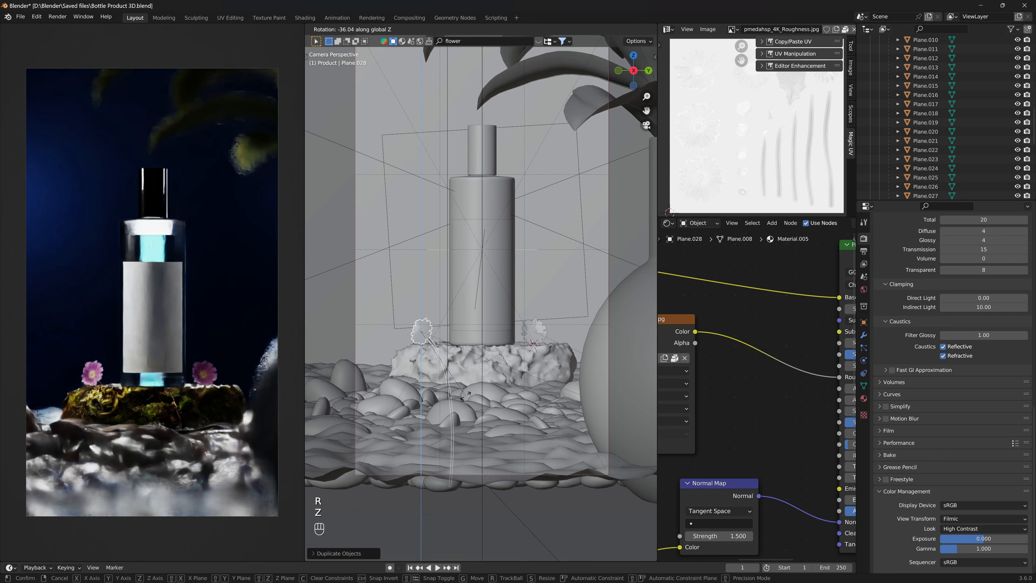
left_click(473, 400)
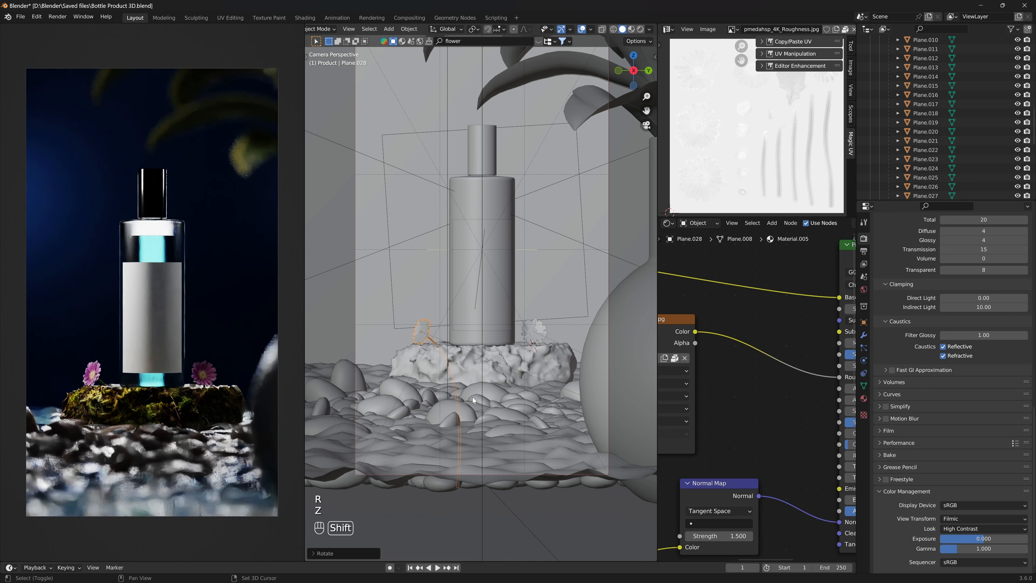
Duplicate the second flower about 0.44 m along Y, next to the bottle's base
key("shift+d")
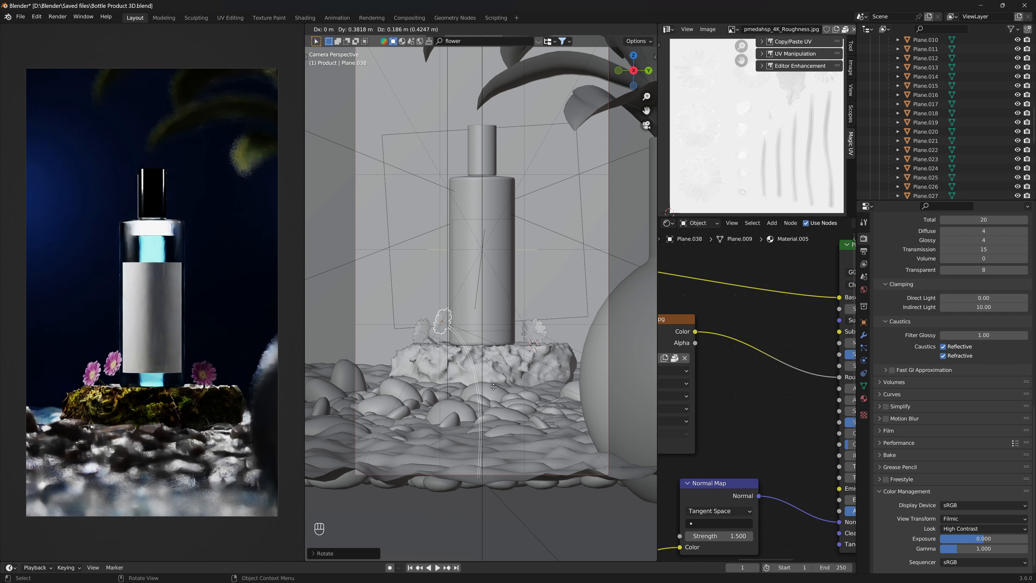
key("y")
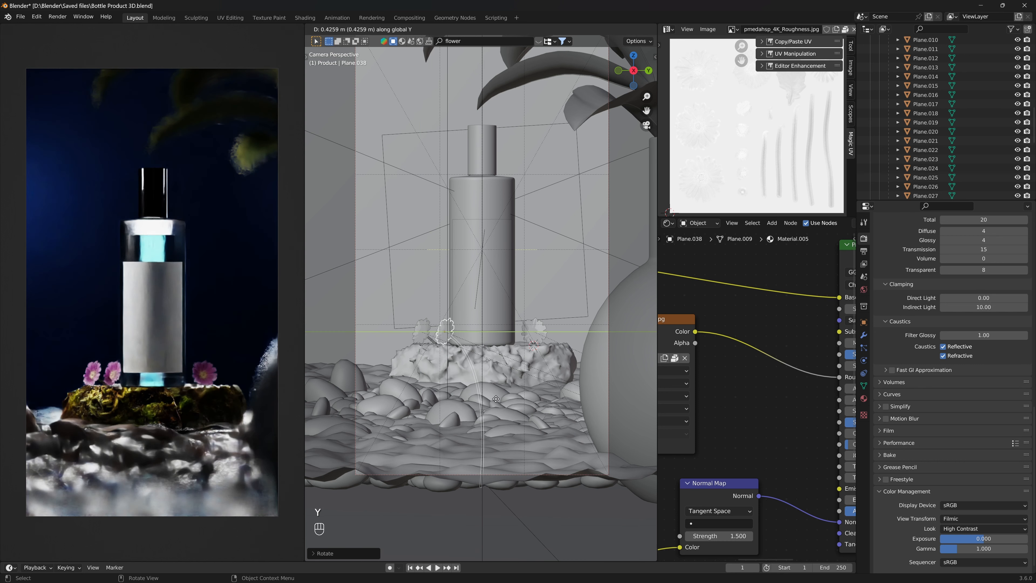
left_click(497, 400)
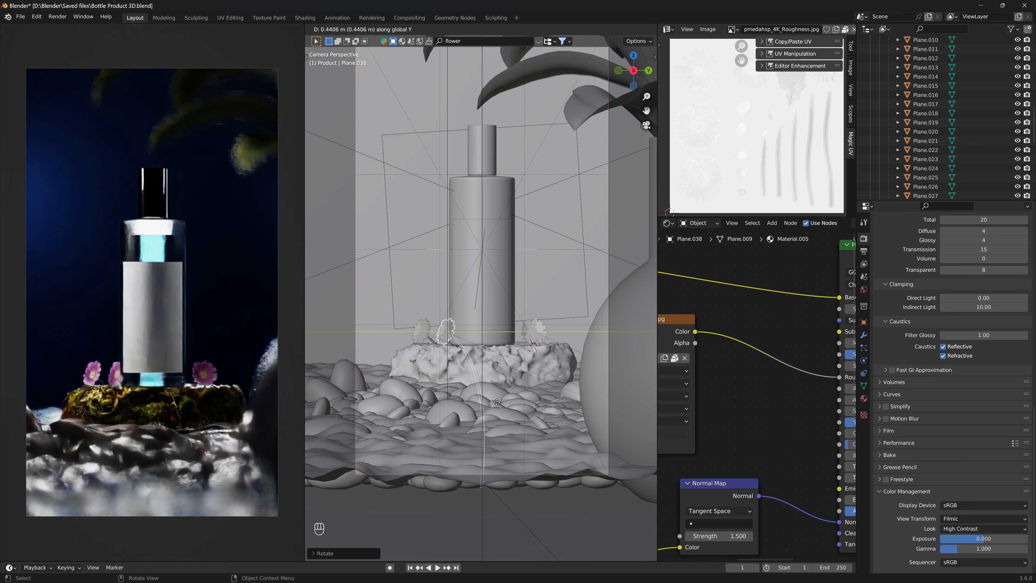
Move the third flower across the rock to its outer edge beside the bottle, locking the Z axis, and save the file
key("KP_Decimal")
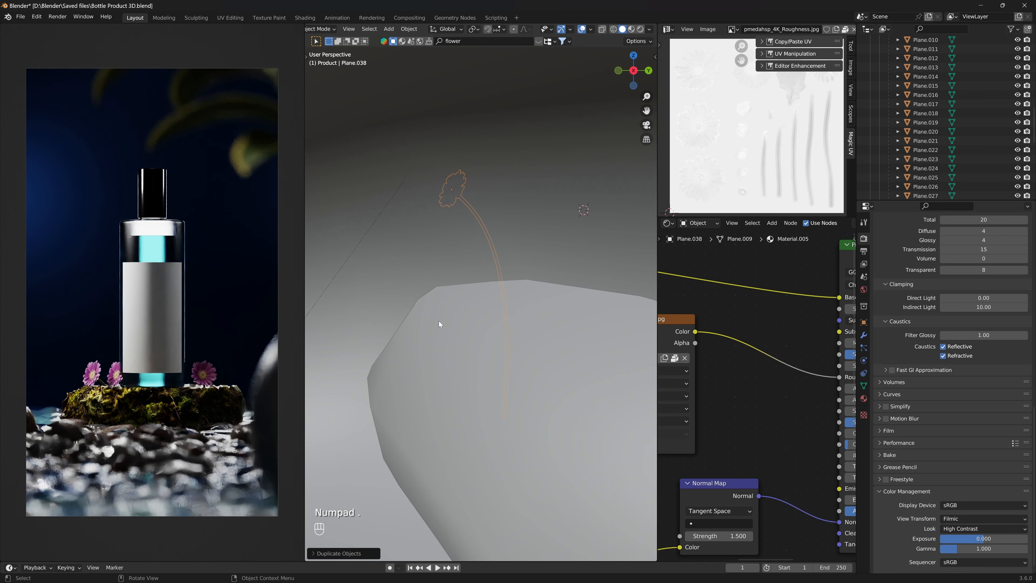
scroll(439, 321, "down", 4)
middle_click_drag(439, 321, 542, 316)
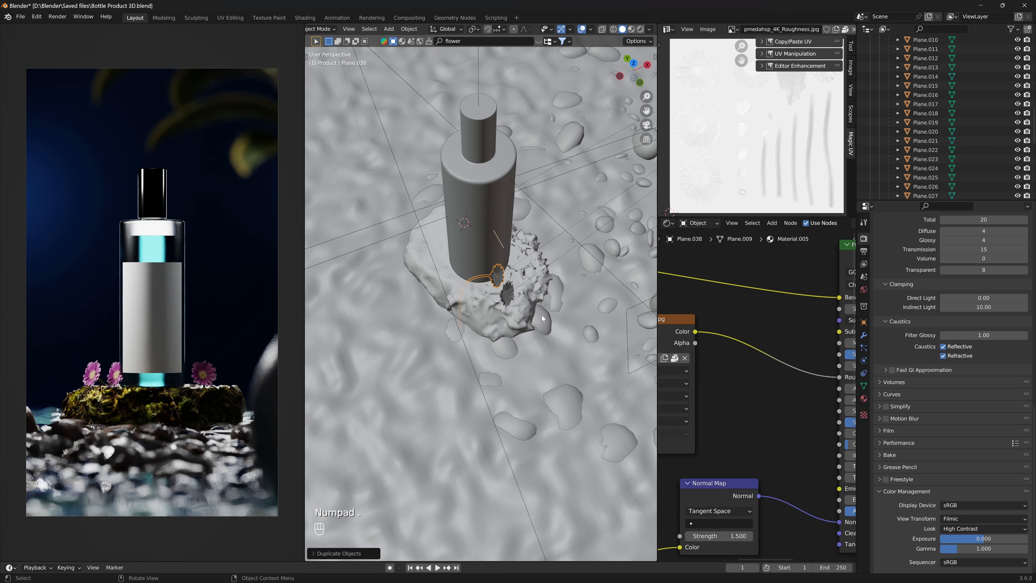
key("g")
key("shift+z")
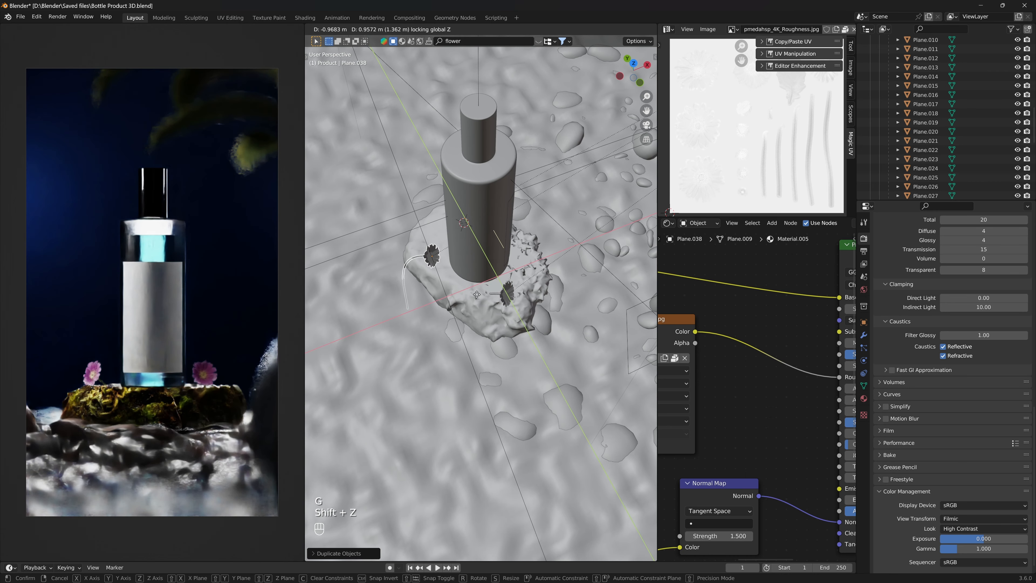
left_click(478, 299)
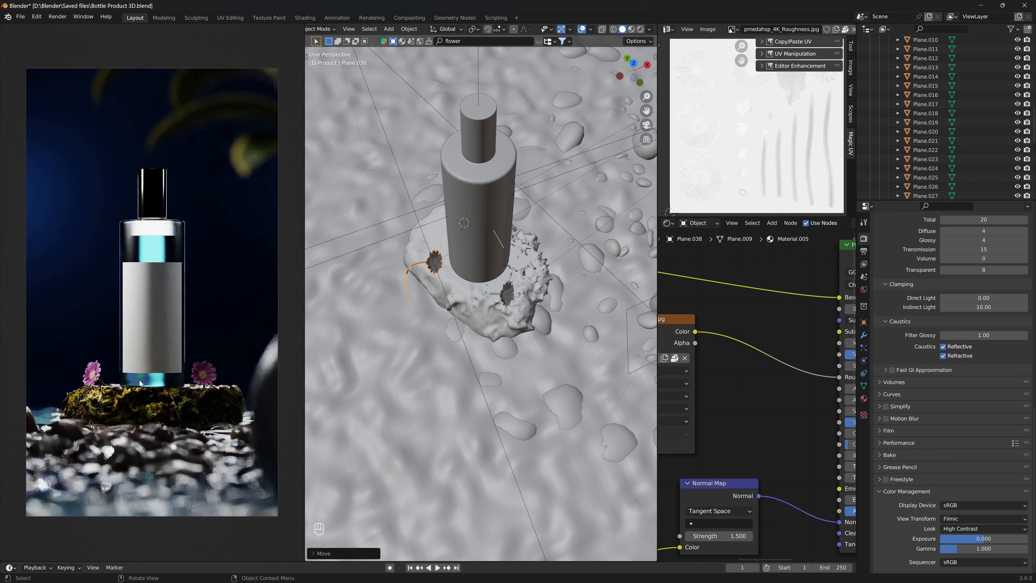
key("ctrl+s")
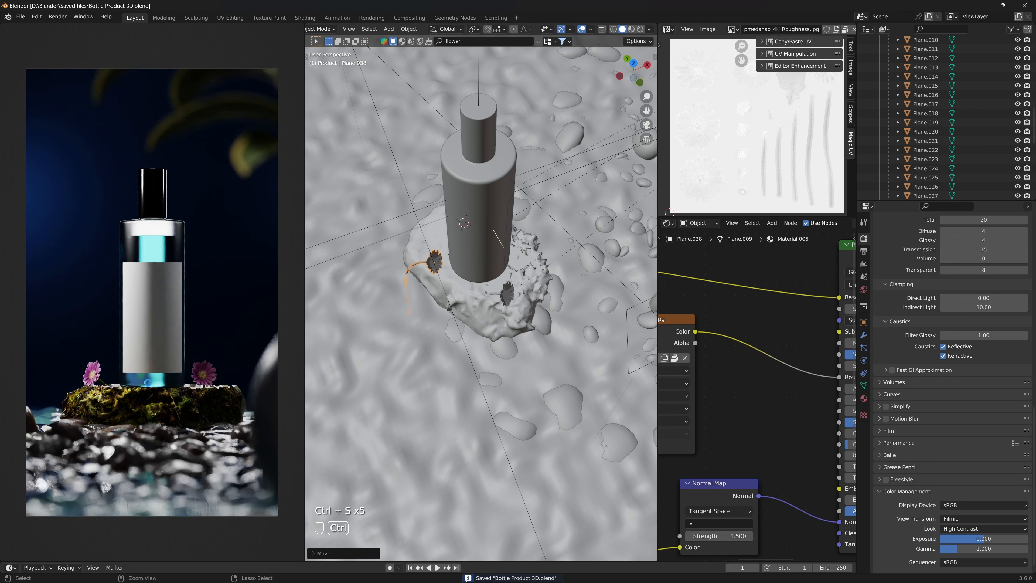
key("ctrl+s")
key("ctrl+s")
Examine the House flowers vase and one of its blooms up close in the rendered and solid viewports
middle_click_drag(517, 282, 470, 335)
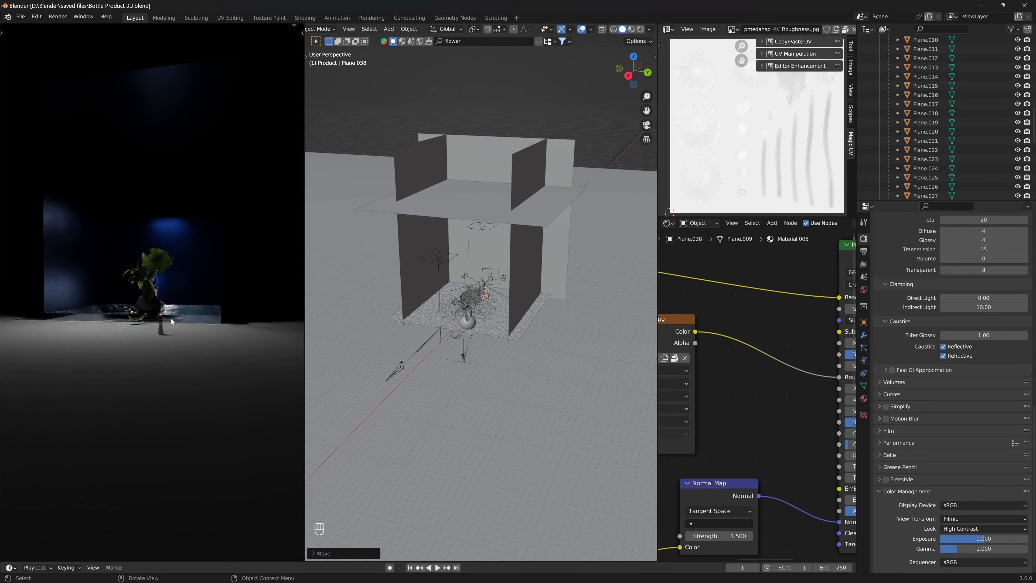
left_click(161, 318)
key("KP_Decimal")
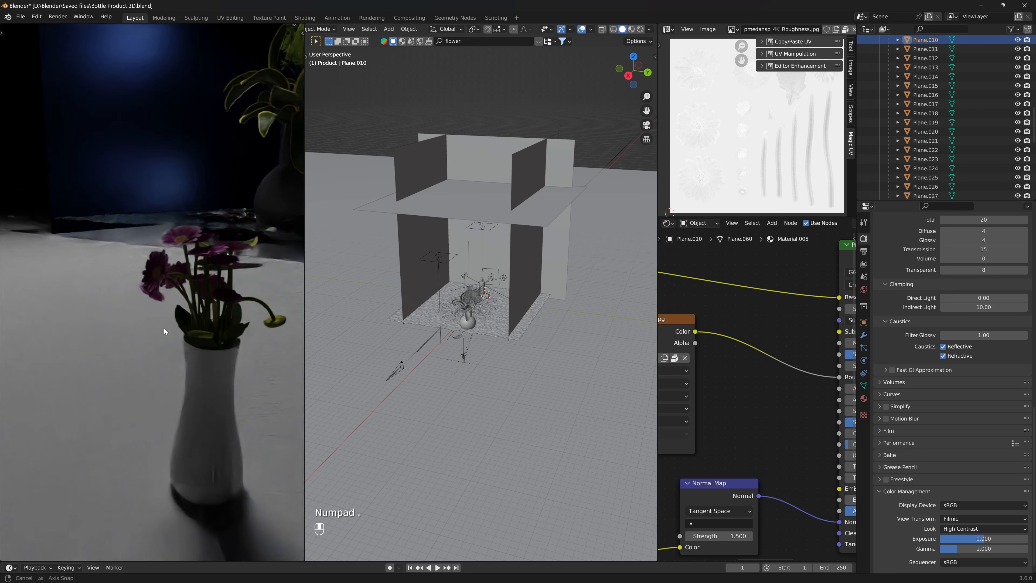
middle_click_drag(227, 319, 176, 325)
scroll(491, 363, "up", 5)
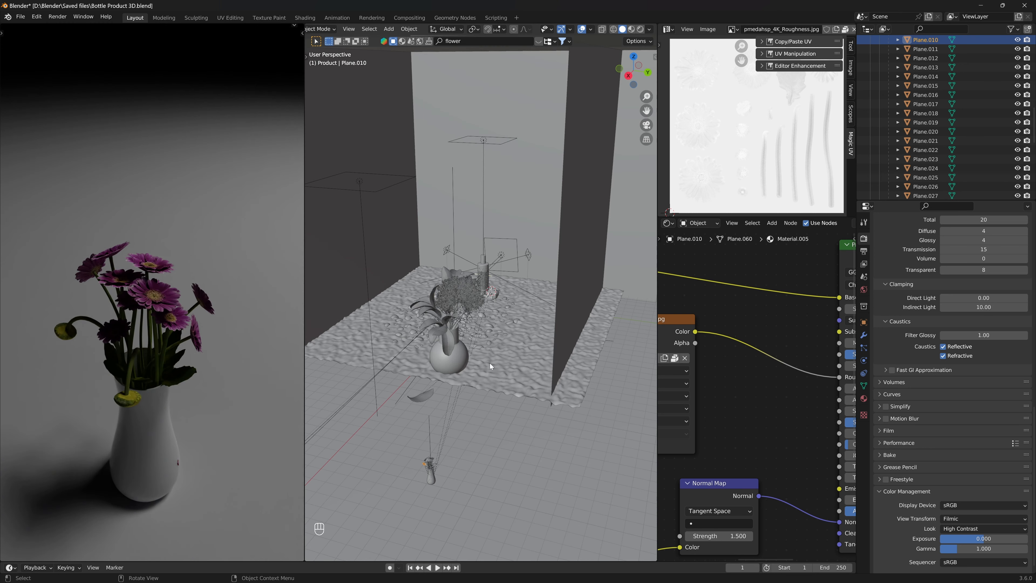
key("KP_Decimal")
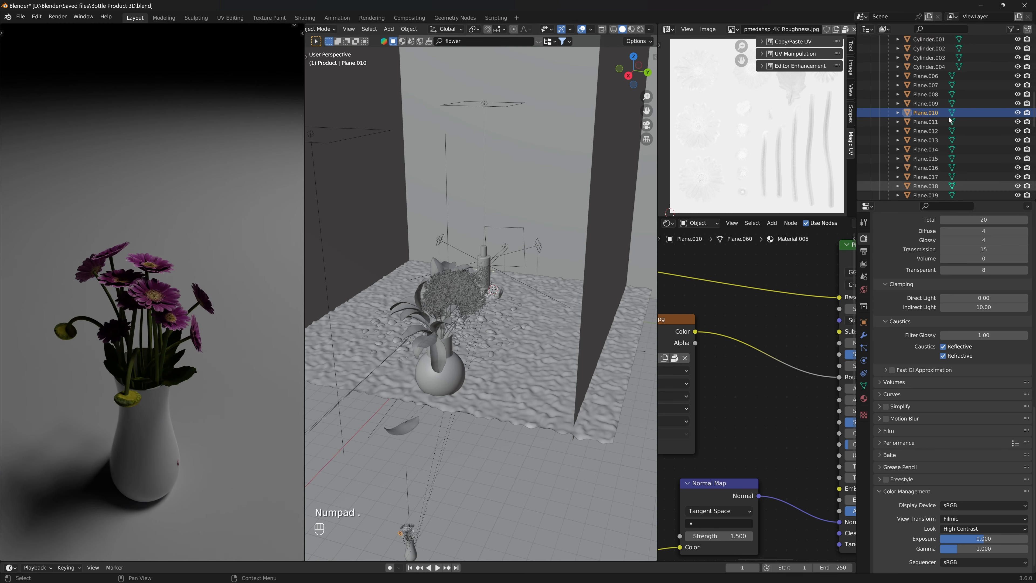
scroll(466, 521, "up", 8)
middle_click_drag(505, 435, 464, 480)
key("KP_Decimal")
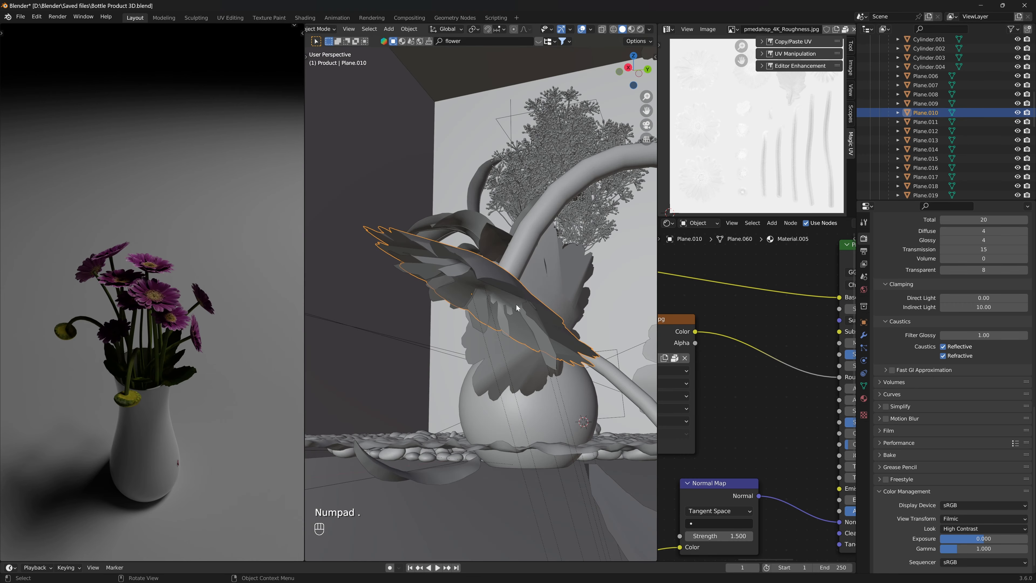
middle_click_drag(528, 329, 516, 349)
scroll(462, 338, "up", 5)
scroll(466, 357, "down", 4)
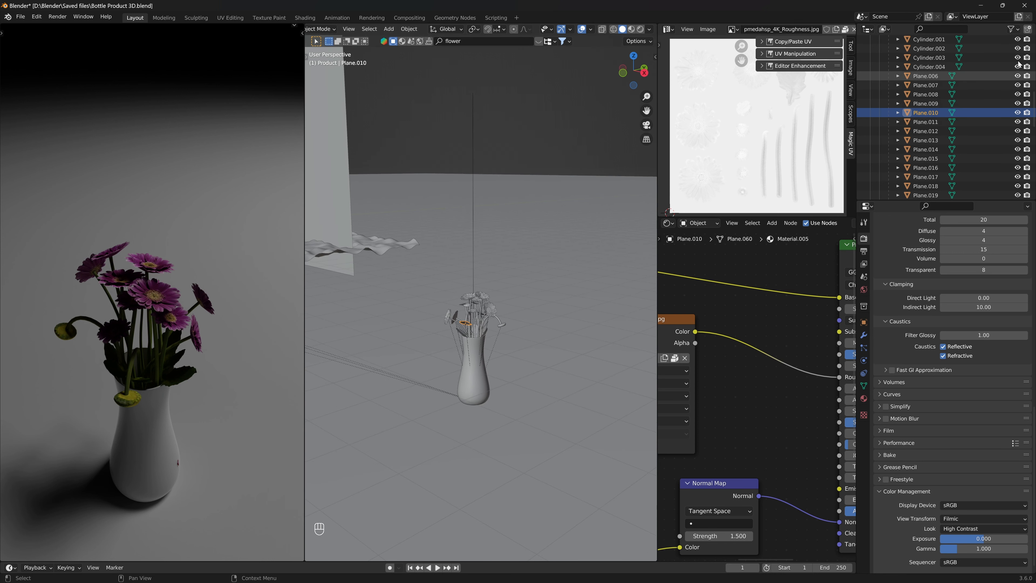
scroll(954, 122, "up", 3)
Exclude and re-include the Product and House flowers collections to check what they contain, with the rendered viewport in camera view
scroll(944, 140, "up", 10)
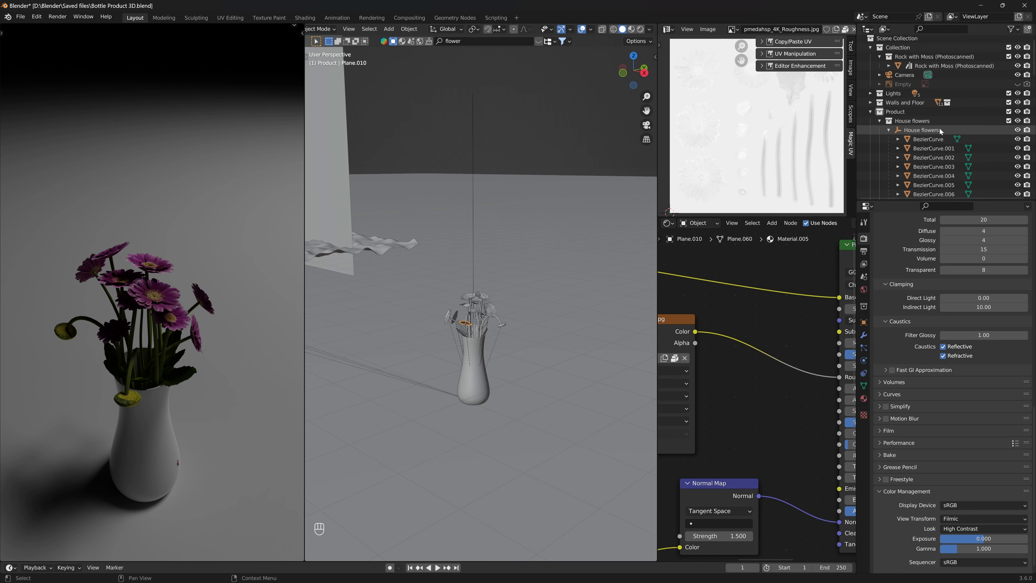
left_click(1009, 112)
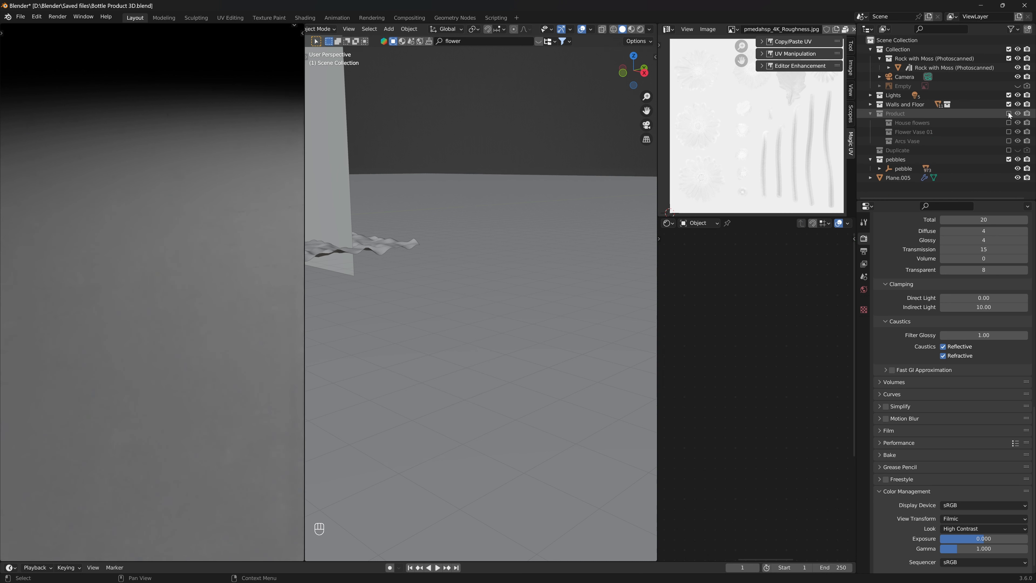
key("KP_0")
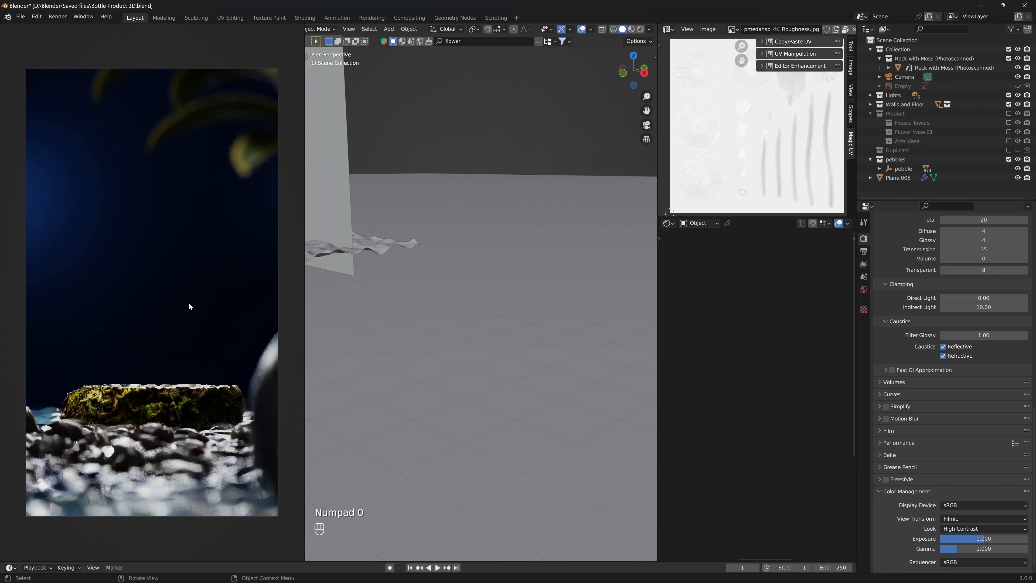
left_click(1009, 113)
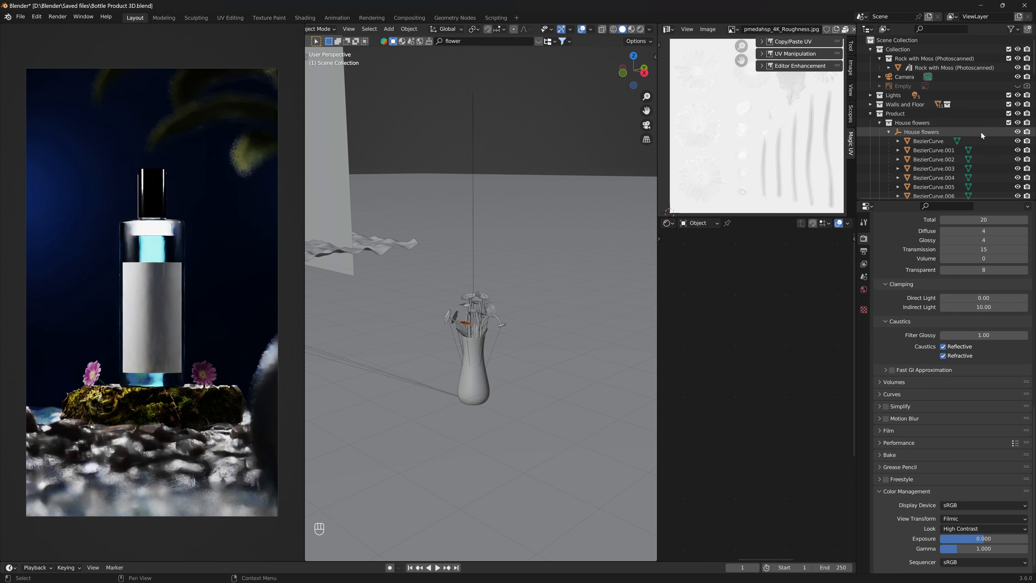
left_click(1009, 122)
left_click(1009, 122)
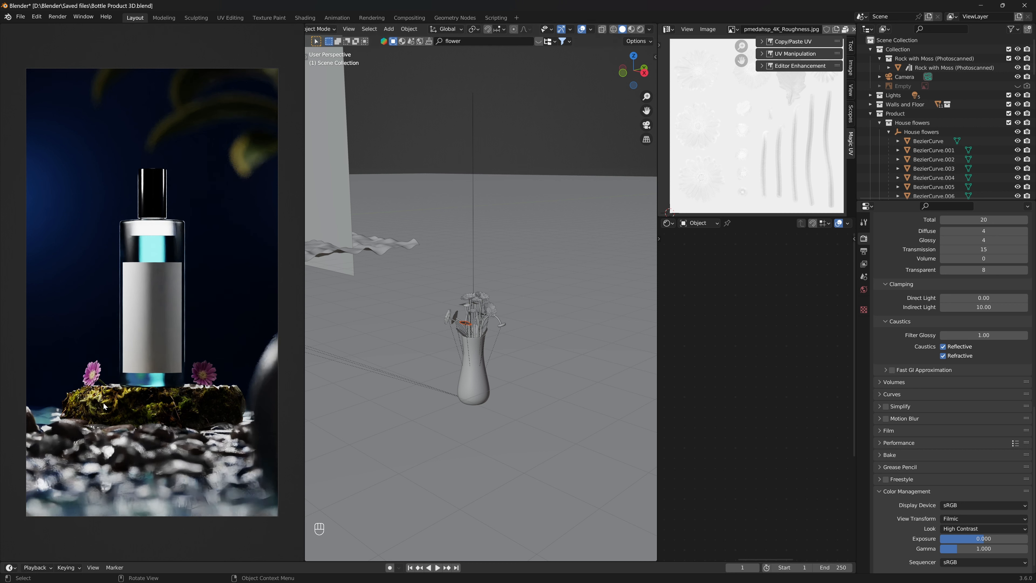
Move the three single flowers on the mossy rock around the bottle into a new collection named Flowers
left_click(97, 375)
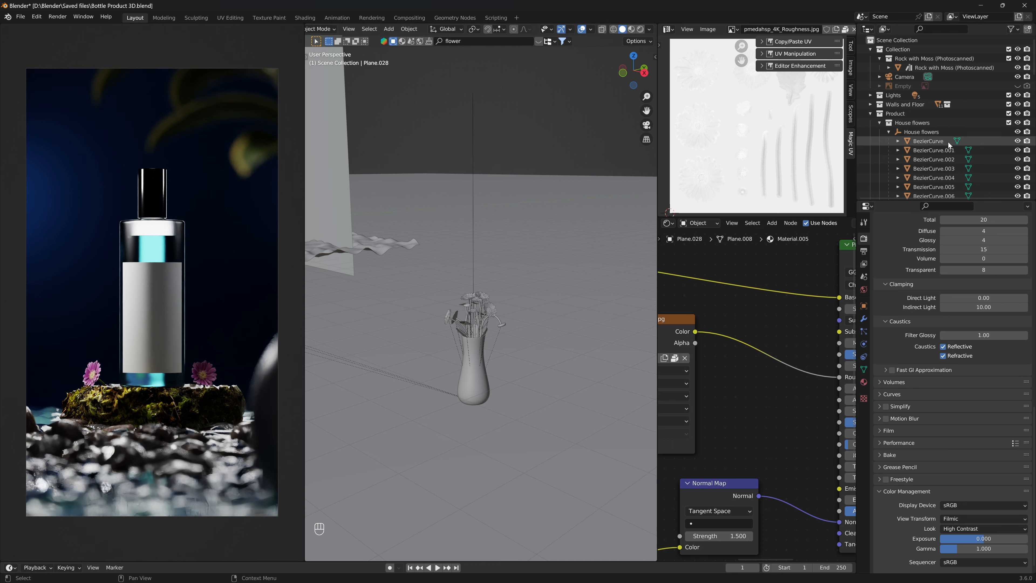
key("KP_Decimal")
middle_click_drag(395, 274, 592, 327)
key("KP_Decimal")
middle_click_drag(452, 267, 400, 286)
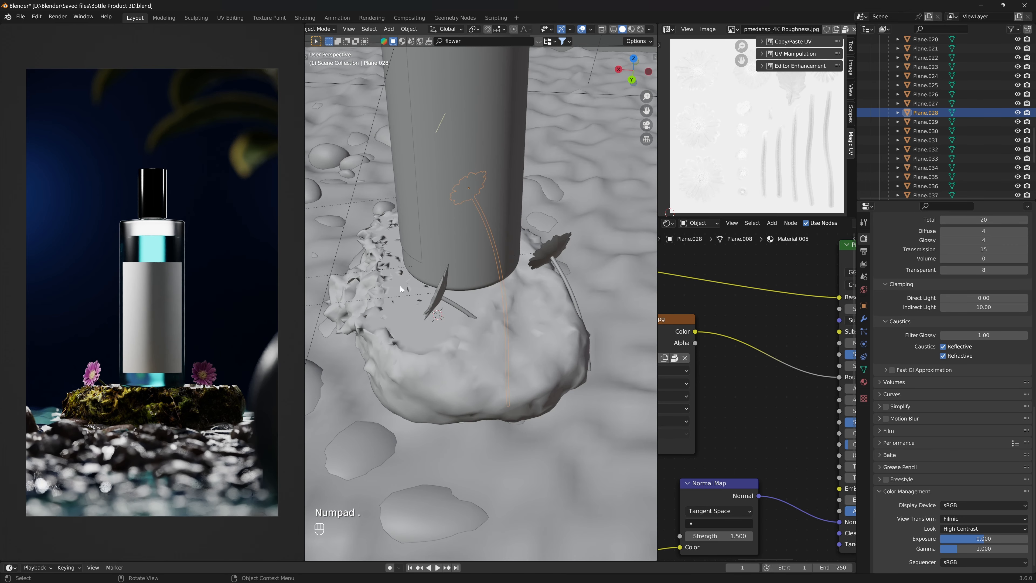
left_click(440, 290, "shift")
middle_click_drag(522, 300, 470, 303)
left_click(439, 269, "shift")
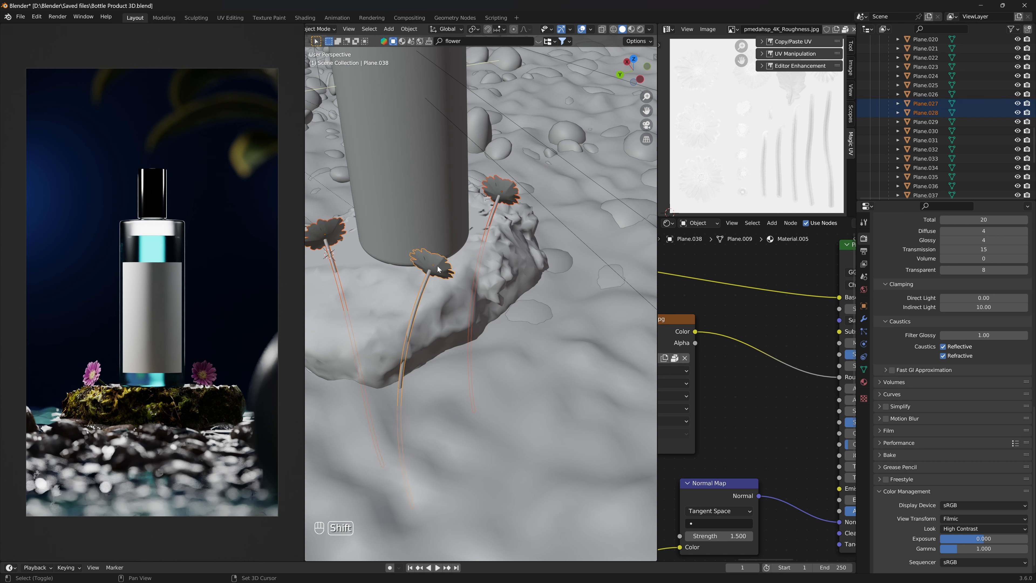
key("ctrl+m")
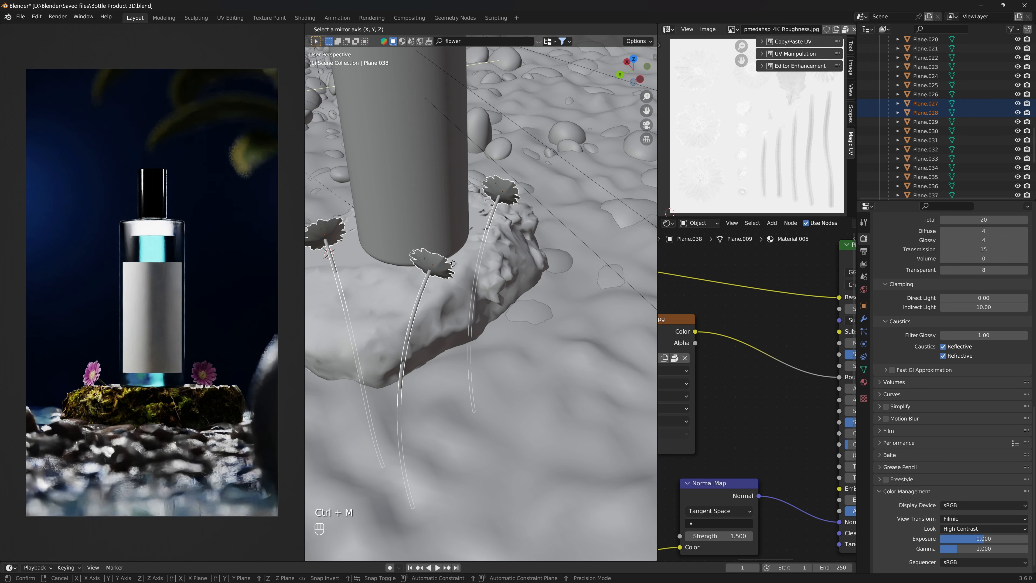
right_click(503, 256)
middle_click_drag(521, 262, 504, 265)
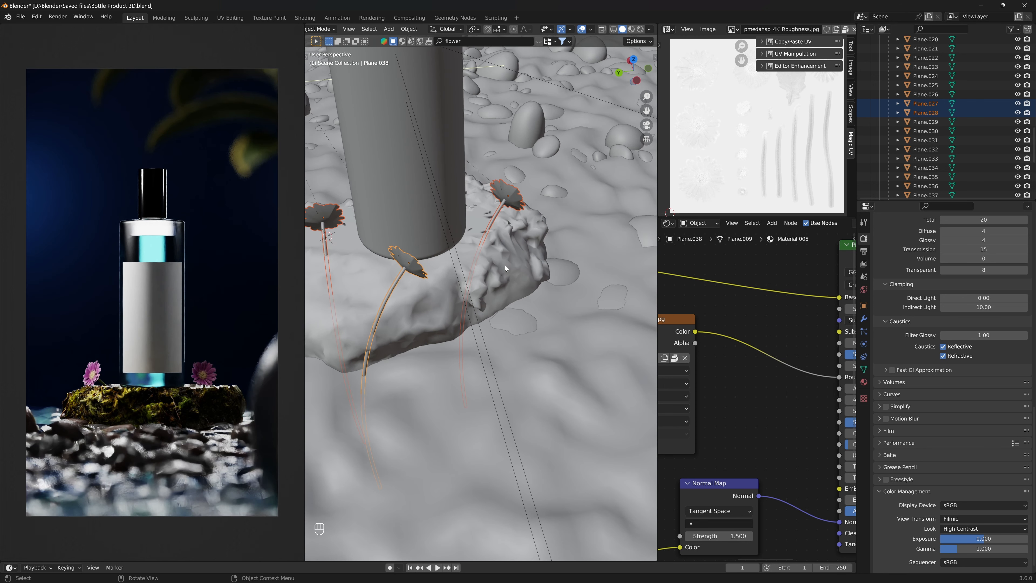
key("m")
left_click(504, 266)
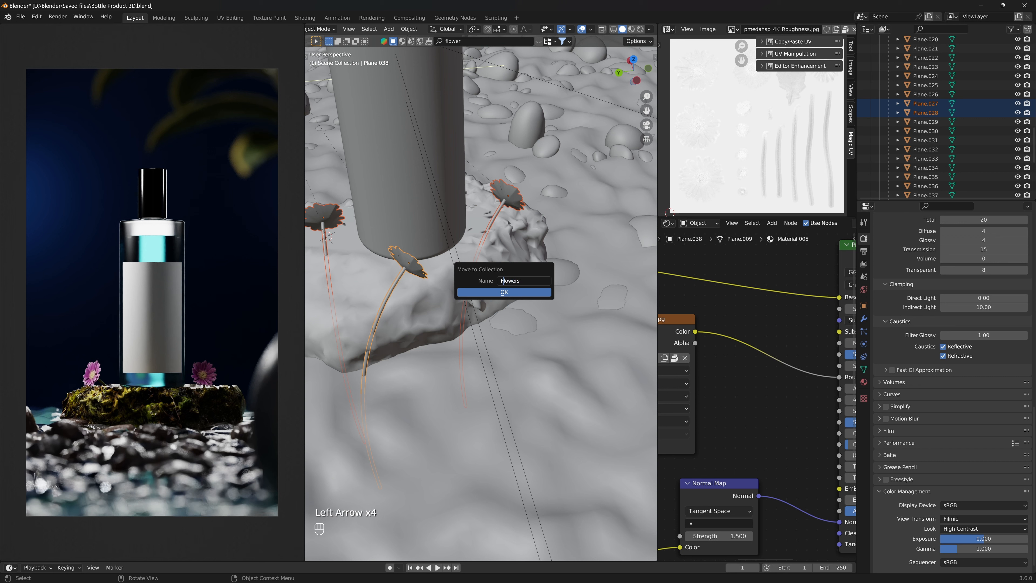
key("Return")
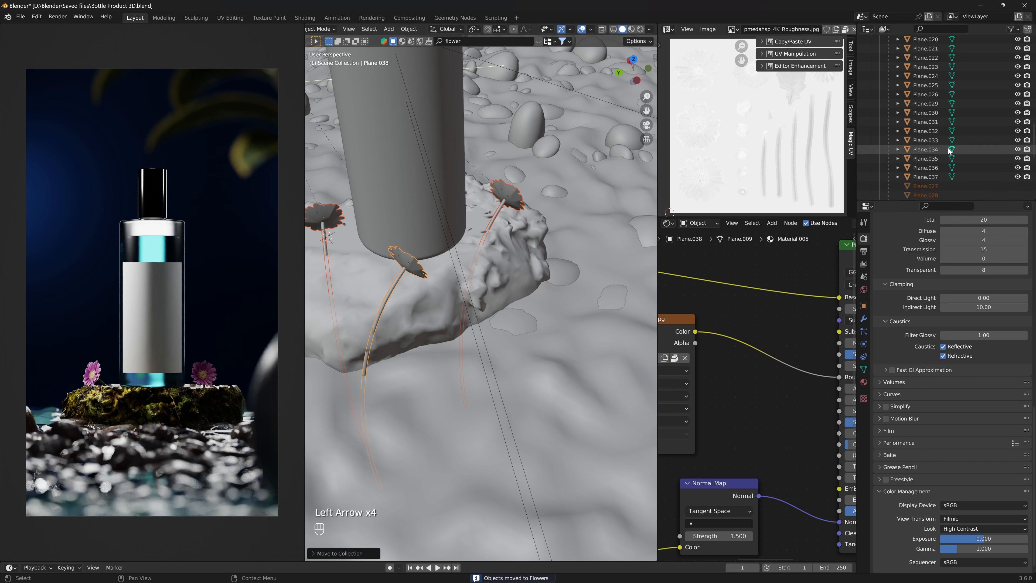
Exclude the House flowers collection from the view layer
scroll(1005, 174, "up", 10)
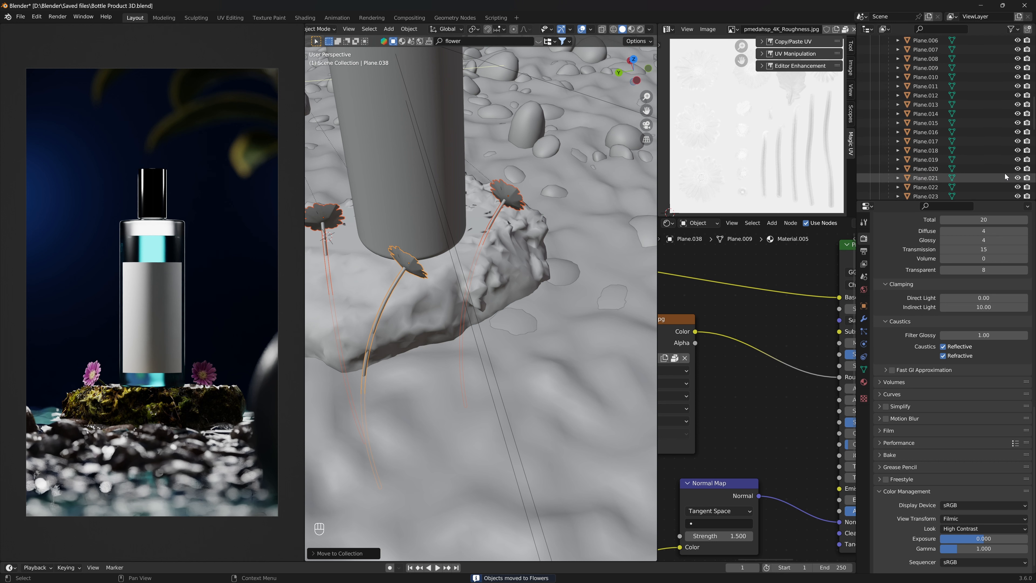
scroll(1002, 169, "up", 2)
left_click(1009, 95)
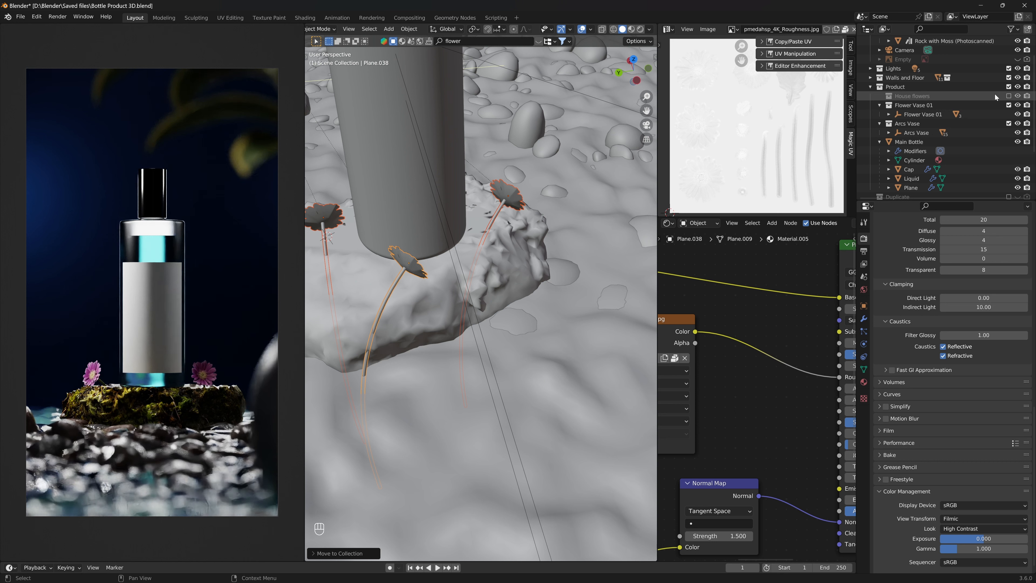
Select the objects in the Flower Vase 01 collection and frame them in the rendered viewport
left_click(993, 105)
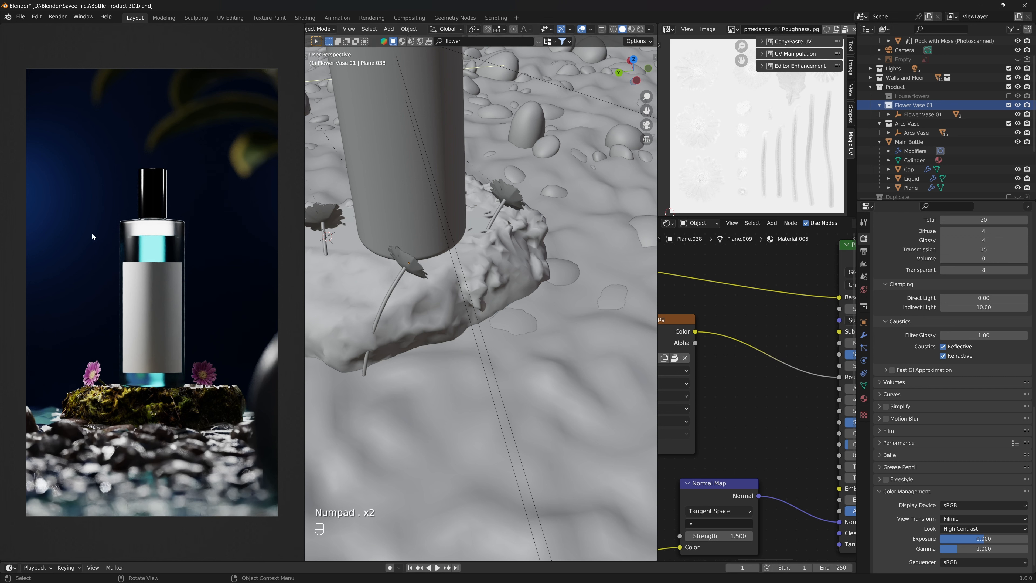
right_click(939, 105)
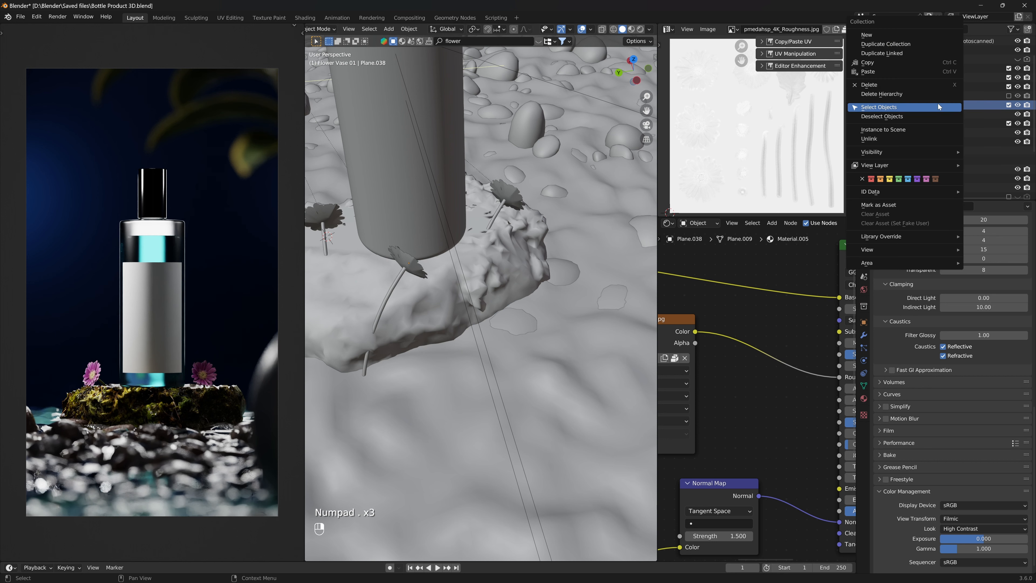
left_click(922, 108)
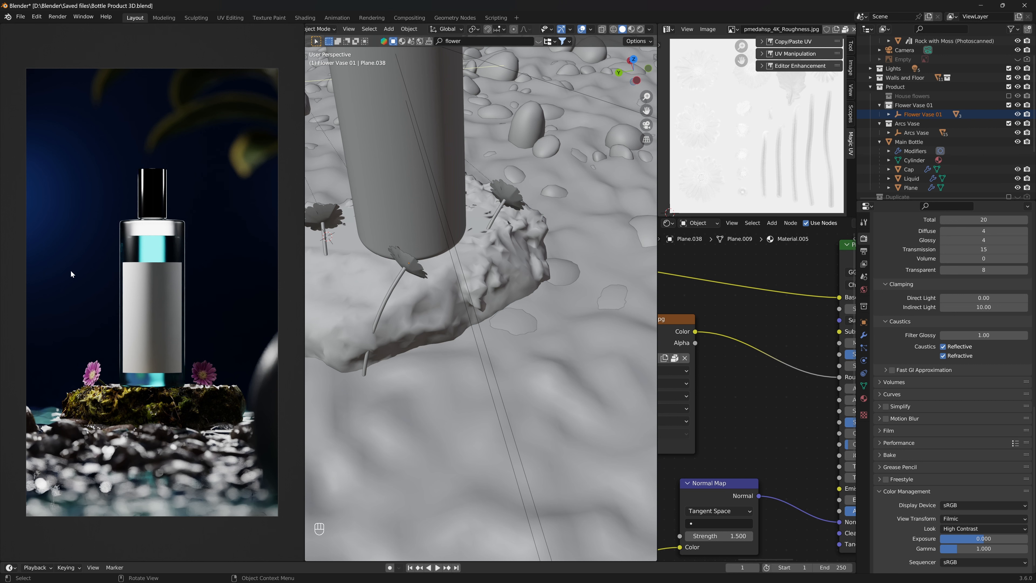
key("KP_Decimal")
middle_click_drag(79, 271, 148, 331)
scroll(213, 329, "down", 5)
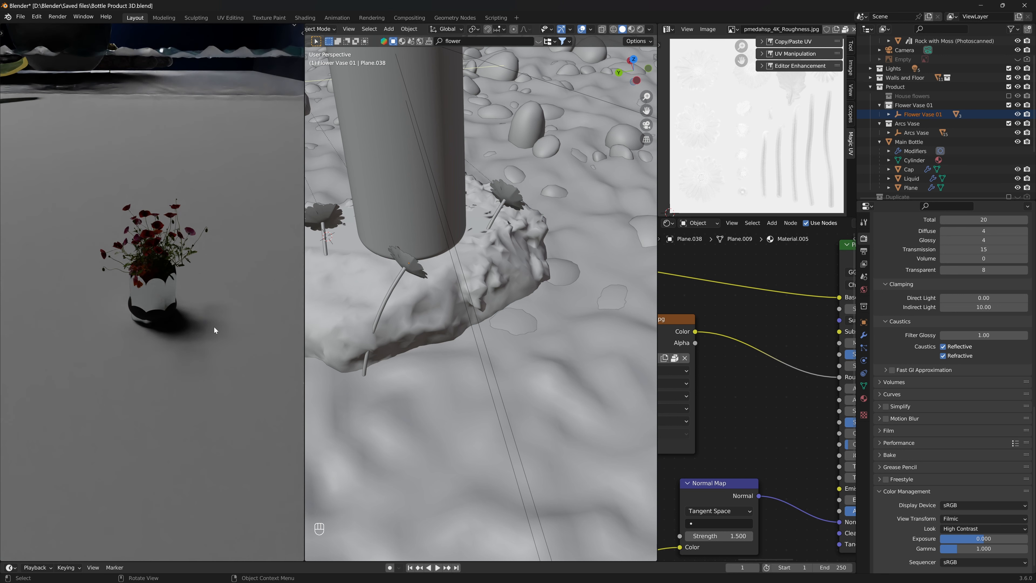
scroll(214, 329, "down", 2)
Move the Flower Vase 01 parent across the floor, clear of the Arcs Vase, with the Z axis locked
left_click(922, 114)
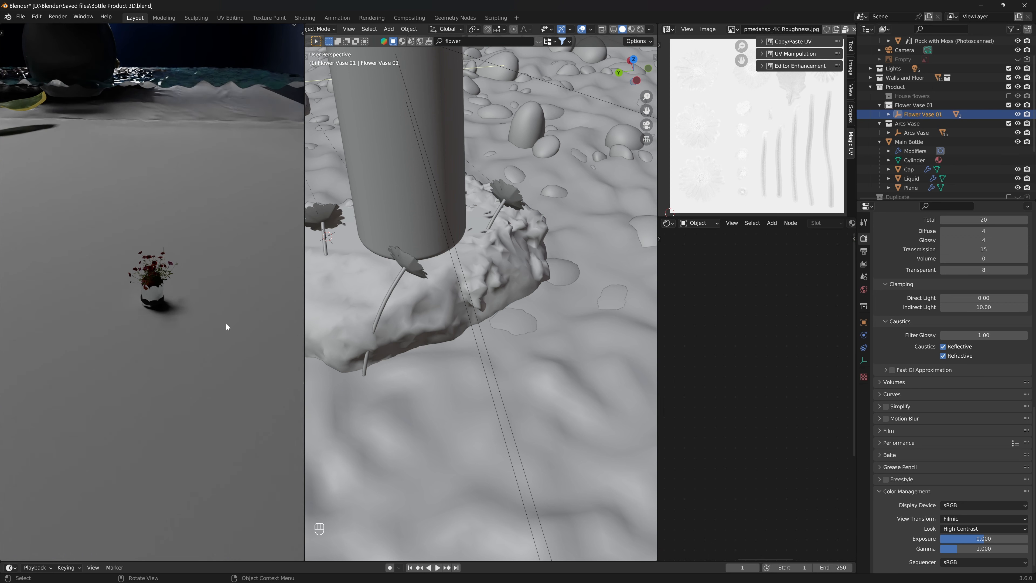
key("g")
key("shift+z")
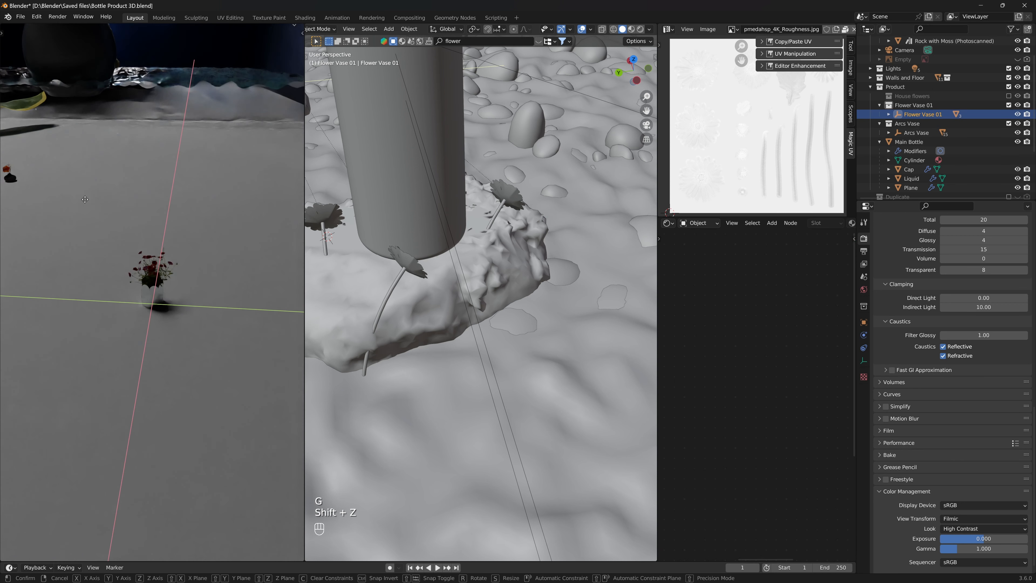
left_click(87, 200)
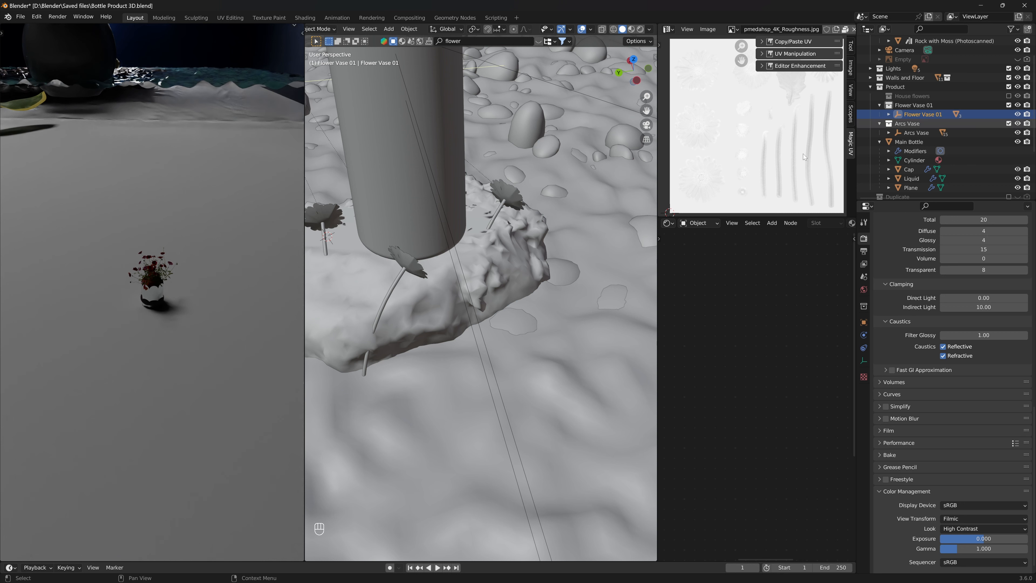
key("g")
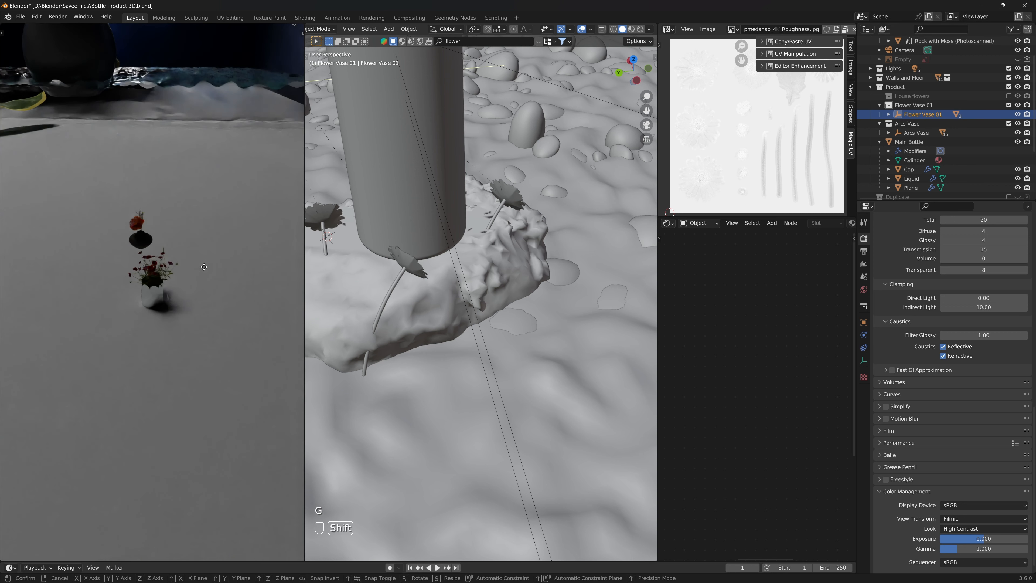
key("shift+z")
left_click(41, 218)
key("KP_Decimal")
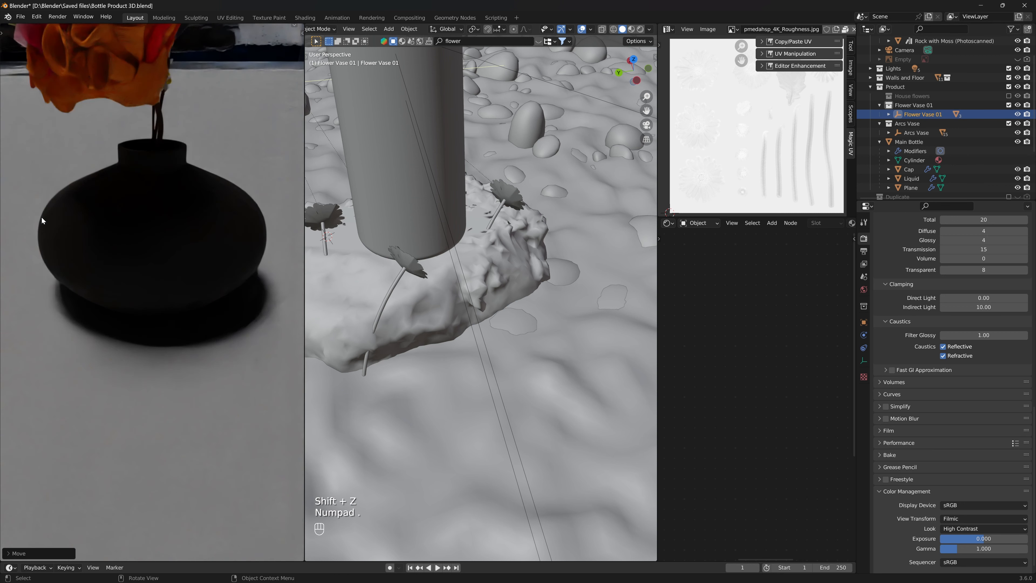
Scale up Flower Vase 01 on the floor
scroll(162, 204, "up", 6)
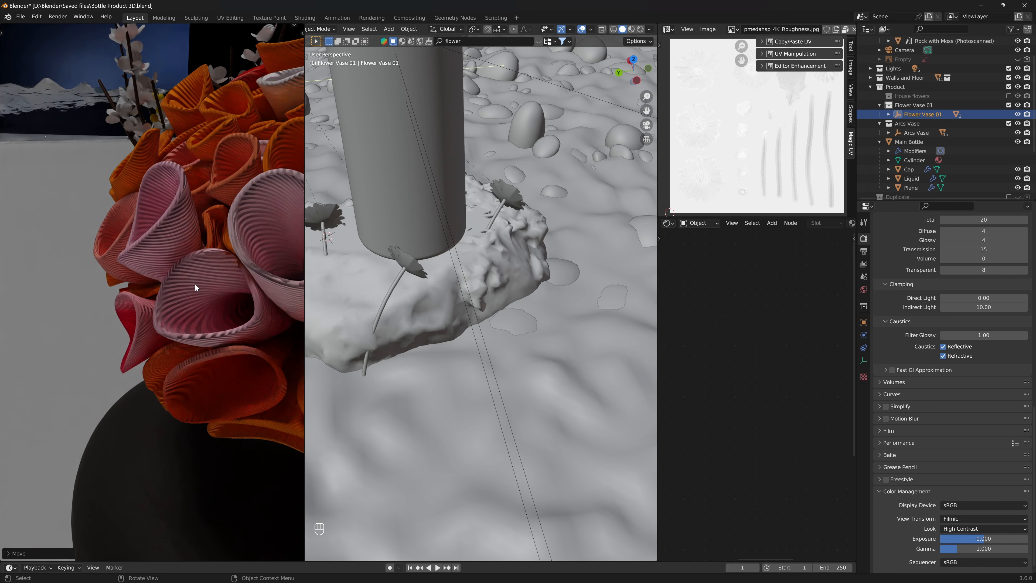
scroll(178, 289, "up", 3)
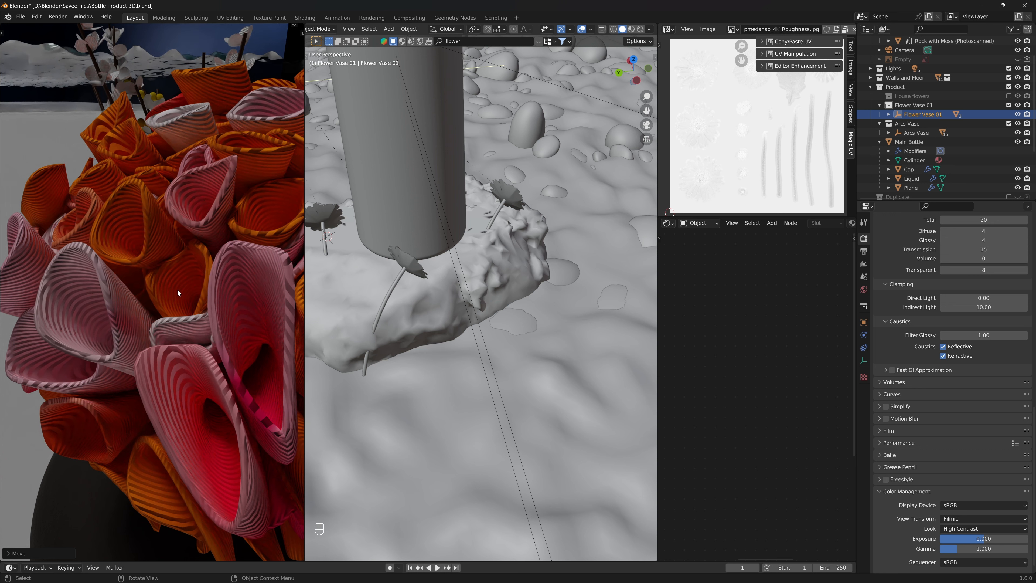
scroll(177, 287, "down", 3)
scroll(192, 288, "down", 5)
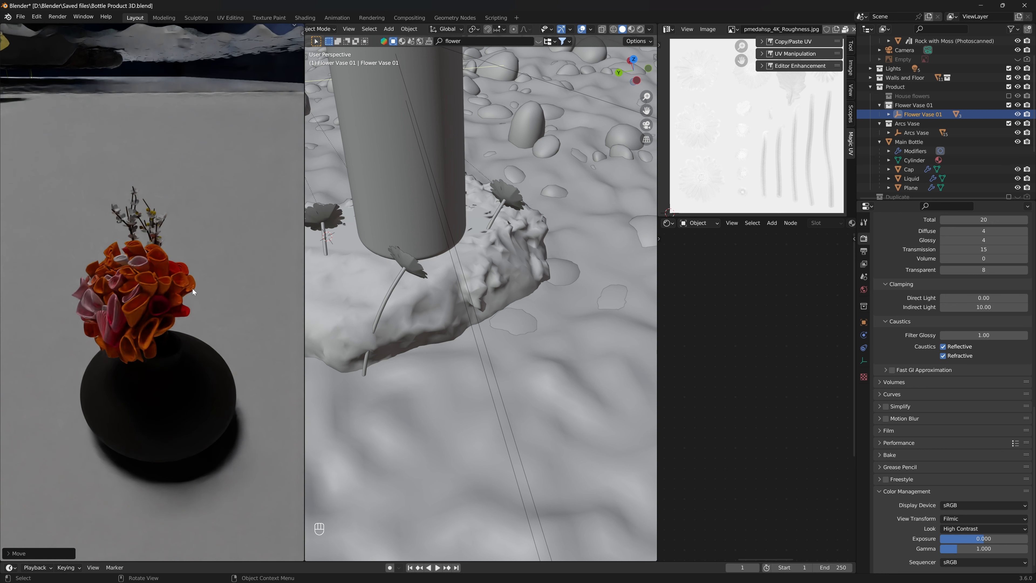
scroll(193, 288, "down", 2)
key("s")
left_click(6, 186)
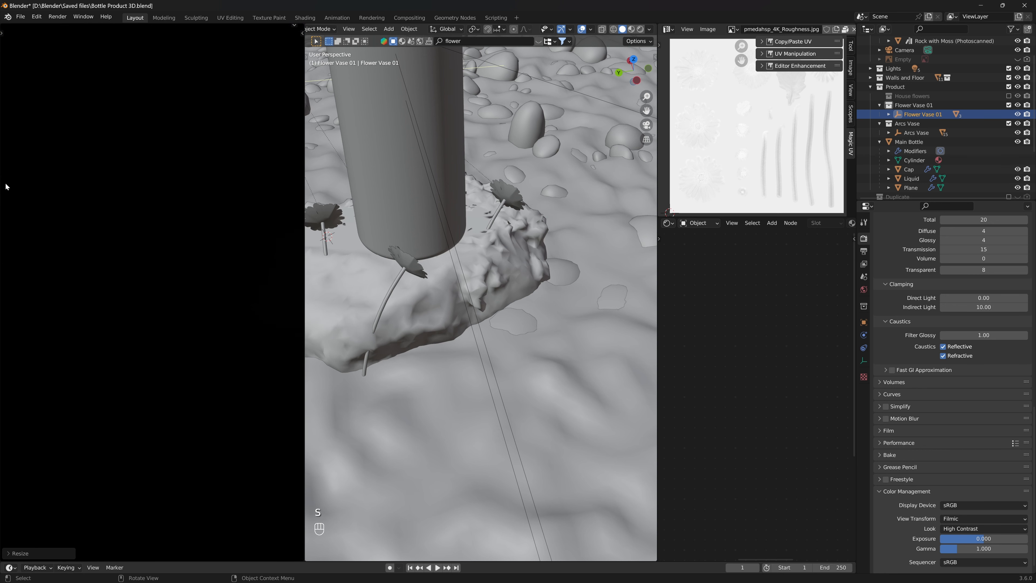
key("KP_Decimal")
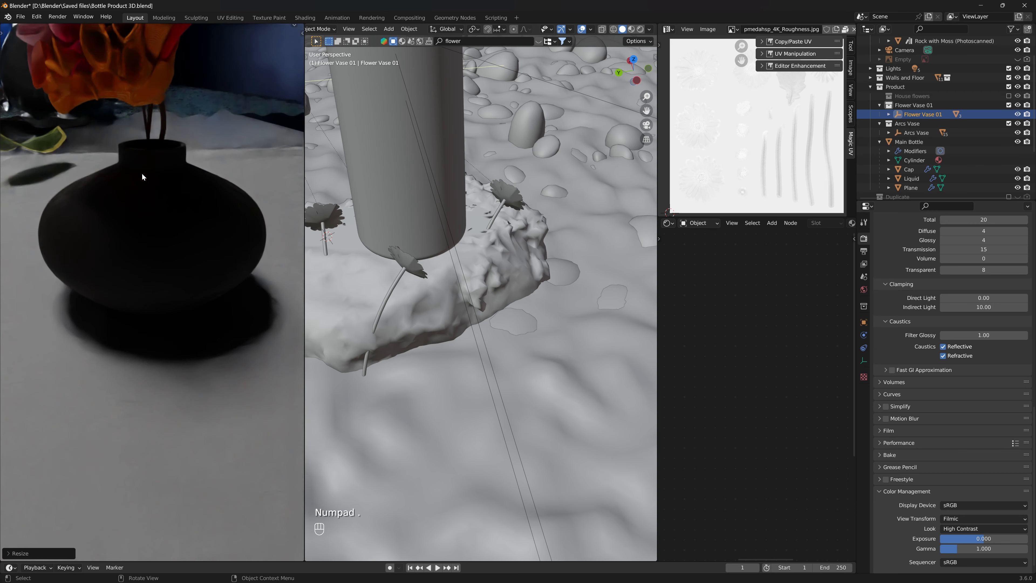
Examine the orange and pink blooms and the thin blossoming stems of Flower Vase 01 in the rendered viewport
middle_click_drag(142, 173, 191, 288)
middle_click_drag(200, 286, 83, 208)
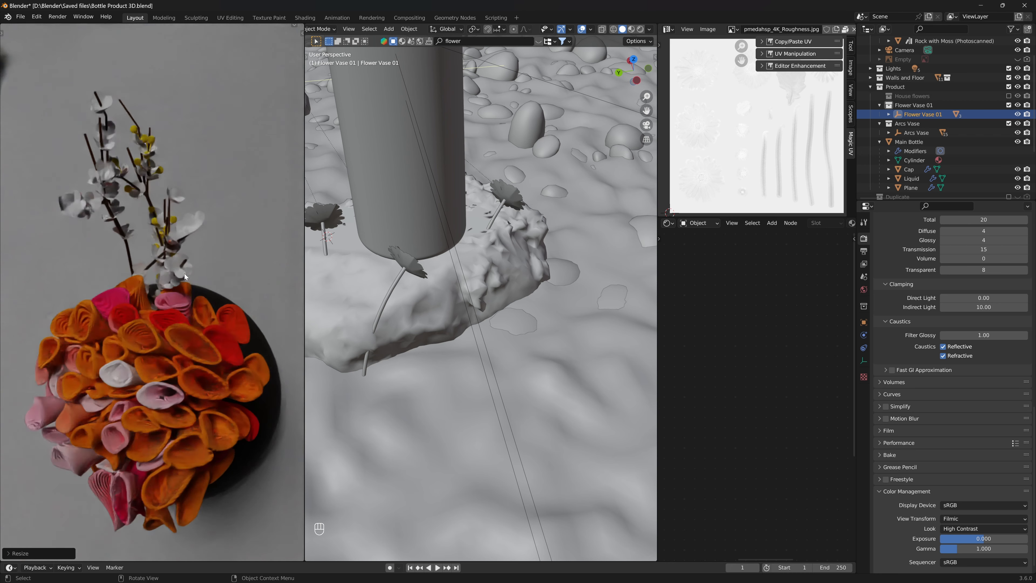
middle_click_drag(187, 272, 159, 279)
key("Tab")
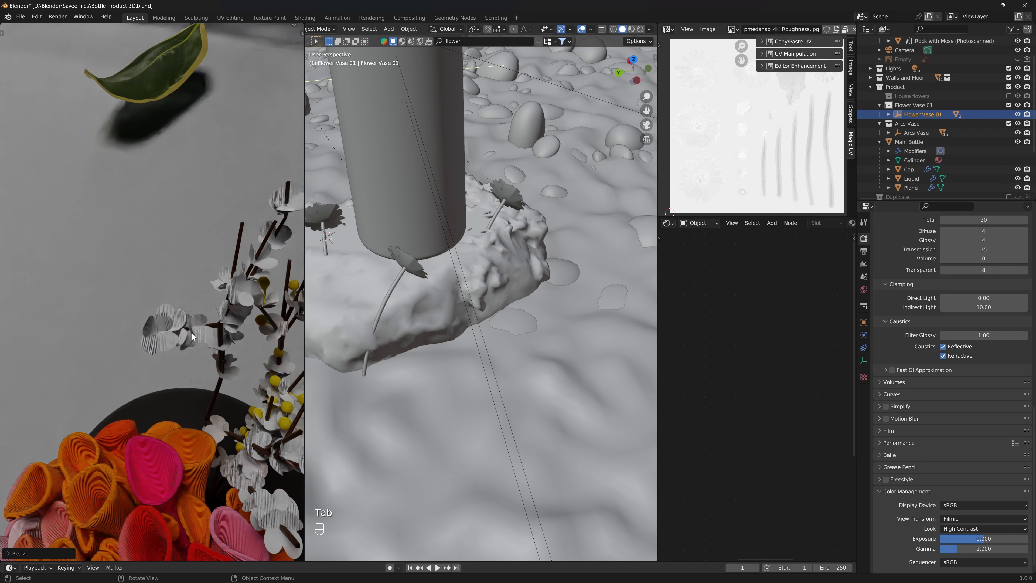
Inspect Flower Vase 01 in the solid viewport, checking the mesh of its thin stems in Edit Mode
key("KP_Decimal")
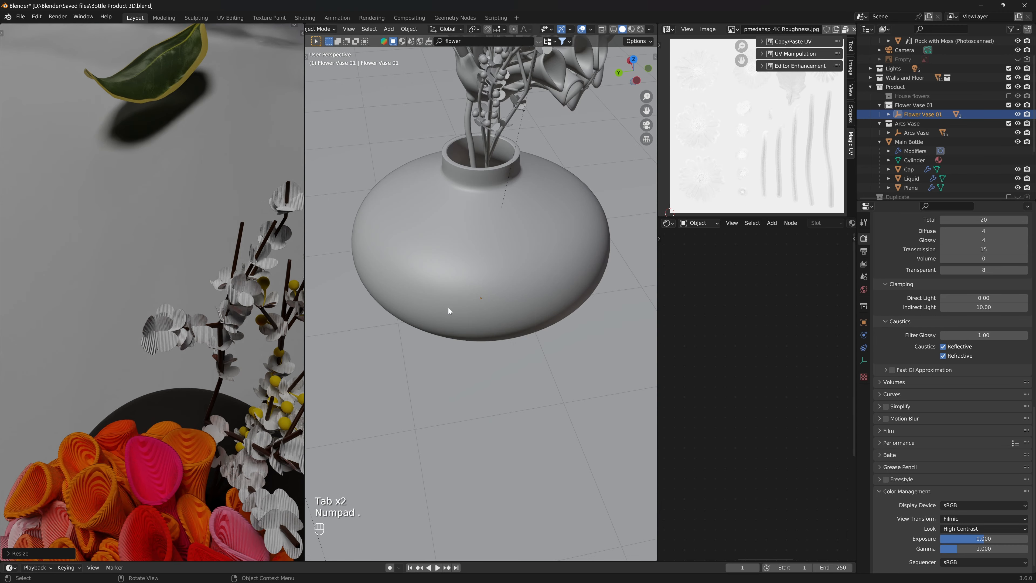
scroll(449, 308, "down", 4)
scroll(468, 284, "up", 5)
scroll(534, 324, "down", 3)
middle_click_drag(535, 324, 390, 208)
scroll(451, 282, "down", 3)
left_click(456, 265)
scroll(453, 265, "up", 3)
key("Tab")
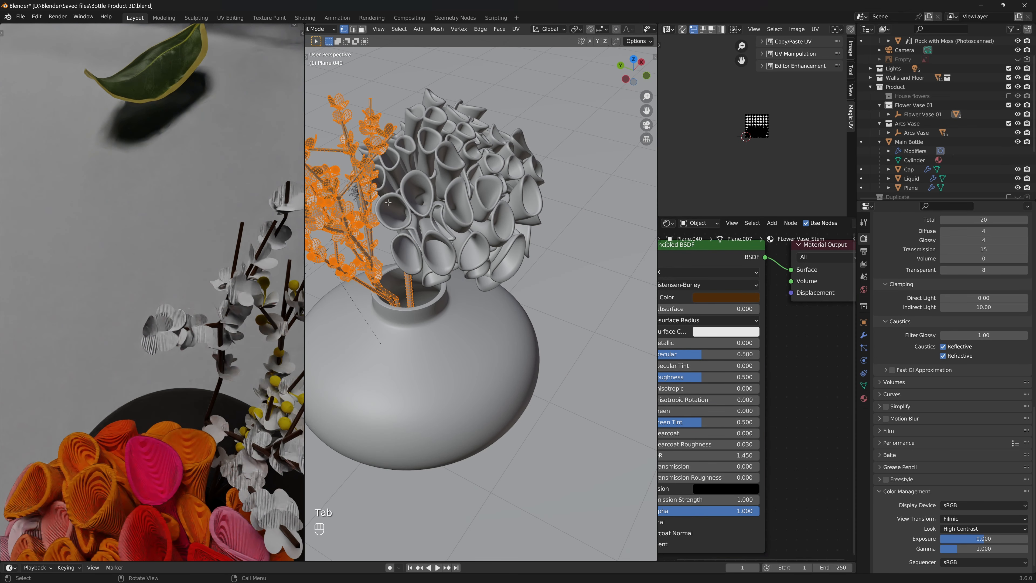
scroll(388, 204, "up", 2)
key("Tab")
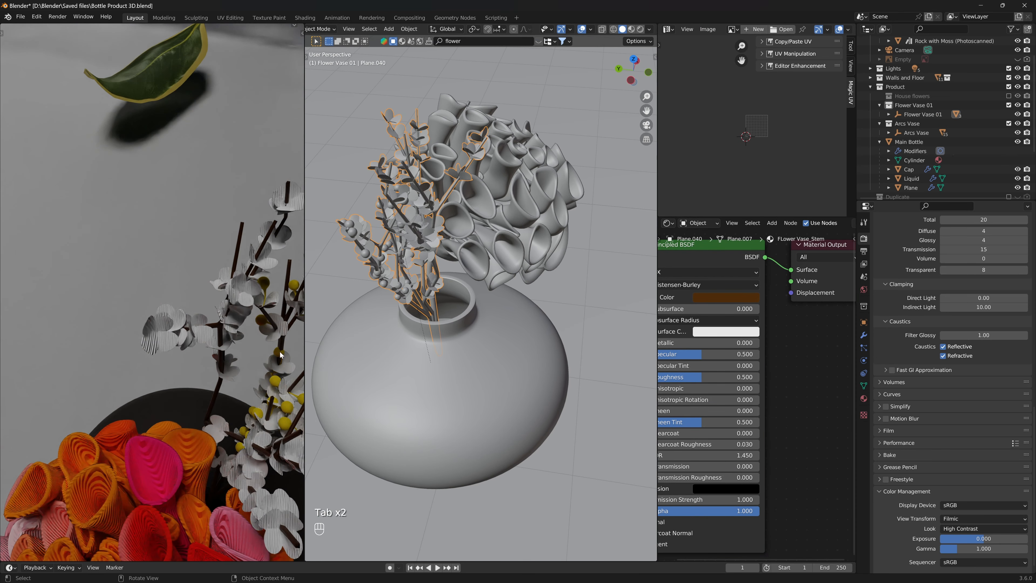
scroll(513, 292, "down", 5)
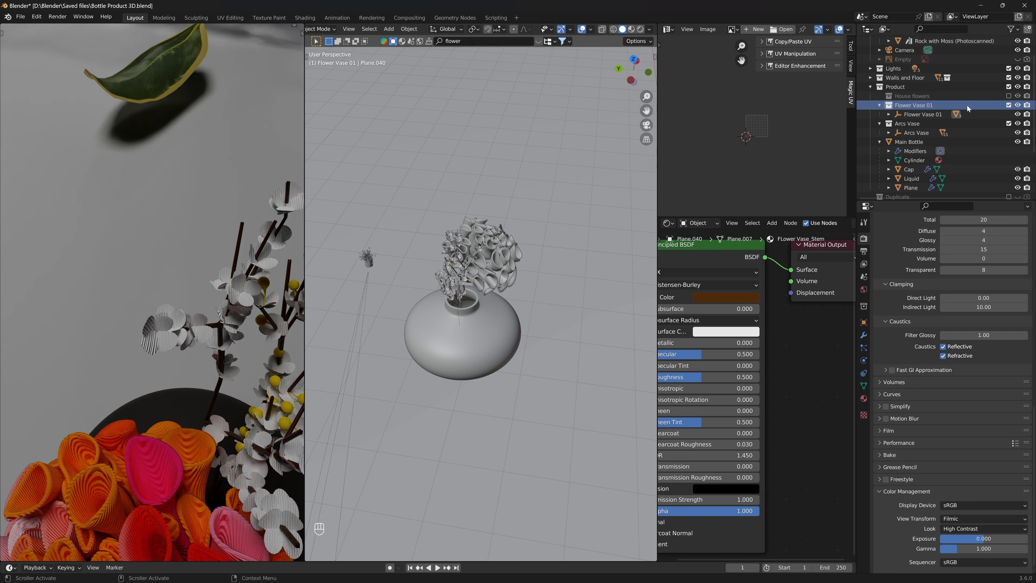
Delete the Flower Vase 01 collection together with all its objects and save the file
key("Delete")
key("ctrl+z")
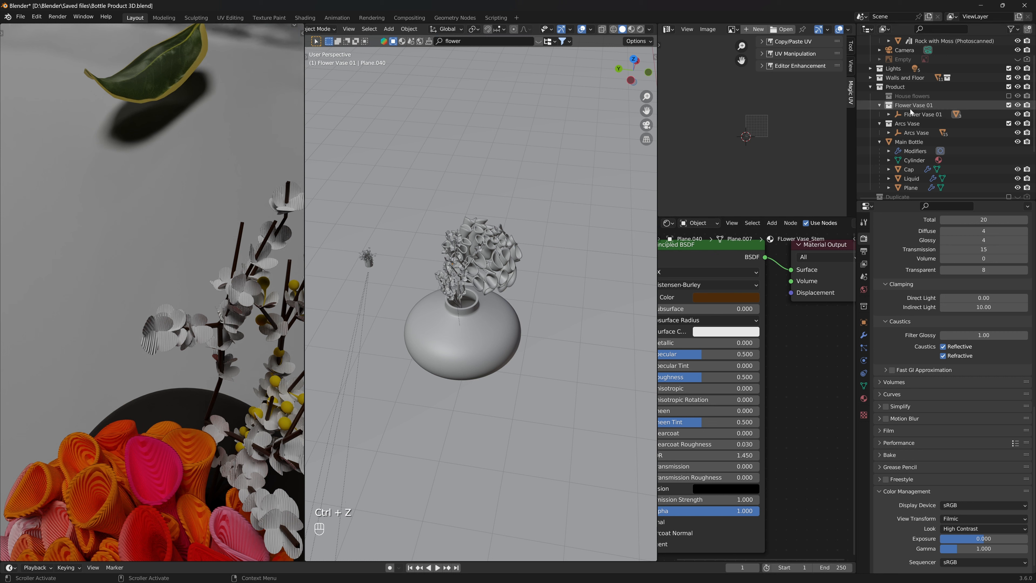
left_click(931, 107)
right_click(931, 107)
left_click(899, 105)
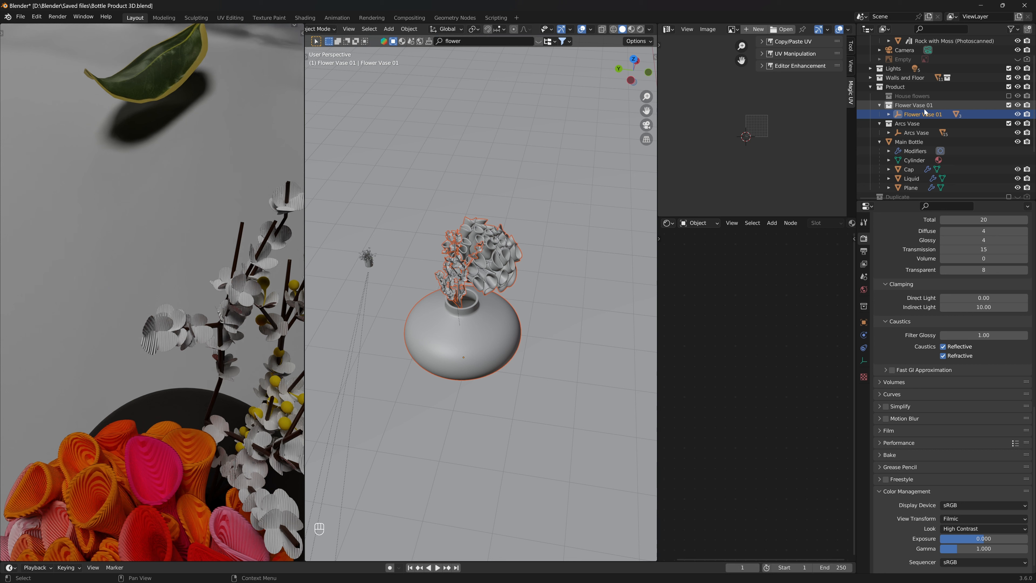
key("Delete")
key("ctrl+s")
key("ctrl+s")
key("ctrl+s")
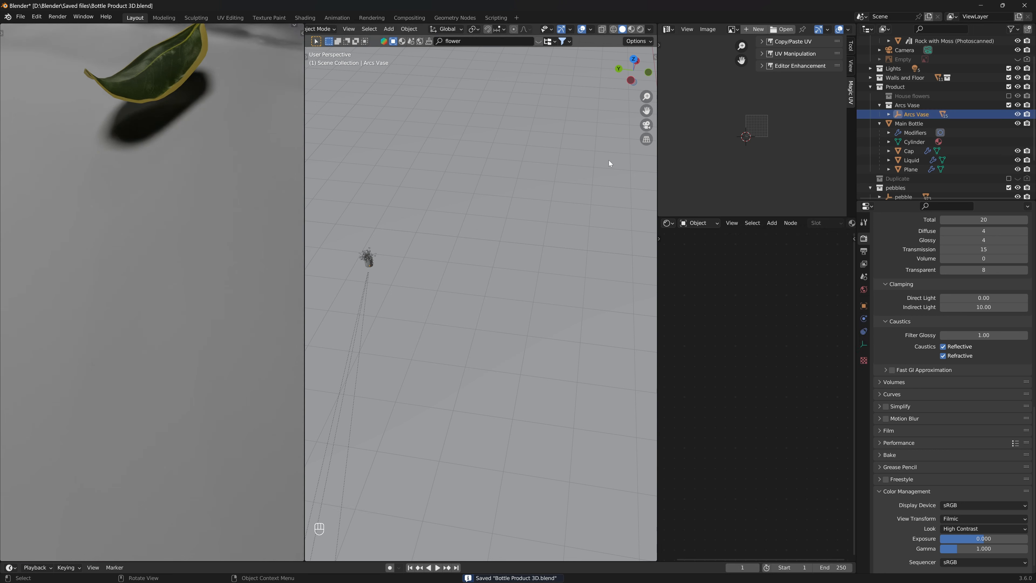
Scale up the Arcs Vase with its red flowers and frame it in the rendered viewport
key("s")
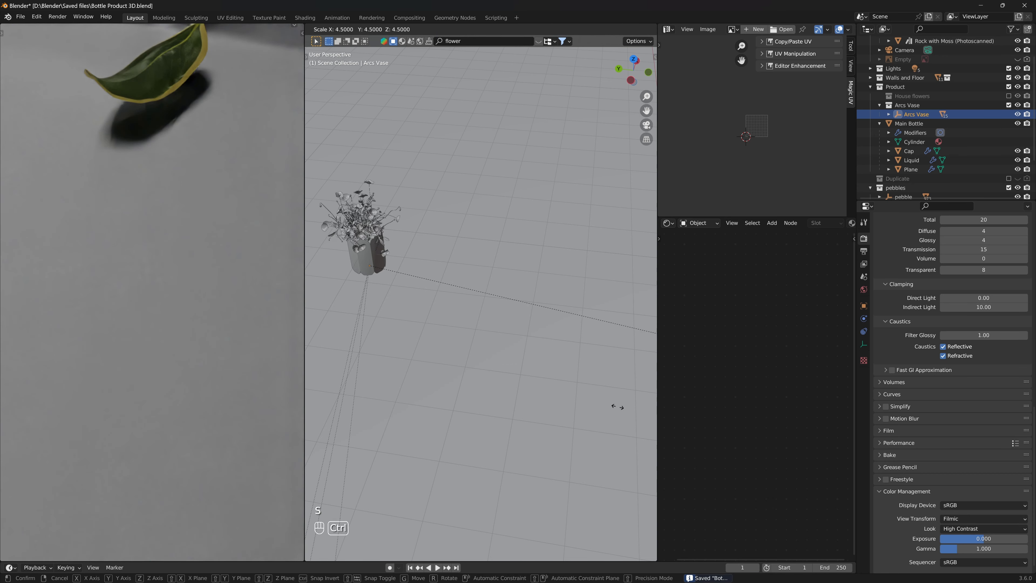
left_click(355, 448)
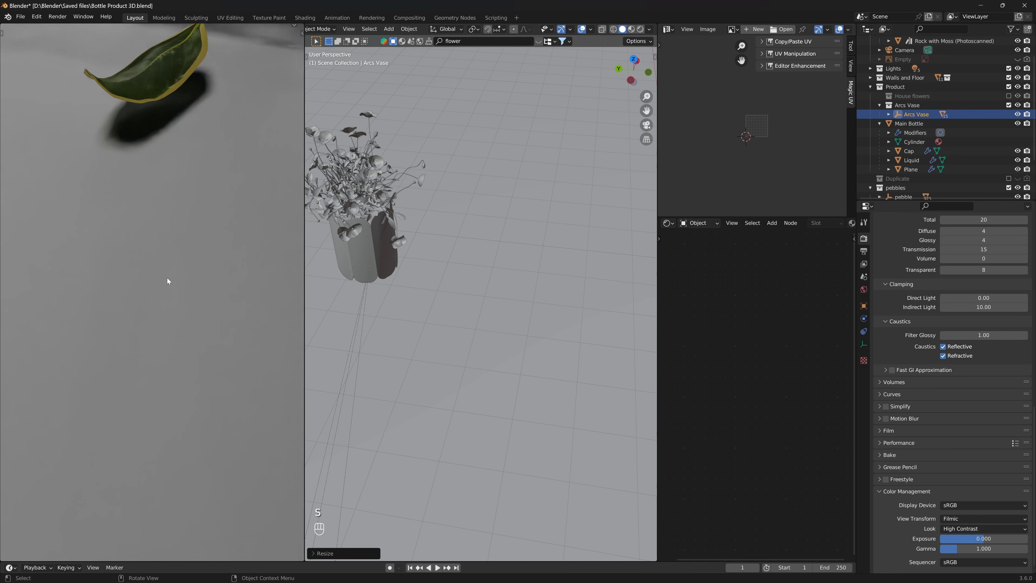
key("KP_Decimal")
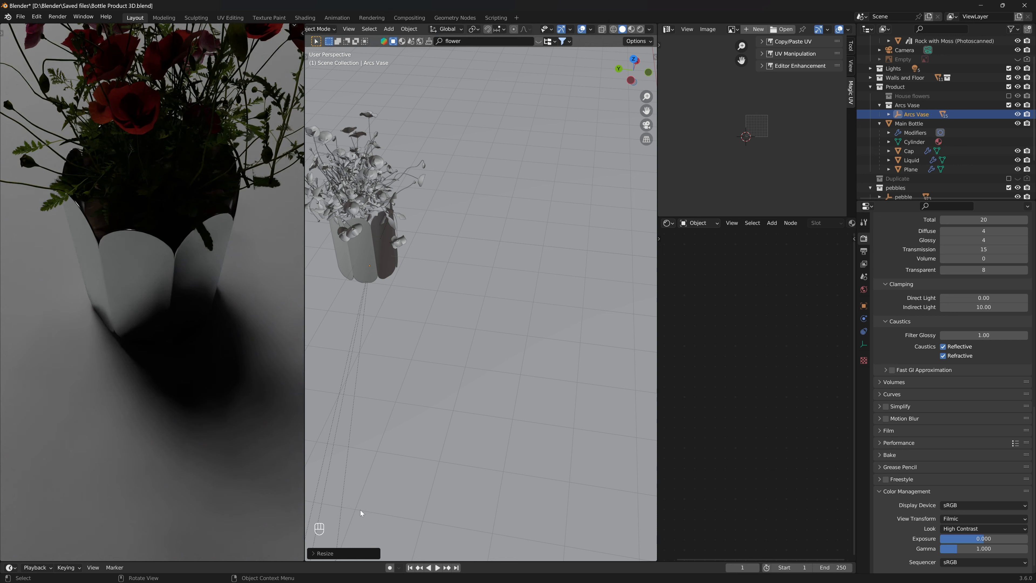
Move the Arcs Vase horizontally across the floor, closer to the large dark vase, and frame it
scroll(139, 316, "down", 6)
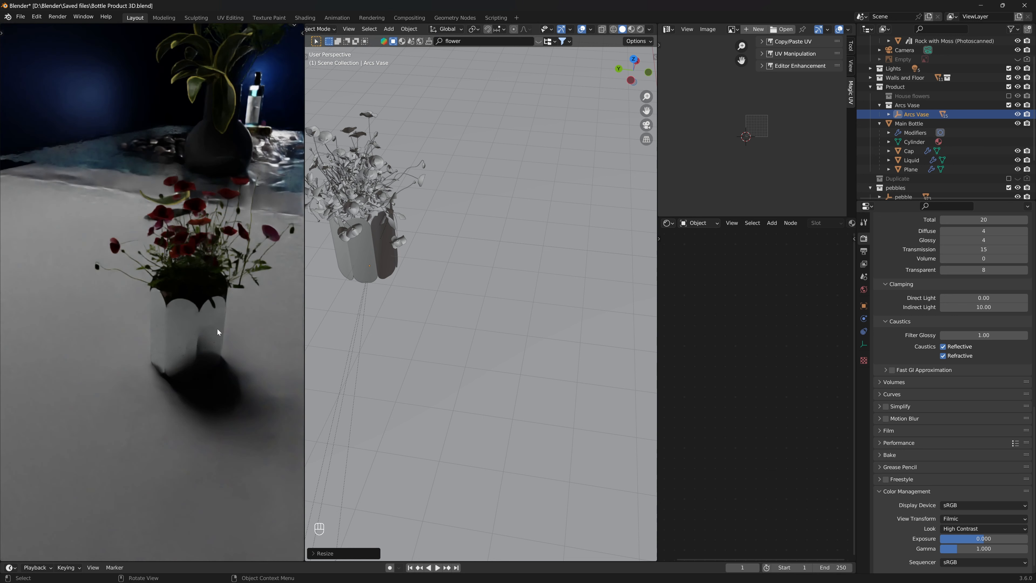
key("g")
key("shift+z")
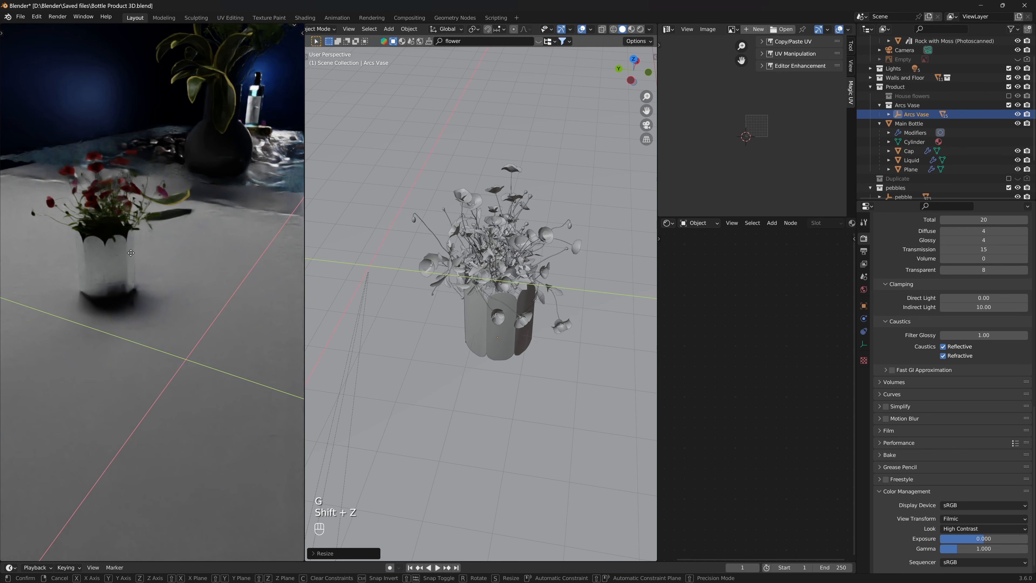
left_click(122, 209)
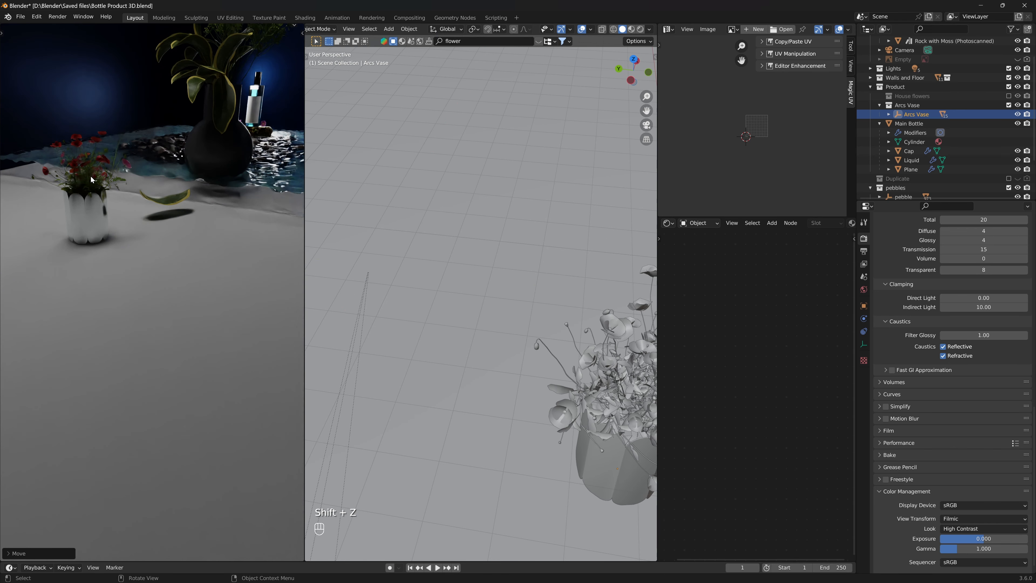
key("KP_Decimal")
key("KP_Decimal")
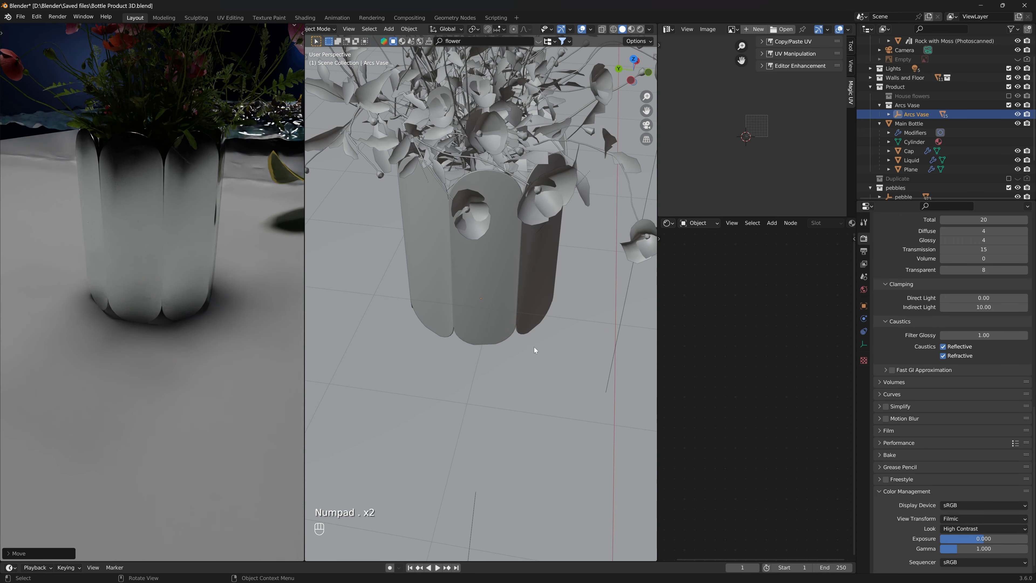
Delete the scalloped vase body of the Arcs Vase, keeping its poppies
middle_click_drag(553, 304, 471, 307)
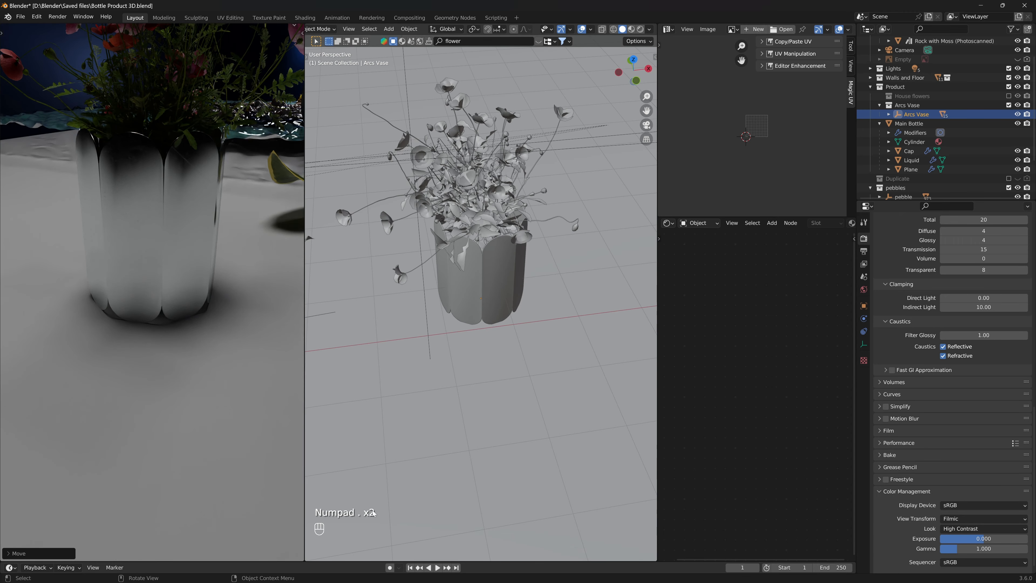
middle_click_drag(236, 248, 216, 435, "shift")
mouse_move(173, 337)
middle_mouse_down("shift")
mouse_move(192, 340)
mouse_move(139, 322)
mouse_move(152, 319)
mouse_move(154, 331)
middle_mouse_up("shift")
scroll(152, 319, "up", 2)
scroll(152, 319, "down", 4)
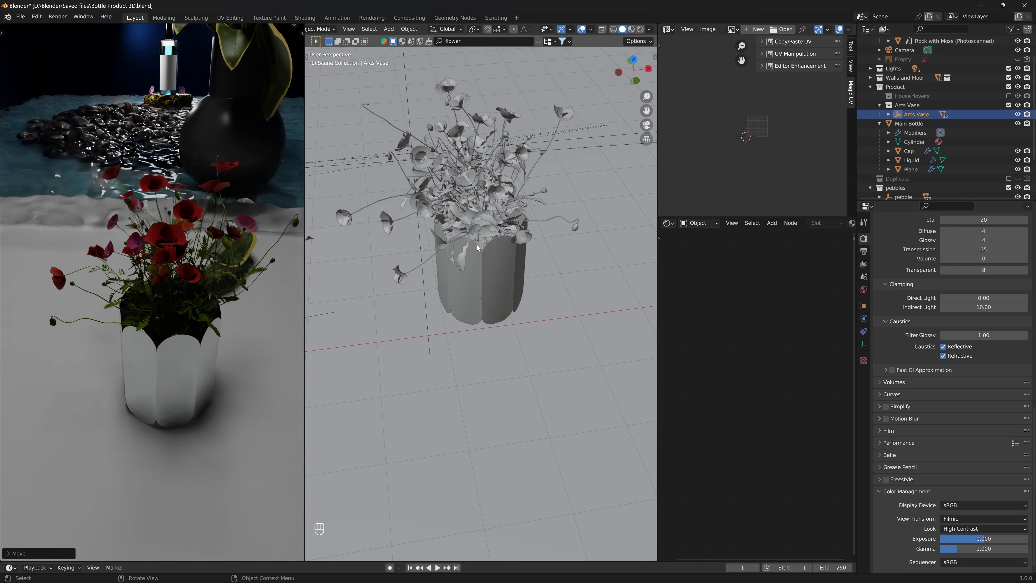
left_click_drag(571, 112, 483, 210)
middle_click_drag(483, 210, 552, 291)
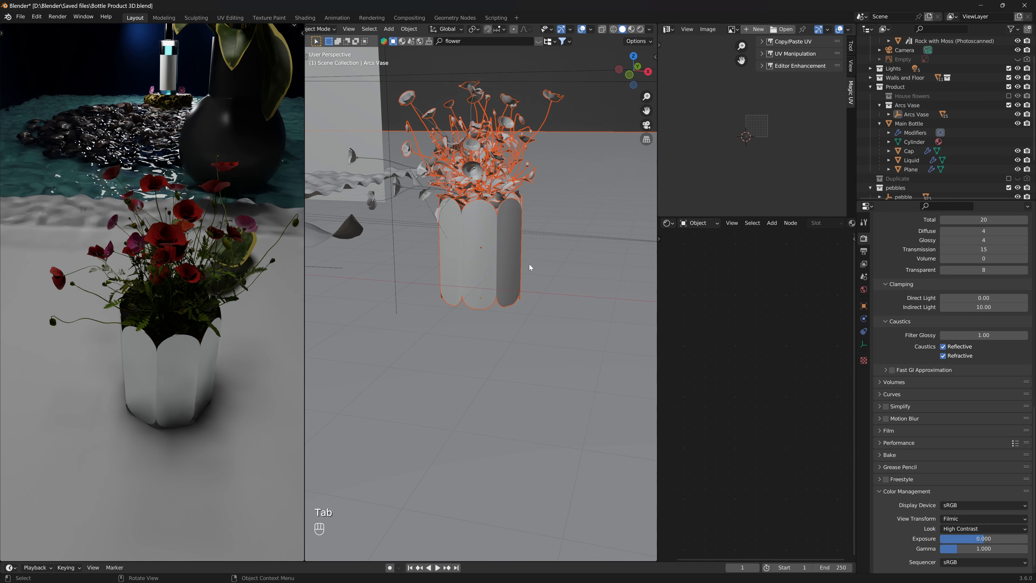
middle_click_drag(530, 267, 515, 231)
middle_click_drag(537, 296, 509, 283)
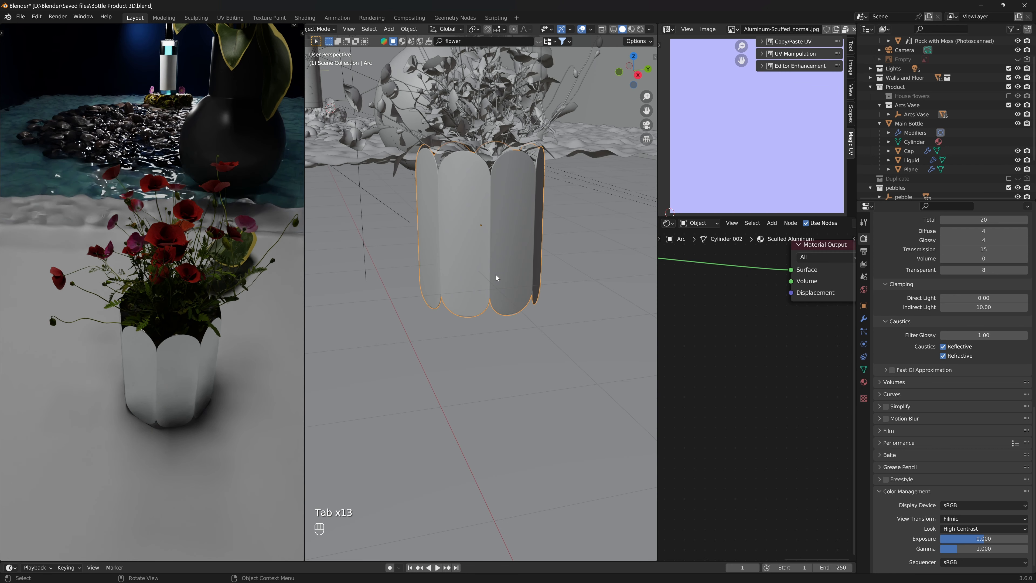
key("Delete")
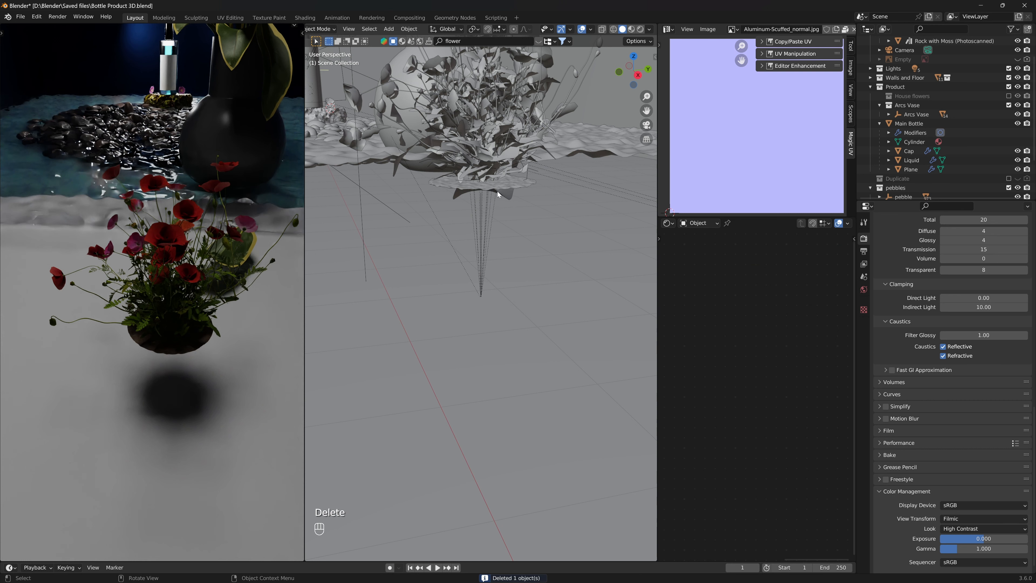
Delete the round soil disc beneath the poppy bouquet
scroll(498, 194, "up", 2)
left_click(497, 135)
middle_click_drag(497, 135, 498, 176)
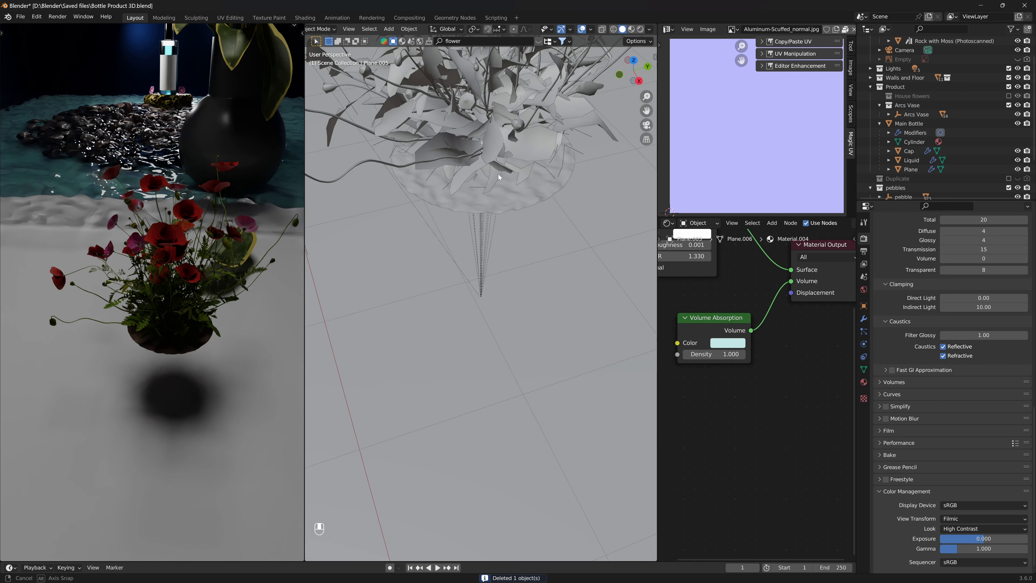
left_click(510, 188)
key("Delete")
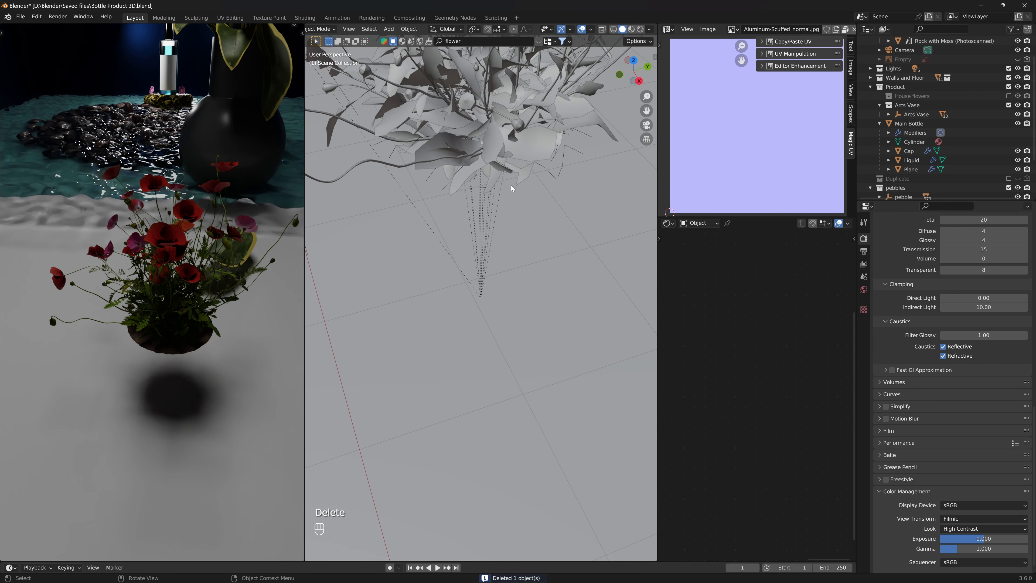
Select one poppy plant in the bouquet and snap it to the 3D cursor at the bottle
middle_click_drag(512, 186, 519, 265)
left_click(484, 123)
scroll(484, 123, "down", 6)
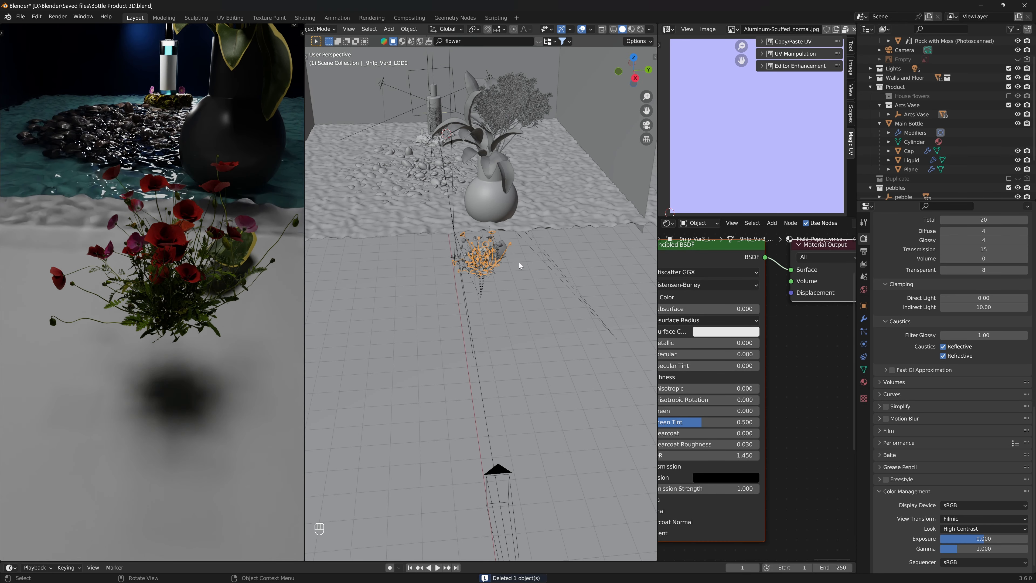
key("g")
key("shift+z")
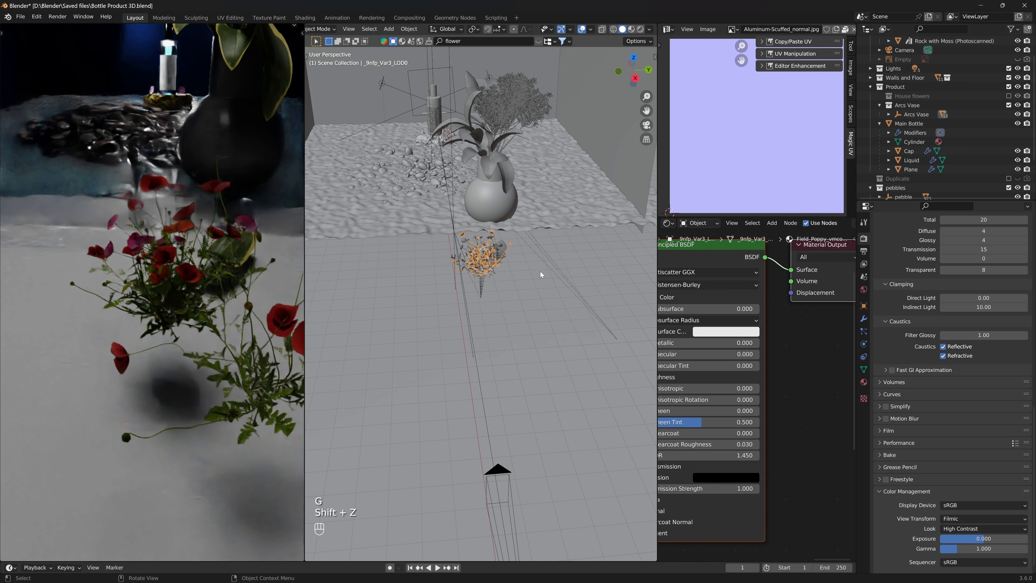
key("shift")
key("shift+s")
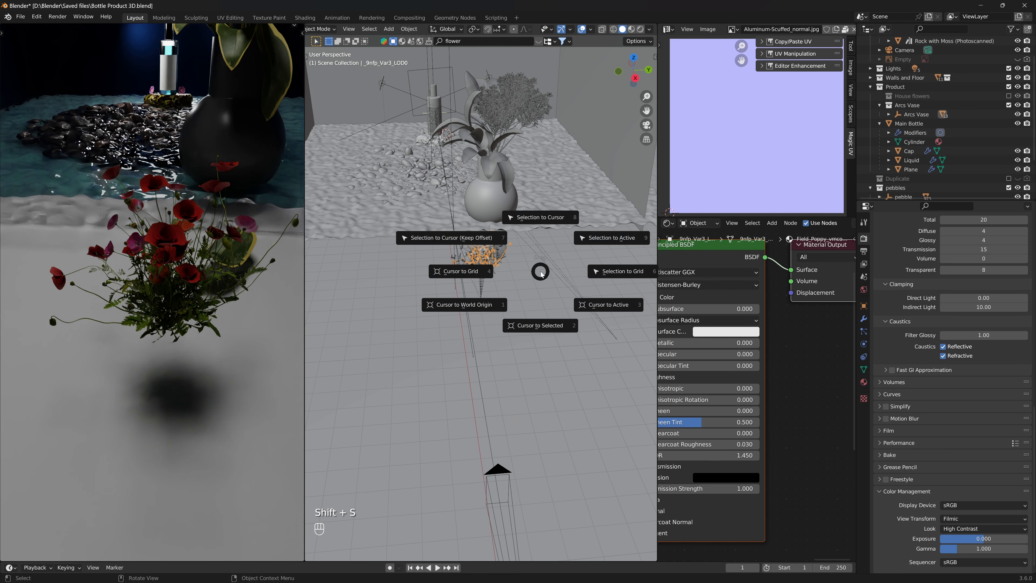
left_click(552, 218)
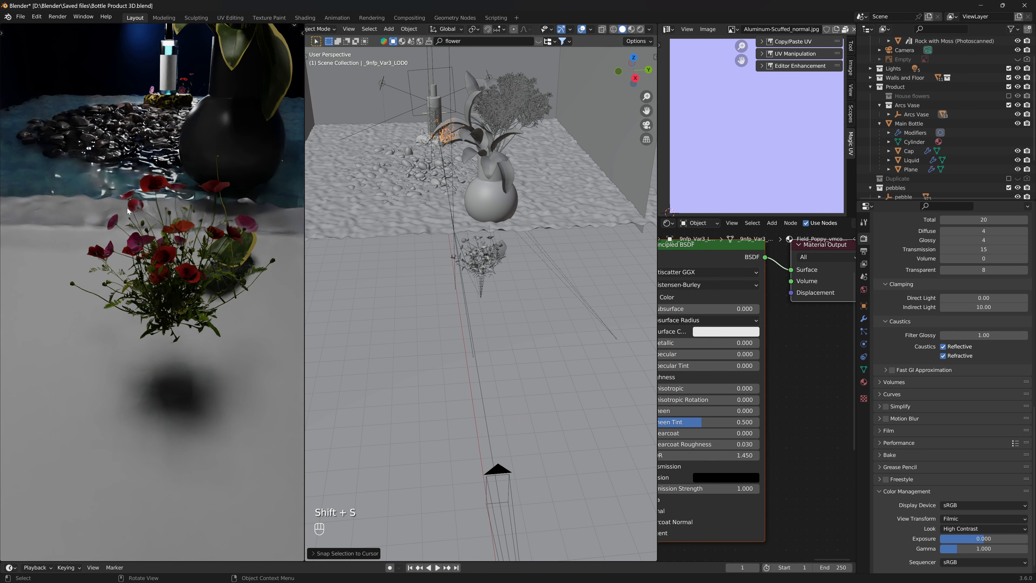
In the camera view, move the poppy plant horizontally to the left of the mossy rock
key("KP_0")
key("g")
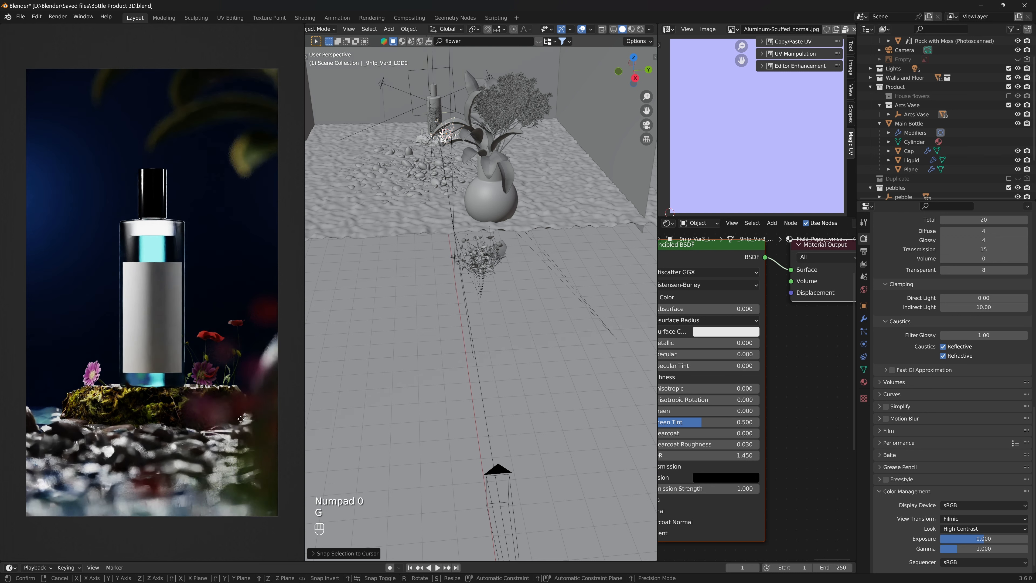
key("shift+z")
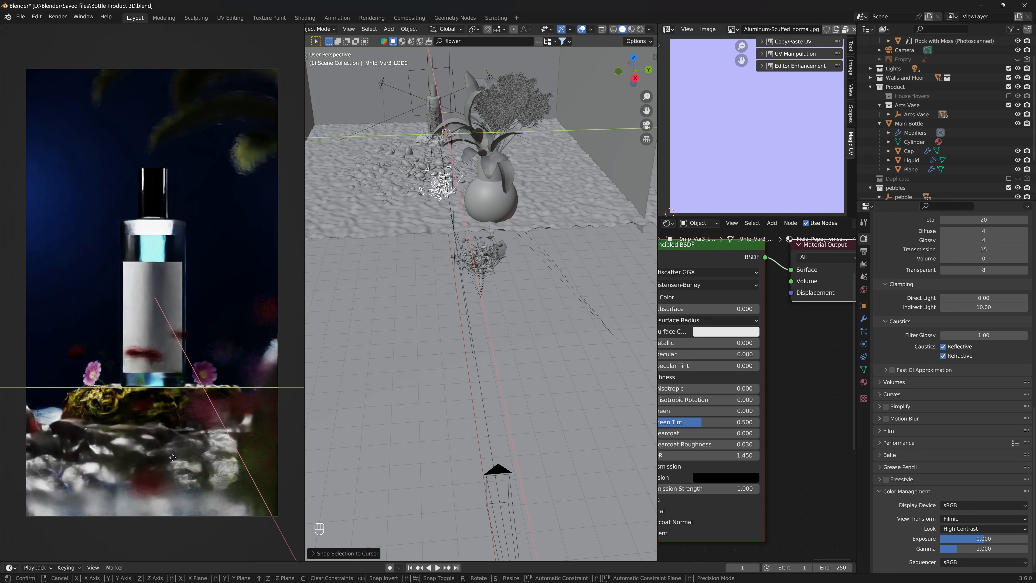
left_click(63, 424)
key("KP_Decimal")
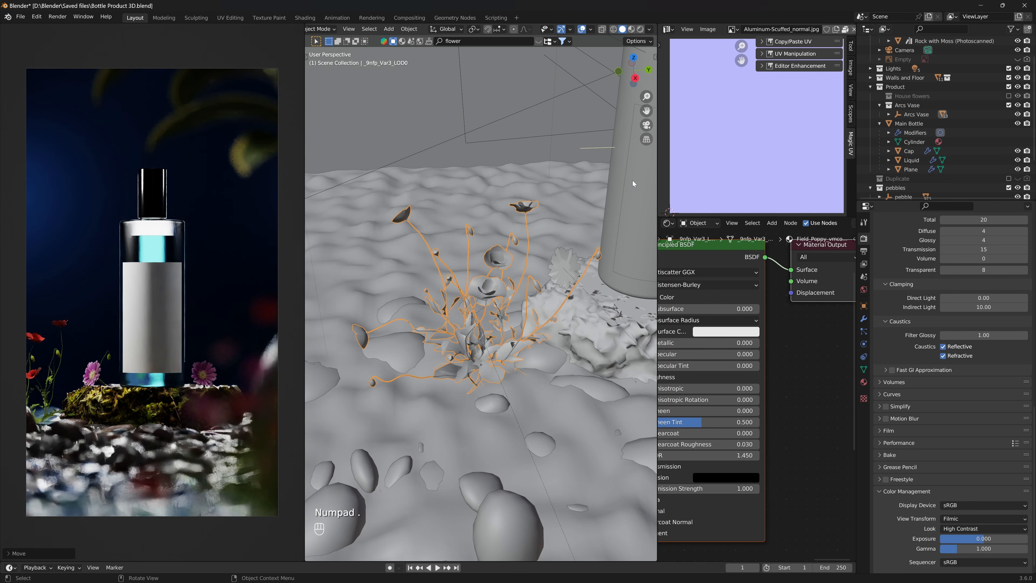
Move the poppy plant along the ground plane to sit farther back beside the mossy rock
scroll(632, 181, "down", 8)
middle_click_drag(575, 347, 519, 342)
scroll(523, 331, "up", 2)
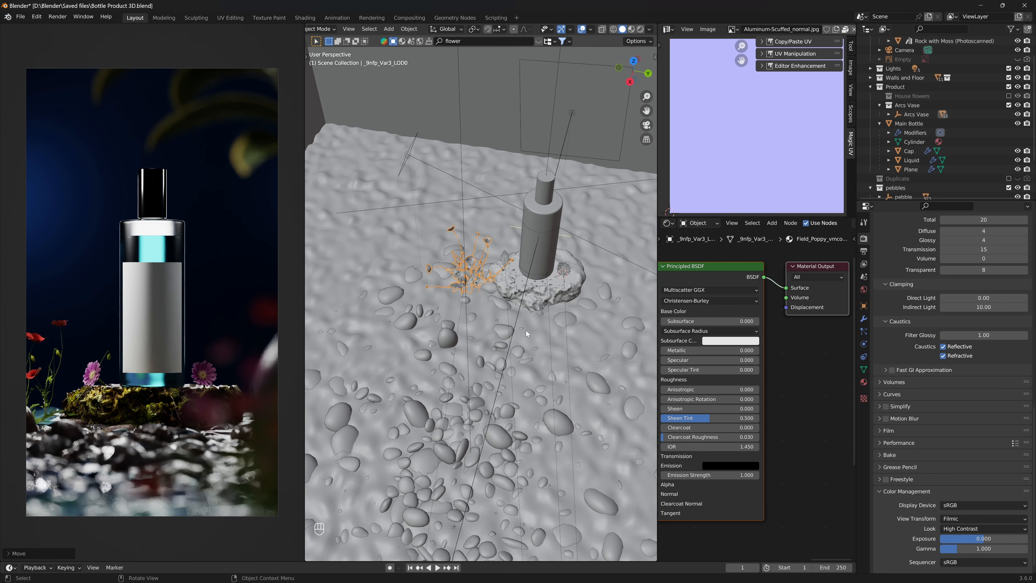
key("g")
key("shift+z")
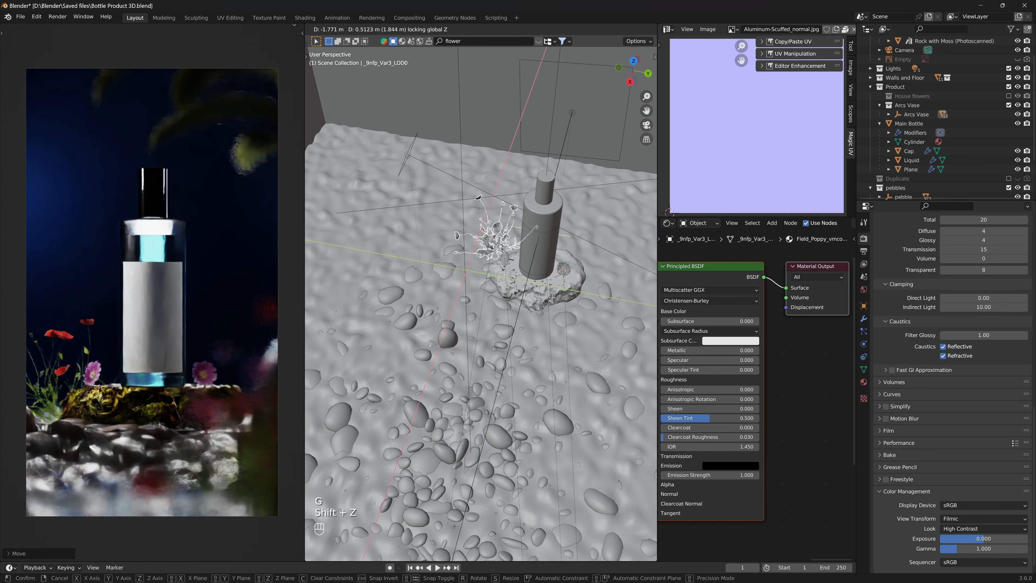
left_click(539, 308)
Nudge the poppy plant slightly along the ground plane and lower it along Z
middle_click_drag(539, 308, 525, 224)
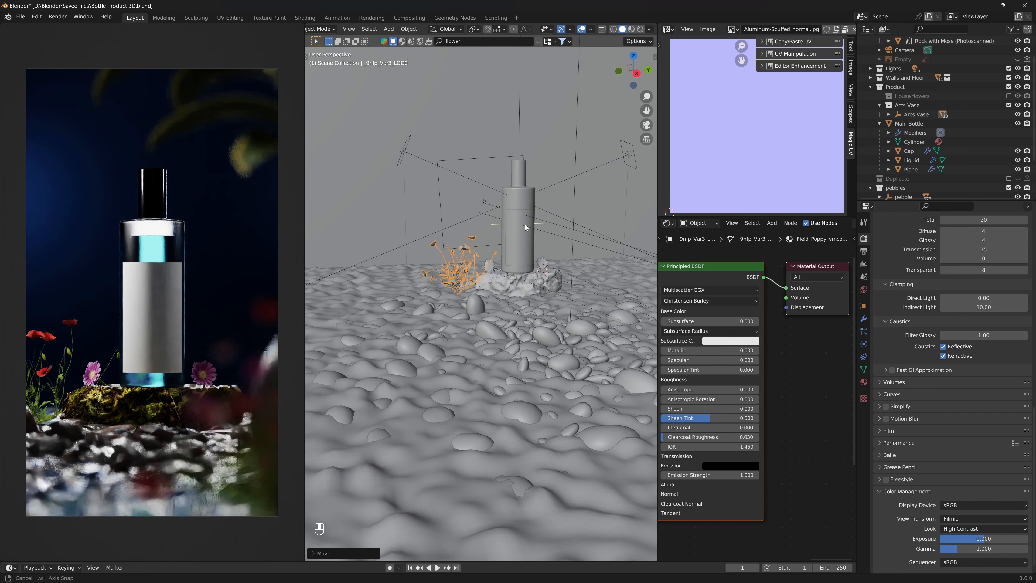
key("g")
key("shift+z")
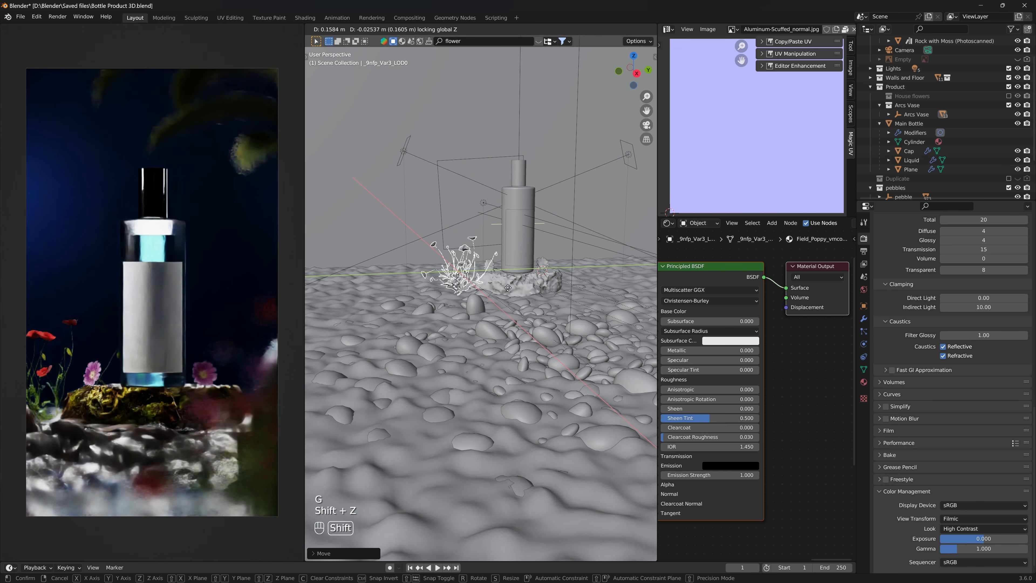
left_click(507, 299)
key("g")
key("z")
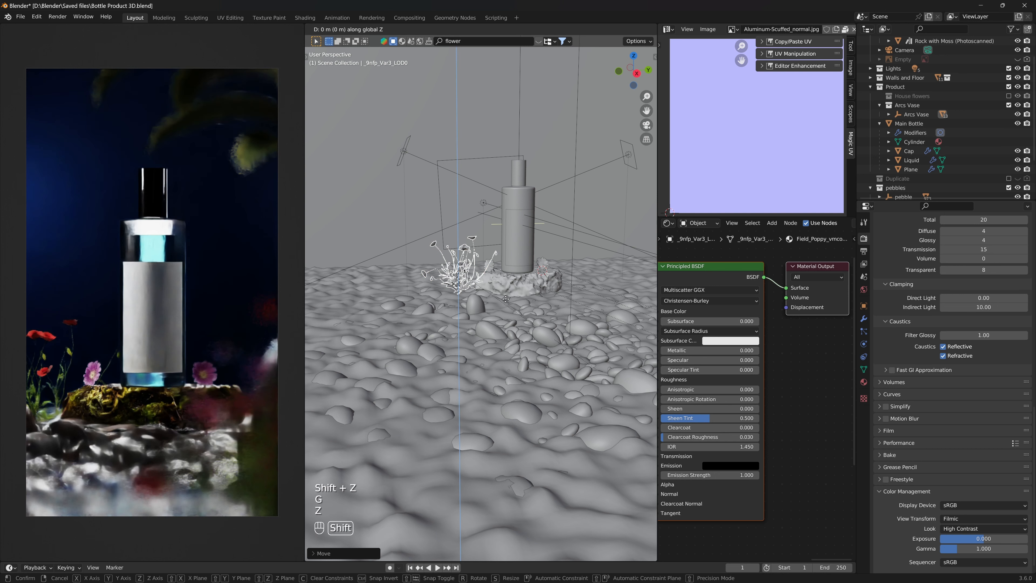
left_click(502, 332)
Tilt the poppy plant with a free trackball rotation
key("r")
key("r")
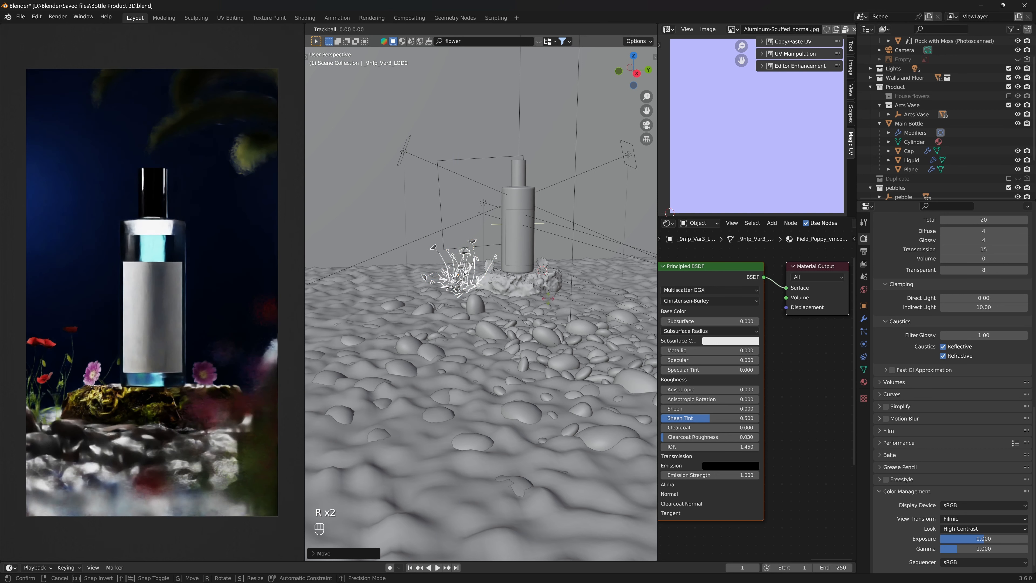
left_click(511, 306)
Scale down the poppy plant beside the bottle and apply its scale
scroll(467, 356, "up", 3)
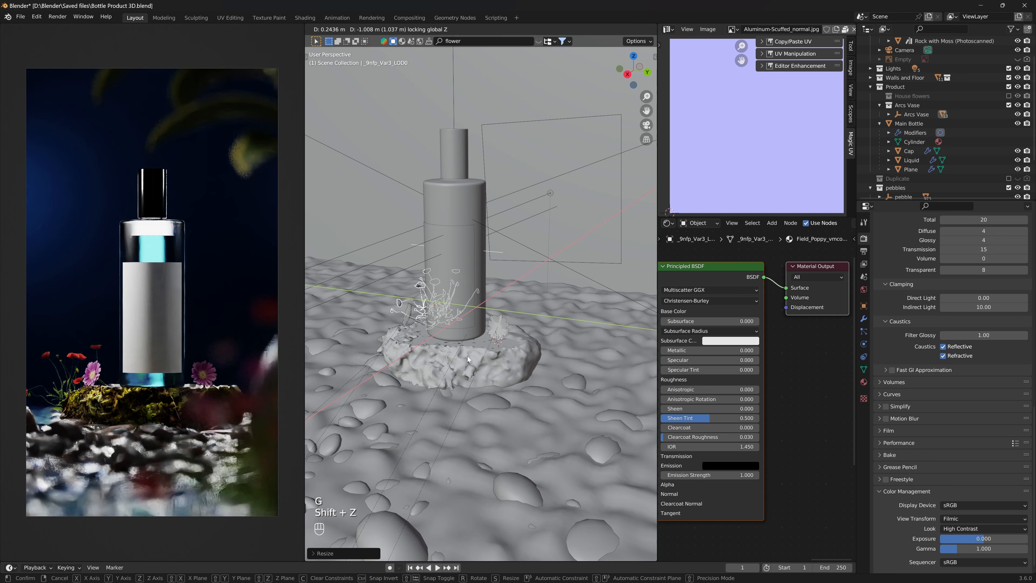
key("s")
left_click(510, 358)
key("ctrl+a")
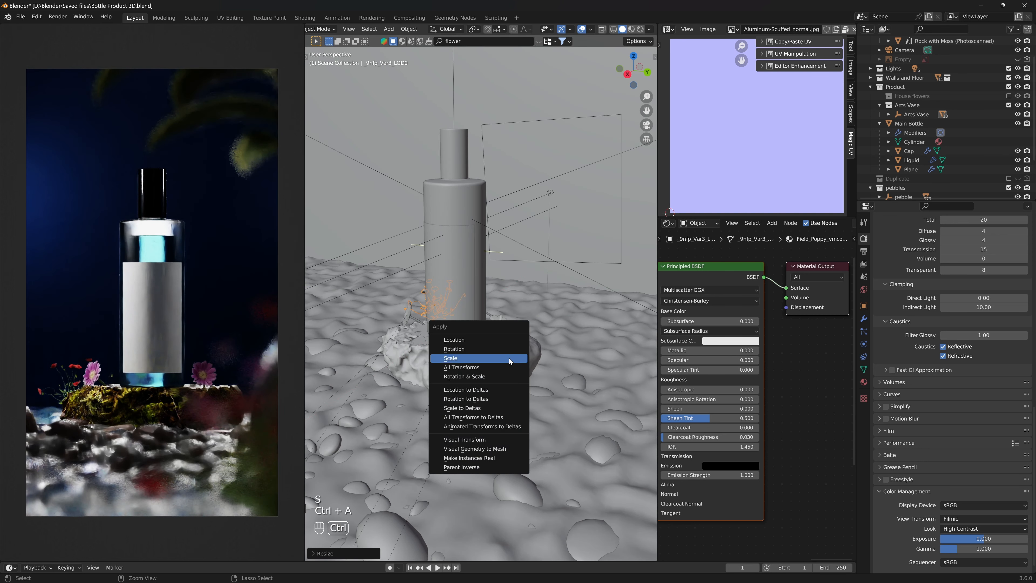
left_click(509, 358)
Move the poppy plant along the ground plane to the front left edge of the mossy rock
middle_click_drag(504, 350, 541, 345)
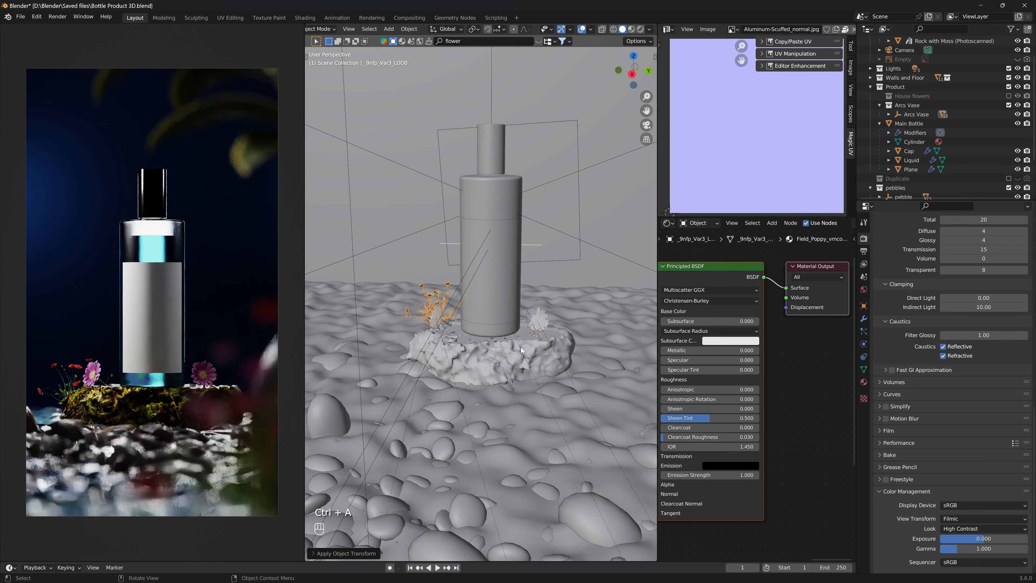
key("g")
key("shift+z")
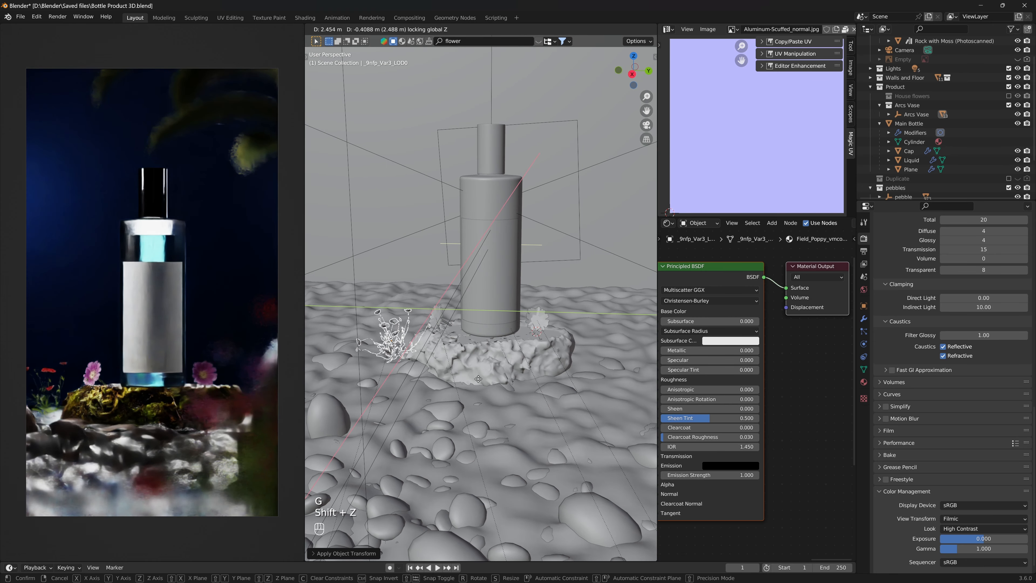
left_click(495, 389)
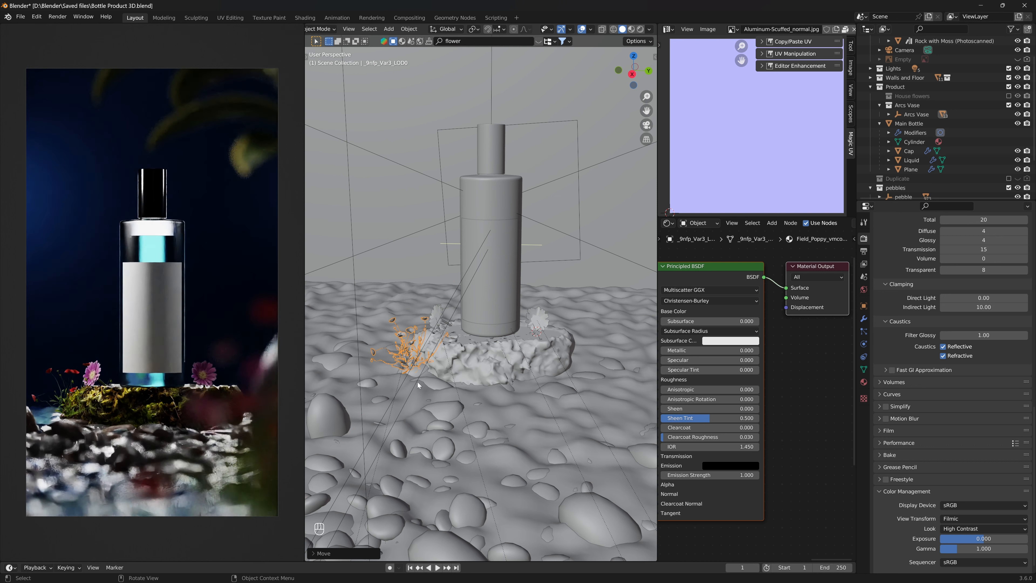
Duplicate the poppy plant to the right side of the mossy rock and rotate the copy around Z
key("shift+d")
key("shift+z")
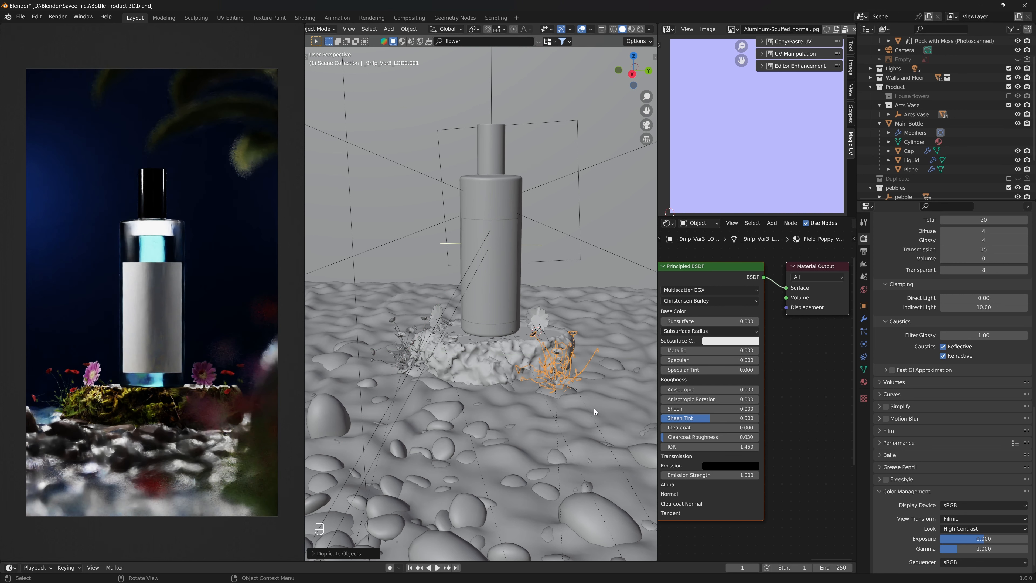
key("r")
key("z")
left_click(607, 255)
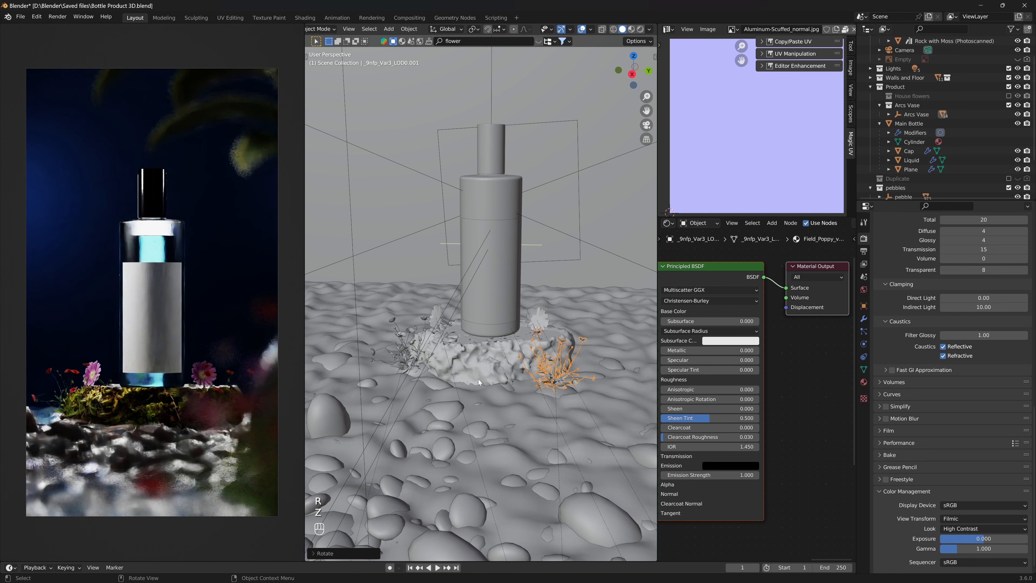
Snap another poppy plant from the bouquet to the 3D cursor and check it in the camera view
scroll(497, 383, "down", 11)
scroll(492, 365, "up", 5)
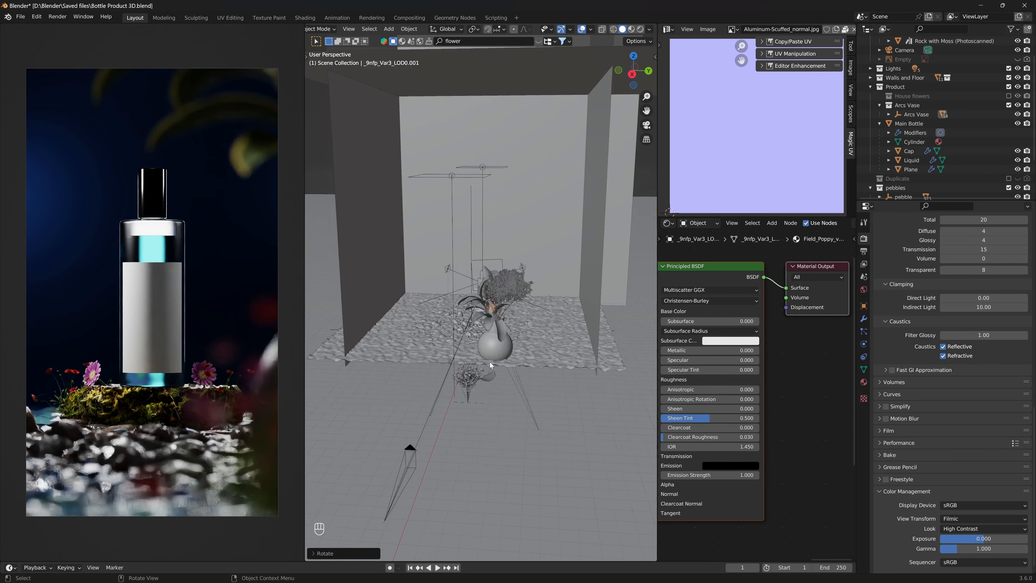
key("KP_Decimal")
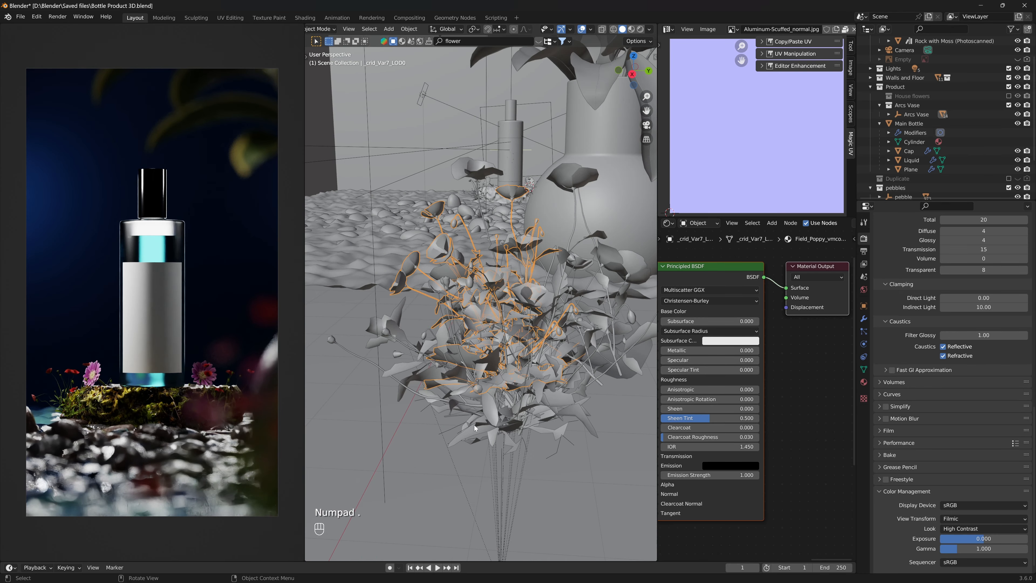
middle_click_drag(475, 425, 516, 332)
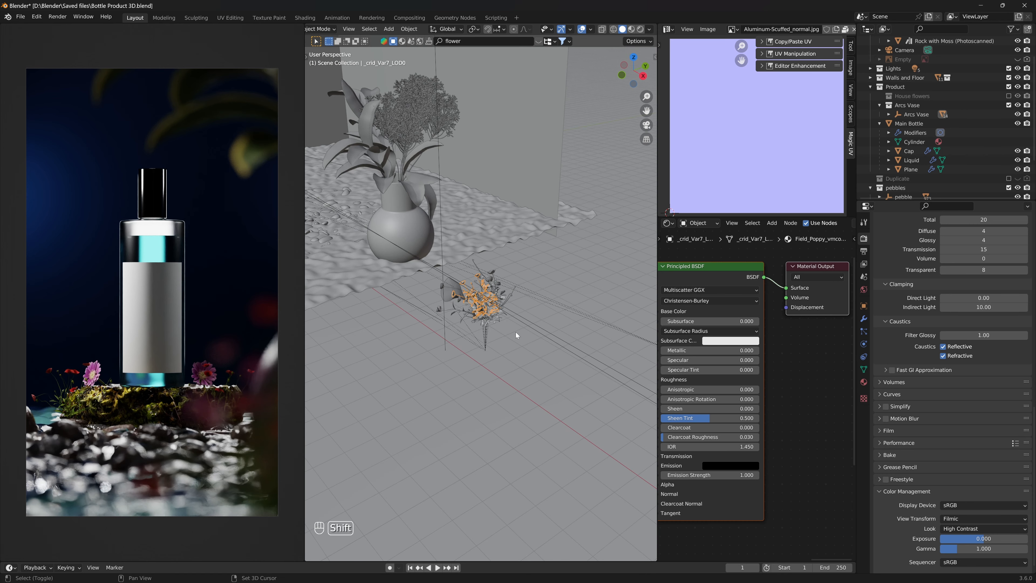
key("shift+s")
left_click(517, 277)
key("KP_0")
key("KP_0")
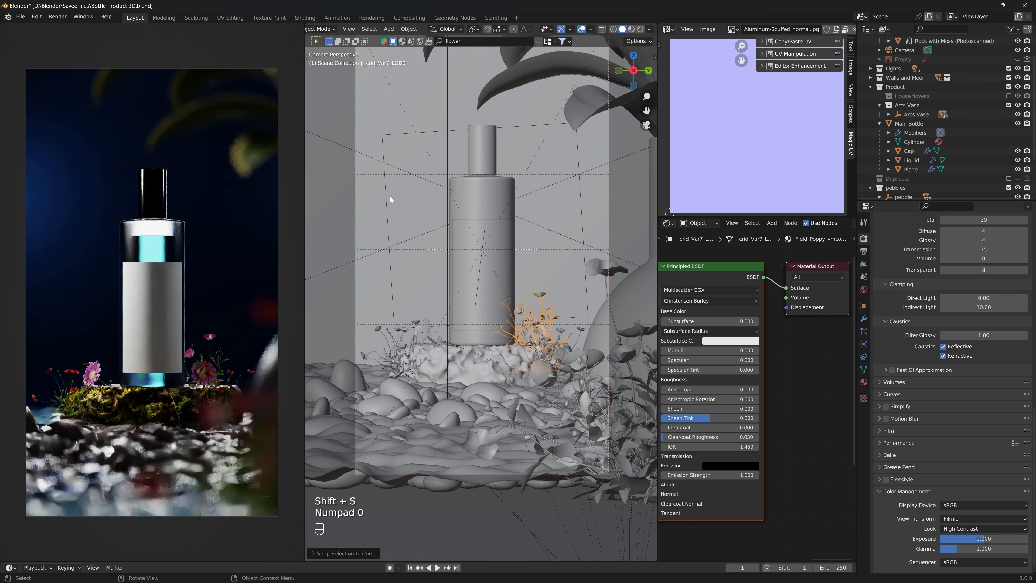
Move the poppy plant along the ground plane to the front of the mossy rock
key("KP_Decimal")
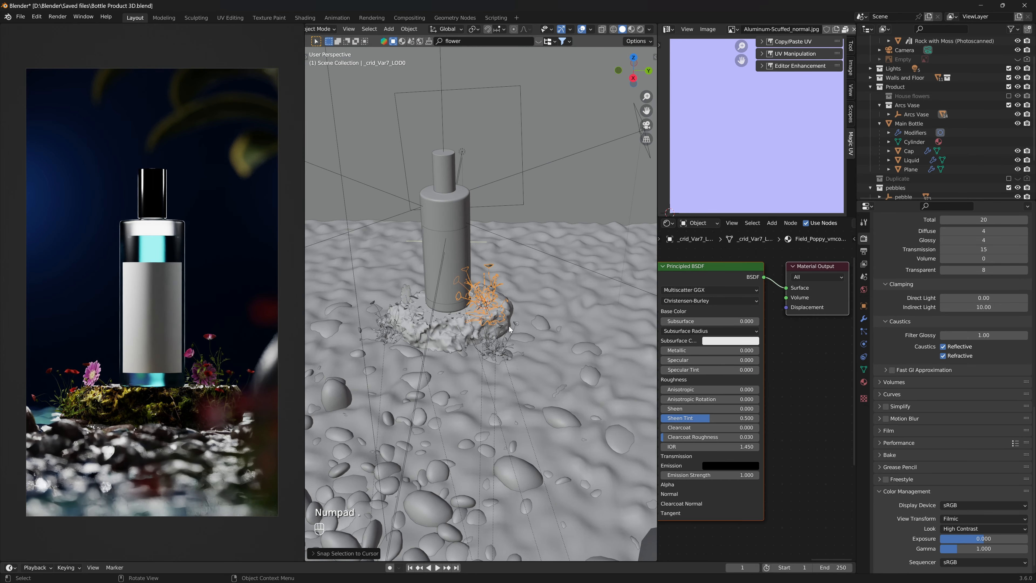
key("g")
key("shift+z")
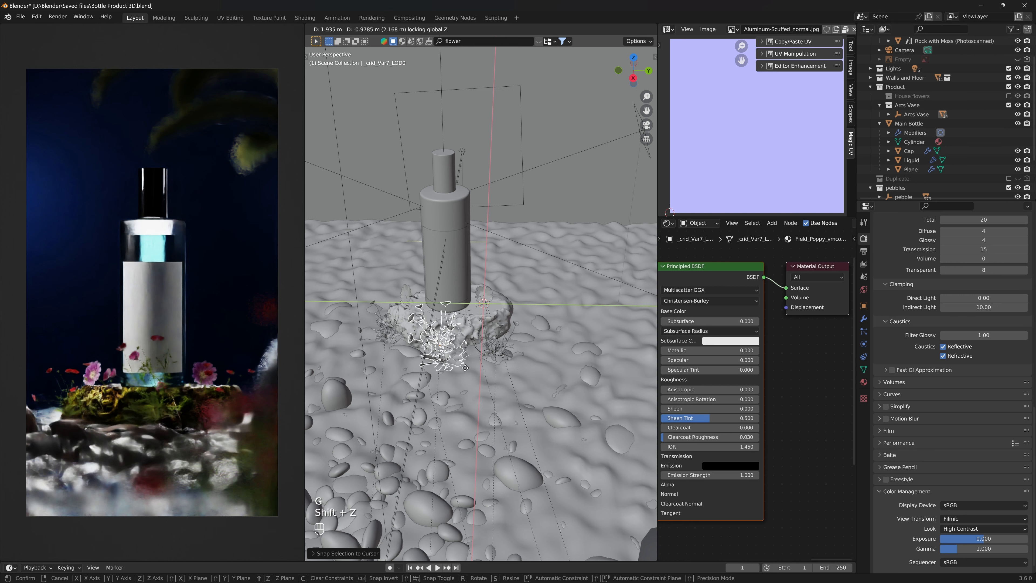
left_click(466, 367)
Scale the poppy plant in front of the rock to 0.4 and apply its scale
key("s")
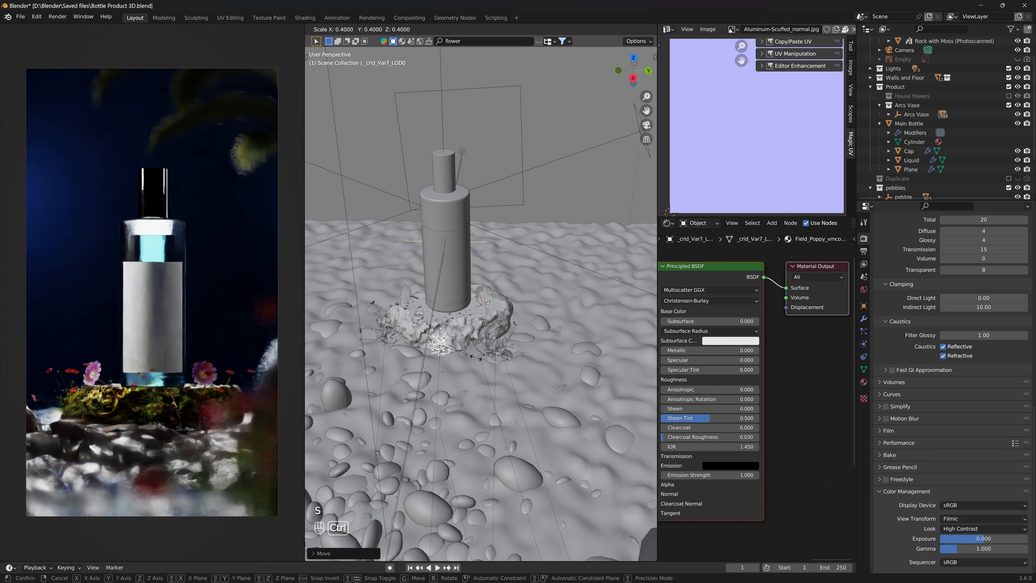
left_click(479, 359)
scroll(480, 358, "up", 2)
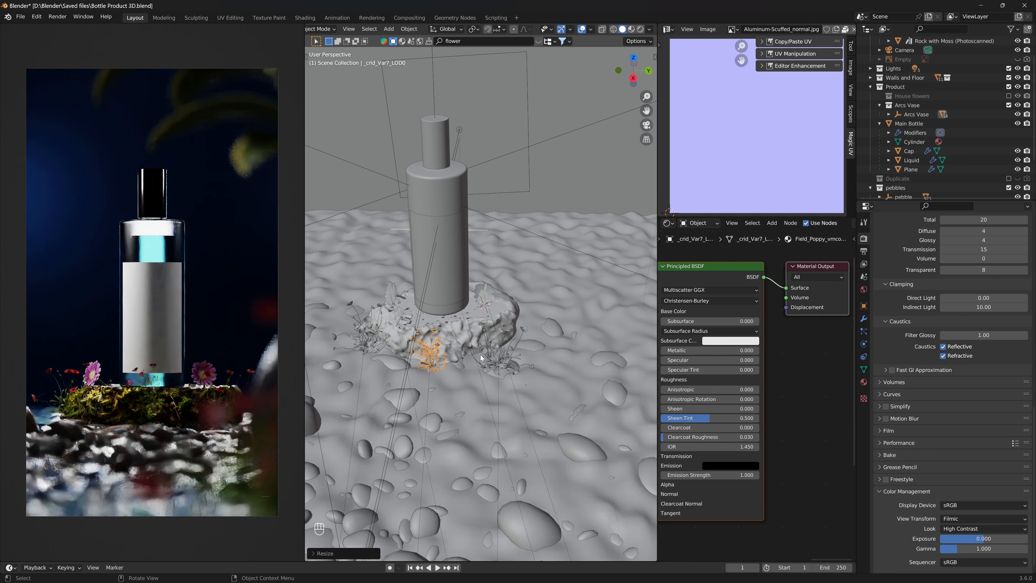
key("ctrl+a")
left_click(481, 344)
Rotate the front poppy plant around Z and shift it along the ground plane toward the poppy on the rock's right side
key("r")
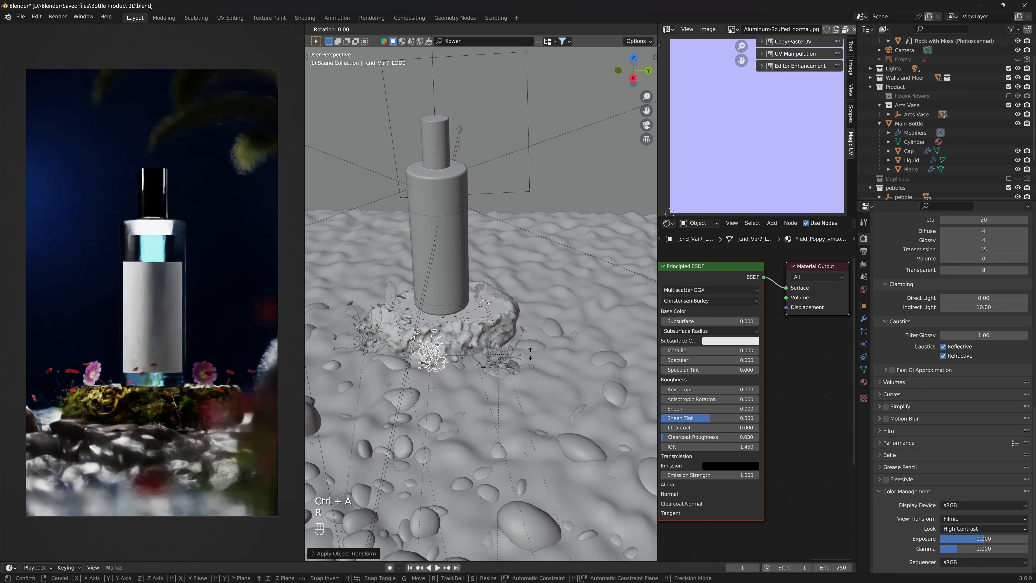
key("z")
left_click(452, 221)
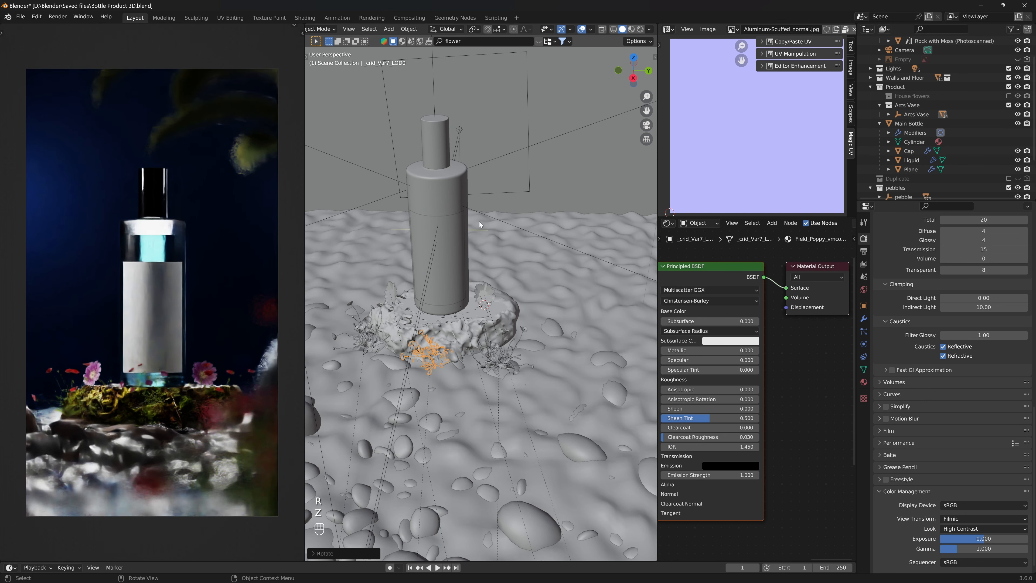
scroll(484, 245, "up", 3)
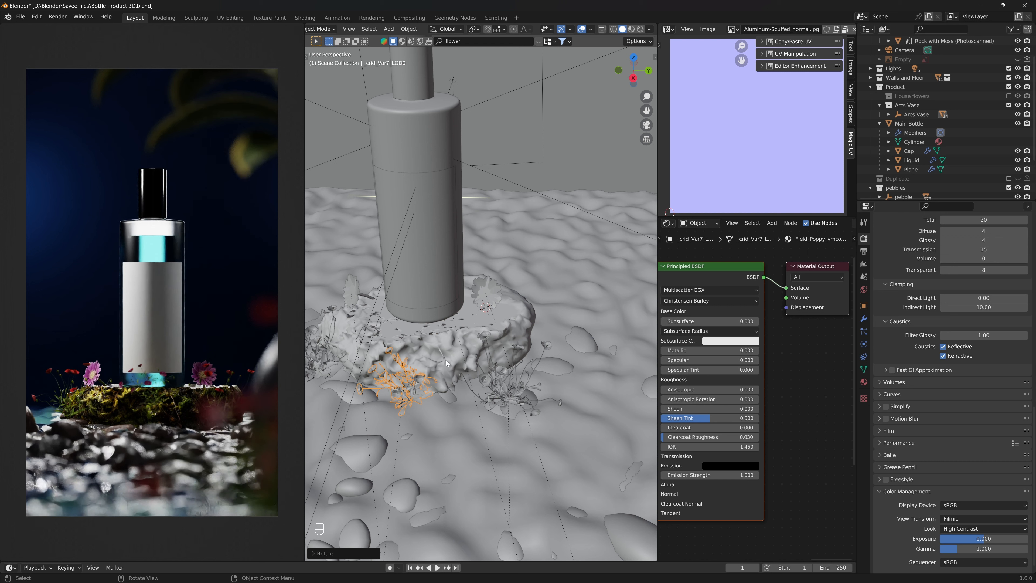
key("g")
key("shift+z")
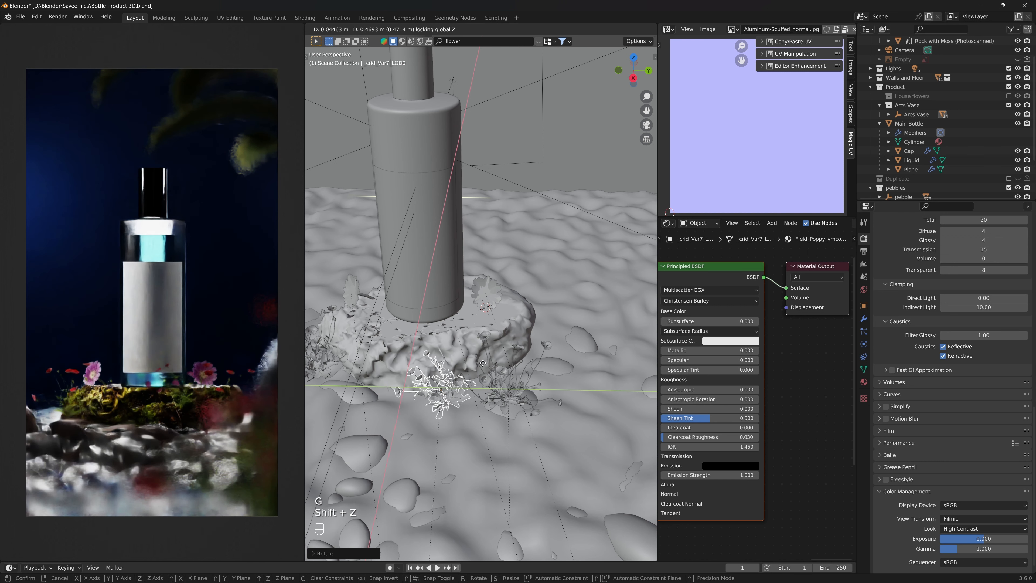
left_click(562, 372)
Scale the front poppy plant by a further 0.8 and apply its scale
key("s")
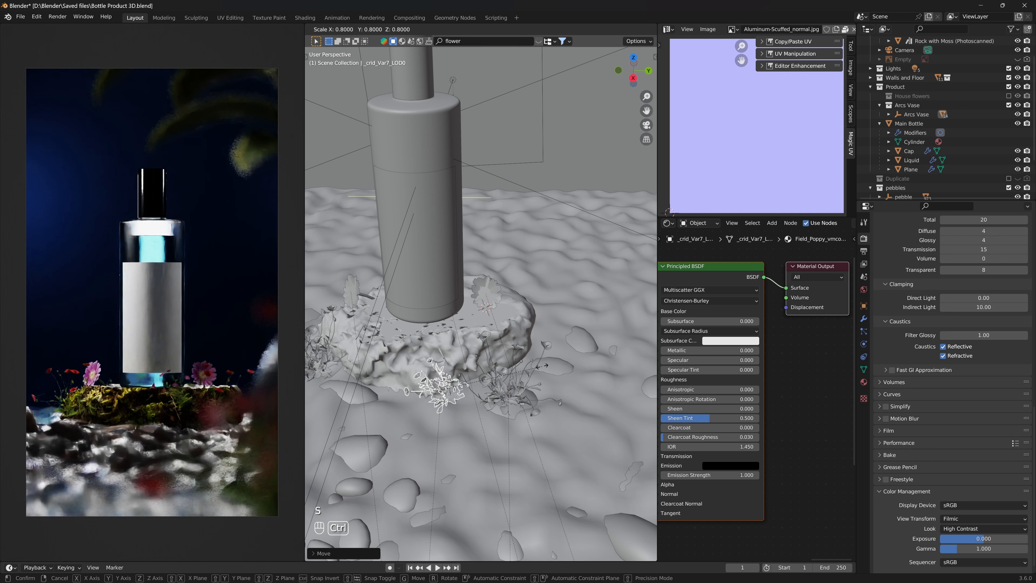
left_click(543, 366)
key("ctrl+a")
left_click(543, 366)
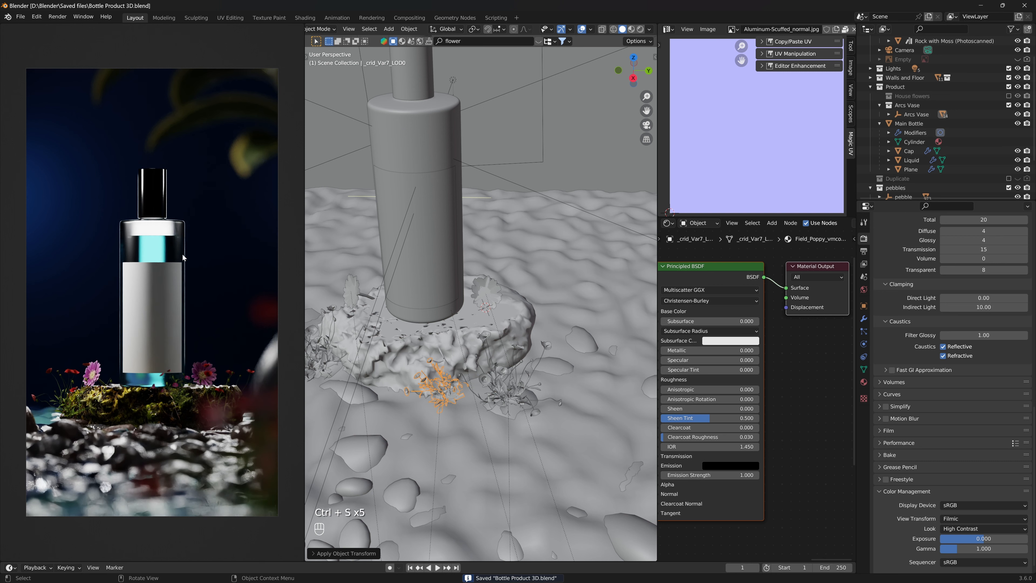
Select the three poppy plants around the rock and duplicate them along the ground plane onto the pebbles at the front left
scroll(532, 342, "down", 5)
scroll(513, 346, "down", 3)
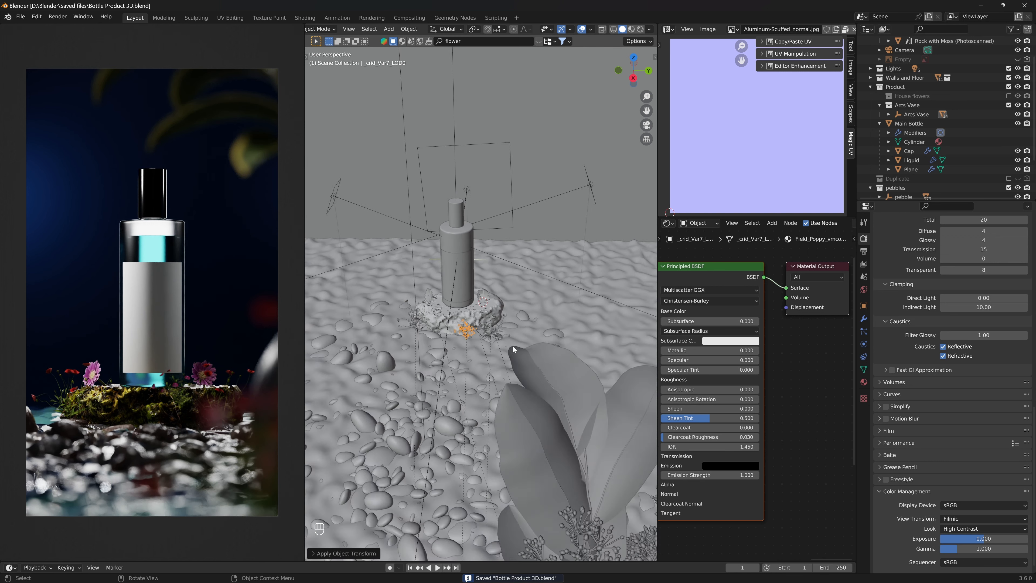
scroll(499, 315, "up", 8)
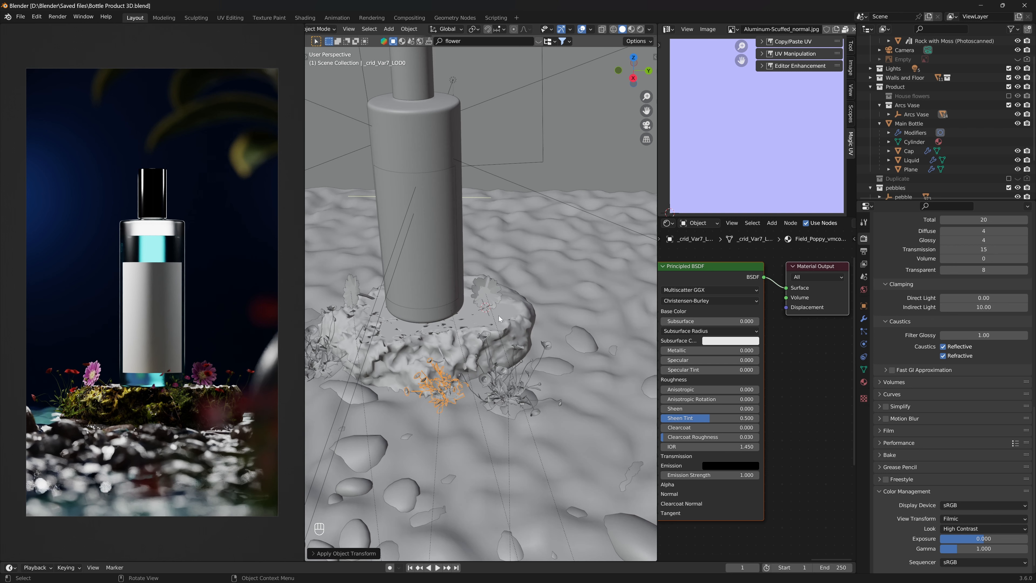
left_click(498, 384, "shift")
middle_click_drag(502, 387, 467, 325, "shift")
scroll(466, 325, "down", 7)
scroll(548, 355, "up", 2)
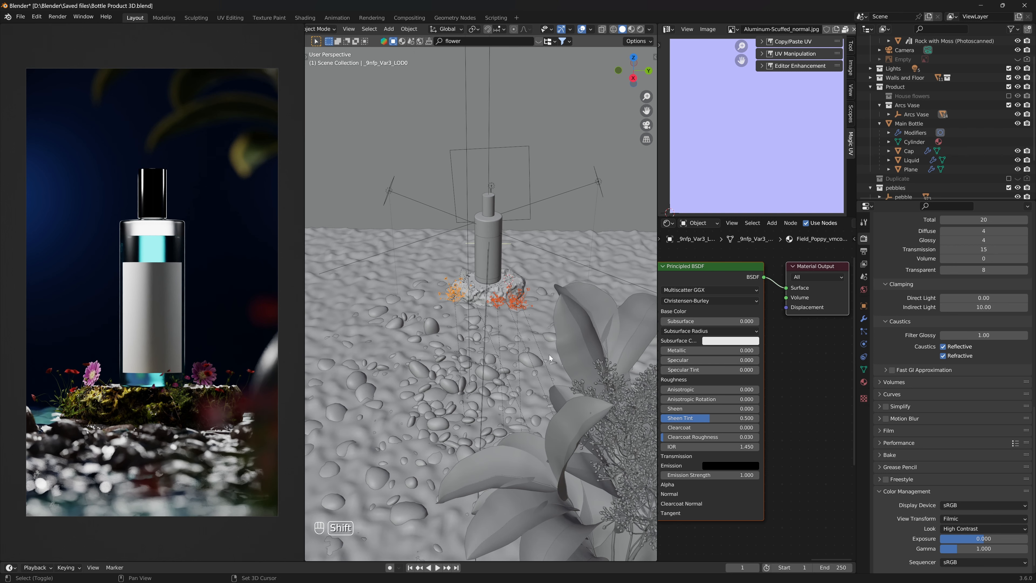
key("shift+d")
key("shift+z")
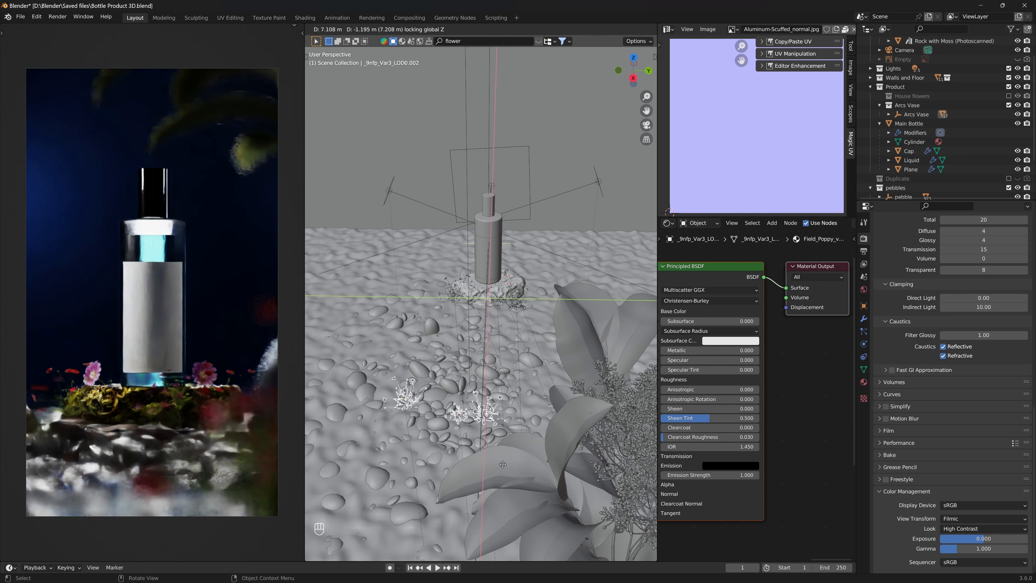
left_click(451, 464)
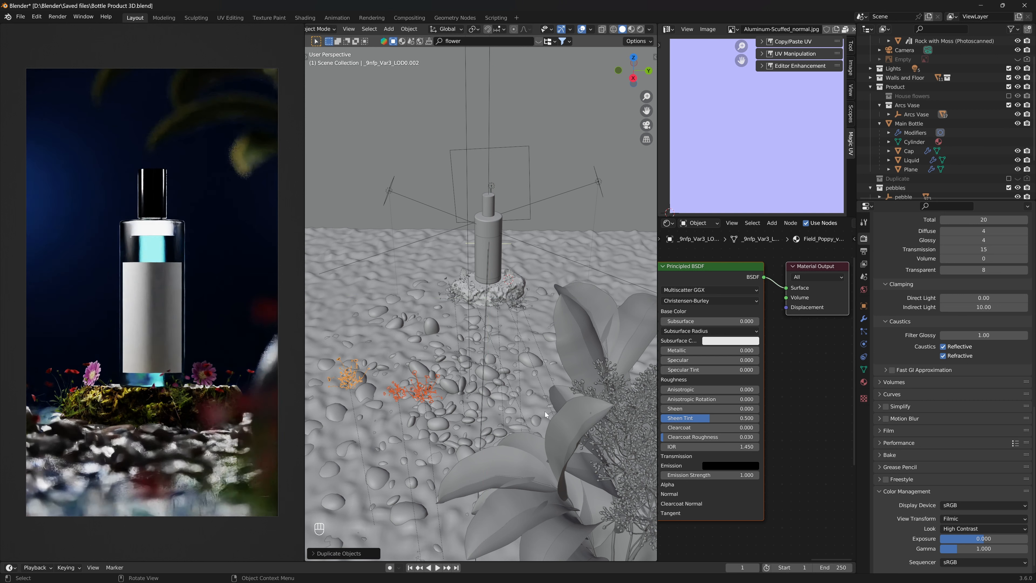
Rotate the duplicated poppy plants around Z and reposition them along the ground plane among the pebbles
key("r")
key("z")
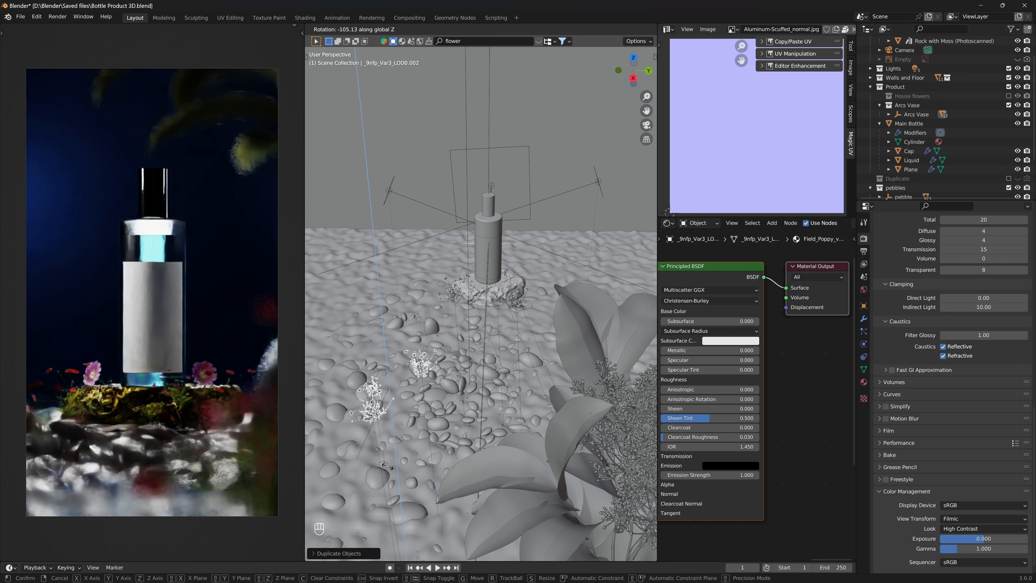
left_click(561, 418)
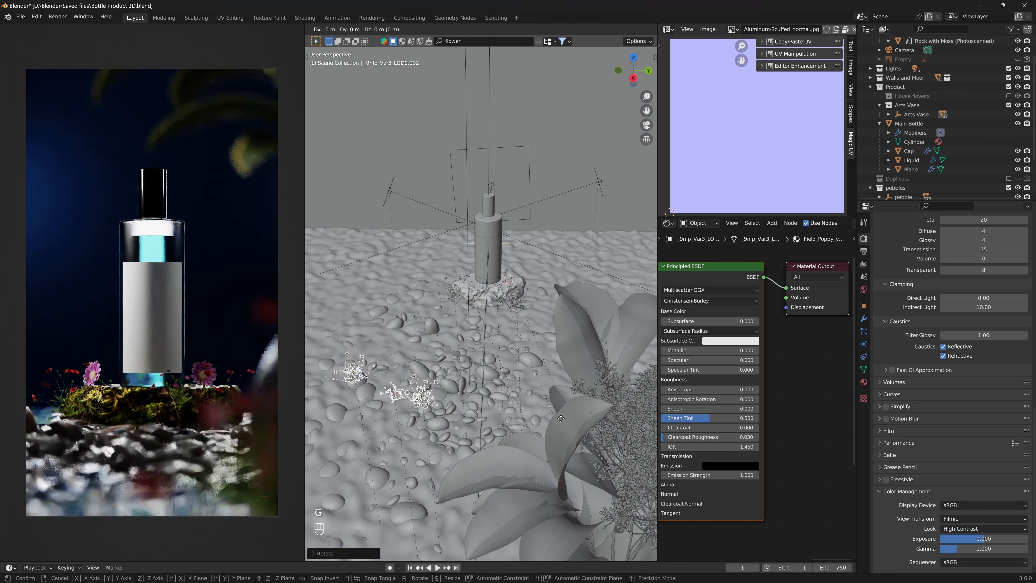
key("g")
key("shift+z")
left_click(584, 462)
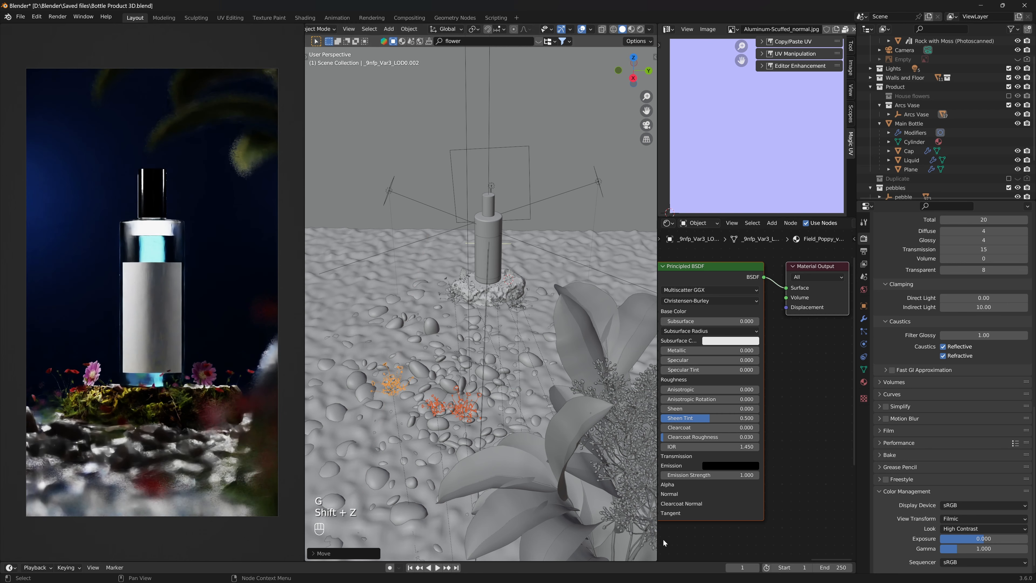
Scale the duplicated poppy plants to 0.7 and apply their scale
key("s")
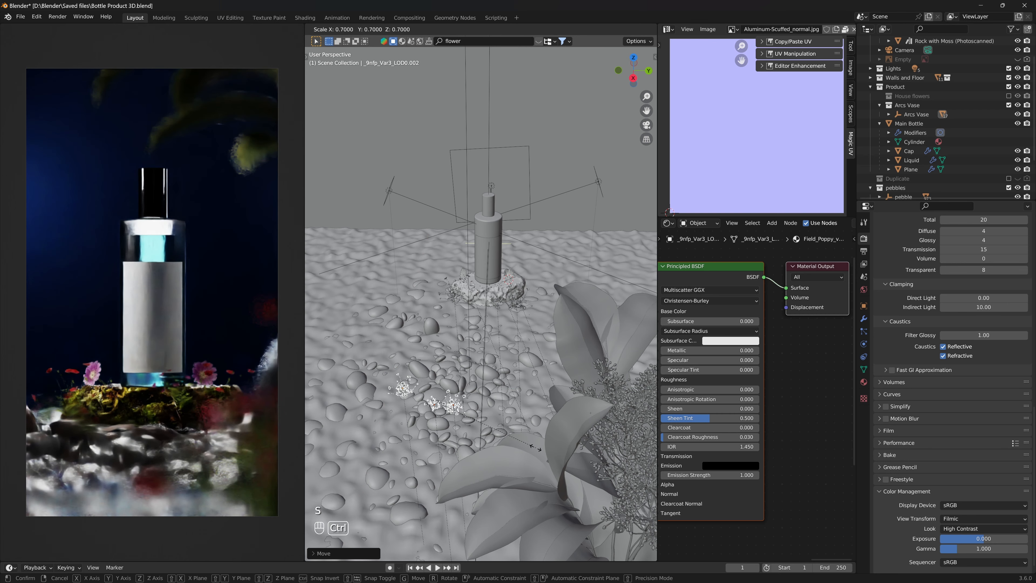
left_click(530, 445)
key("ctrl+a")
left_click(496, 355)
Lower the duplicated poppies along Z until they sit among the pebbles, save the file and apply their scale
key("KP_Decimal")
scroll(502, 363, "down", 5)
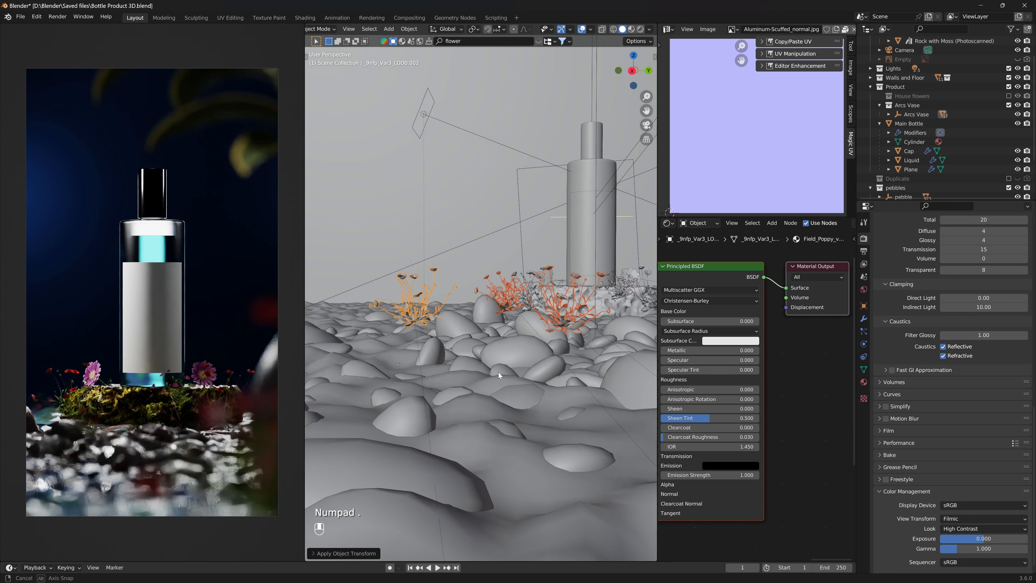
key("g")
key("z")
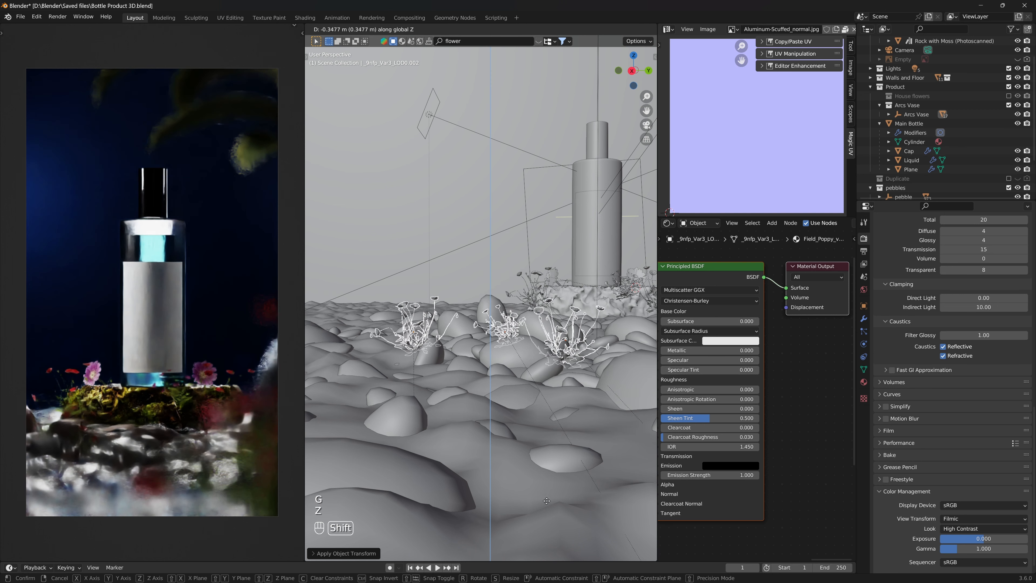
left_click(546, 103)
key("ctrl+s")
key("ctrl+a")
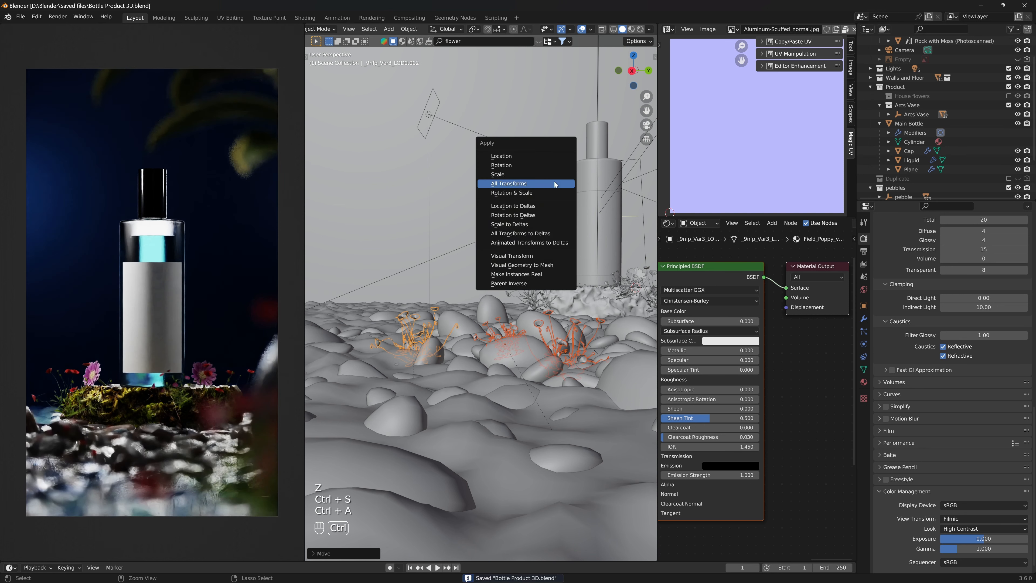
left_click(549, 175)
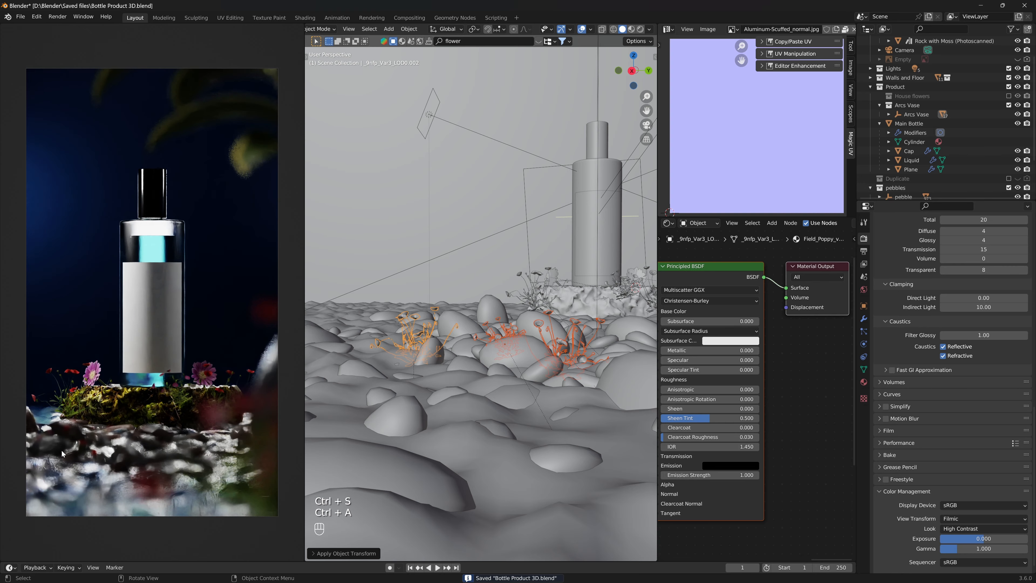
Locate the poppy bouquet below the vase in the object hierarchy and select its Arcs Vase parent
scroll(613, 389, "down", 8)
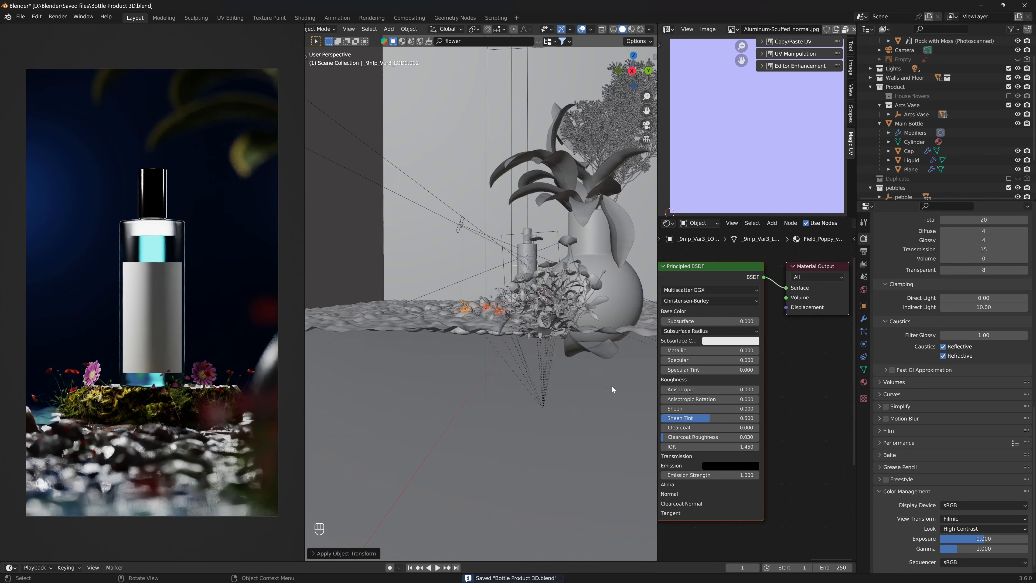
scroll(604, 384, "up", 2)
middle_click_drag(571, 296, 555, 395)
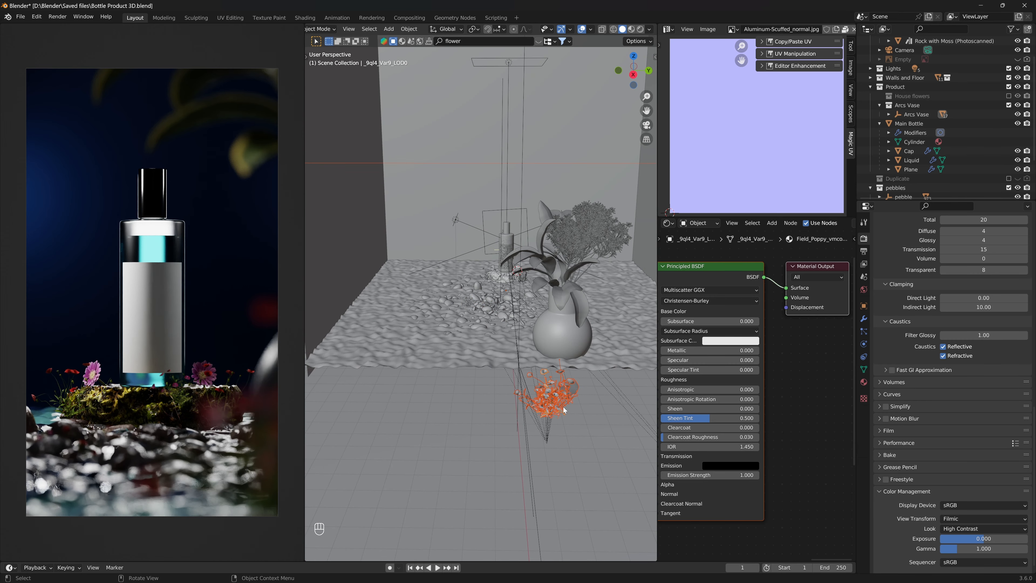
key("KP_Decimal")
key("KP_Enter")
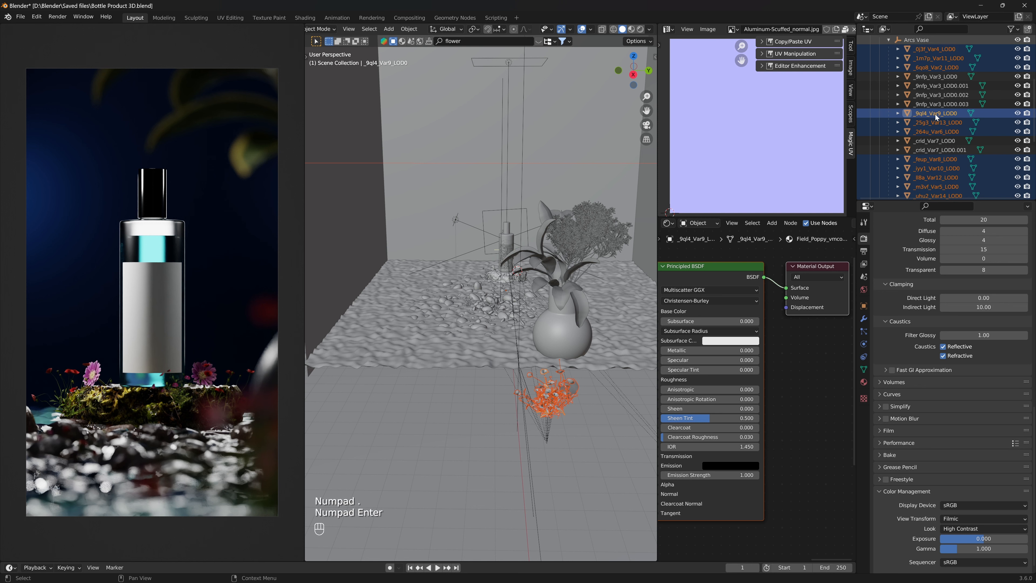
scroll(937, 114, "up", 3)
left_click(942, 93)
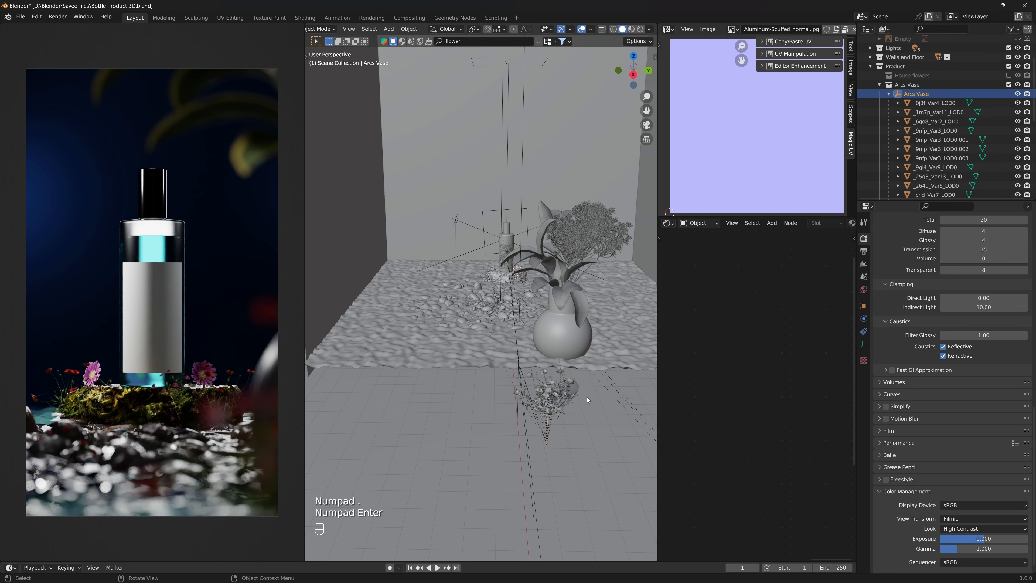
Examine the area around the vase, bouquet and camera for the Arcs Vase parent object
scroll(581, 299, "up", 2)
scroll(582, 300, "up", 4)
scroll(580, 298, "down", 7)
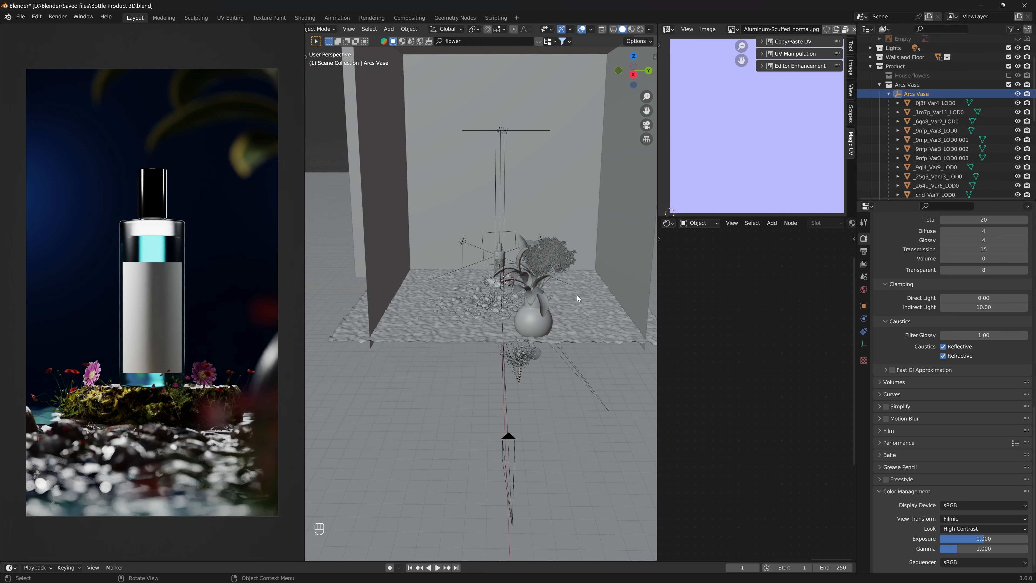
scroll(532, 329, "up", 5)
scroll(533, 329, "up", 2)
scroll(526, 335, "down", 8)
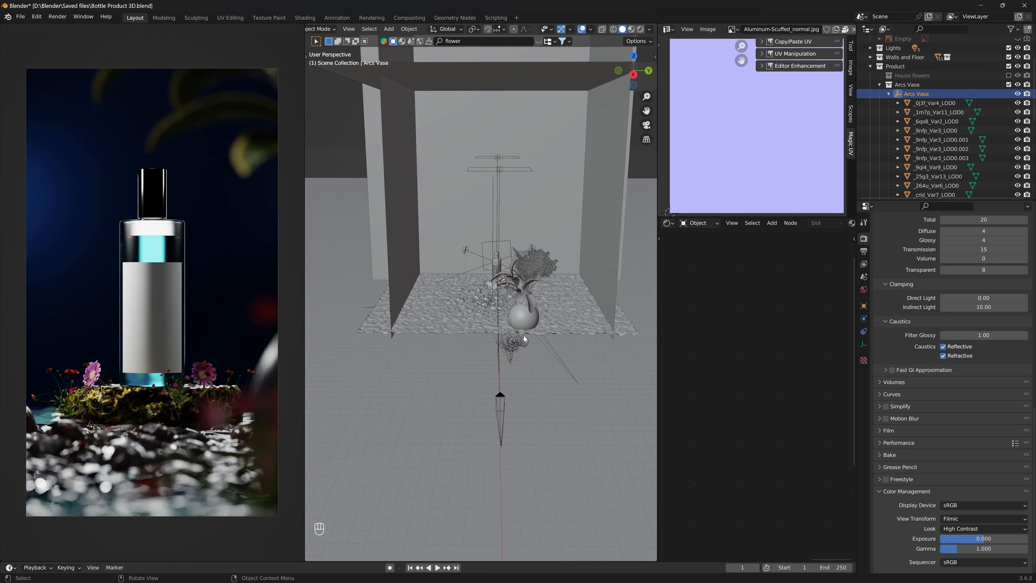
scroll(583, 191, "up", 4)
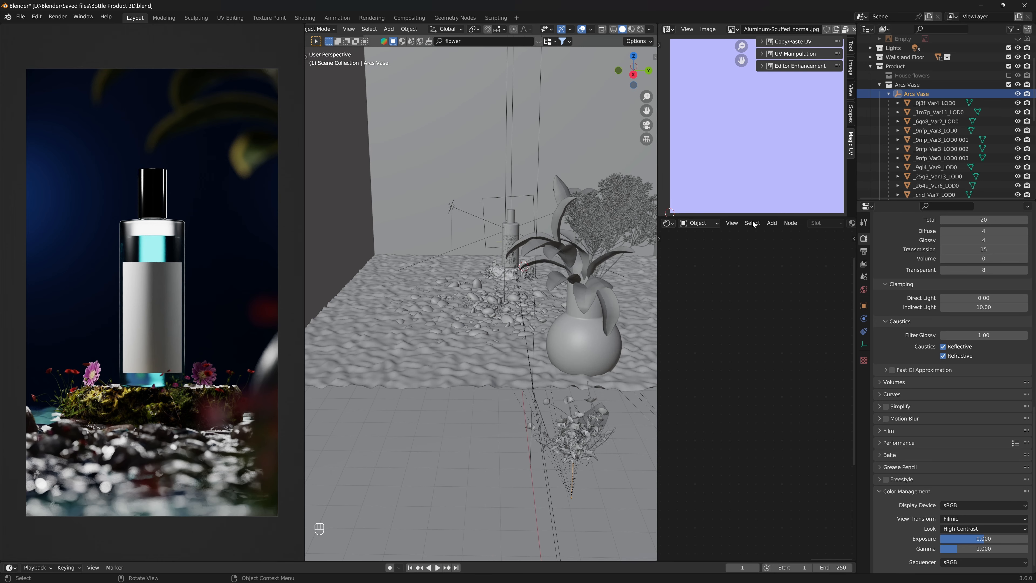
scroll(576, 420, "down", 5)
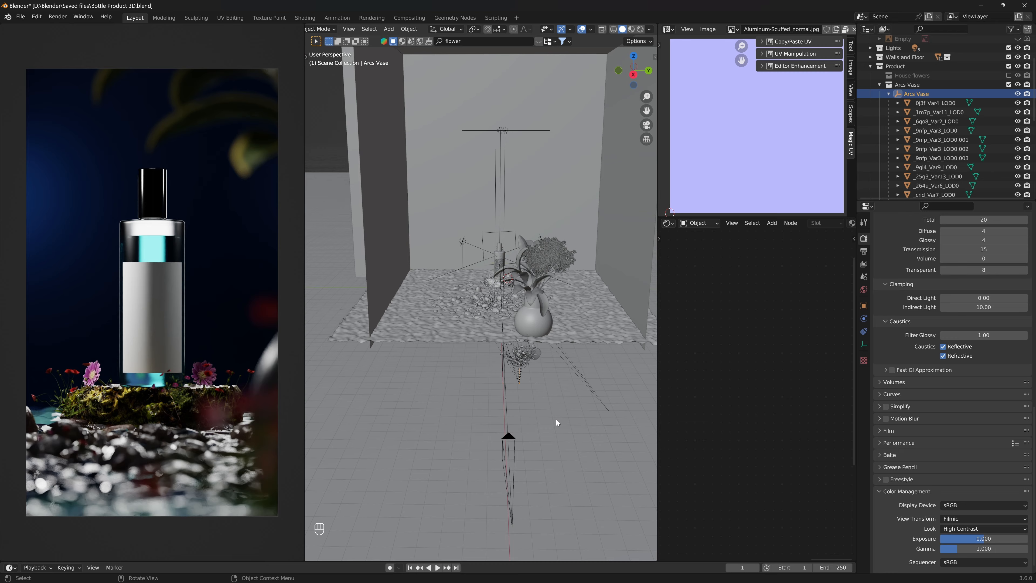
Hide the floor and box-select the bouquet with everything beneath it to check the Arcs Vase parent's position
left_click(562, 411)
key("h")
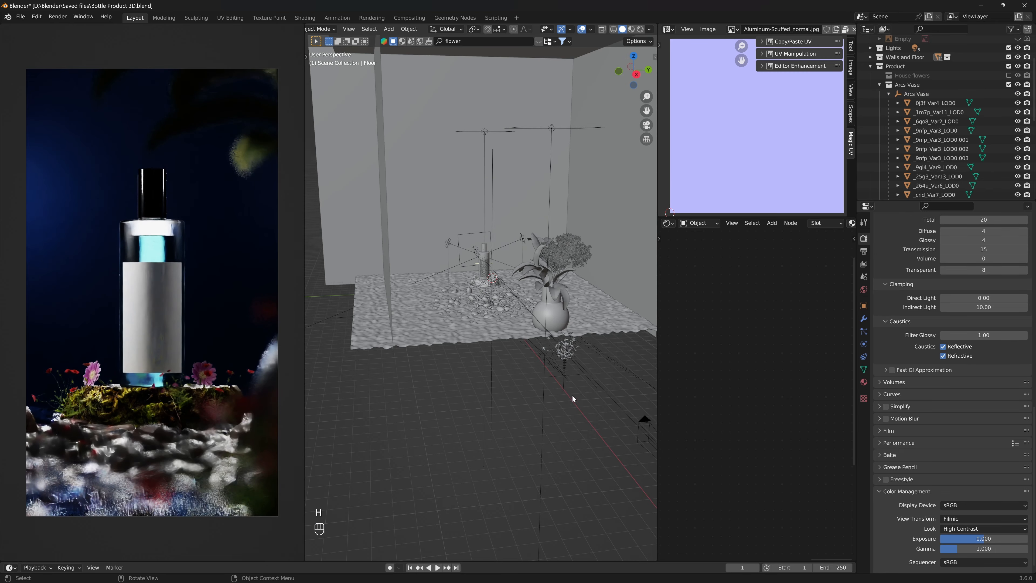
scroll(572, 400, "up", 5)
middle_click_drag(574, 404, 514, 361, "shift")
left_click_drag(597, 344, 488, 447)
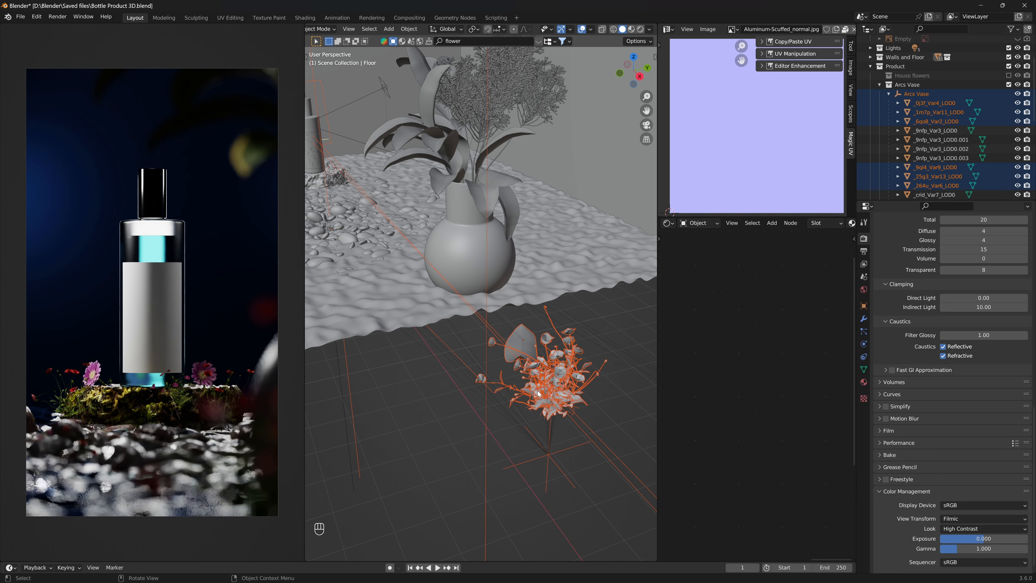
scroll(536, 382, "down", 8)
scroll(536, 382, "up", 4)
scroll(535, 381, "up", 3)
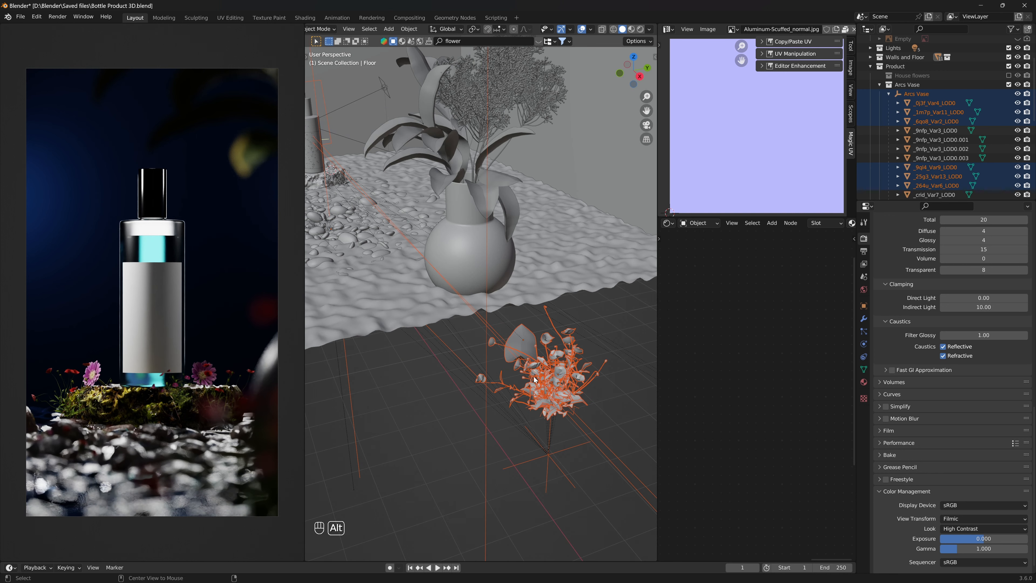
Unhide all hidden objects in the scene and save the file
key("alt+h")
key("ctrl+a")
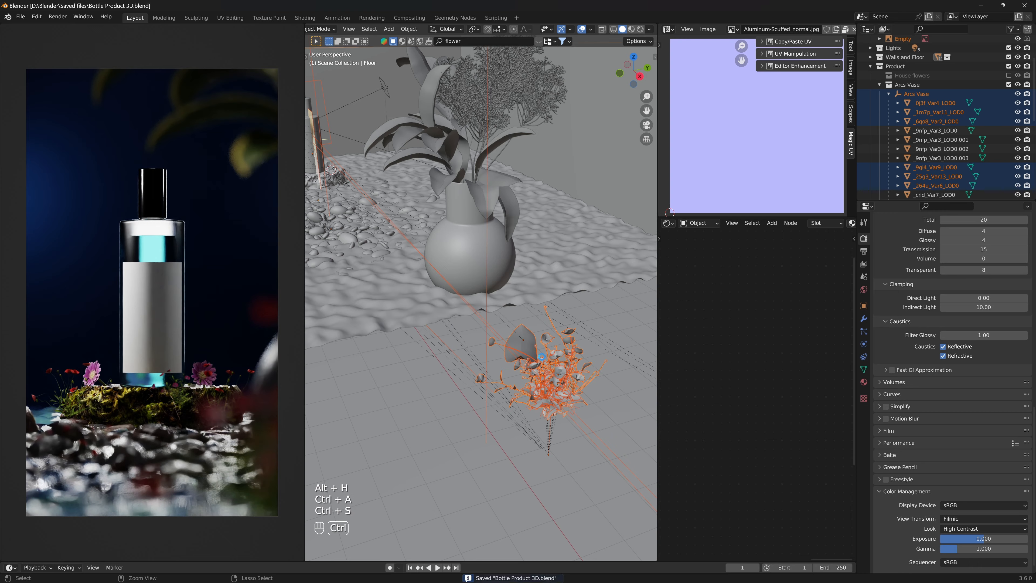
Save the file and move the three poppy plants lying among the pebbles in front of the rock into the Flowers collection
key("ctrl+s")
key("ctrl+s")
scroll(442, 309, "down", 8)
middle_click_drag(490, 298, 465, 298)
scroll(503, 321, "up", 3)
scroll(505, 321, "up", 5)
scroll(471, 293, "up", 3)
mouse_move(465, 298)
middle_mouse_down("shift")
mouse_move(469, 273)
mouse_move(427, 338)
mouse_move(476, 288)
middle_mouse_up("shift")
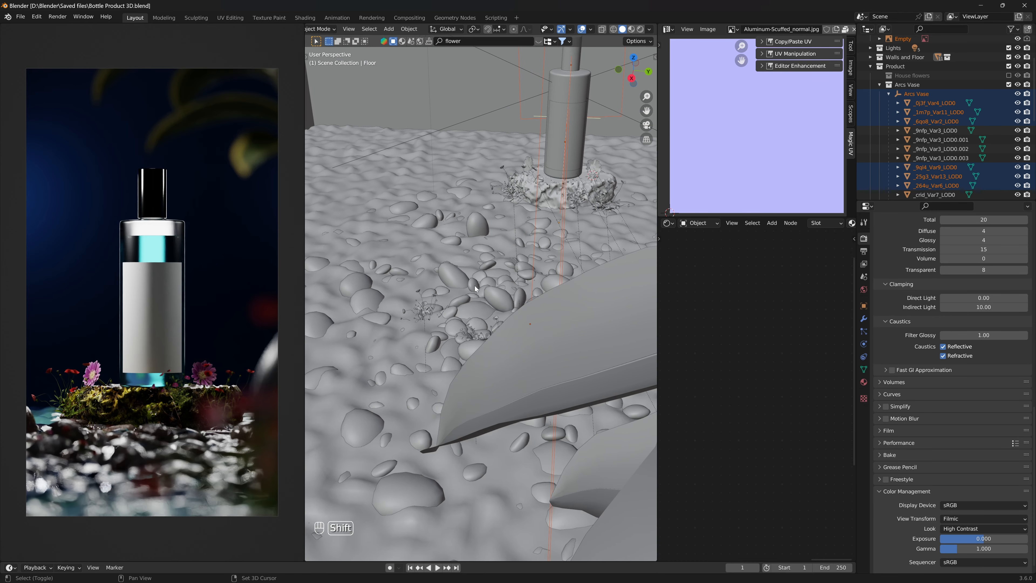
left_click(416, 315)
middle_click_drag(416, 315, 436, 318)
left_click(437, 314, "shift")
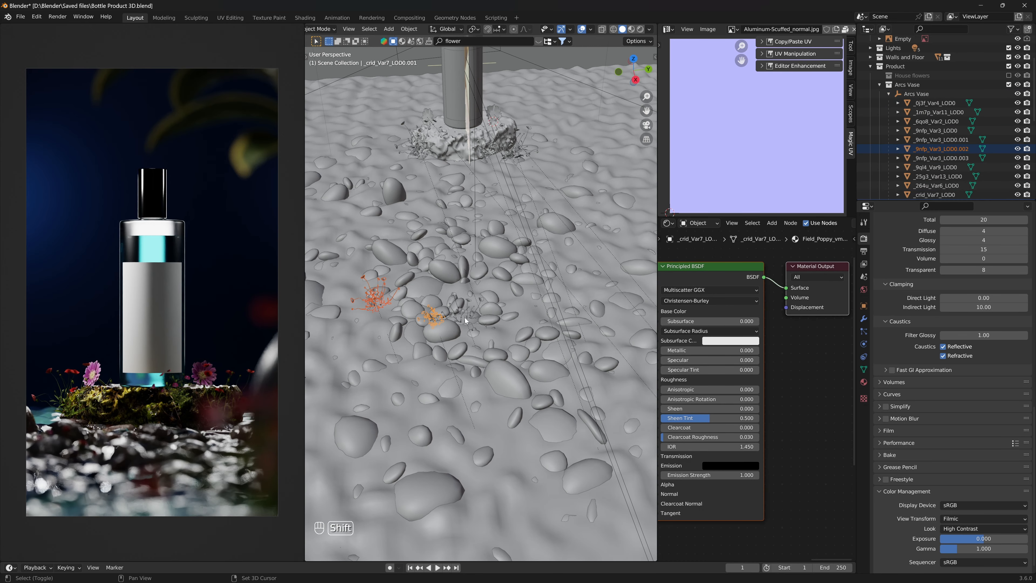
left_click(463, 315, "shift")
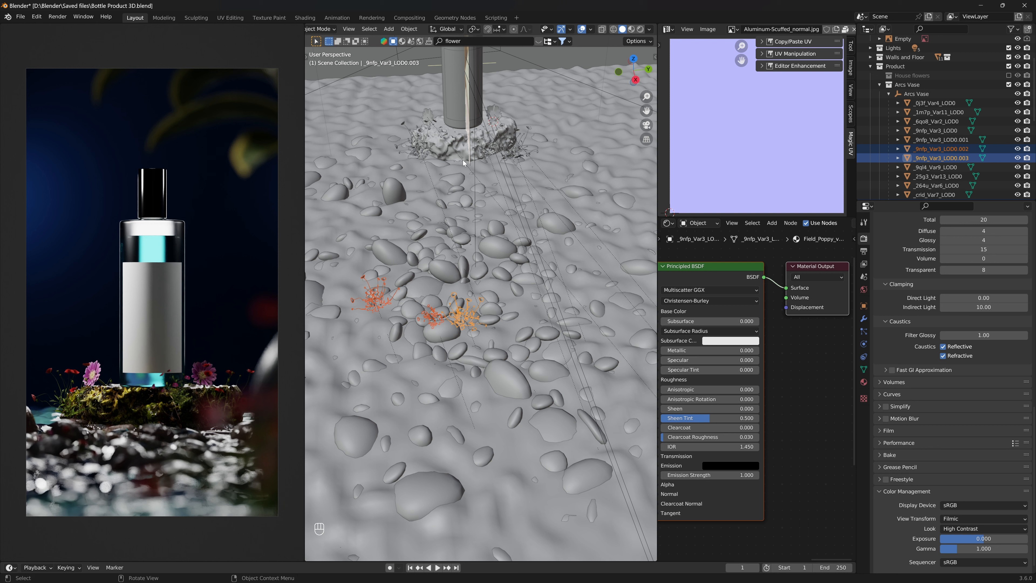
key("m")
mouse_move(451, 185)
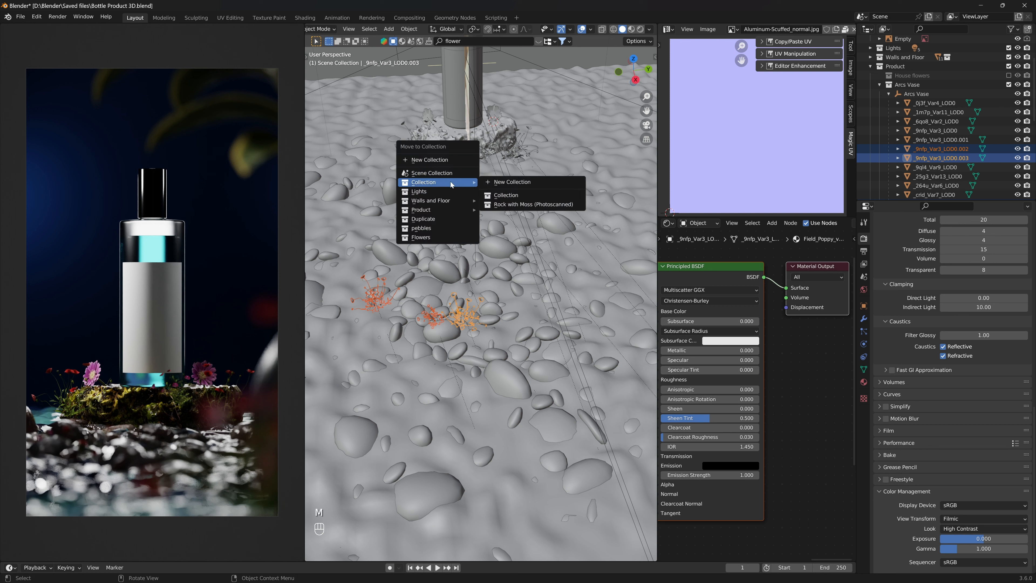
mouse_move(448, 209)
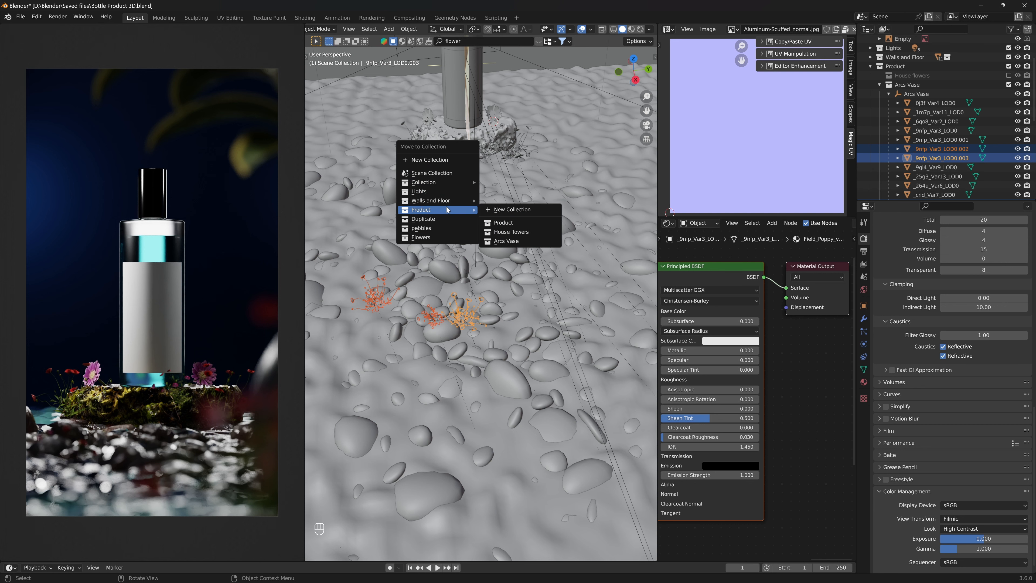
left_click(422, 238)
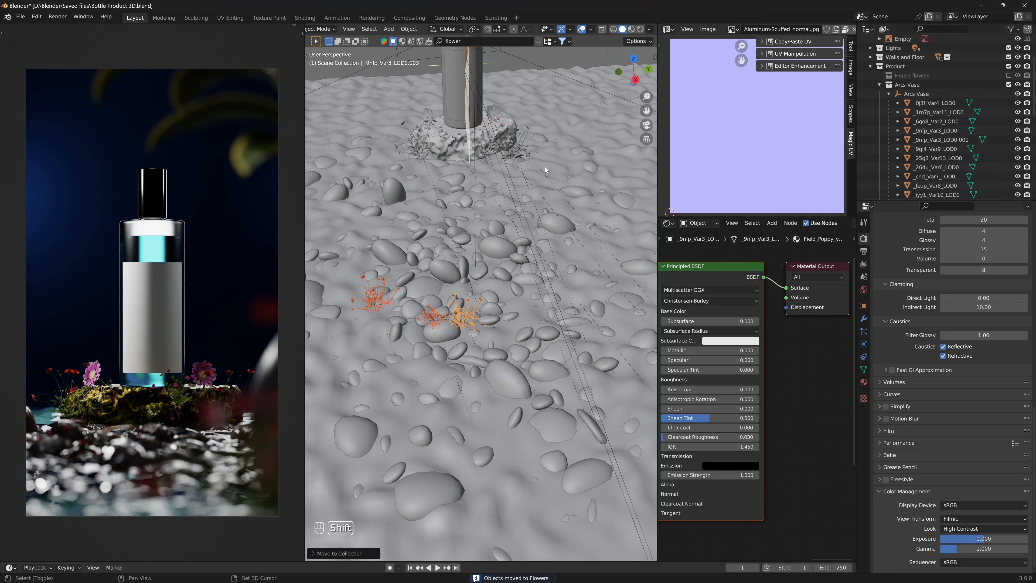
Hide the Empty reference image that stands beside the bottle and mossy rock
middle_click_drag(546, 169, 492, 202, "shift")
left_click(522, 193)
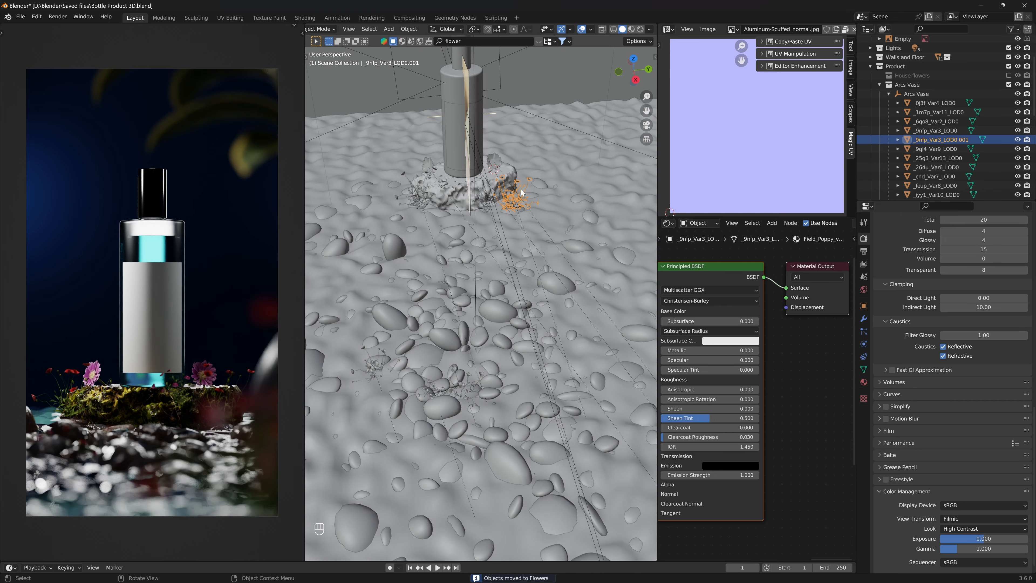
key("KP_Decimal")
scroll(522, 189, "down", 4)
middle_click_drag(521, 190, 404, 188)
left_click(409, 161)
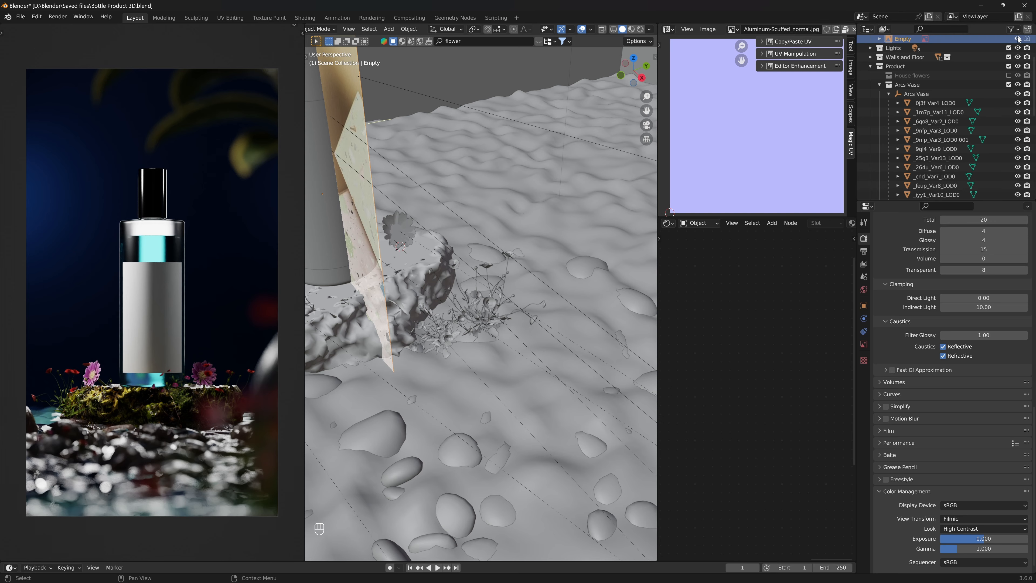
left_click(1018, 39)
Move the three poppy plants growing around the base of the mossy rock into the Flowers collection
middle_click_drag(470, 266, 480, 312)
left_click(482, 318)
left_click(480, 312, "shift")
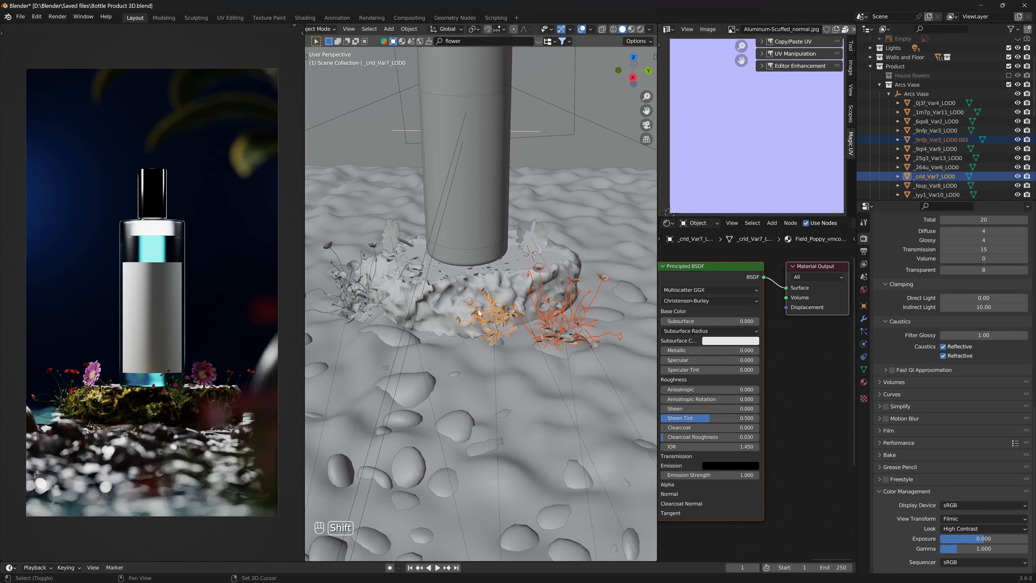
left_click(350, 299, "shift")
middle_click_drag(350, 298, 477, 307)
key("KP_Divide")
scroll(529, 316, "up", 2)
key("m")
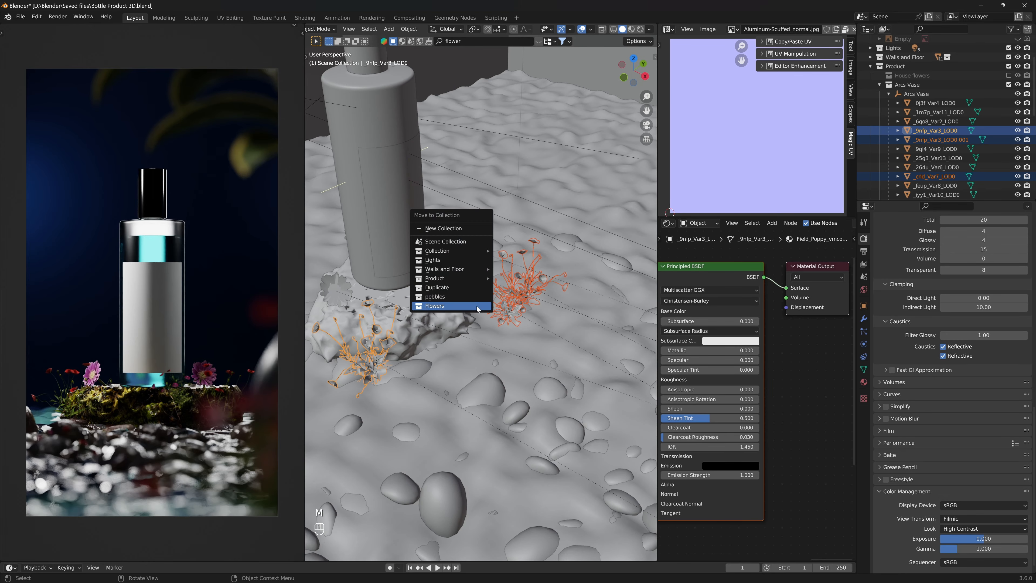
left_click(435, 306)
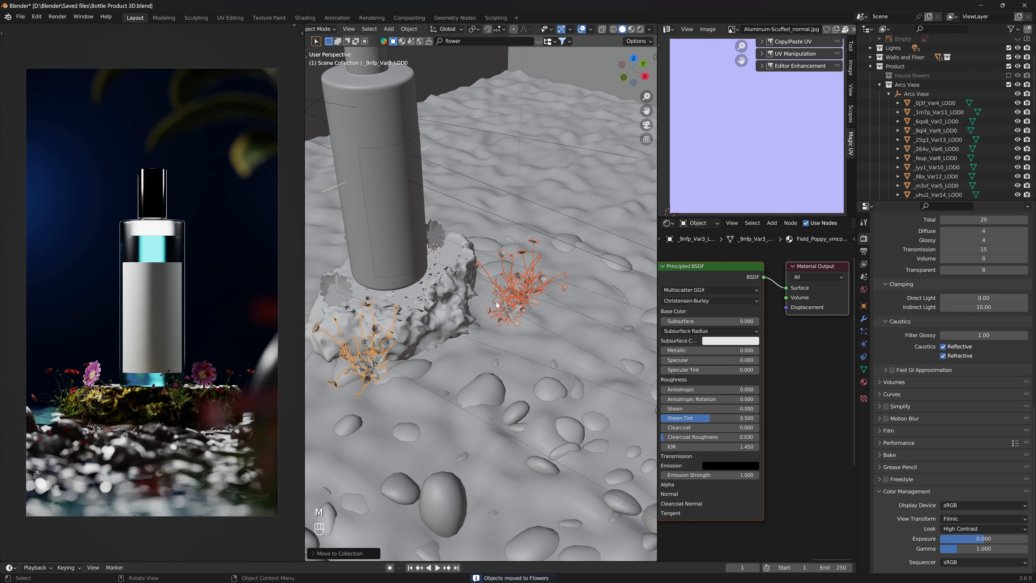
Exclude the Arcs Vase collection from the view layer, hide it with the House flowers collection, and save the file
middle_click_drag(434, 306, 417, 313)
left_click(923, 87)
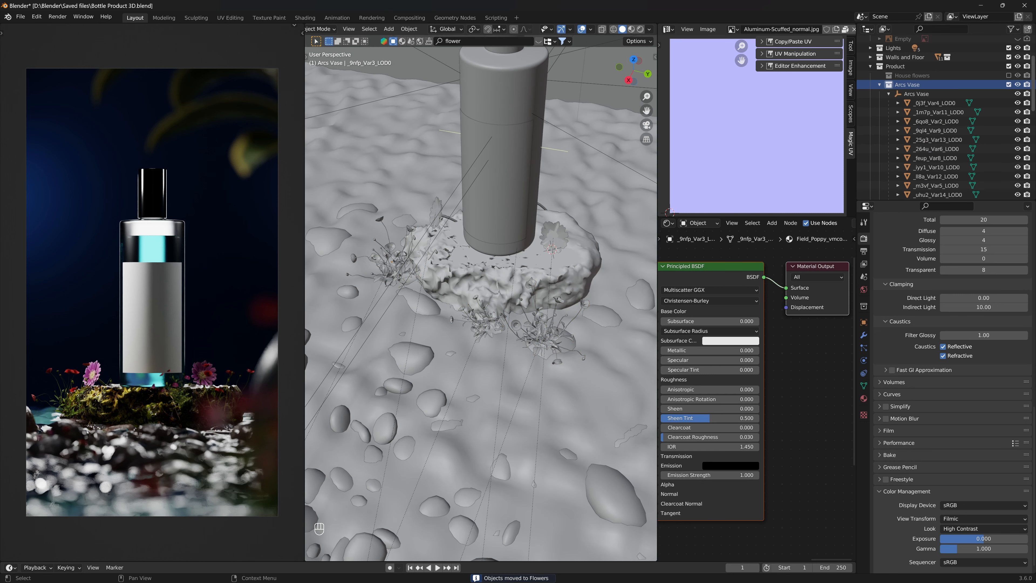
left_click(1008, 85)
key("ctrl+s")
key("ctrl+s")
key("ctrl+s")
key("ctrl+s")
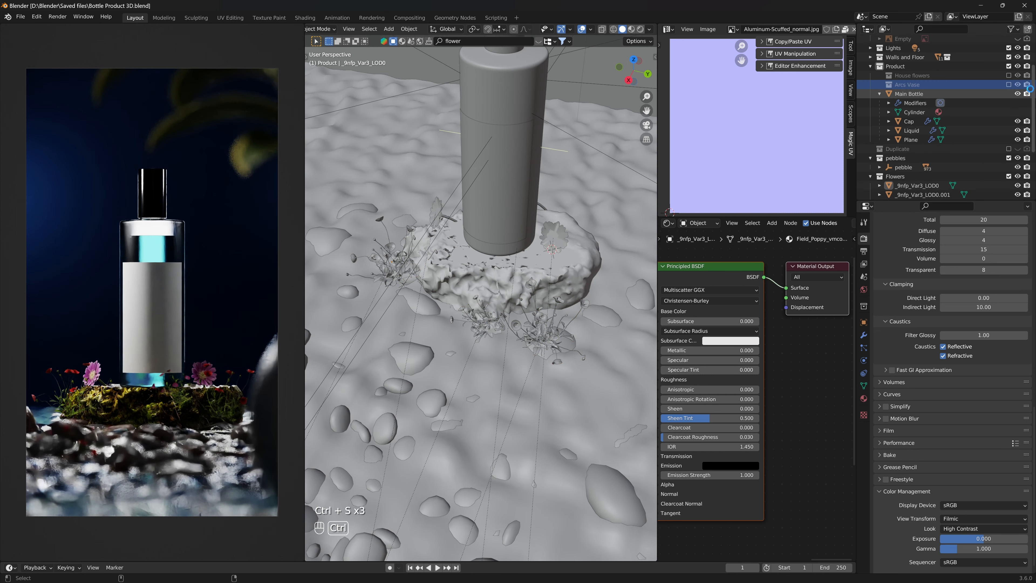
scroll(1019, 86, "up", 2)
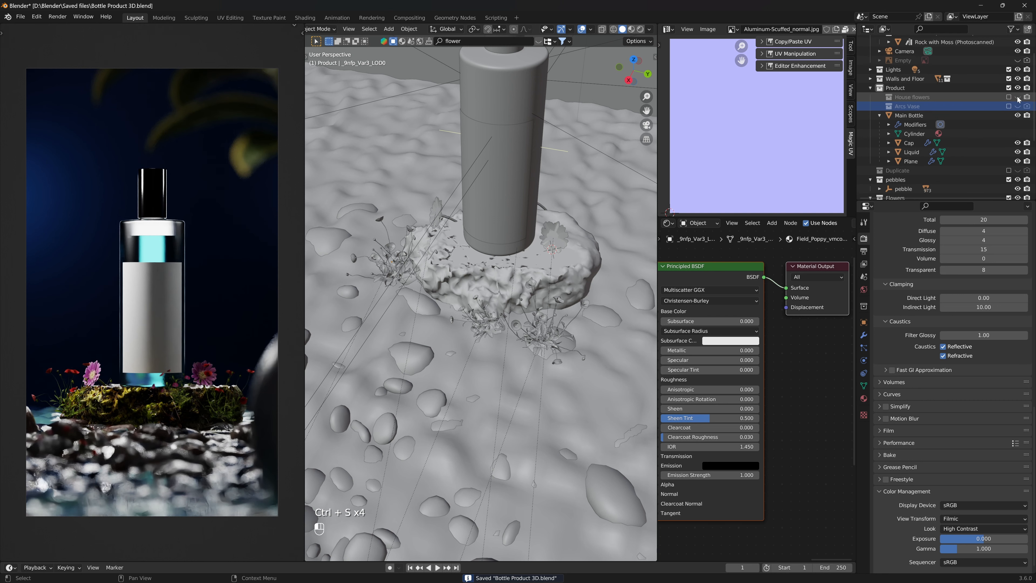
Examine the Field_Poppy material of the poppy plant beside the rock, including its texture and Multiply nodes
key("KP_0")
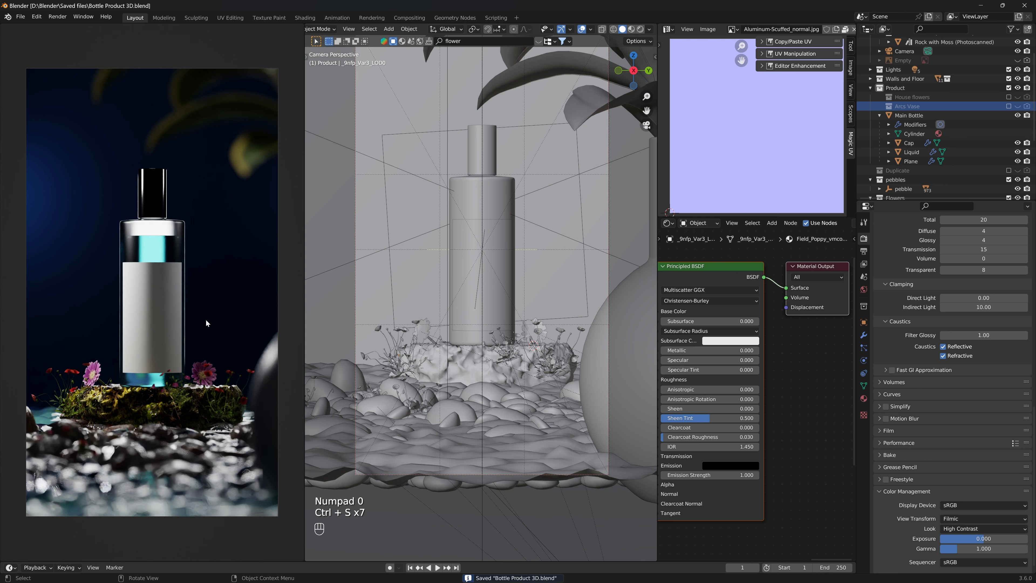
scroll(360, 340, "up", 3)
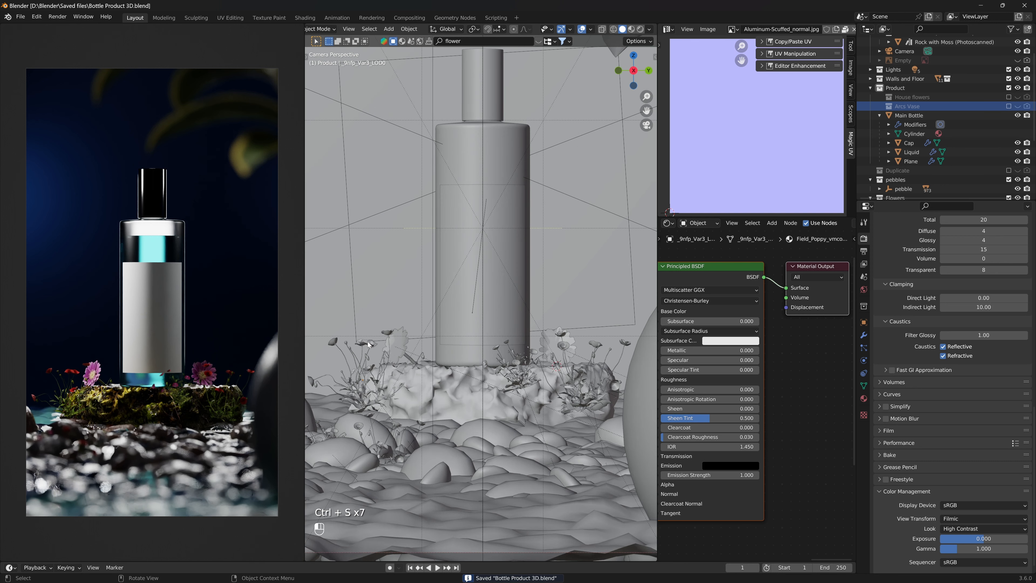
left_click(394, 349)
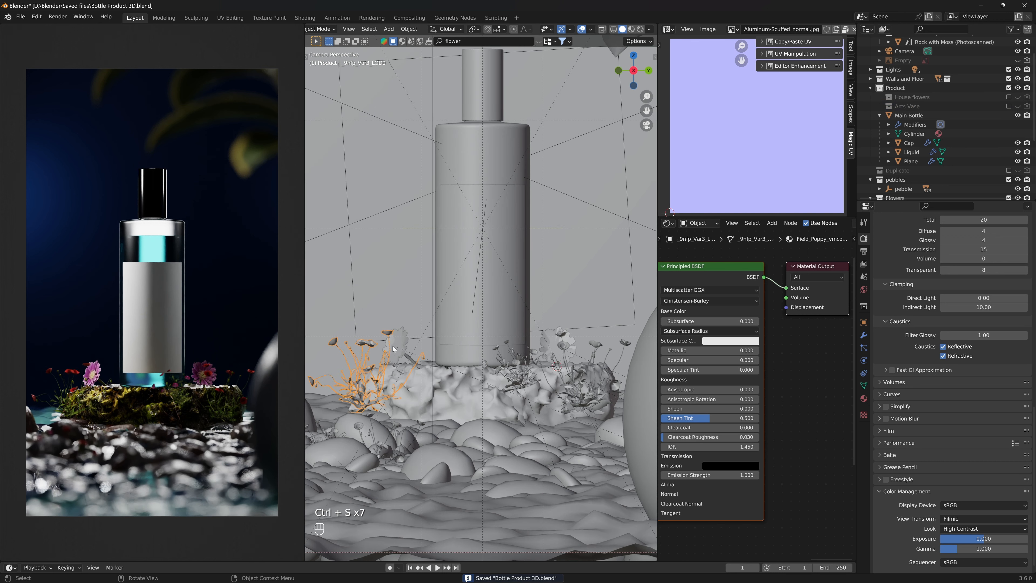
key("Tab")
key("Tab")
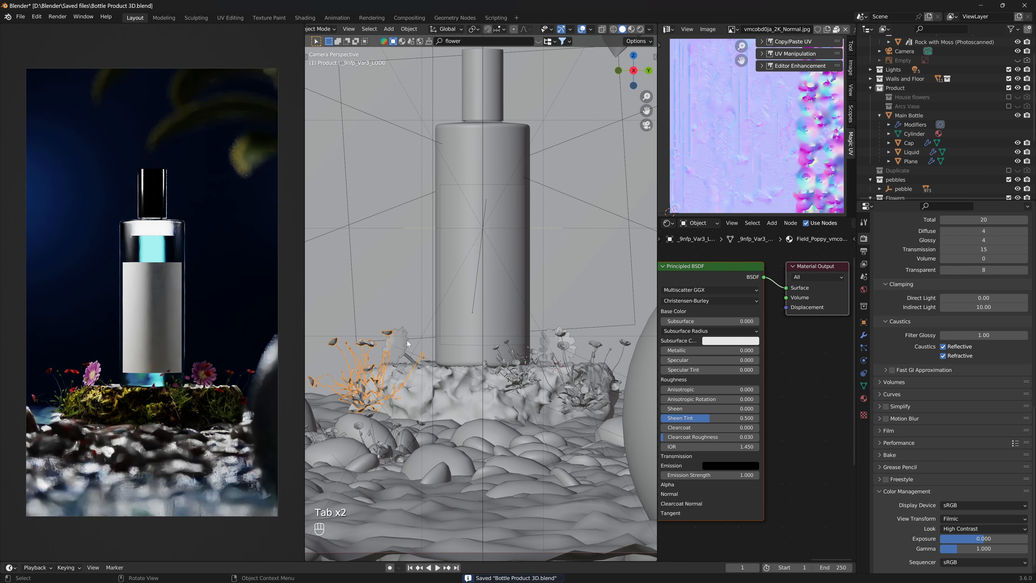
left_click(864, 399)
scroll(907, 291, "up", 5)
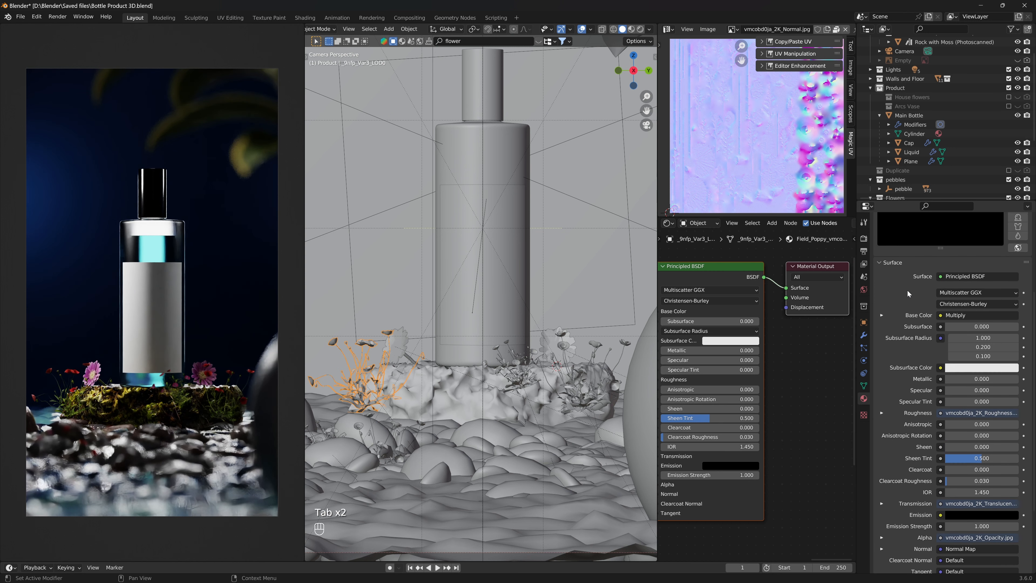
scroll(917, 296, "up", 5)
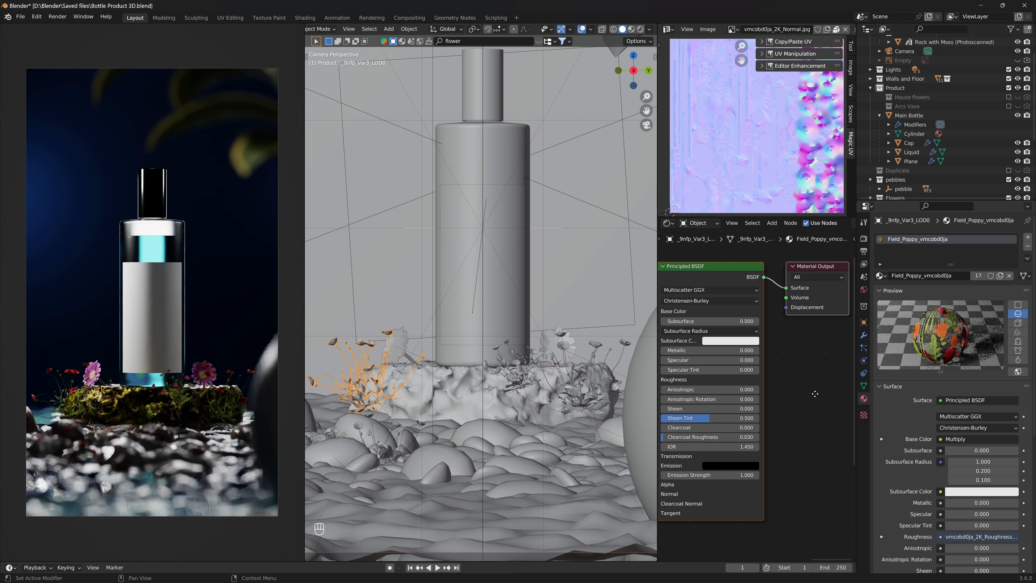
scroll(793, 387, "right", 3)
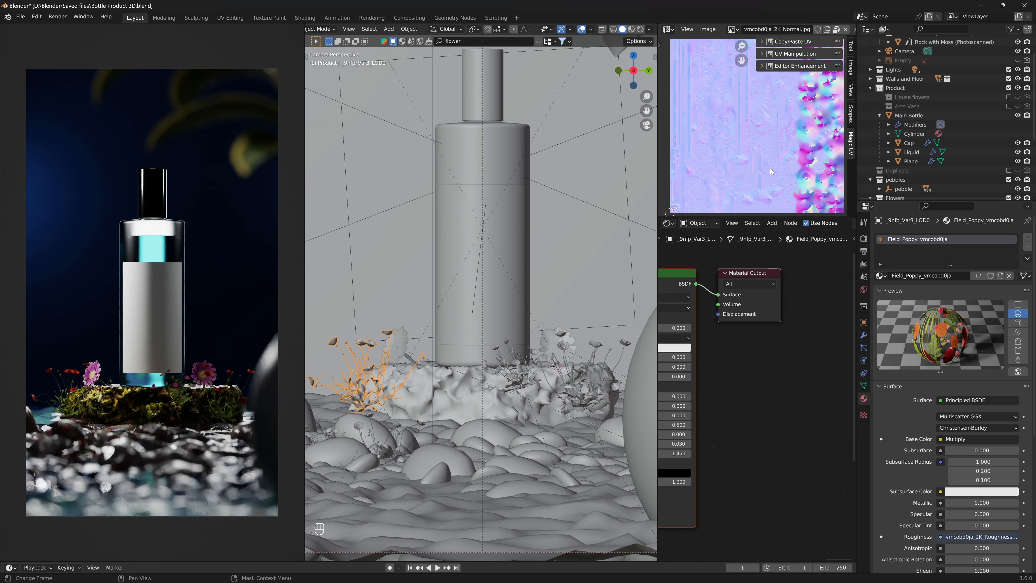
middle_click_drag(738, 351, 651, 405)
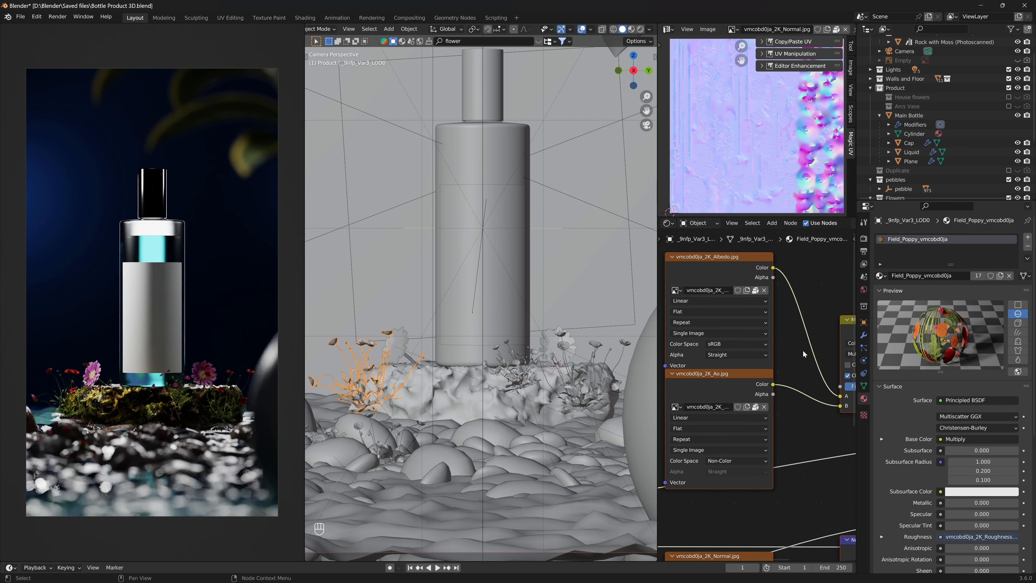
middle_click_drag(804, 354, 673, 338)
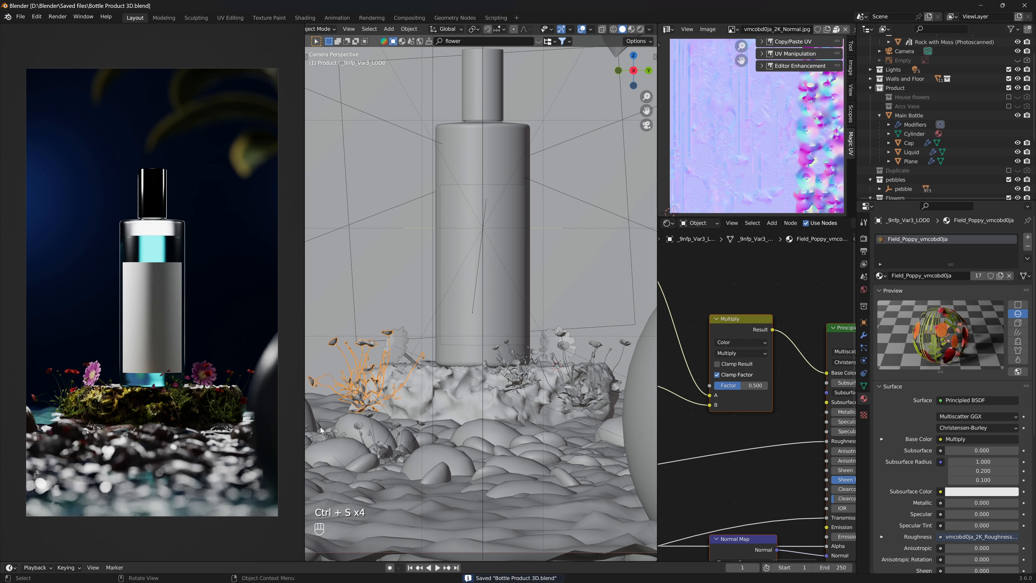
Move the indoor potted plant in the horizontal plane with Z locked, bringing it out of the camera frame
scroll(522, 446, "down", 4)
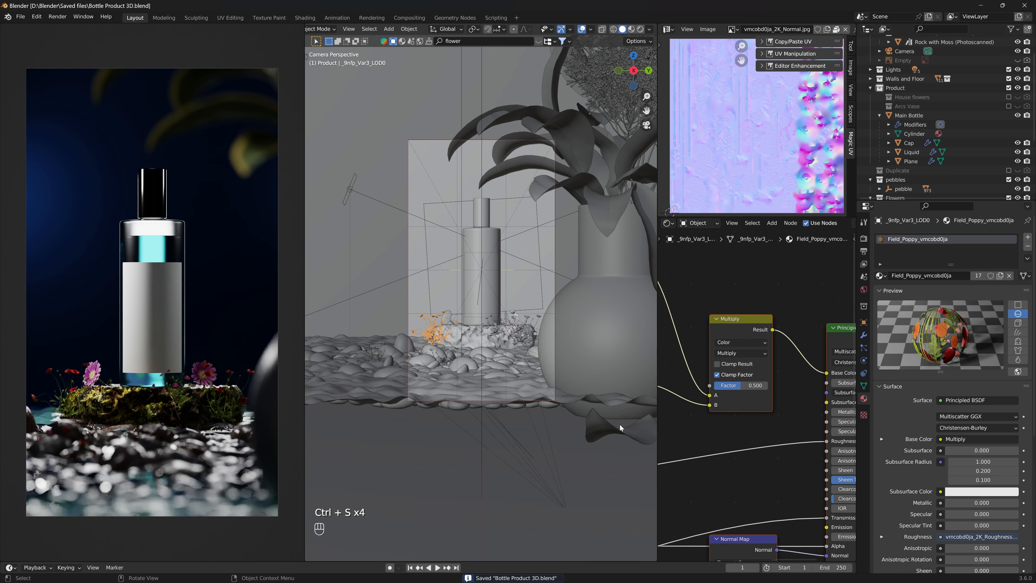
scroll(612, 426, "down", 4)
left_click(565, 378)
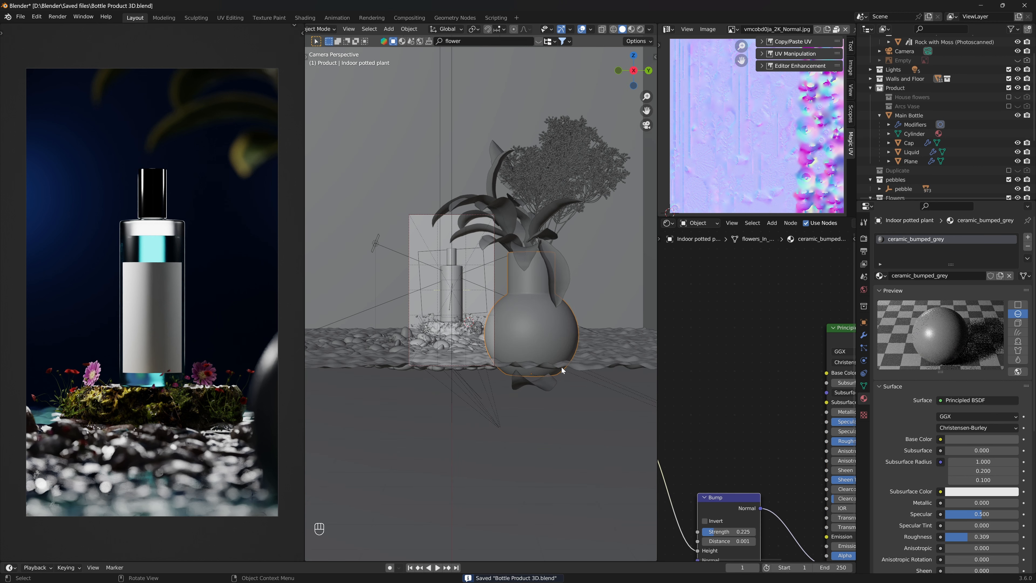
key("g")
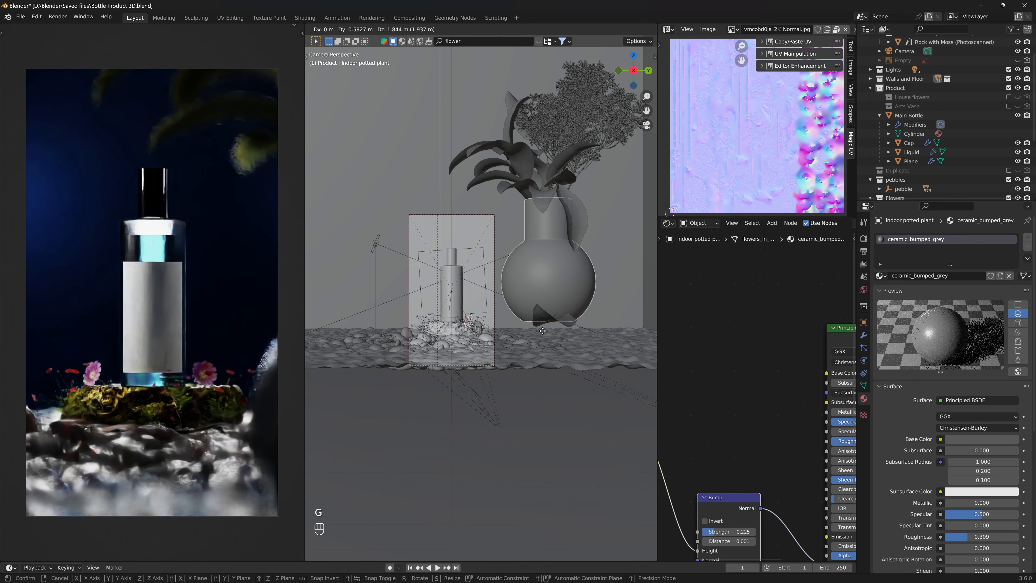
right_click(540, 360)
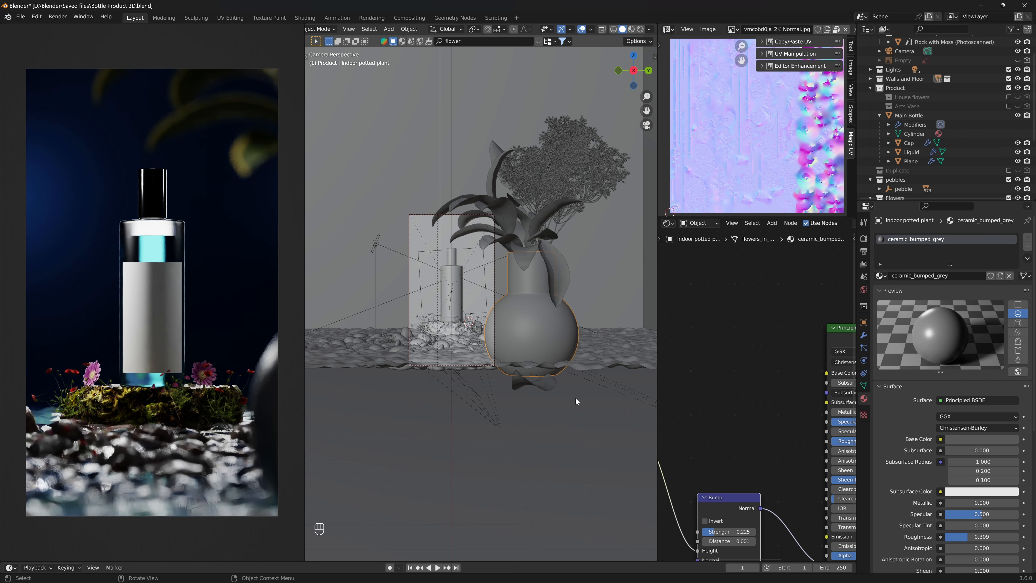
key("g")
key("shift+z")
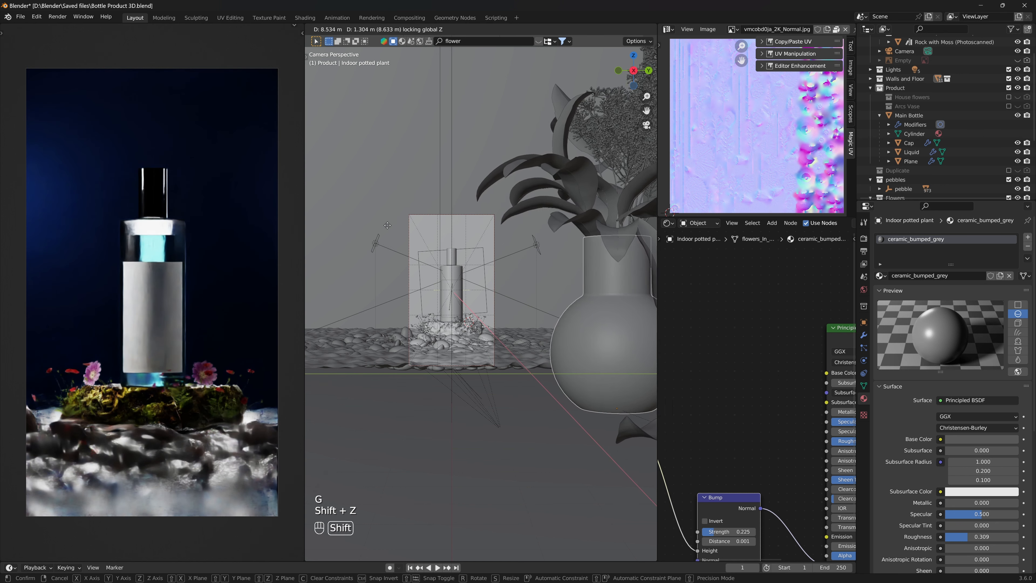
left_click(506, 290)
Locate the indoor potted plant in the object hierarchy and examine its placement in front of the floor
scroll(510, 286, "down", 3)
middle_click_drag(840, 375, 744, 417)
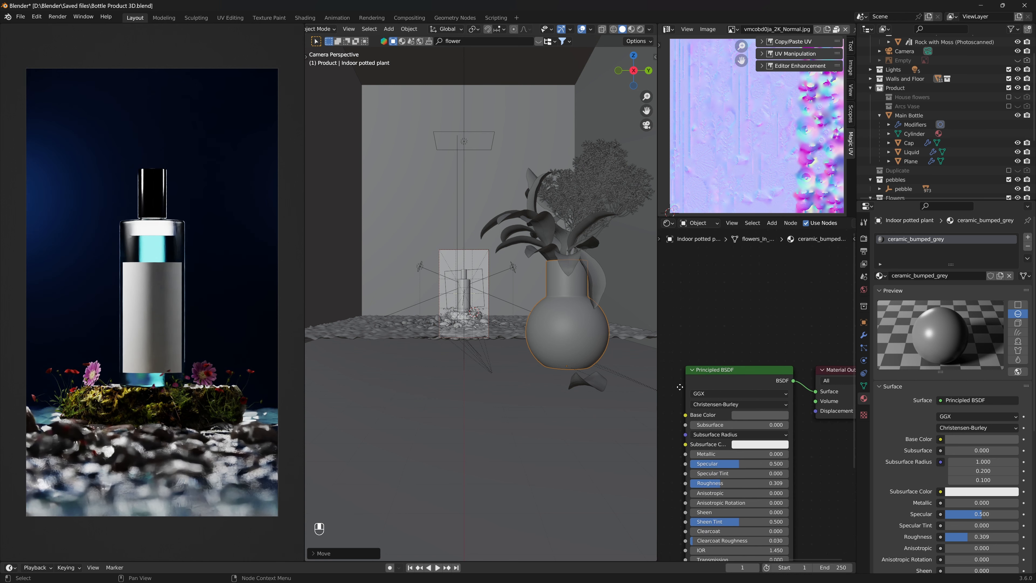
middle_click_drag(527, 420, 487, 383)
scroll(487, 382, "up", 2)
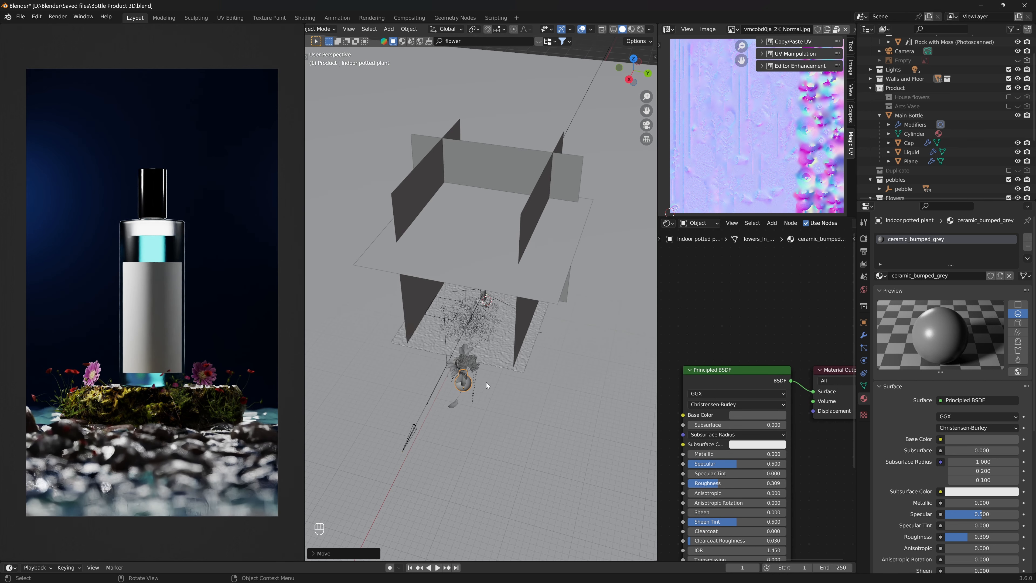
key("KP_Decimal")
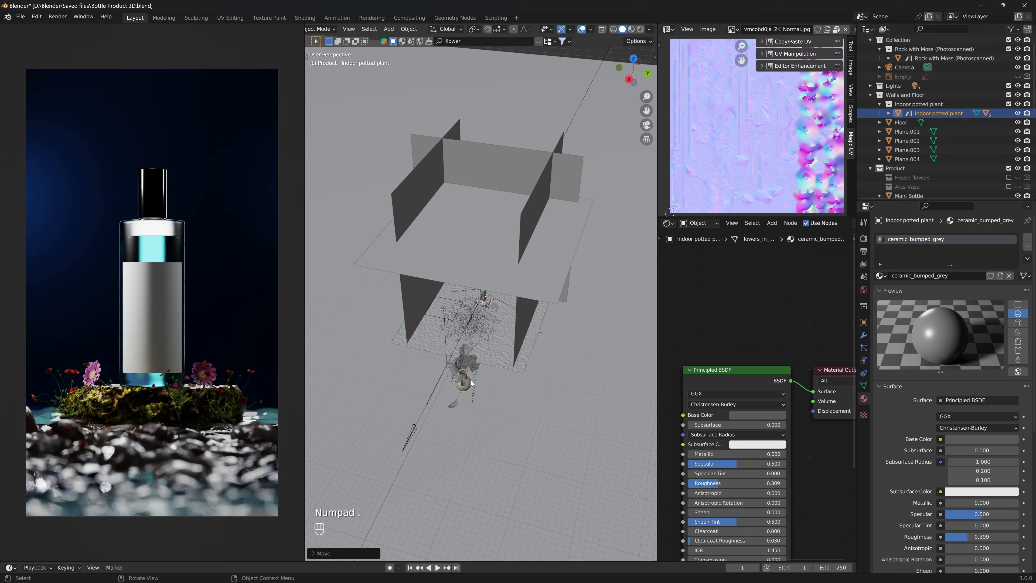
key("KP_Decimal")
middle_click_drag(450, 373, 494, 519)
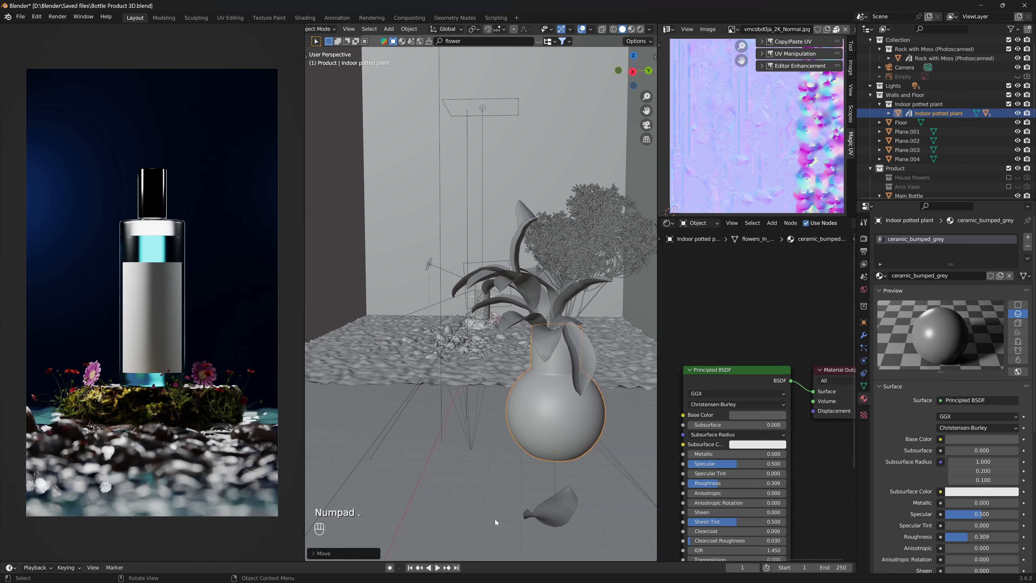
Move the loose leaf and the fluffy twig from the potted plant into the Flowers collection
left_click(555, 514)
middle_click_drag(579, 470, 565, 476)
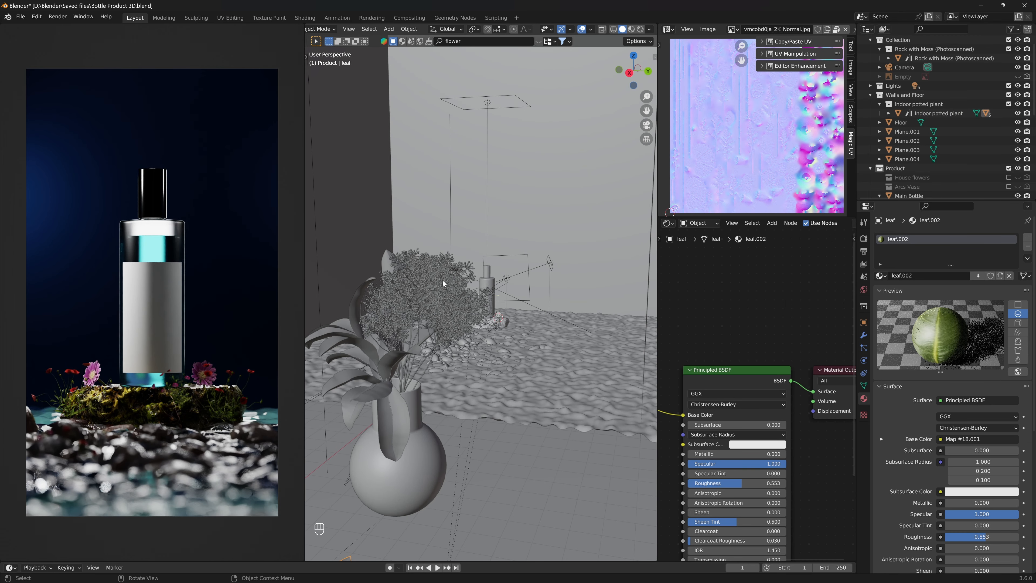
left_click(461, 343, "shift")
middle_click_drag(472, 362, 485, 364)
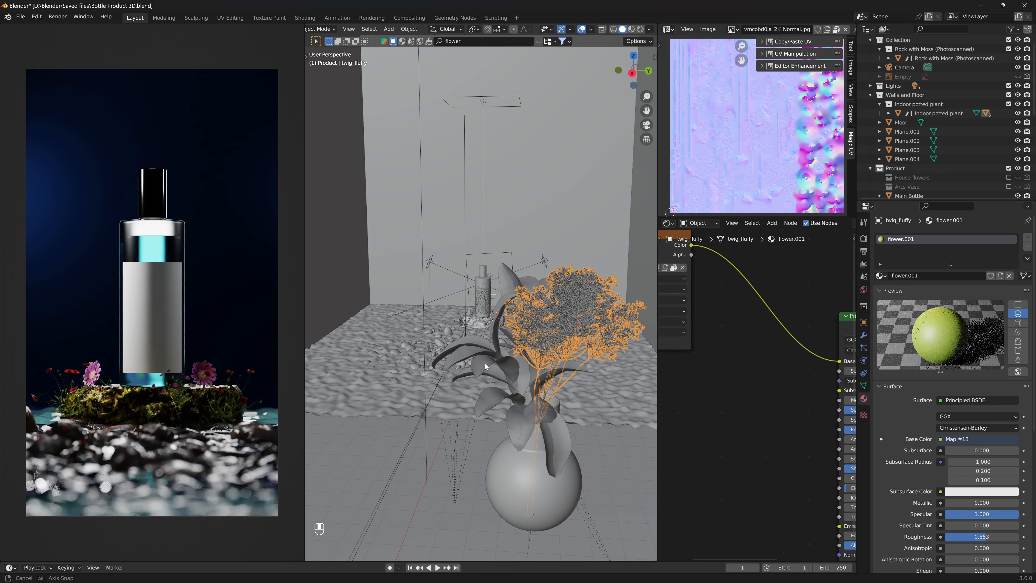
key("m")
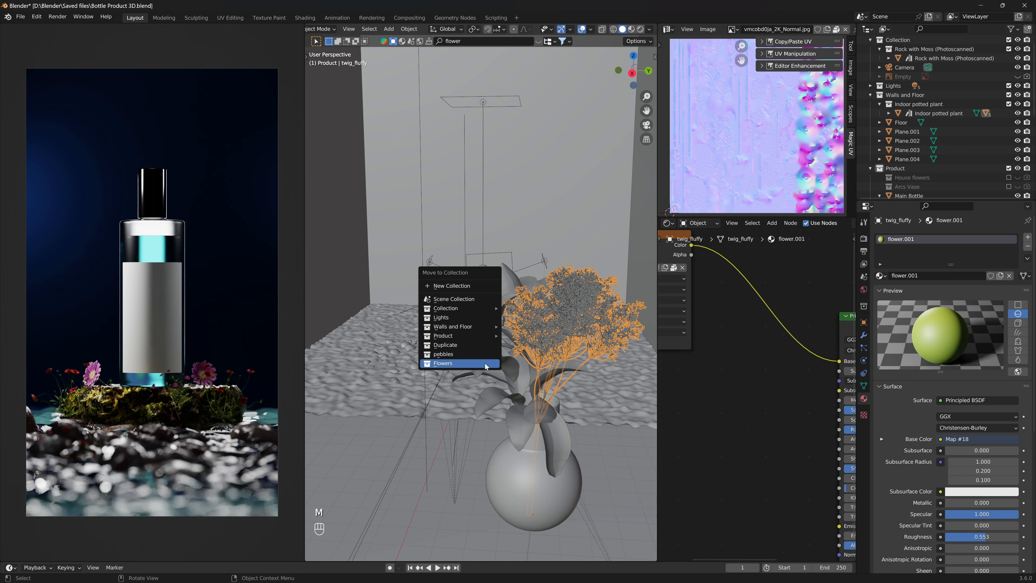
left_click(486, 364)
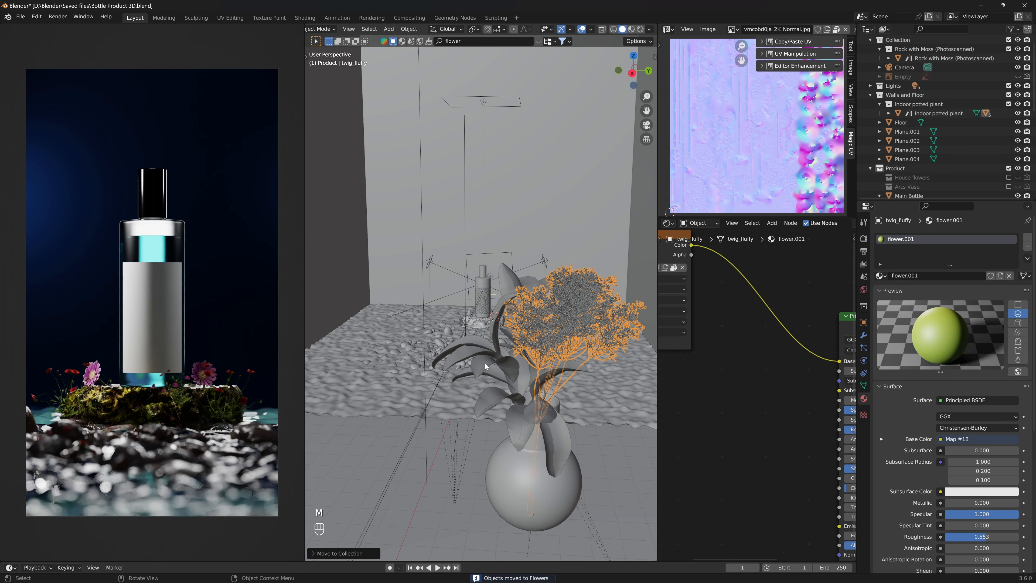
Exclude the Indoor potted plant collection from the view layer and save the file
left_click(544, 461)
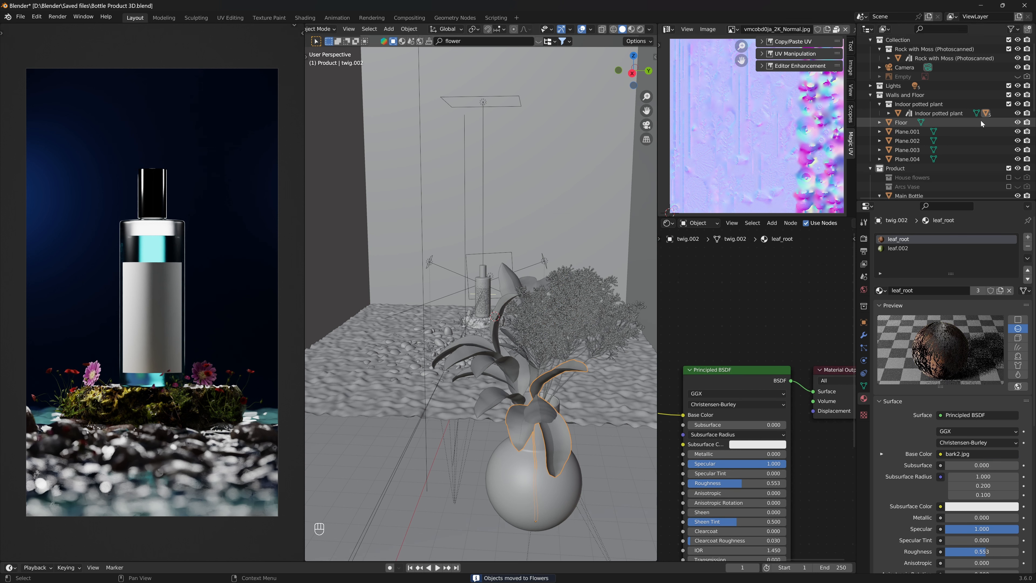
key("KP_Decimal")
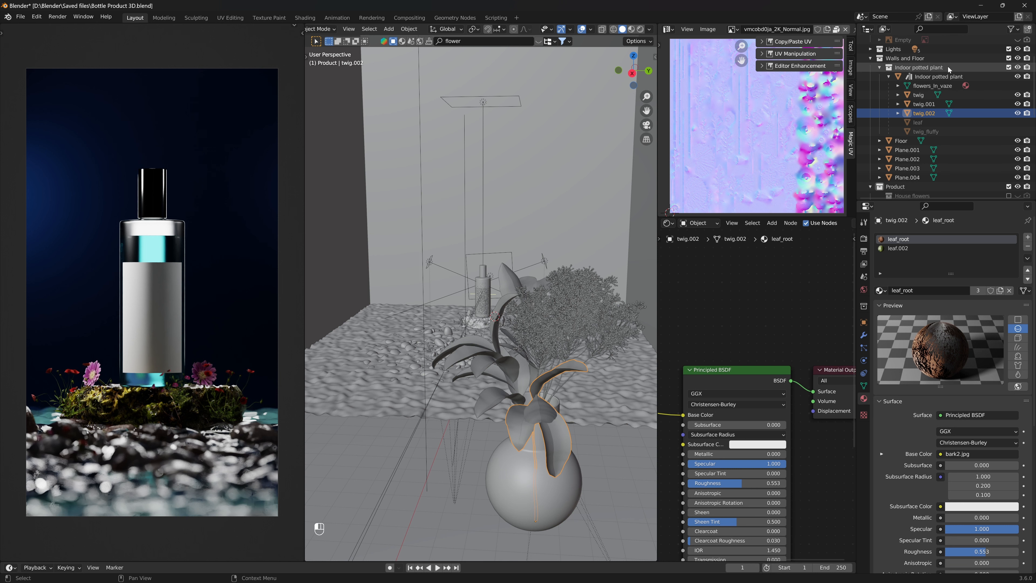
left_click(948, 67)
left_click(1010, 68)
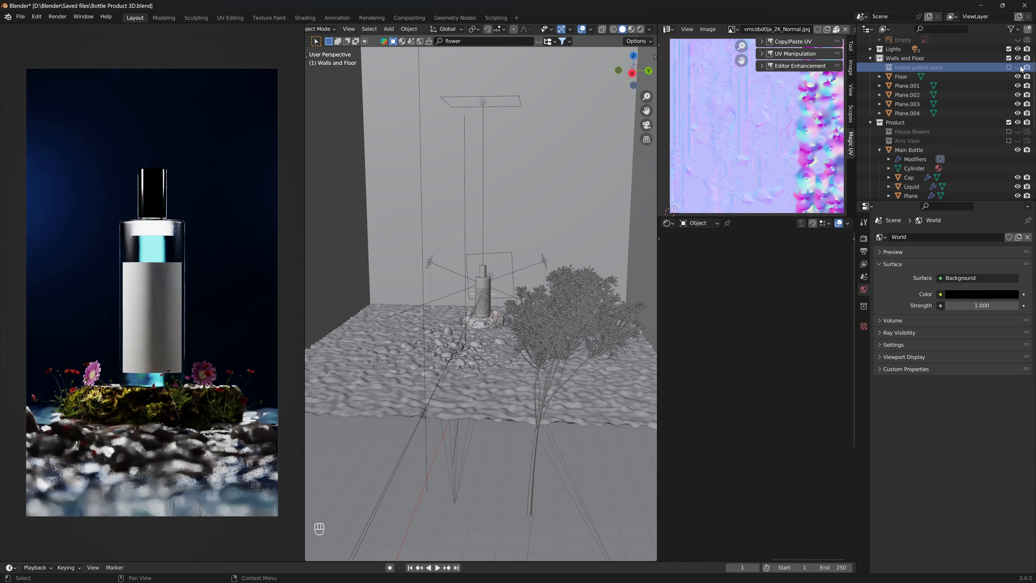
key("ctrl+s")
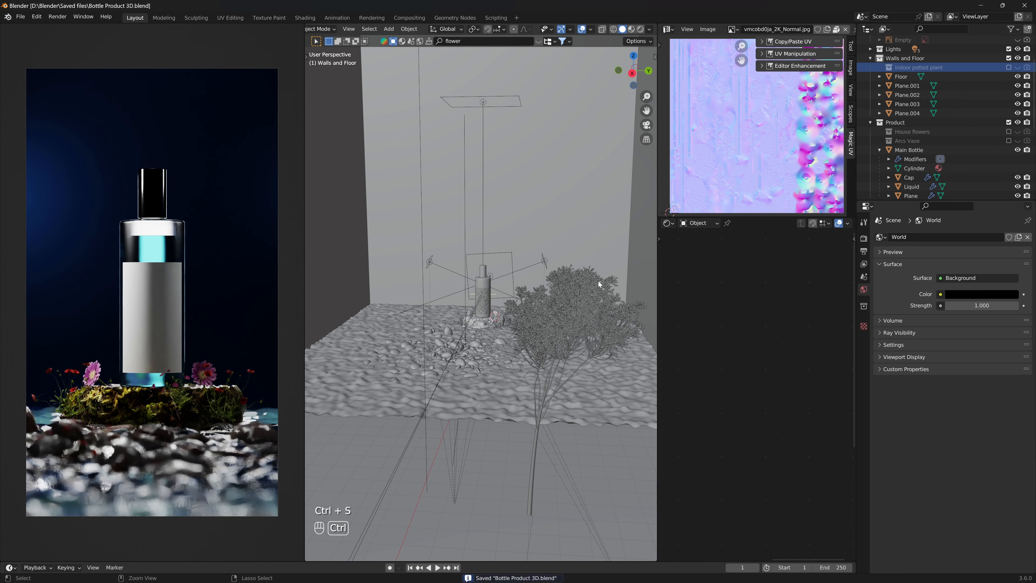
Move the fluffy twig in the horizontal plane with Z locked, bringing it onto the rocky floor in front of the bottle
left_click(544, 312)
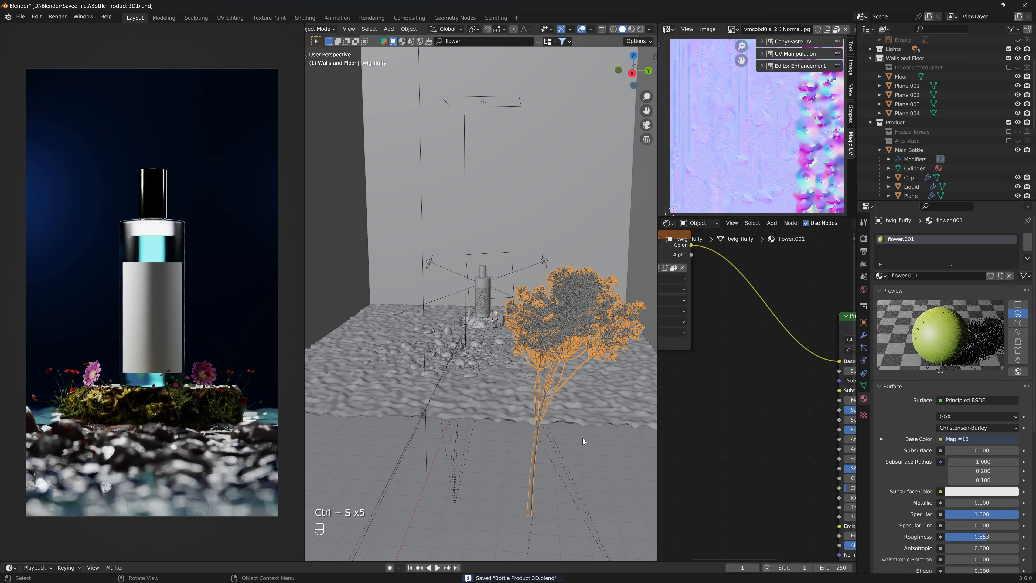
key("g")
key("shift+z")
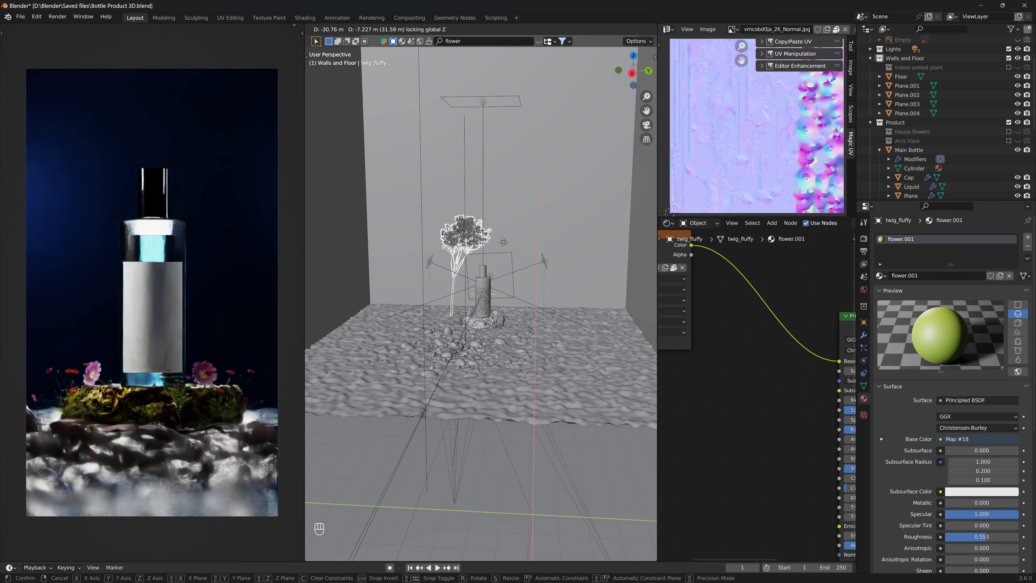
left_click(571, 336)
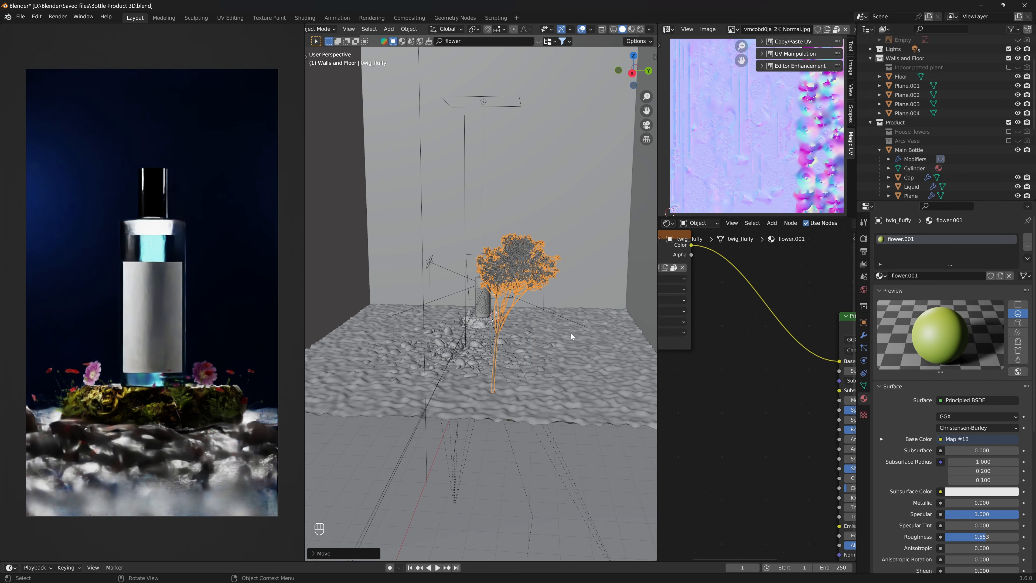
Rotate the fluffy twig onto its side and move it with Z locked so its foliage enters the camera frame beside the bottle
key("r")
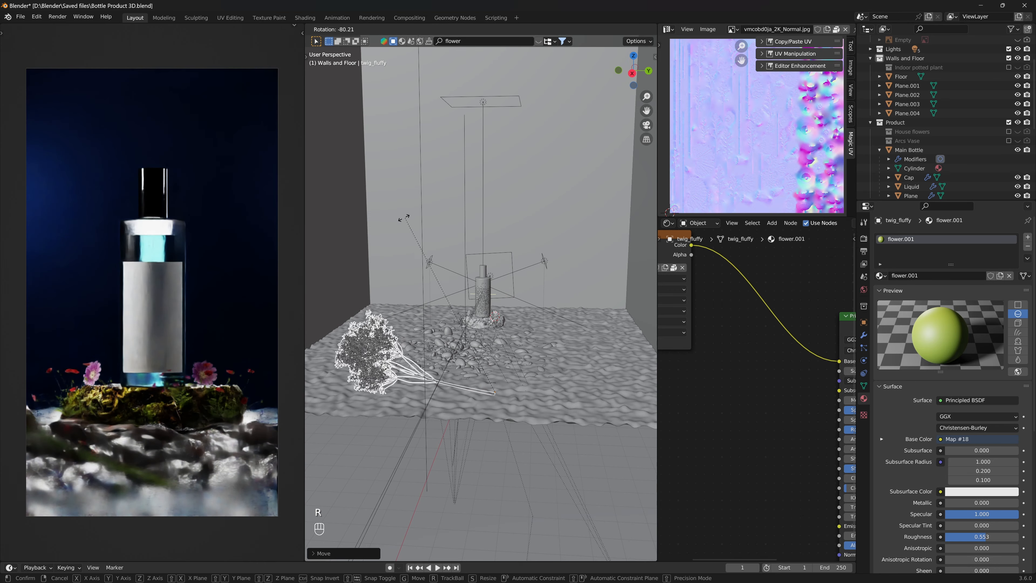
left_click(368, 239)
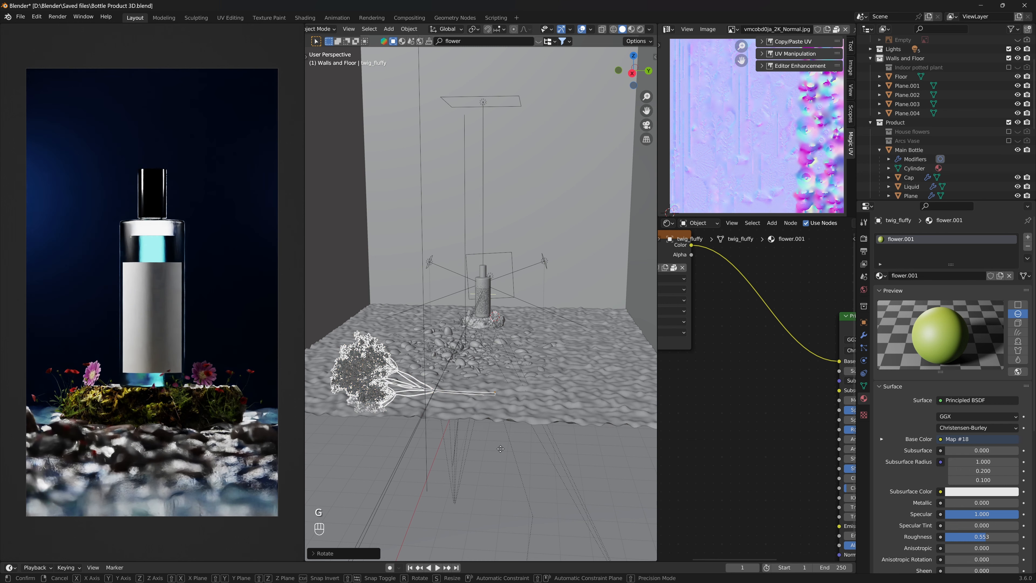
key("g")
key("shift+z")
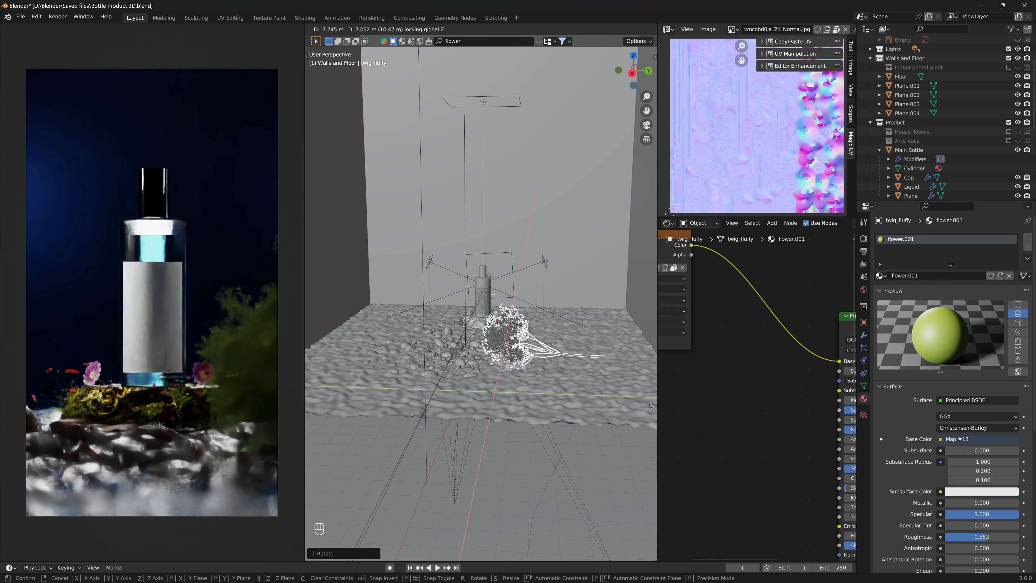
left_click(652, 405)
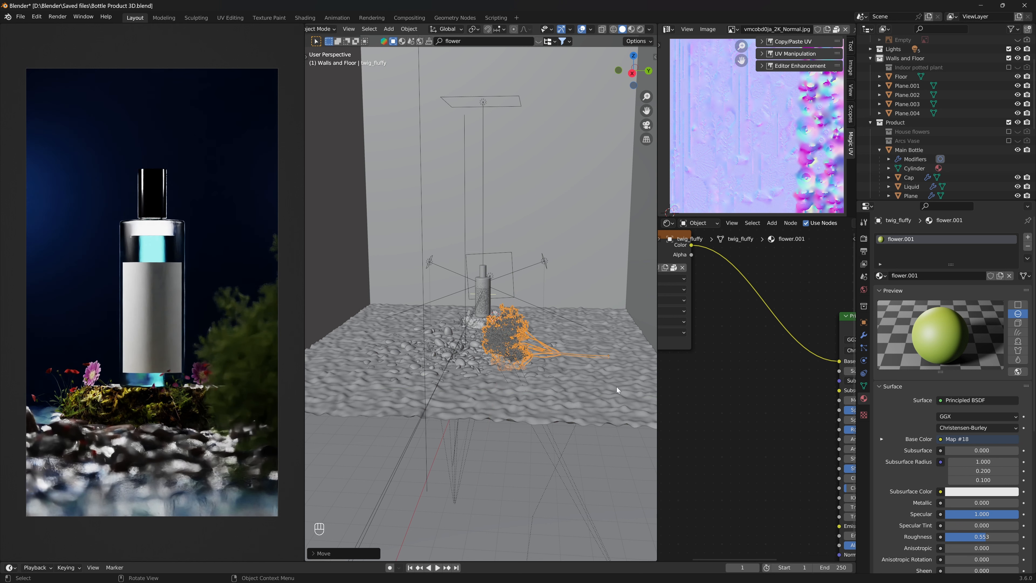
Rotate the fluffy twig back upright in the Right view and lower it so its foliage sits near floor level beside the bottle
middle_click_drag(617, 387, 619, 377, "alt")
key("r")
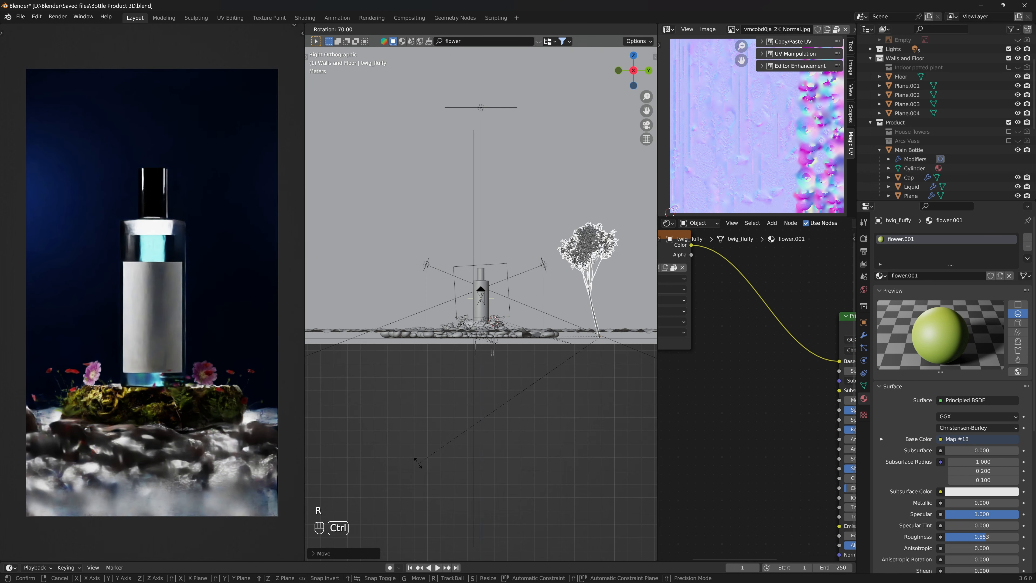
left_click(427, 403)
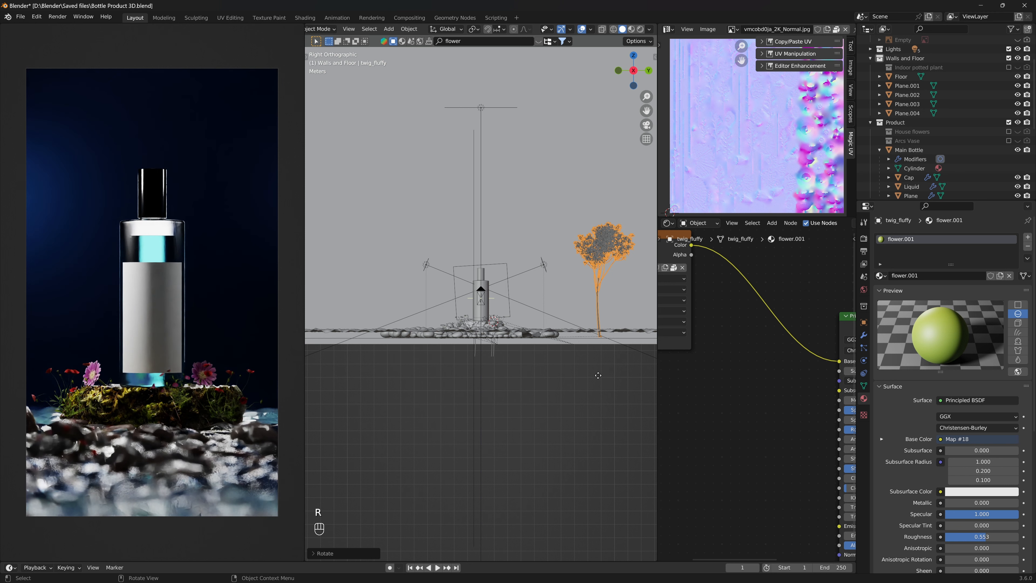
key("g")
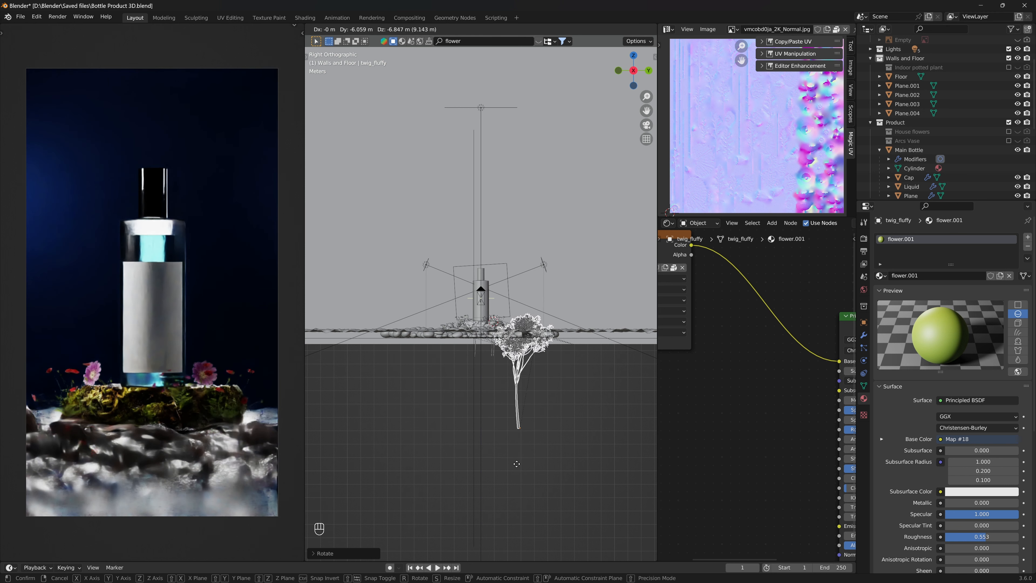
left_click(539, 403)
middle_click_drag(539, 402, 532, 430)
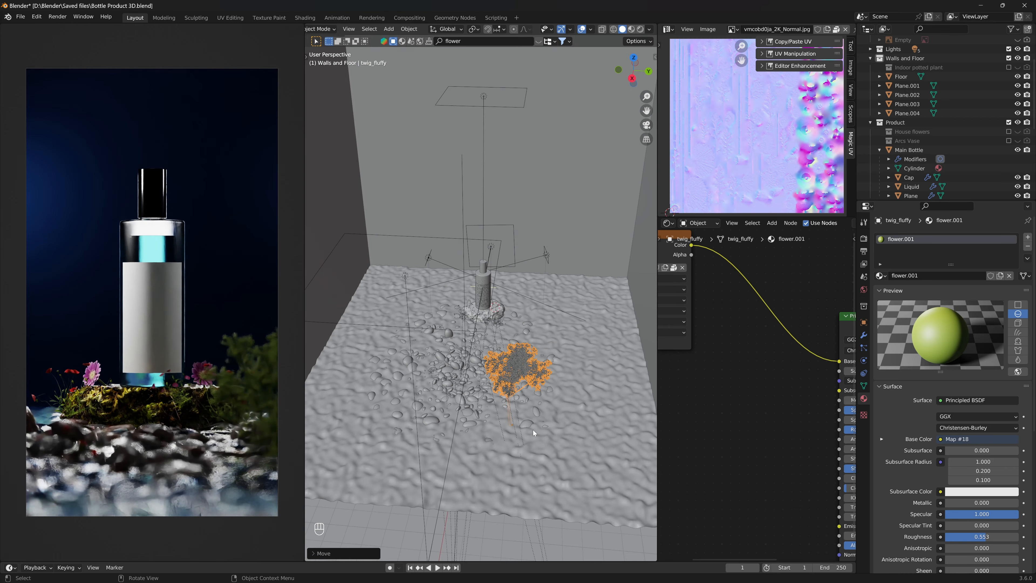
Move the fluffy twig with Z locked to the opposite side of the bottle, at the left edge of the camera frame
key("g")
key("x")
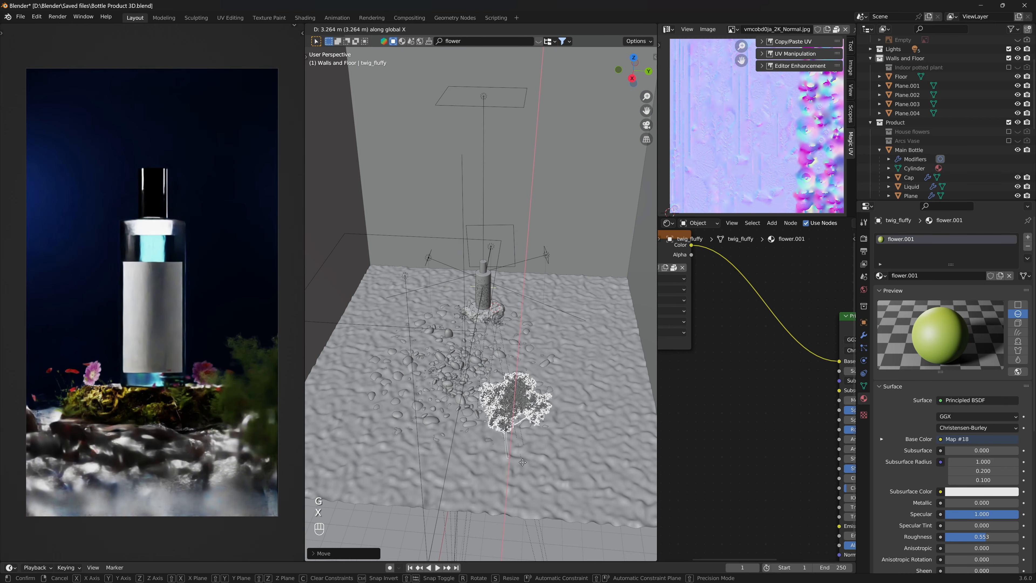
key("shift+z")
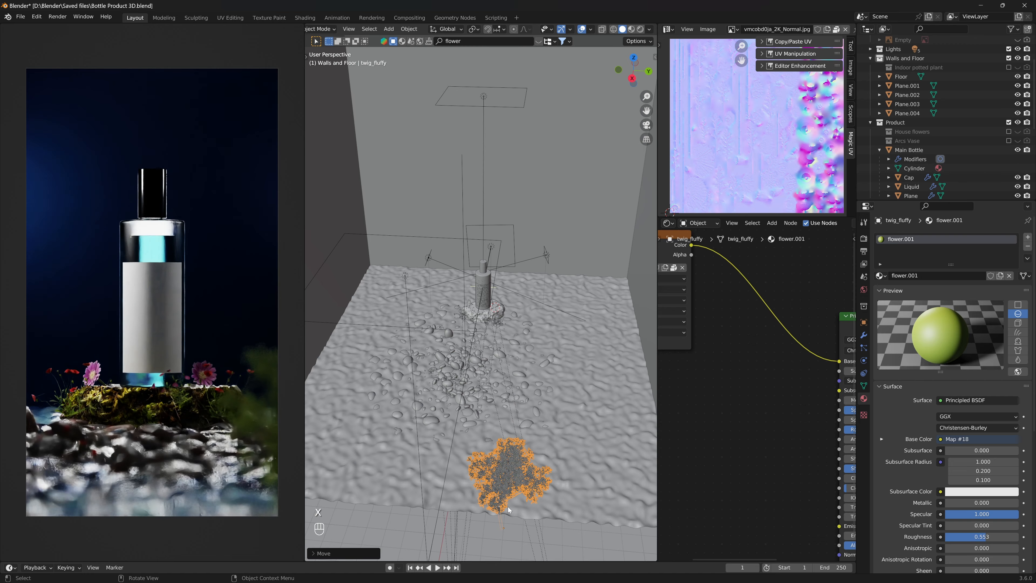
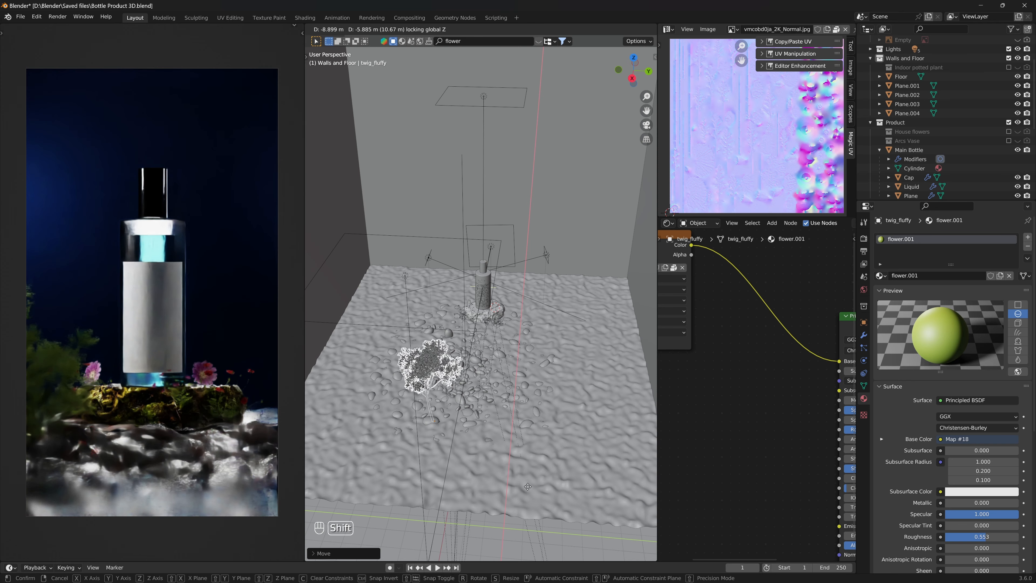
left_click(402, 481)
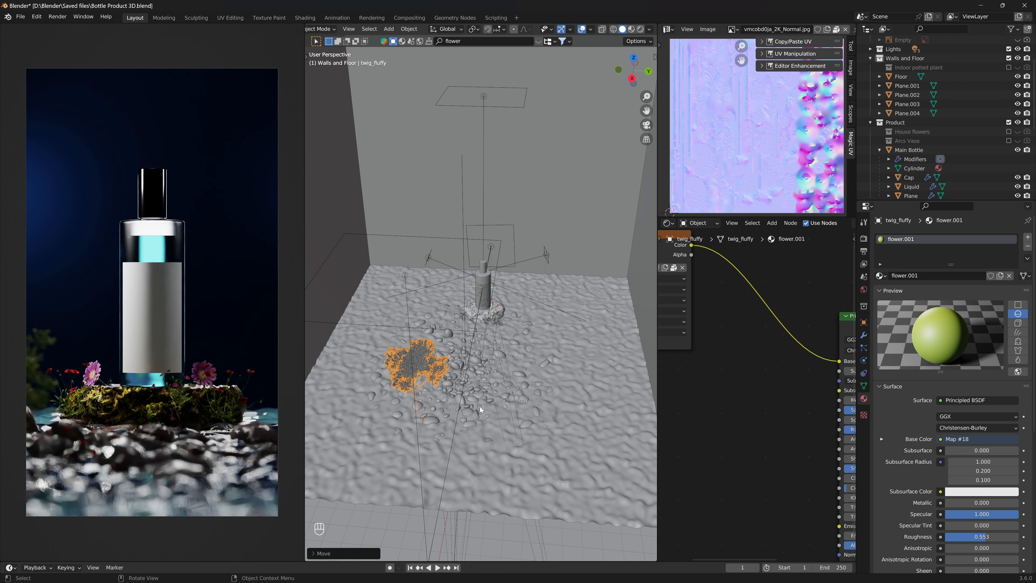
Separate the left half of the fluffy twig's foliage into its own object, using X-ray selection in the Right view
key("Tab")
middle_click_drag(456, 387, 467, 359)
key("alt+z")
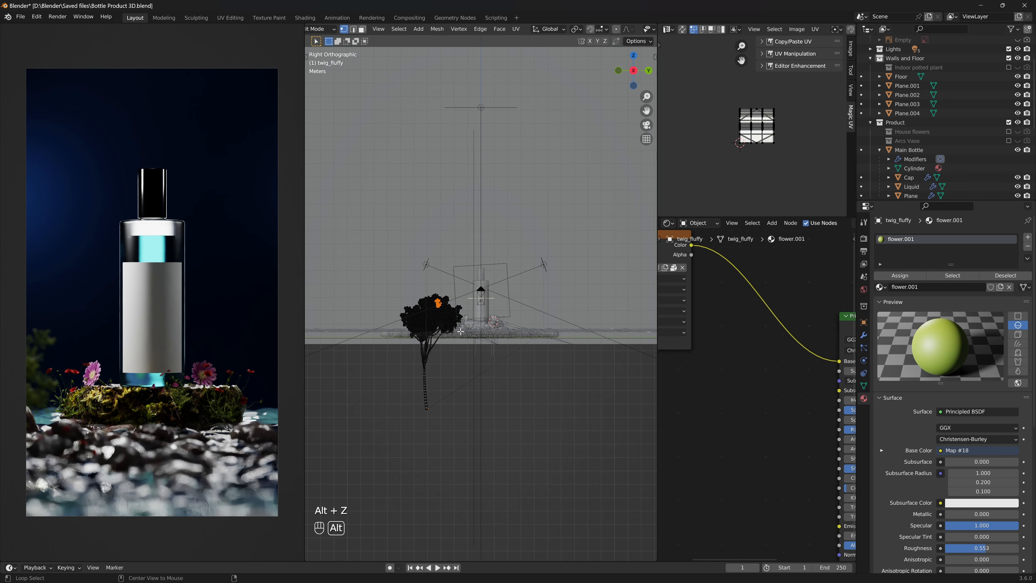
left_click_drag(366, 248, 405, 397)
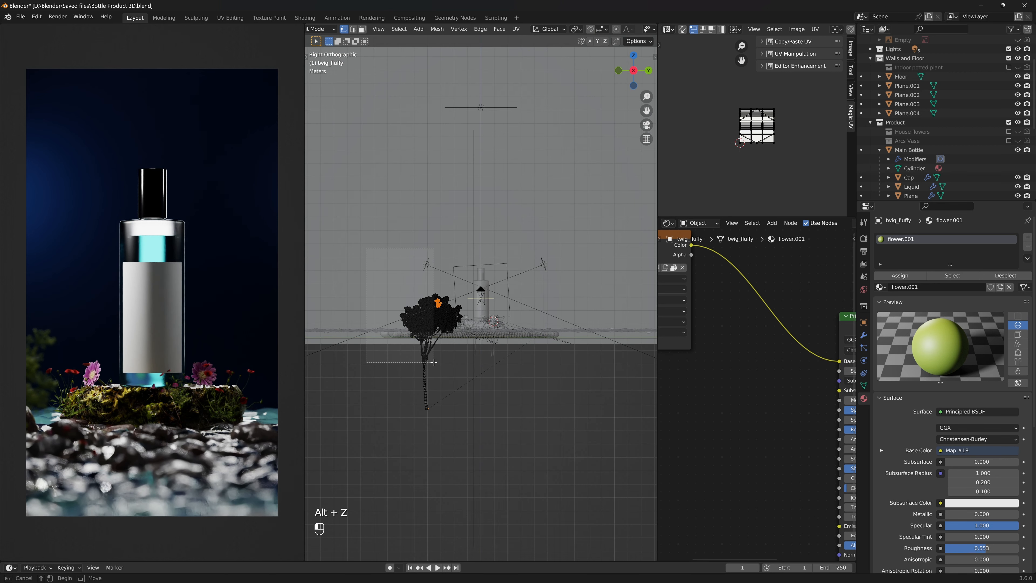
left_click_drag(425, 367, 425, 367)
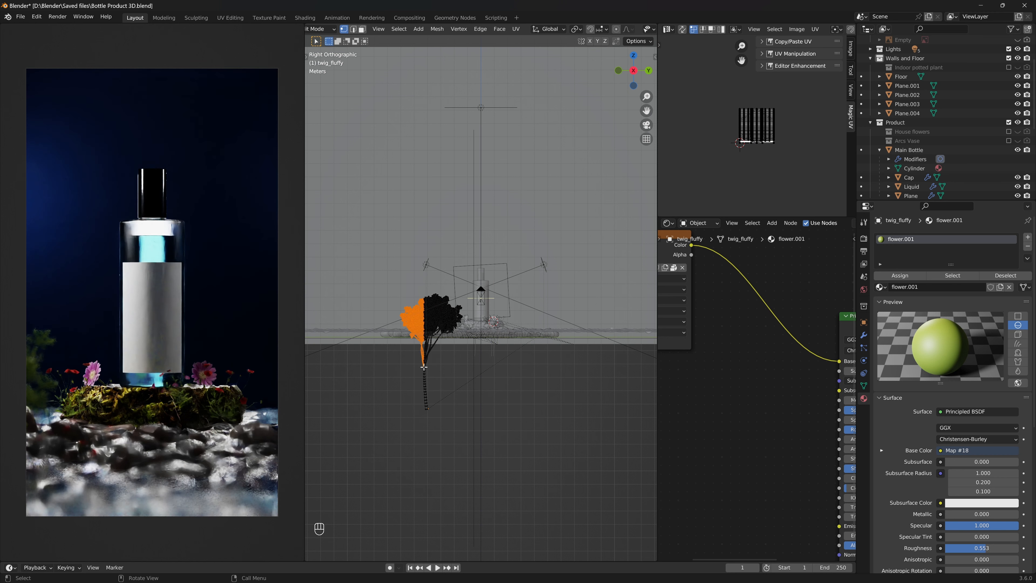
middle_click_drag(460, 375, 463, 381)
key("p")
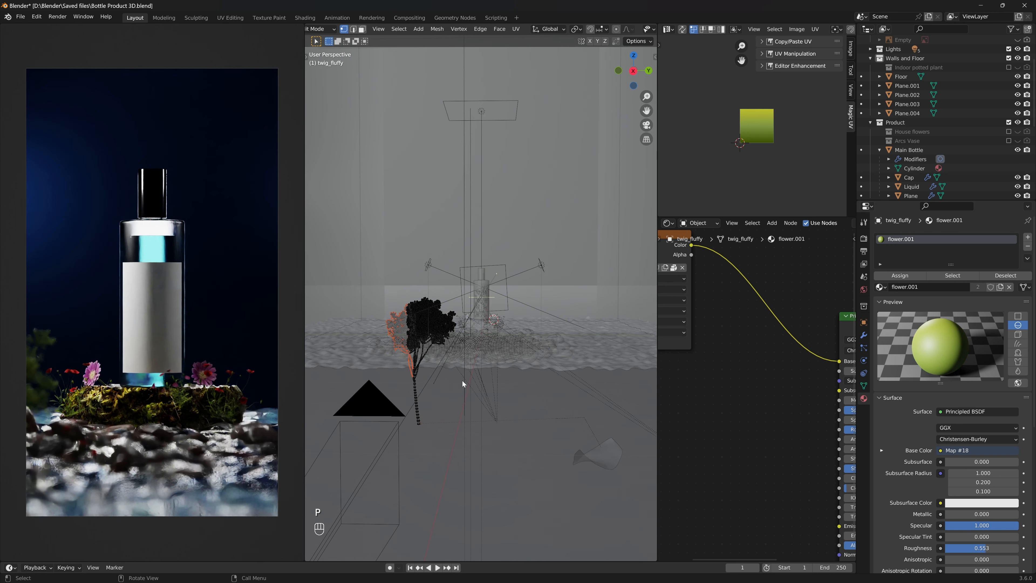
key("Tab")
Move the separated twig piece with Z locked to the right side of the bottle, closer to the camera
middle_click_drag(461, 380, 461, 388)
left_click(407, 325)
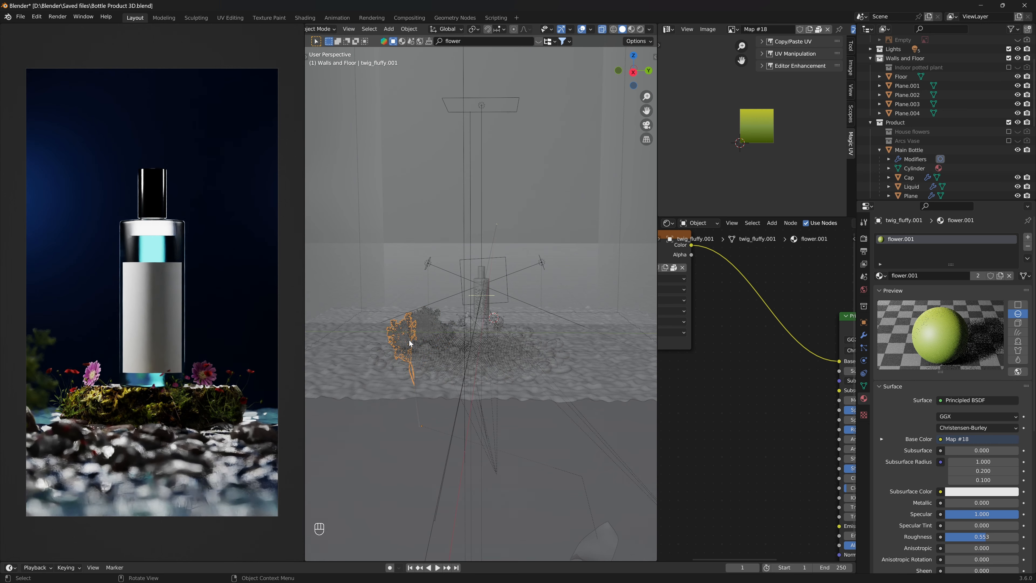
key("g")
key("shift+z")
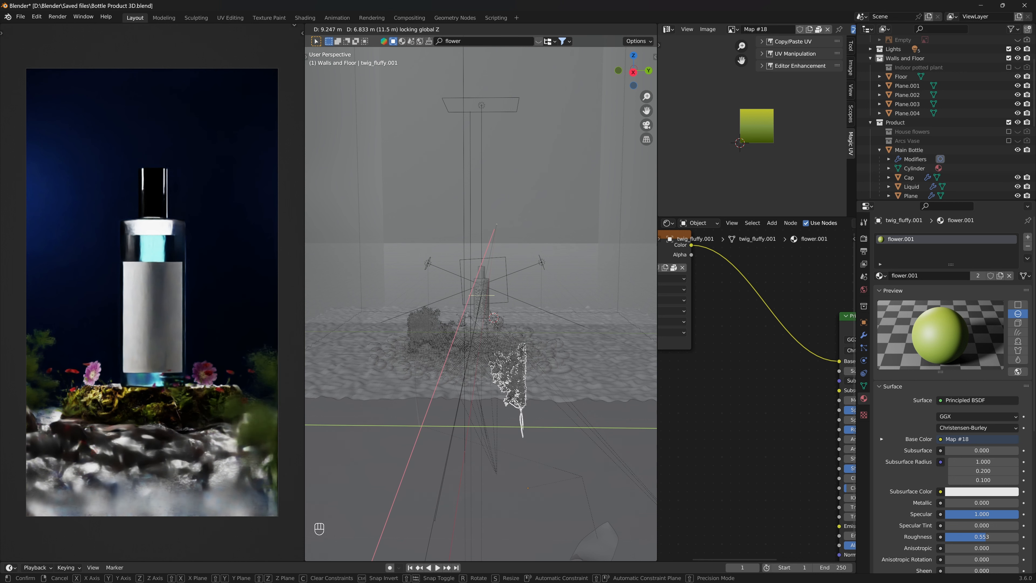
left_click(515, 399)
Raise the separated twig piece along Z, shift it along Y and fine-tune its height at the right edge of the camera frame
key("g")
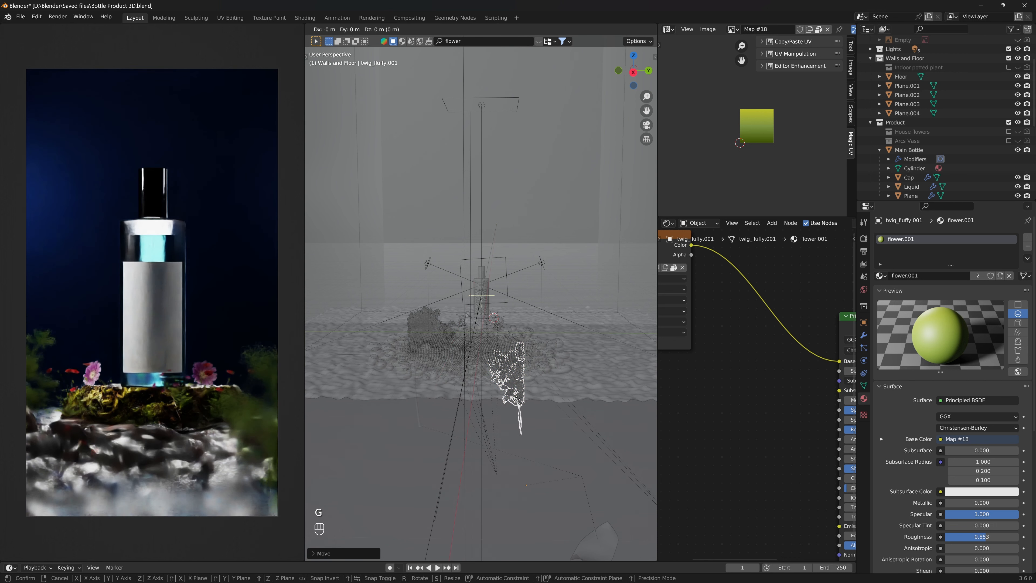
key("z")
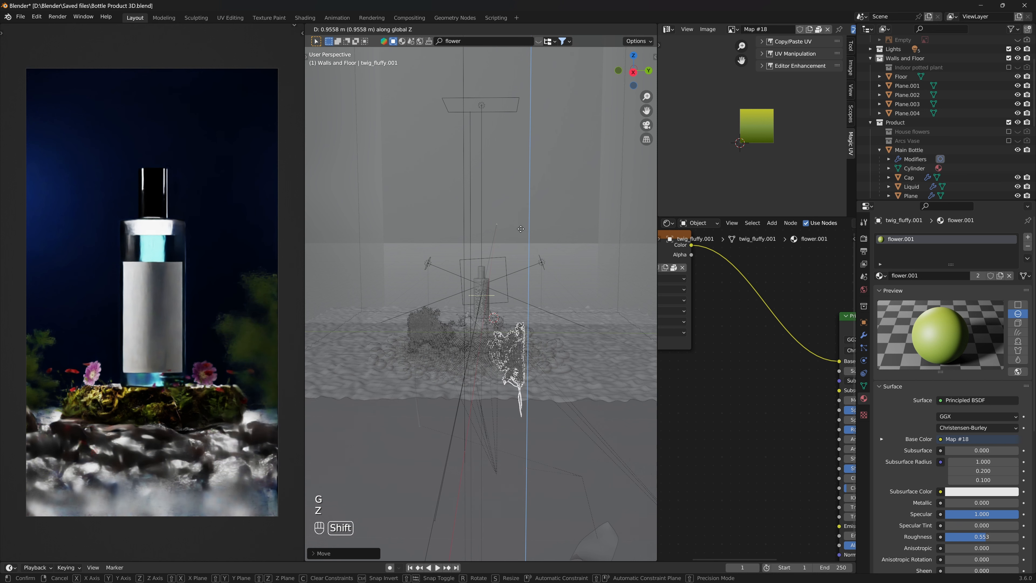
left_click(521, 171)
key("g")
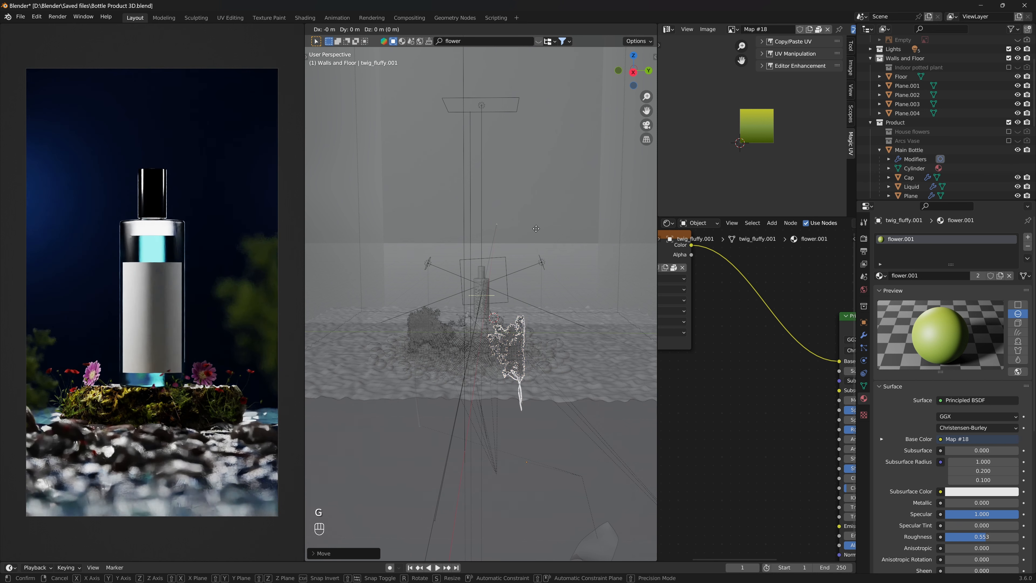
key("y")
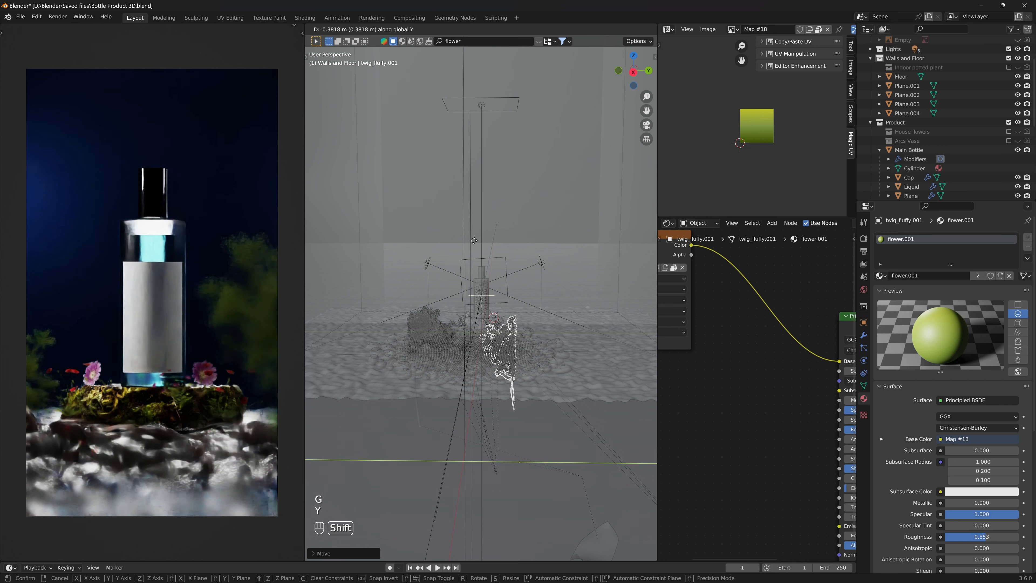
left_click(527, 245)
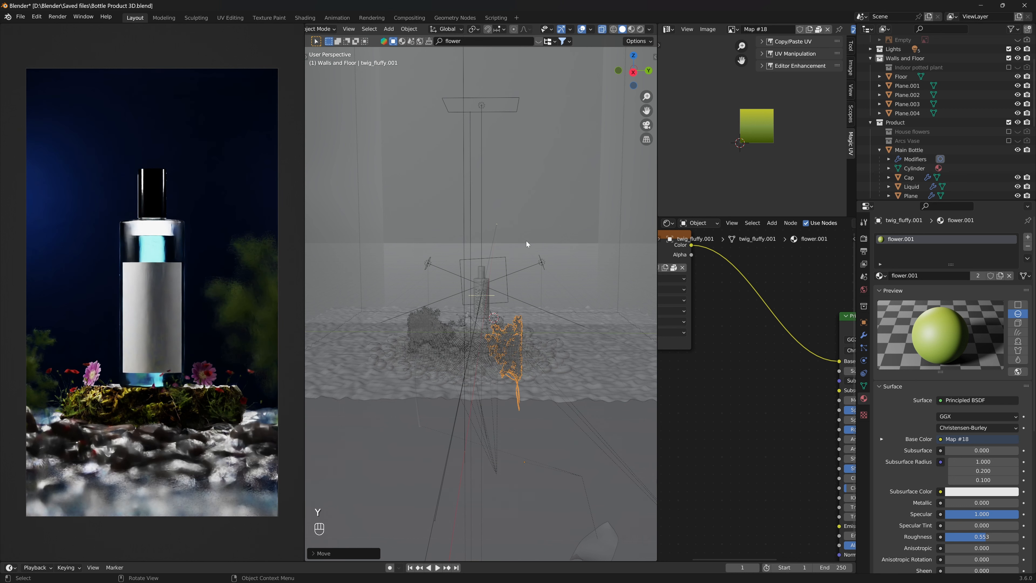
key("g")
key("z")
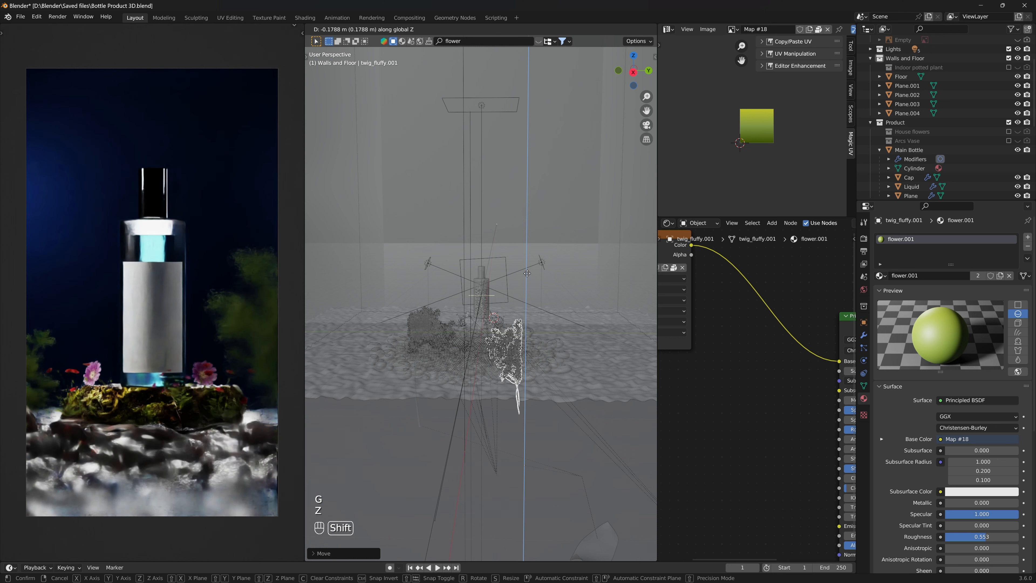
left_click(525, 302)
Apply the object transforms of both fluffy twig pieces and turn off X-ray
key("ctrl+a")
left_click(526, 303)
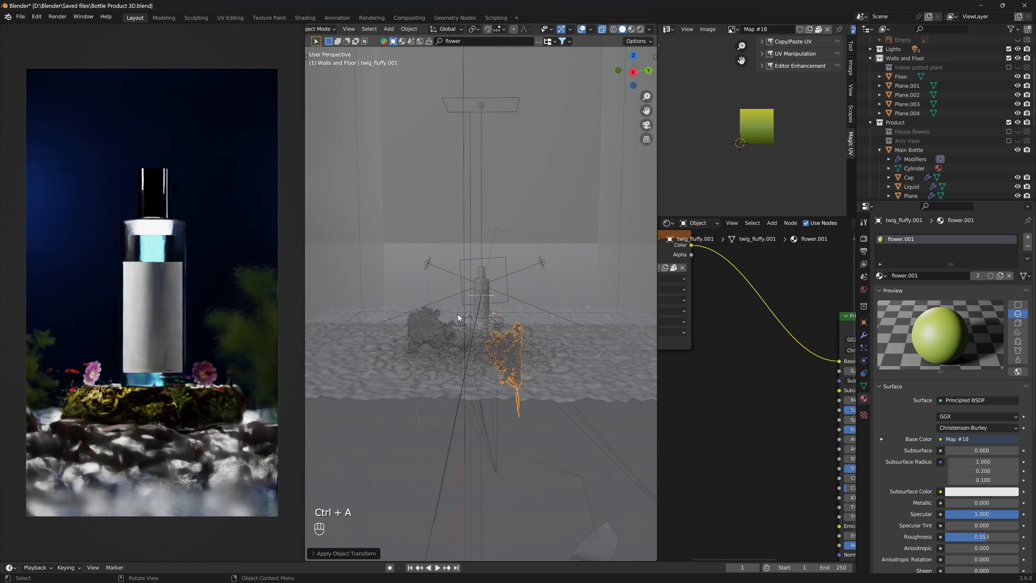
key("ctrl+a")
left_click(428, 330)
key("alt+z")
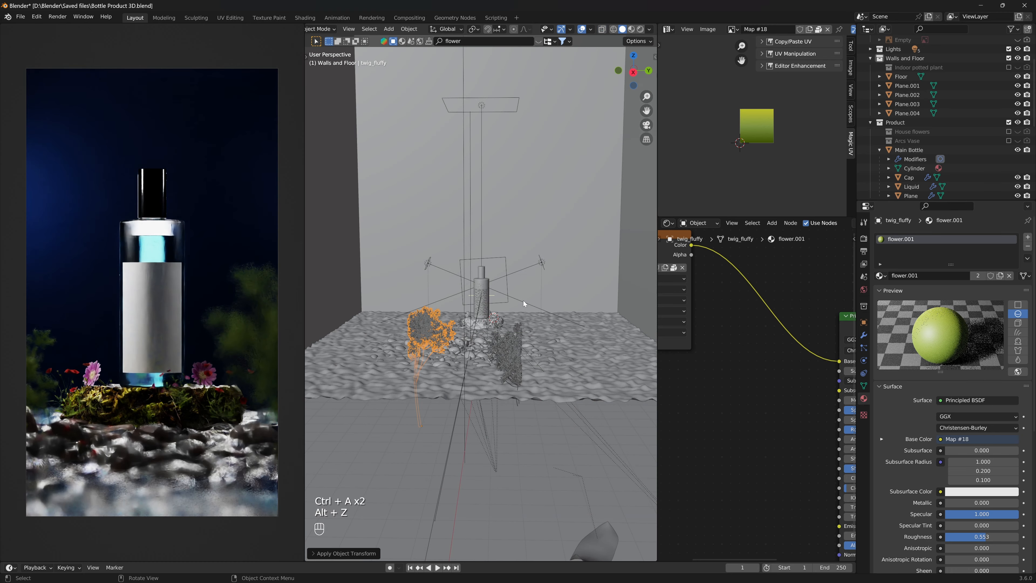
Save the Blender file
middle_click_drag(523, 302, 513, 365, "ctrl")
key("ctrl+s")
key("ctrl+s")
key("ctrl+s")
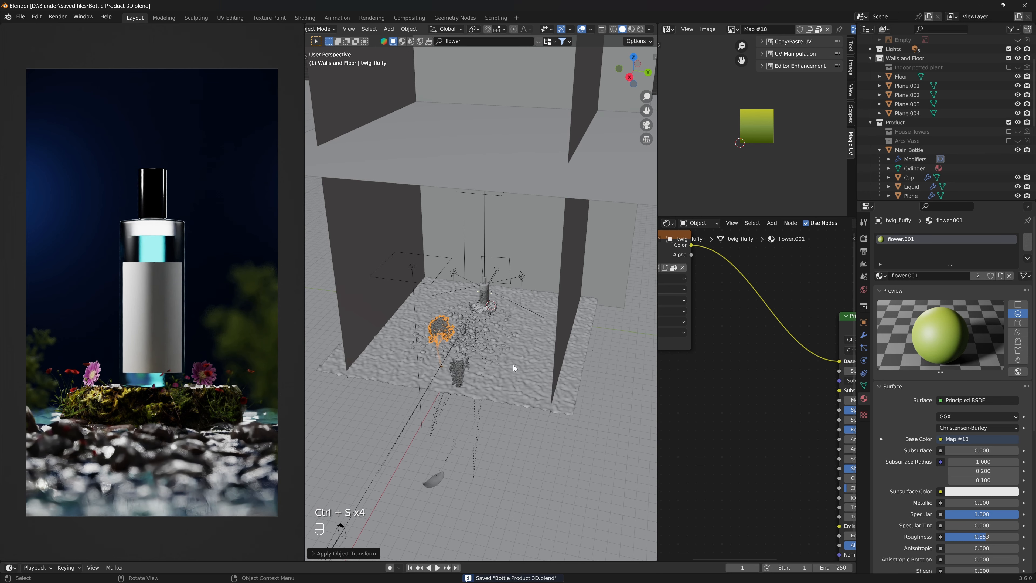
Move the leaf in front of the pebble floor with Z locked to the base of the bottle
middle_click_drag(496, 422, 499, 454)
left_click(445, 473)
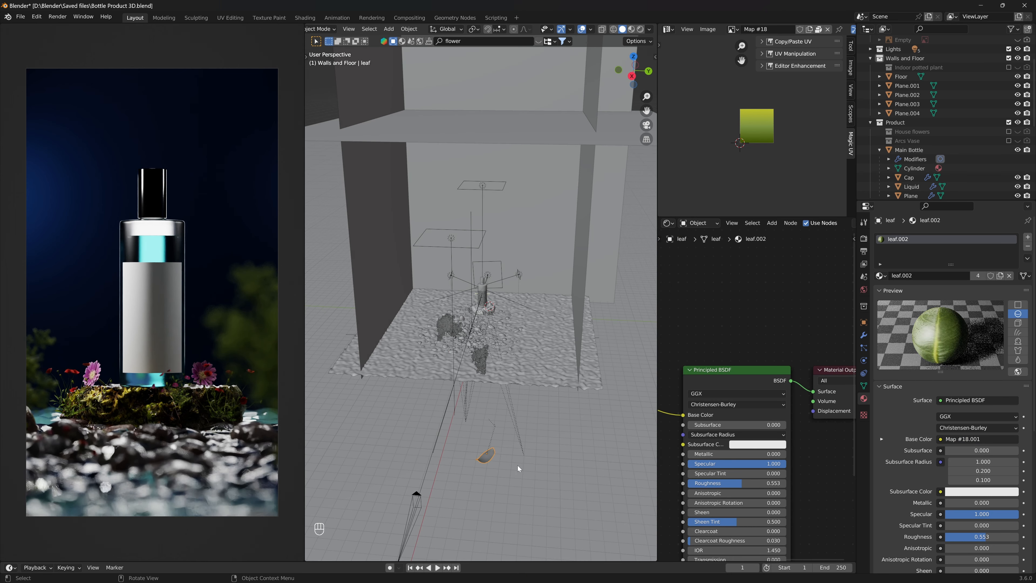
key("g")
key("shift+z")
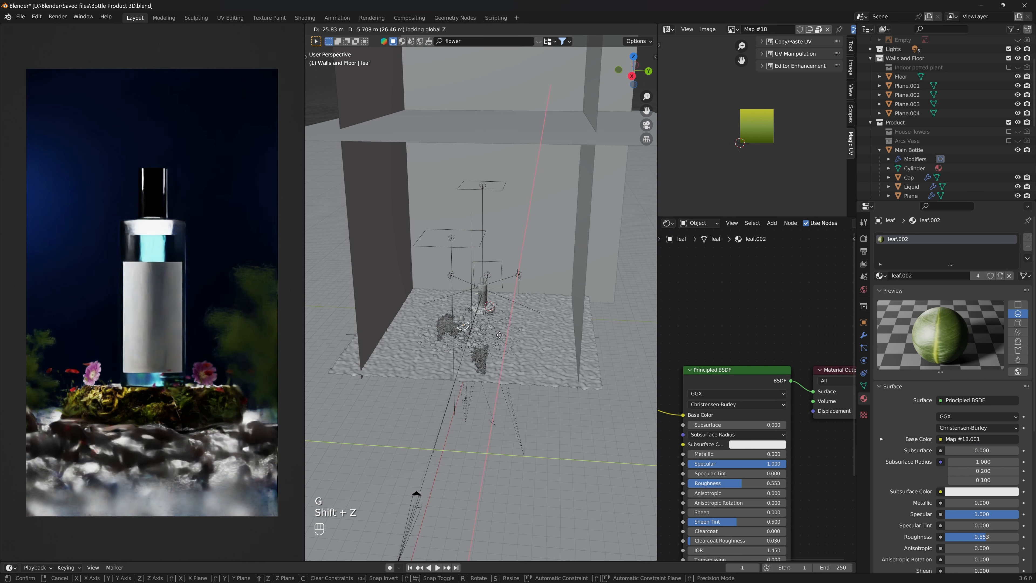
left_click(512, 320)
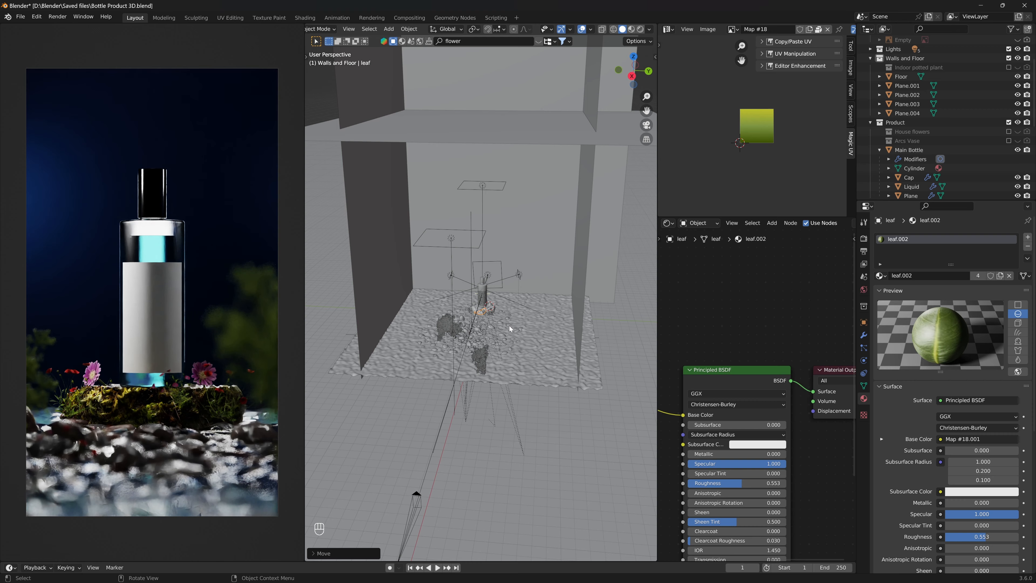
Shift the leaf with Z locked to just in front of the mossy rock under the bottle
key("KP_Decimal")
scroll(509, 325, "down", 2)
middle_click_drag(567, 397, 544, 390)
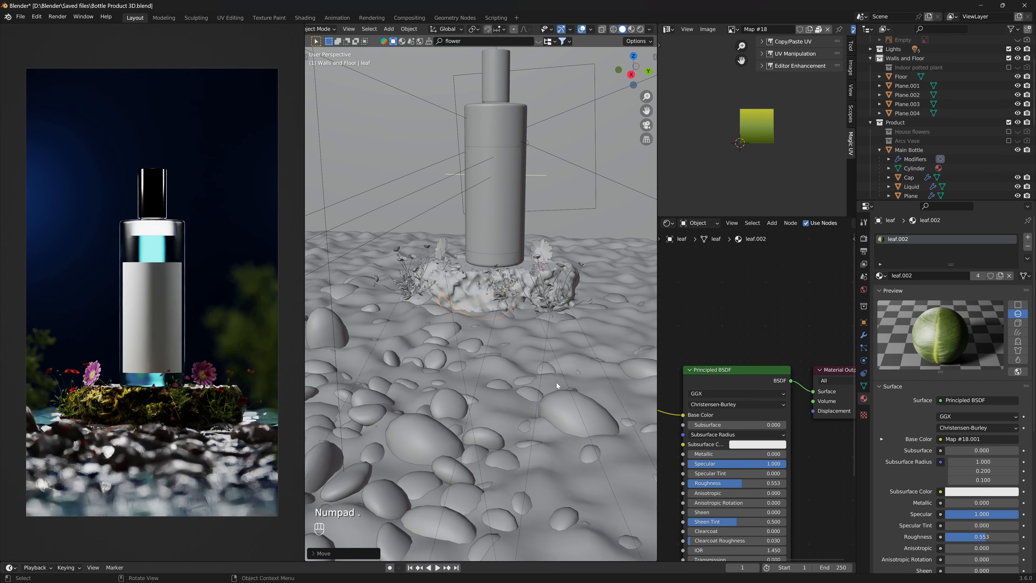
key("g")
key("shift+z")
left_click(528, 401)
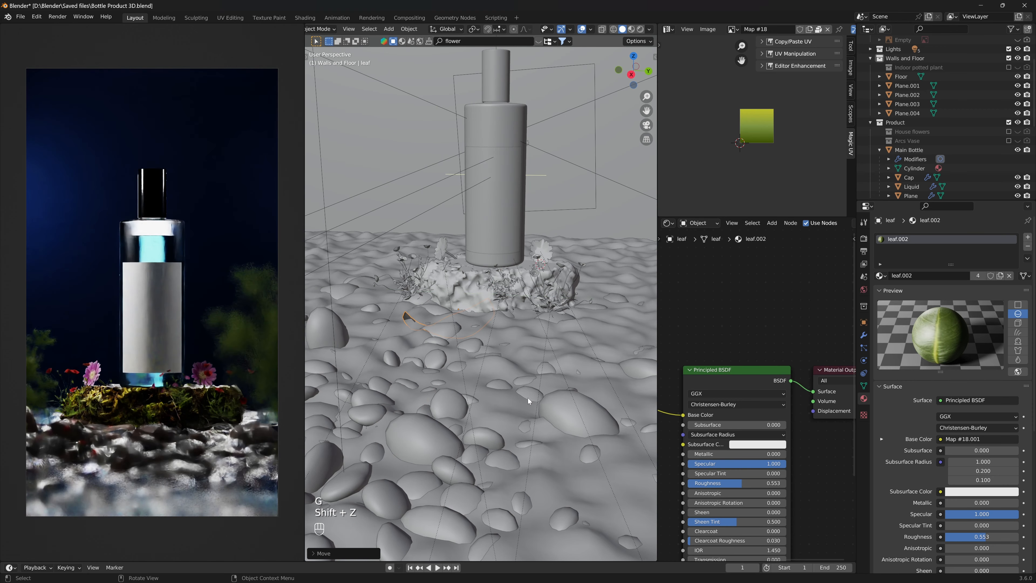
Raise the leaf along Z and scale it down against the front of the mossy rock
key("g")
key("z")
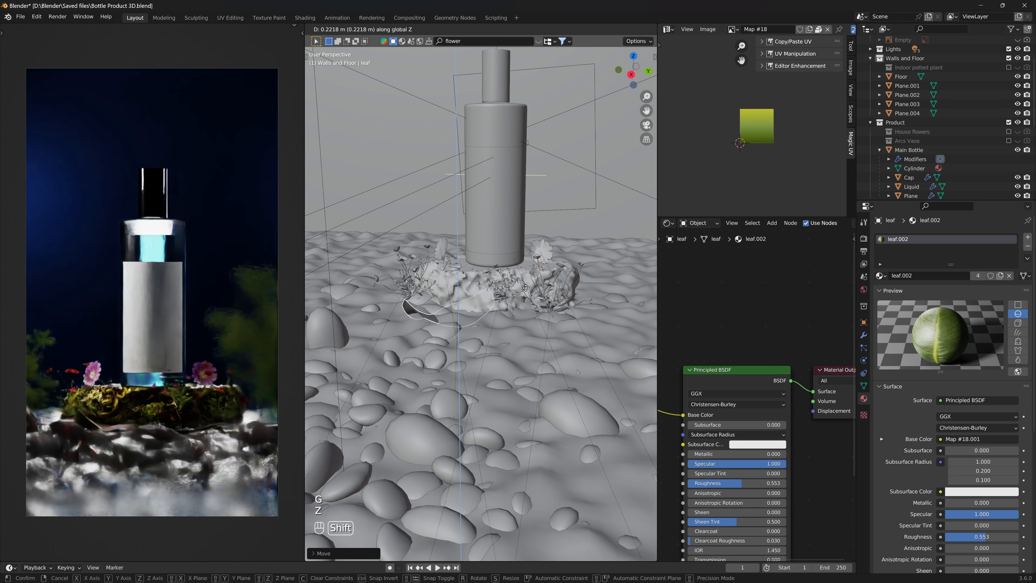
left_click(526, 288)
key("s")
left_click(484, 323)
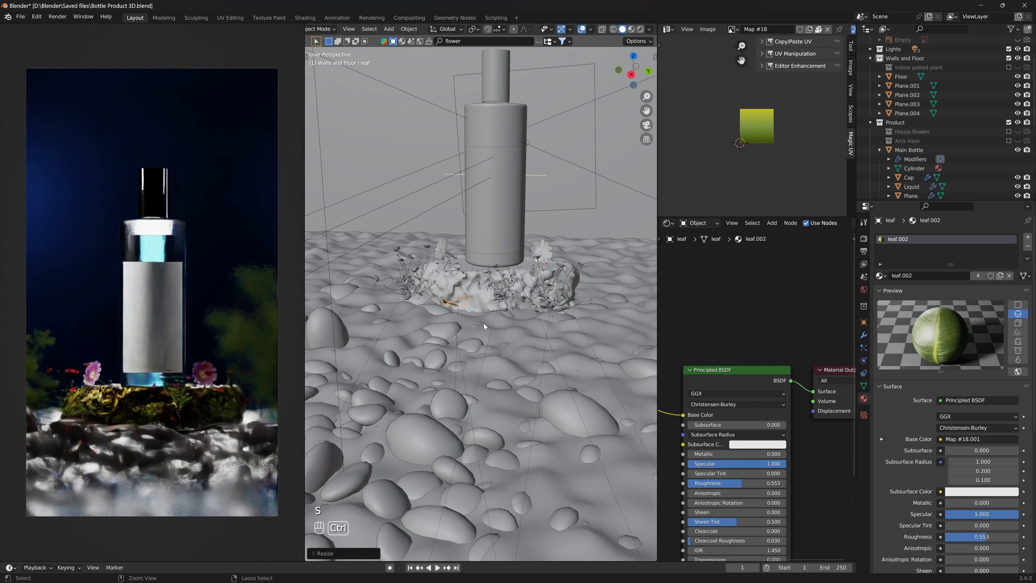
Apply the object transform to the scaled-down leaf
key("ctrl+a")
left_click(483, 322)
key("KP_Decimal")
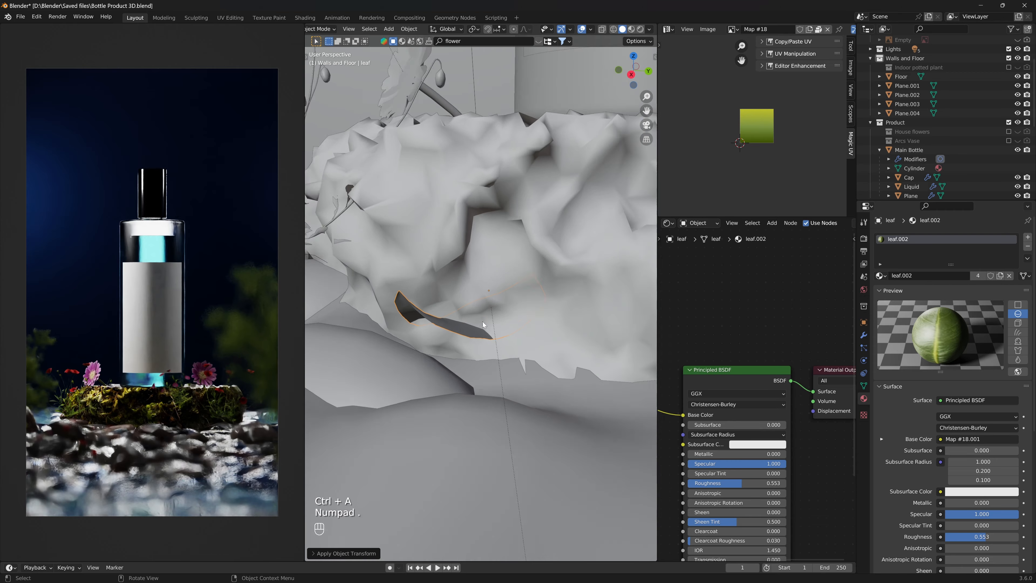
scroll(482, 322, "down", 5)
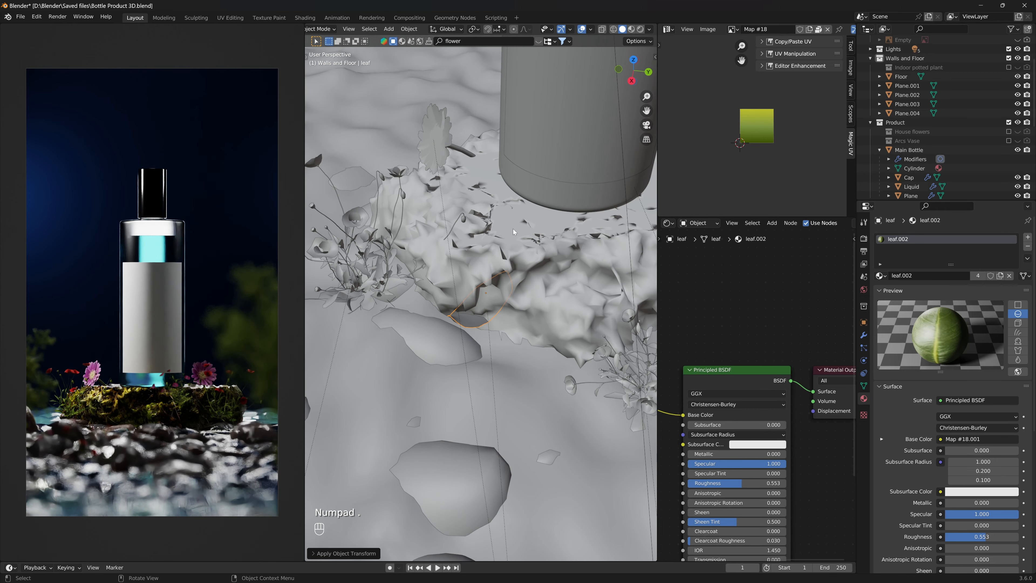
Turn on Face Project snapping and move the leaf onto the front side of the mossy rock
left_click(499, 29)
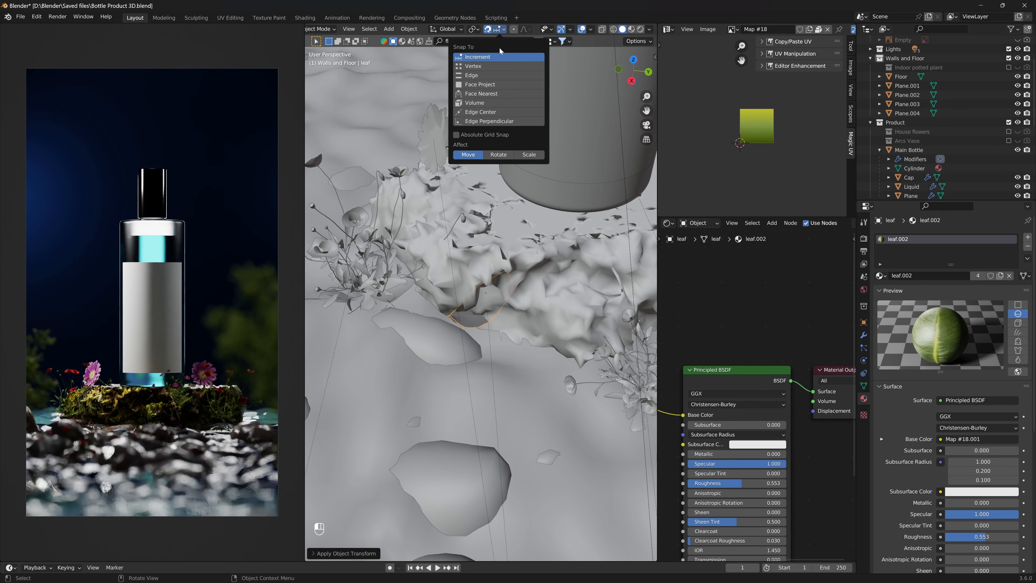
left_click(480, 84)
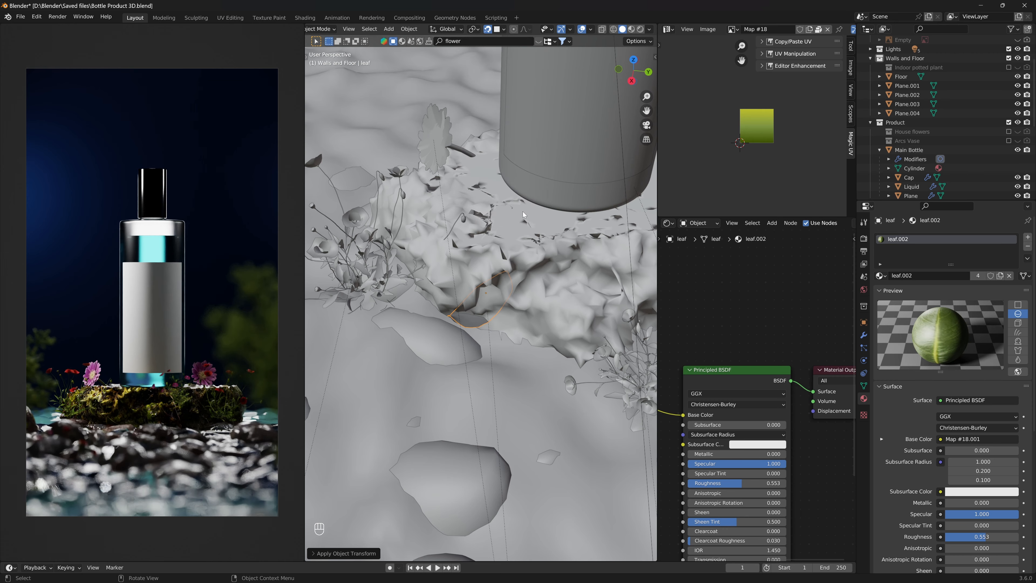
key("g")
left_click(517, 227)
middle_click_drag(580, 245, 517, 237)
key("g")
key("g")
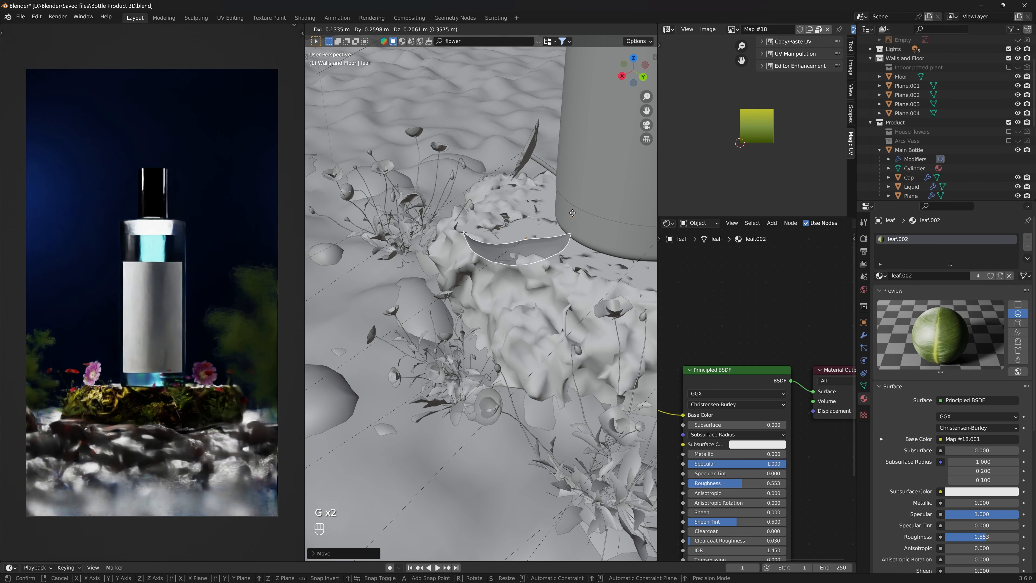
left_click(540, 227)
middle_click_drag(539, 227, 562, 269)
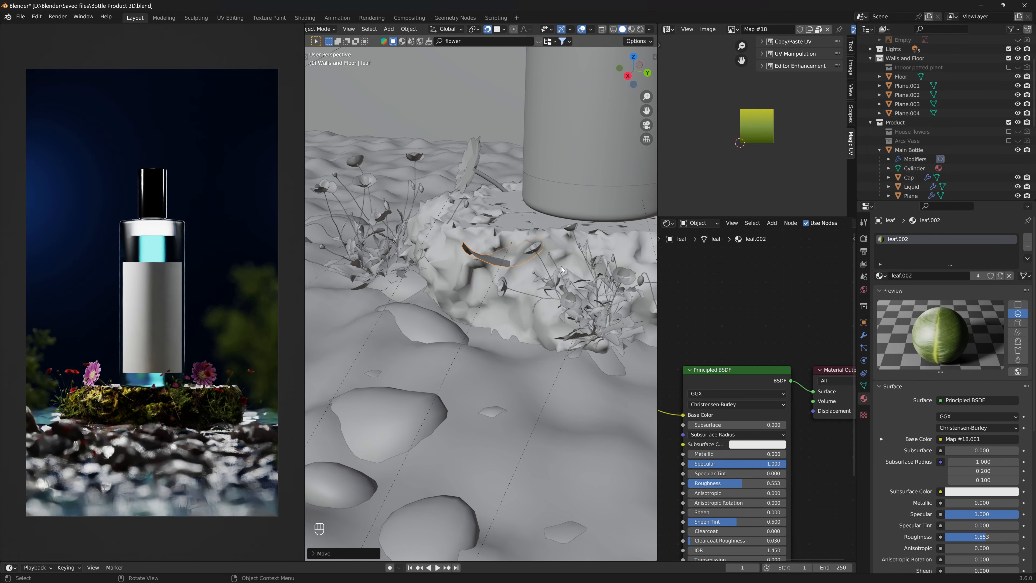
Set the leaf's origin to its geometry
right_click(513, 262)
mouse_move(518, 298)
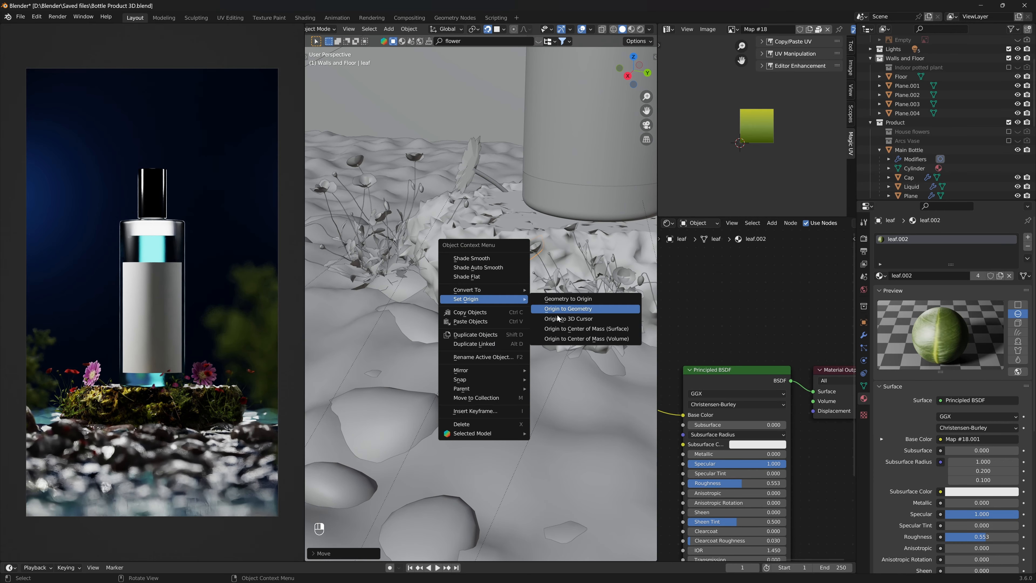
left_click(560, 309)
mouse_move(528, 280)
middle_mouse_down()
mouse_move(432, 271)
mouse_move(509, 253)
mouse_move(533, 266)
middle_mouse_up()
Clear the leaf's parent while keeping its transformation
right_click(522, 262)
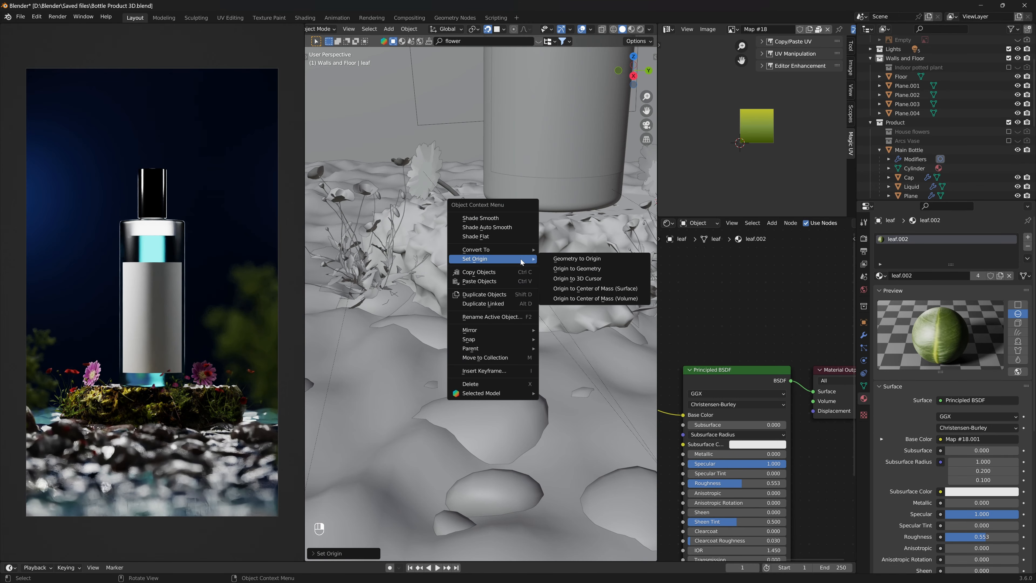
mouse_move(527, 348)
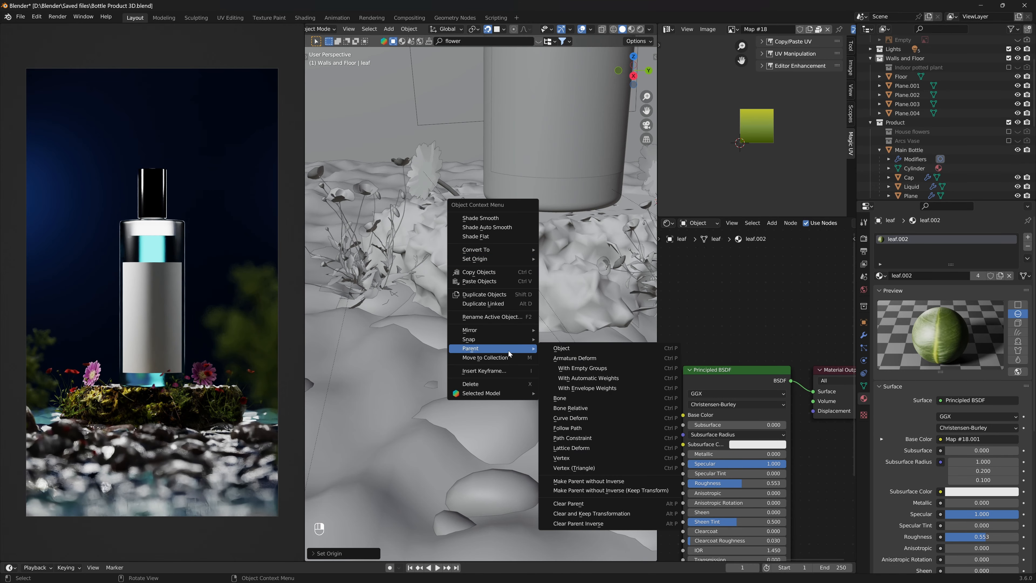
left_click(615, 514)
middle_click_drag(530, 294, 505, 283)
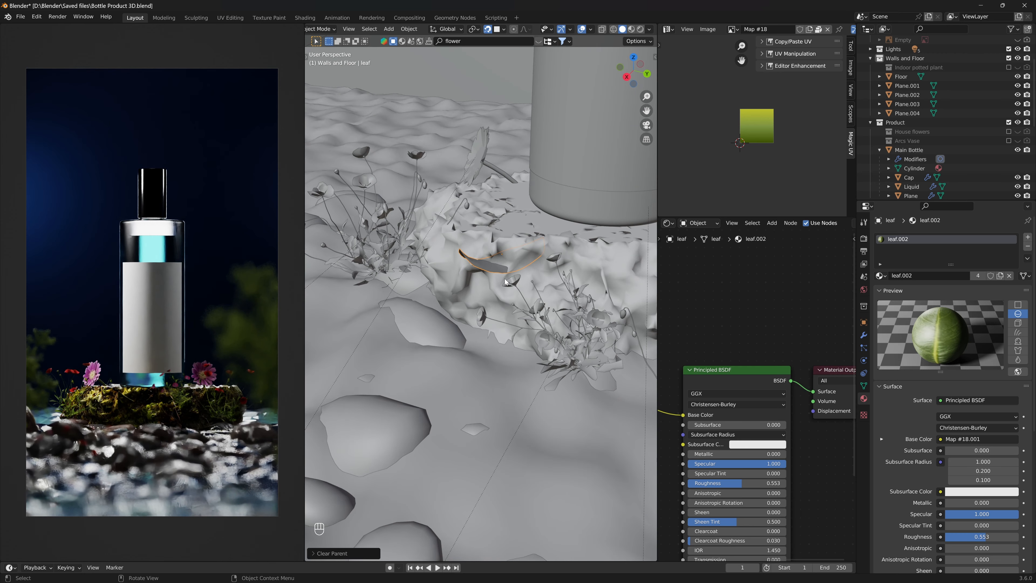
Set the unparented leaf's origin again so it sits at the leaf itself
right_click(529, 270)
mouse_move(529, 269)
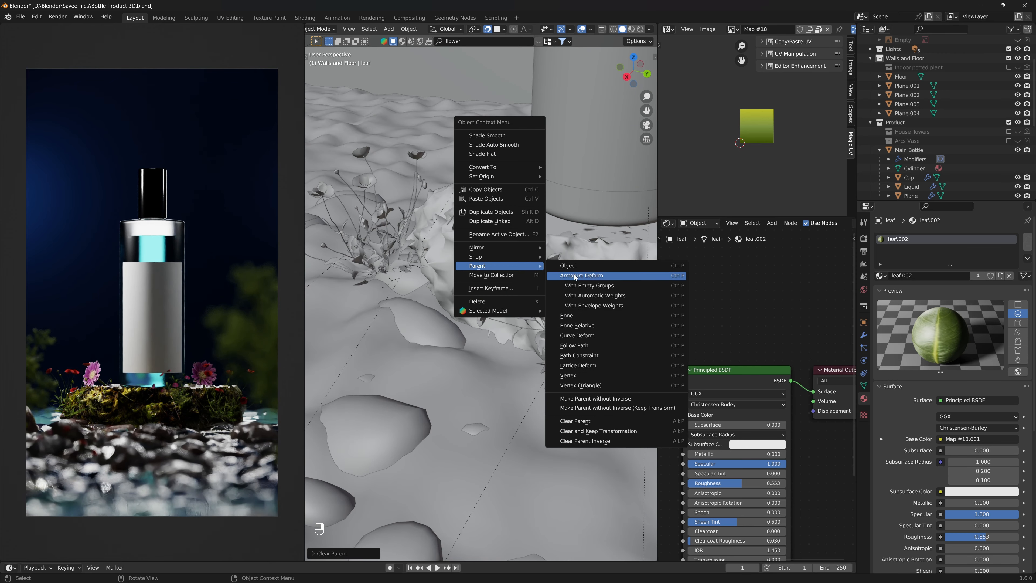
mouse_move(497, 176)
left_click(588, 196)
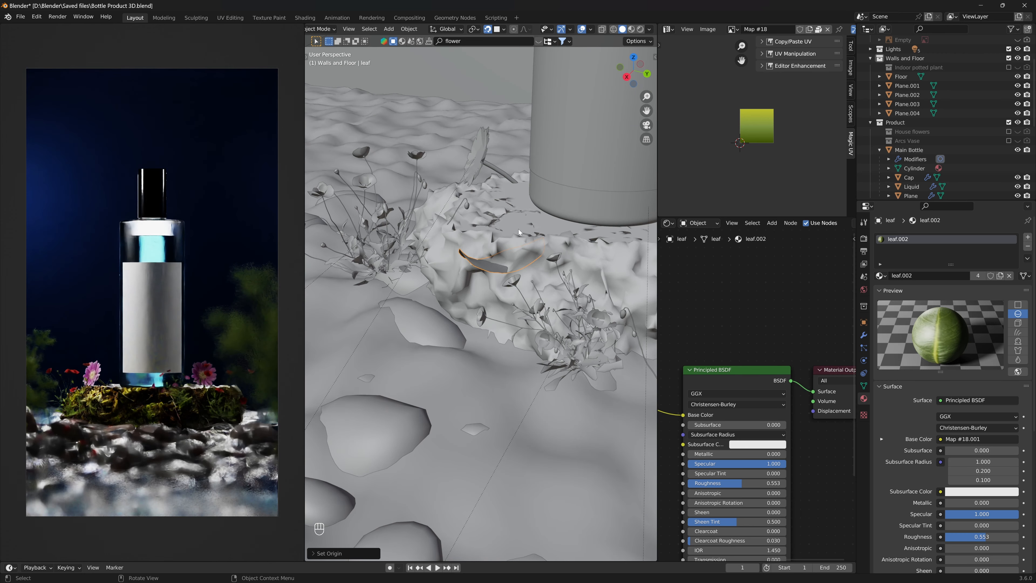
right_click(519, 232)
left_click(548, 270)
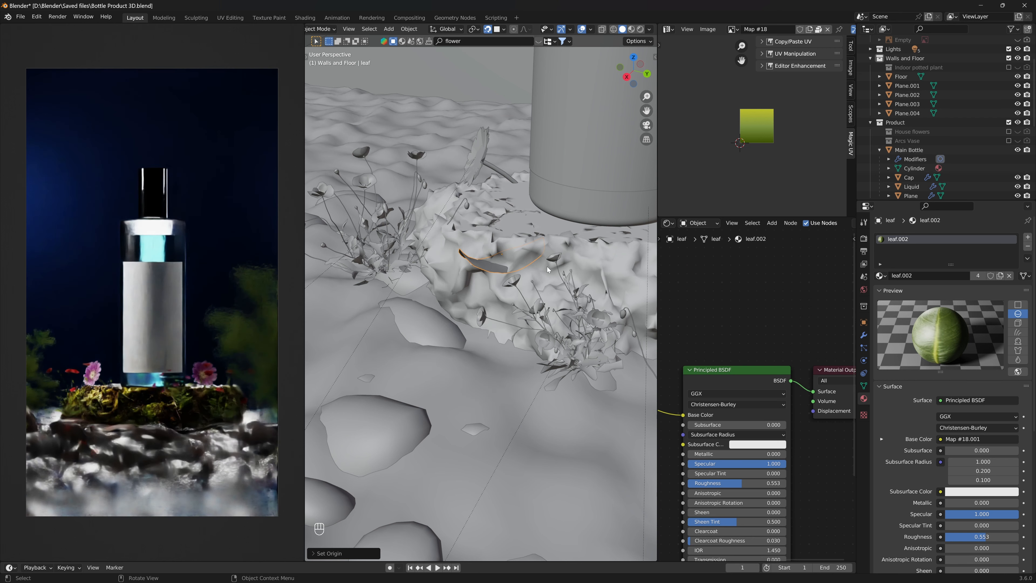
Move the leaf with snapping onto the top edge of the mossy rock beside the bottle's base
middle_click_drag(548, 270, 532, 220)
key("g")
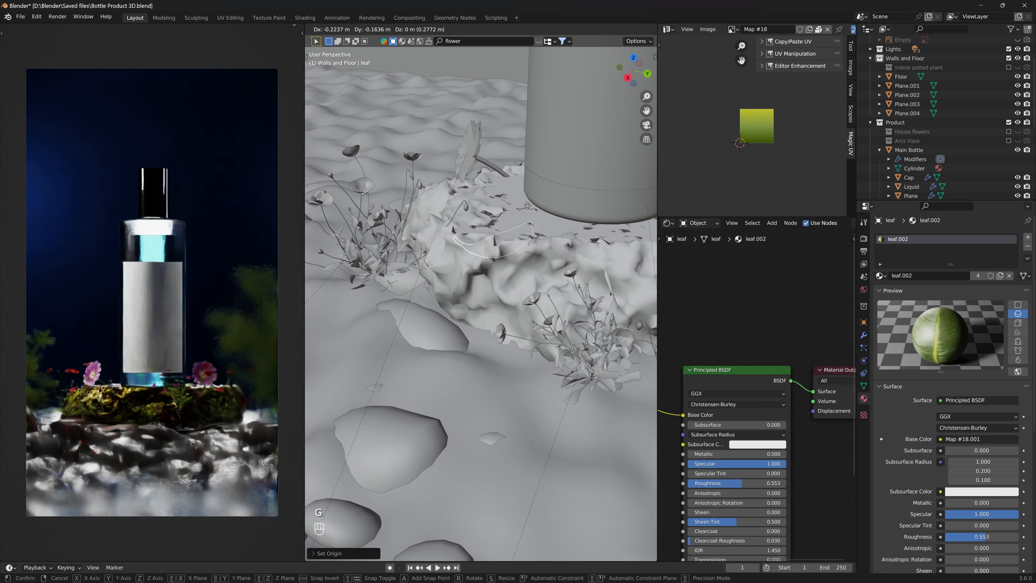
left_click(542, 186)
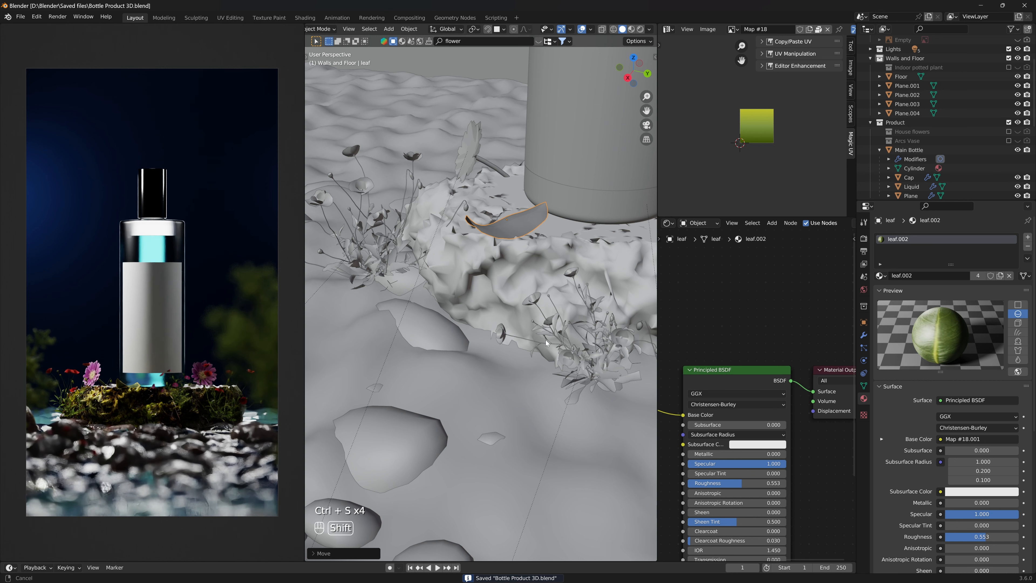
Duplicate the leaf and place the copy among the pebbles in front of the mossy rock
scroll(547, 343, "down", 8)
middle_click_drag(486, 359, 519, 344)
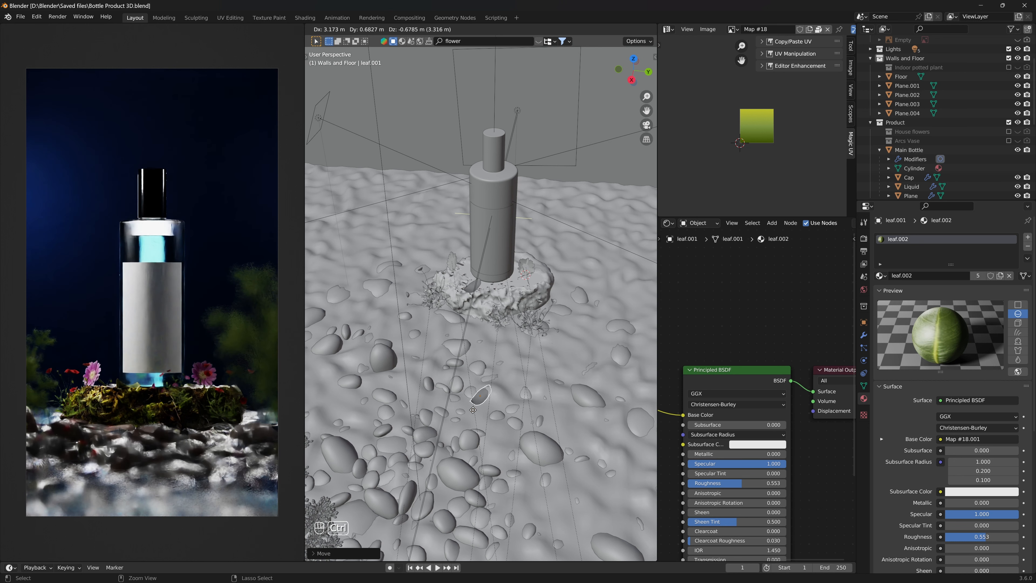
key("ctrl")
key("ctrl")
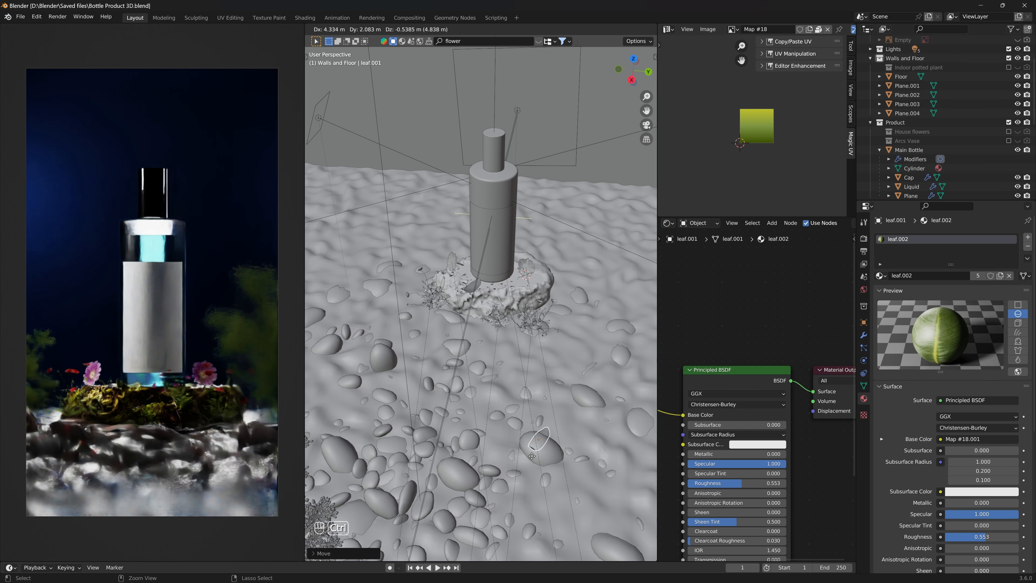
left_click(472, 441)
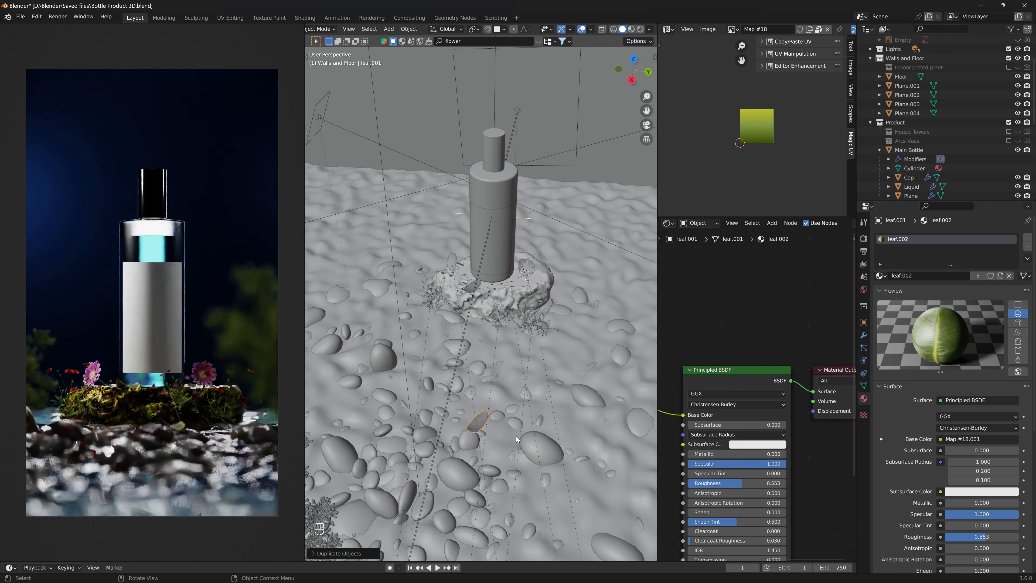
Rotate the leaf copy about the Z axis so it points in a different direction from the original
key("r")
key("z")
left_click(548, 295)
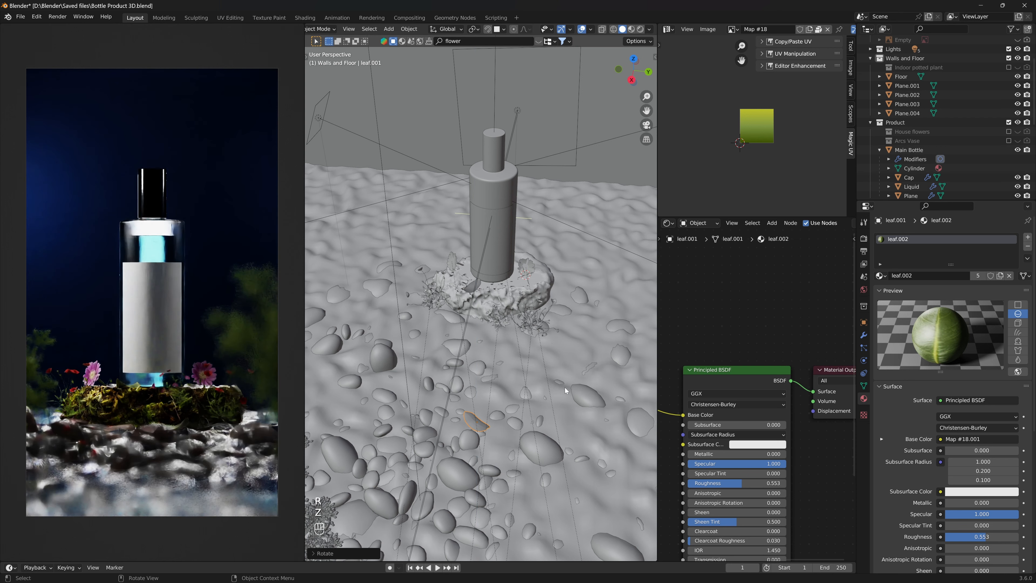
Rotate the leaf copy among the pebbles freely with Trackball rotation so it arches over them
mouse_move(564, 388)
middle_mouse_down()
mouse_move(556, 420)
mouse_move(559, 404)
middle_mouse_up()
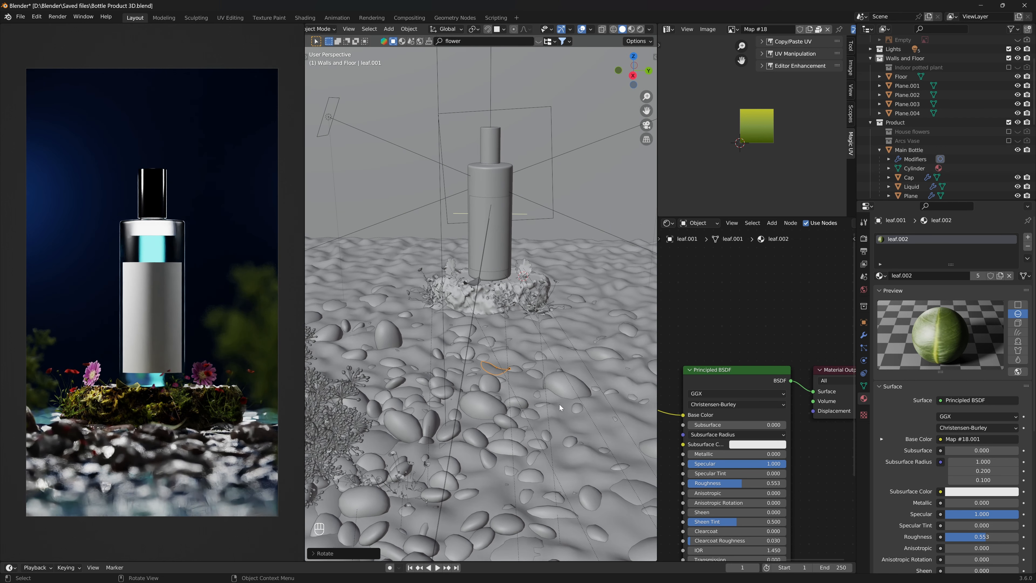
key("r")
key("r")
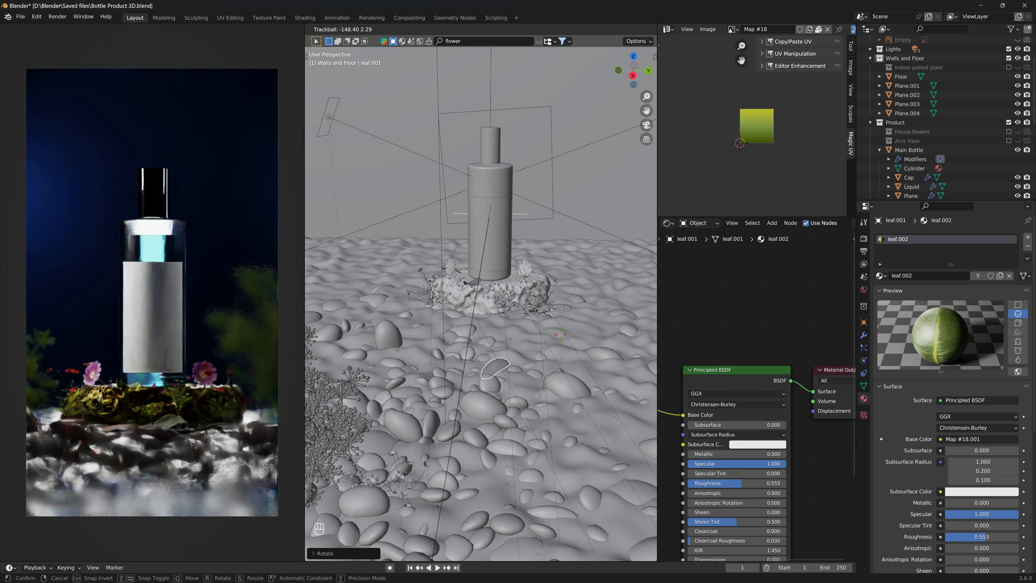
left_click(561, 328)
Move the leaf copy onto a nearby pebble in front of the mossy rock and apply its object transform
scroll(507, 391, "up", 5)
middle_click_drag(560, 327, 532, 415)
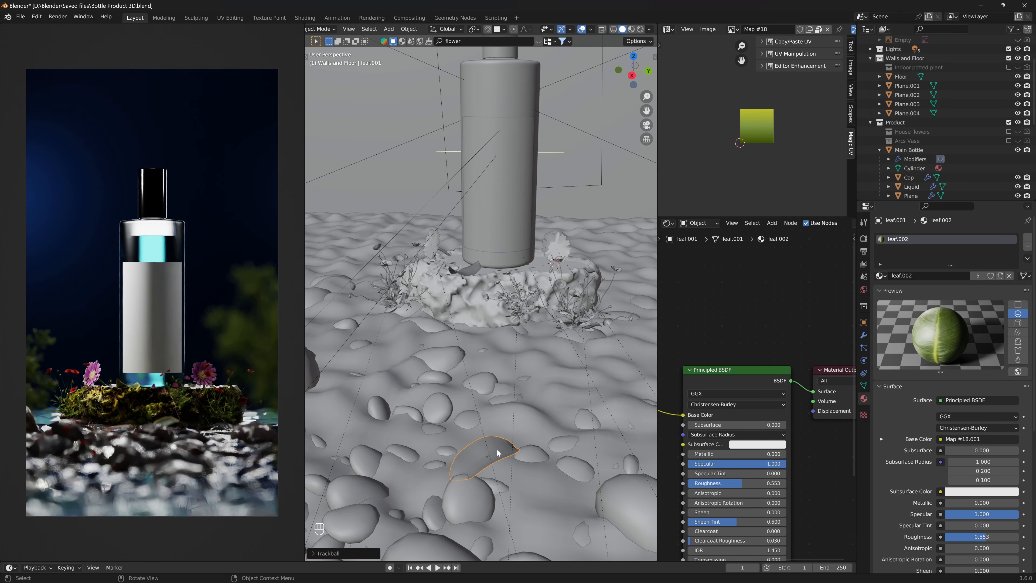
key("g")
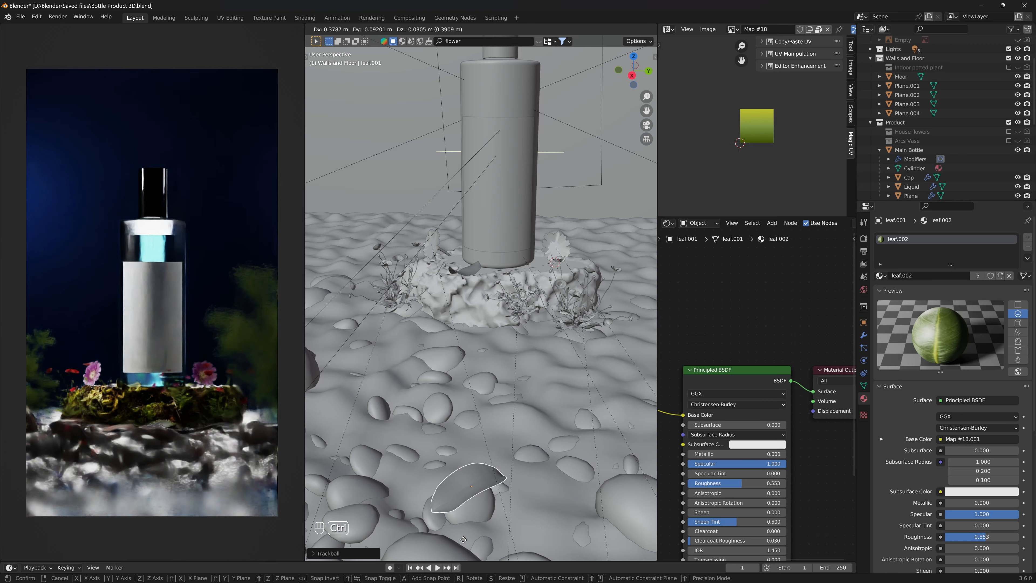
left_click(525, 494)
middle_click_drag(526, 495, 472, 438)
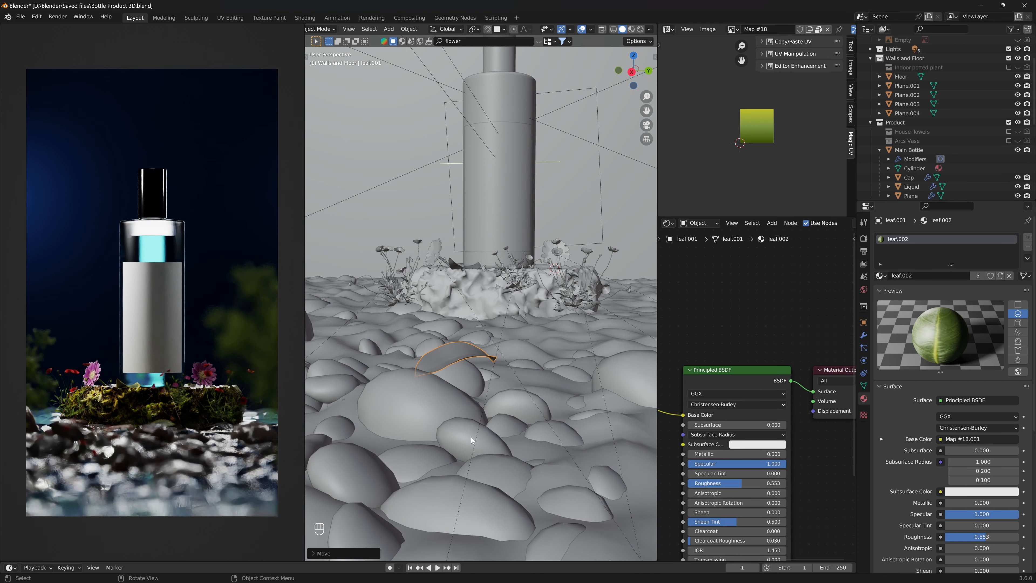
key("ctrl+a")
left_click(471, 438)
Lower the leaf copy slightly along the Z axis and tilt it about the X axis over the pebble
mouse_move(496, 395)
middle_mouse_down()
mouse_move(471, 390)
mouse_move(505, 400)
middle_mouse_up()
key("g")
key("z")
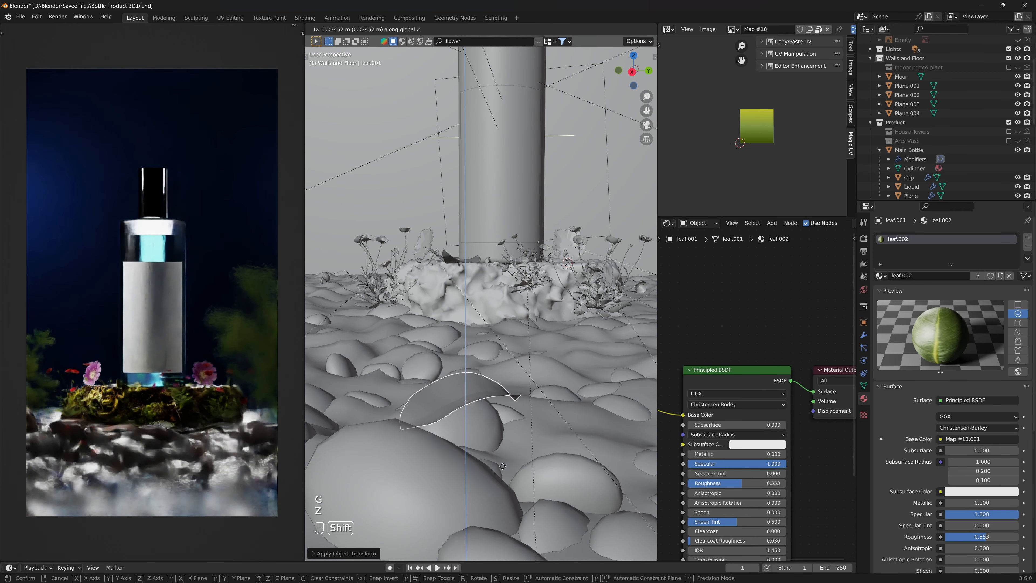
left_click(487, 519)
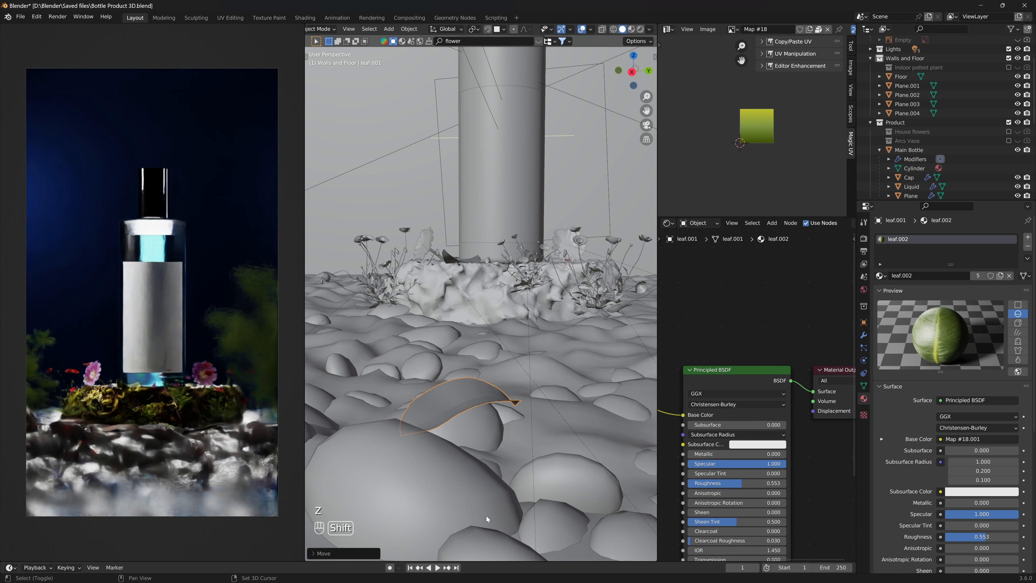
key("r")
key("z")
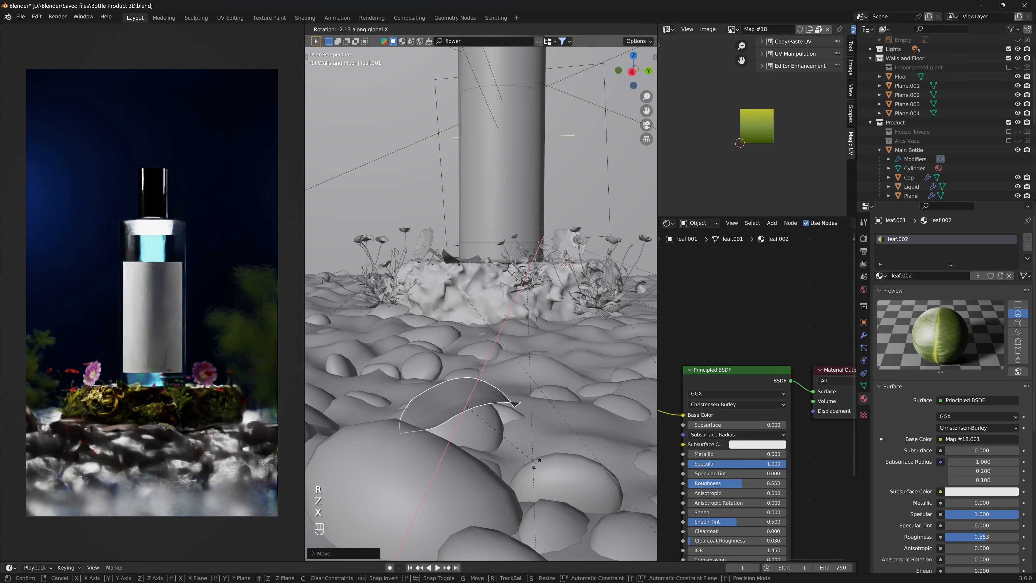
left_click(524, 484)
Apply the pebble leaf's object transform and save the file
key("ctrl+a")
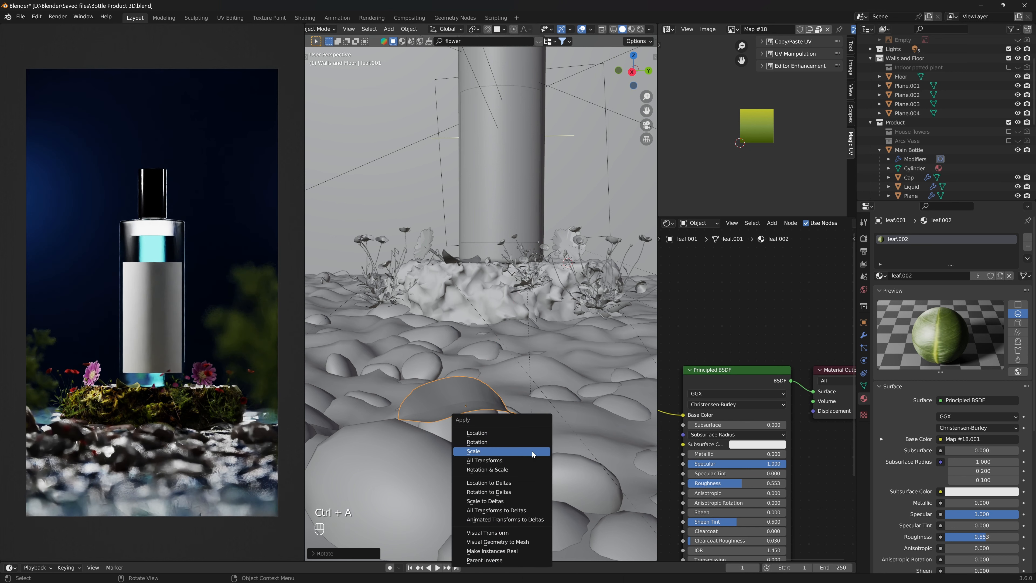
key("ctrl+a")
left_click(465, 409)
key("ctrl+s")
key("ctrl+s")
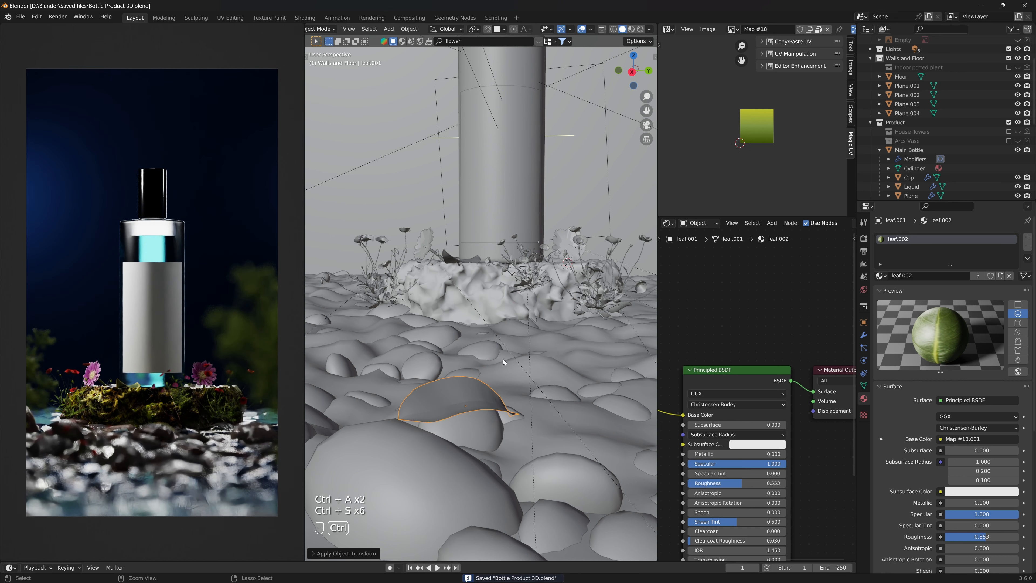
Duplicate the leaf on the mossy rock and place the copy across the bottle's base without changing its height
middle_click_drag(504, 362, 506, 355)
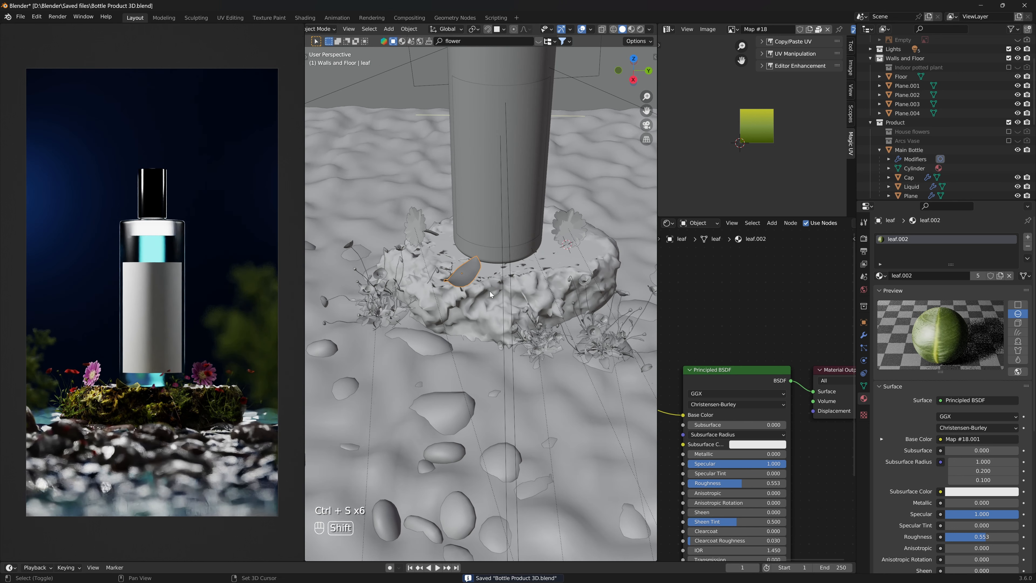
key("shift+d")
key("shift+z")
left_click(573, 281)
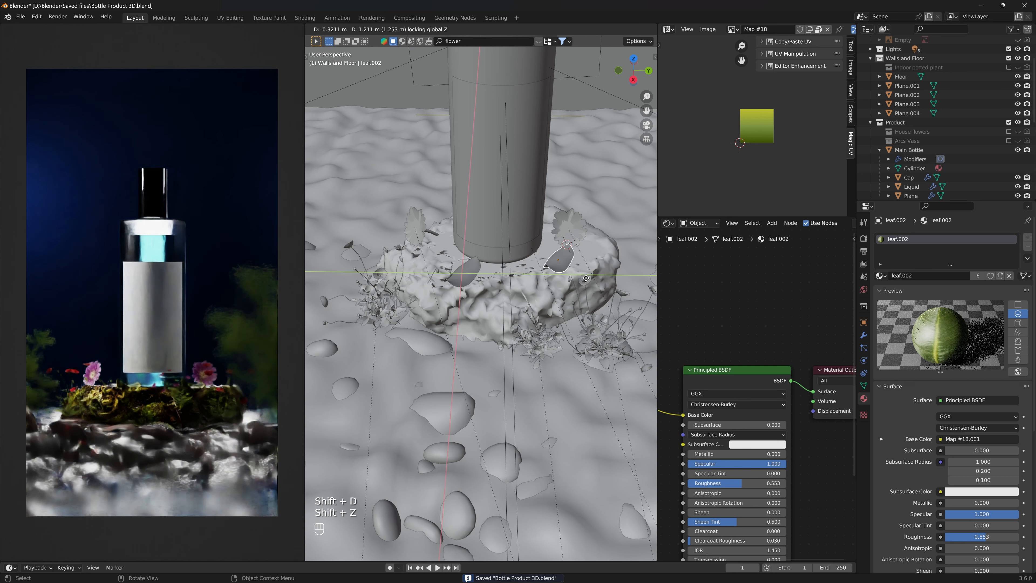
Rotate the new rock leaf about the Z axis and shift it horizontally away from the bottle toward the rock's outer edge
key("r")
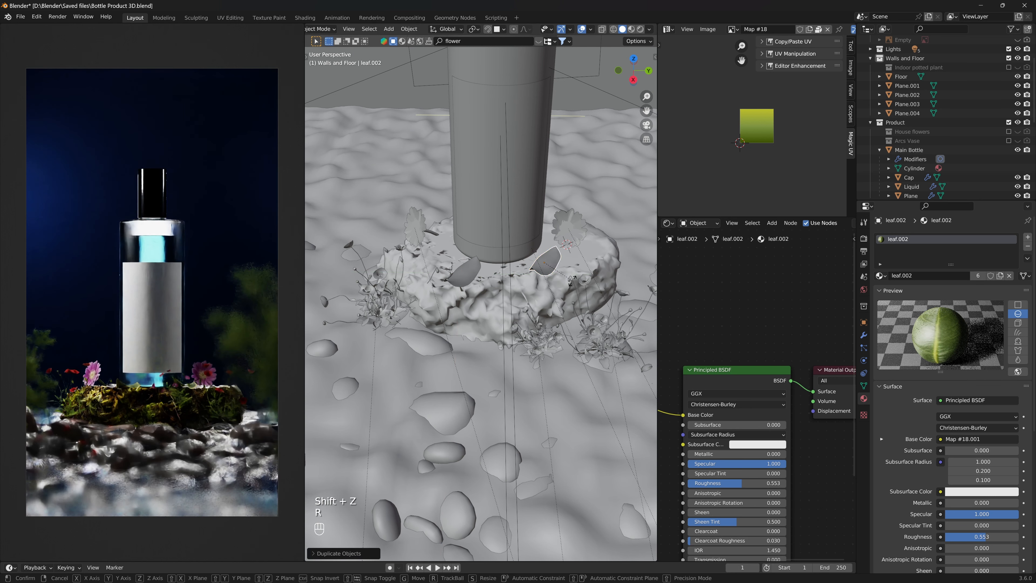
key("z")
left_click(596, 250)
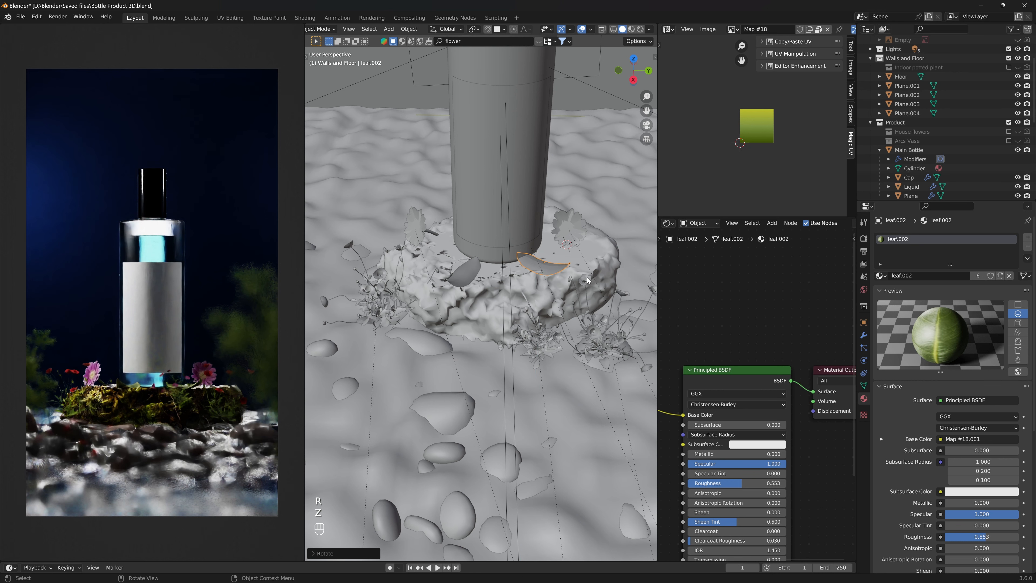
key("g")
key("shift+z")
left_click(597, 281)
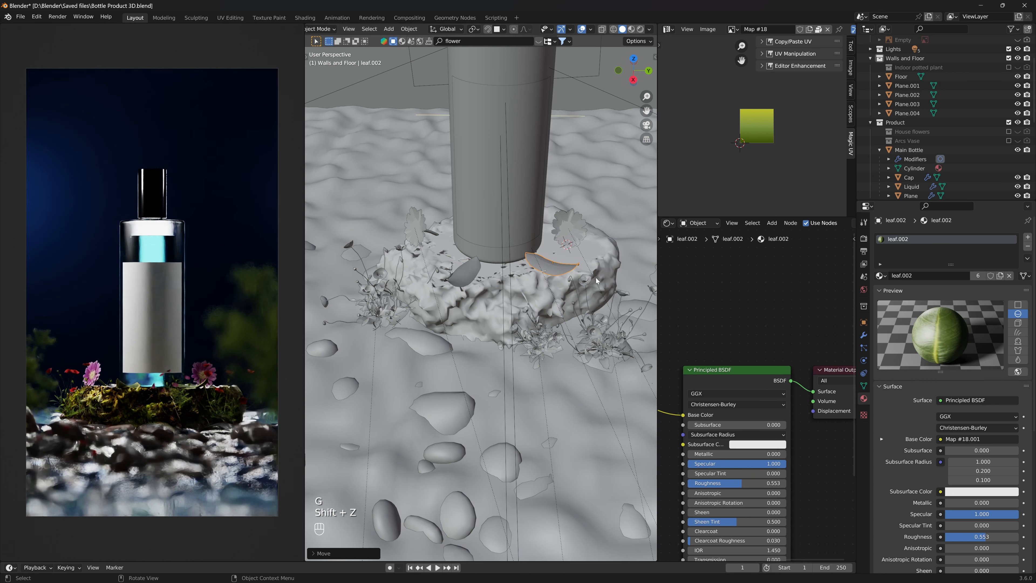
Turn the new rock leaf once more about the Z axis and apply its object transform
key("r")
key("z")
left_click(604, 227)
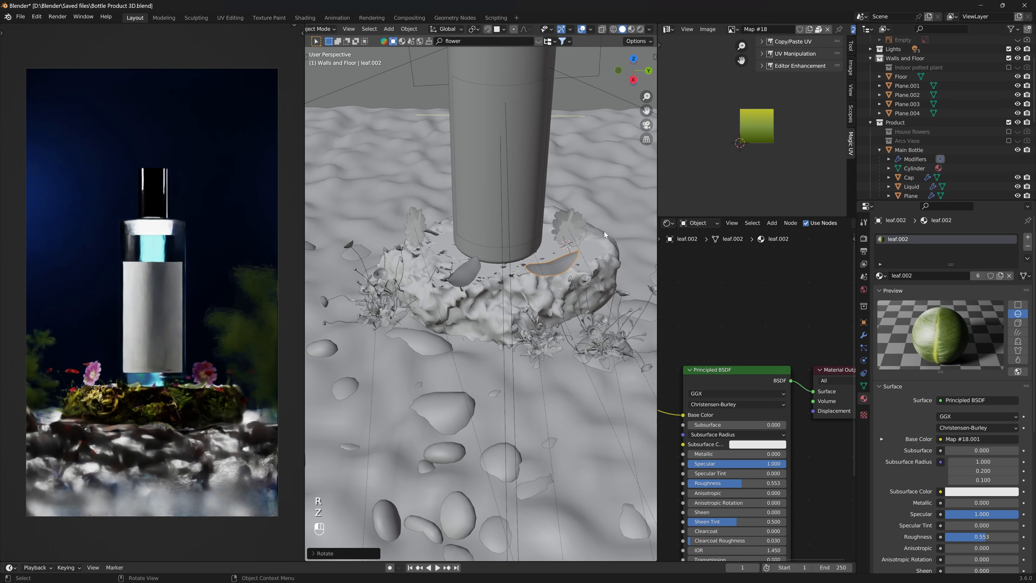
scroll(577, 298, "up", 2)
middle_click_drag(578, 301, 522, 280)
key("ctrl+a")
left_click(522, 279)
Return the viewport to the camera view and save the file with the added leaves
key("KP_0")
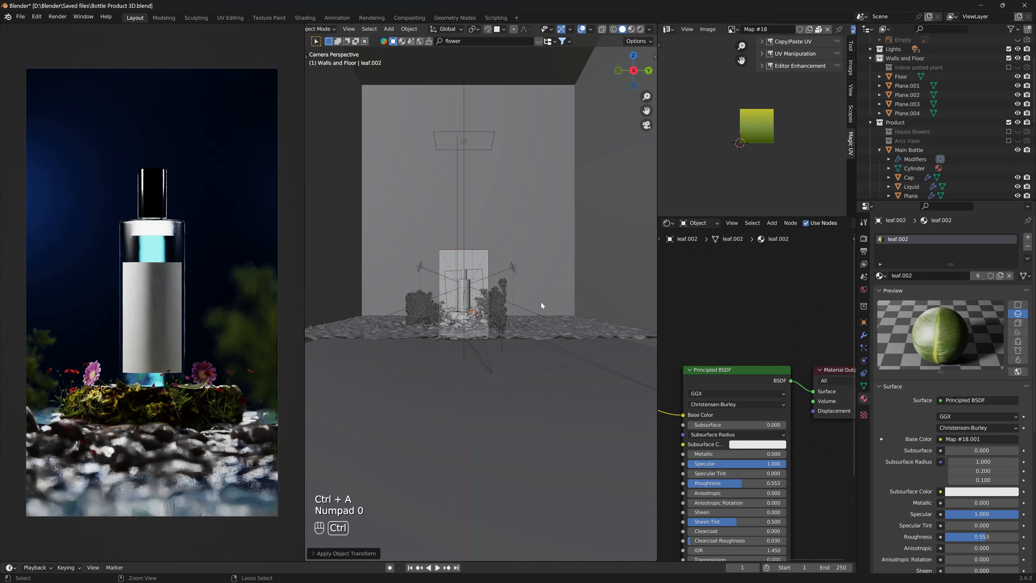
key("ctrl+s")
key("ctrl+s")
key("ctrl+s")
key("ctrl+s")
key("ctrl+s")
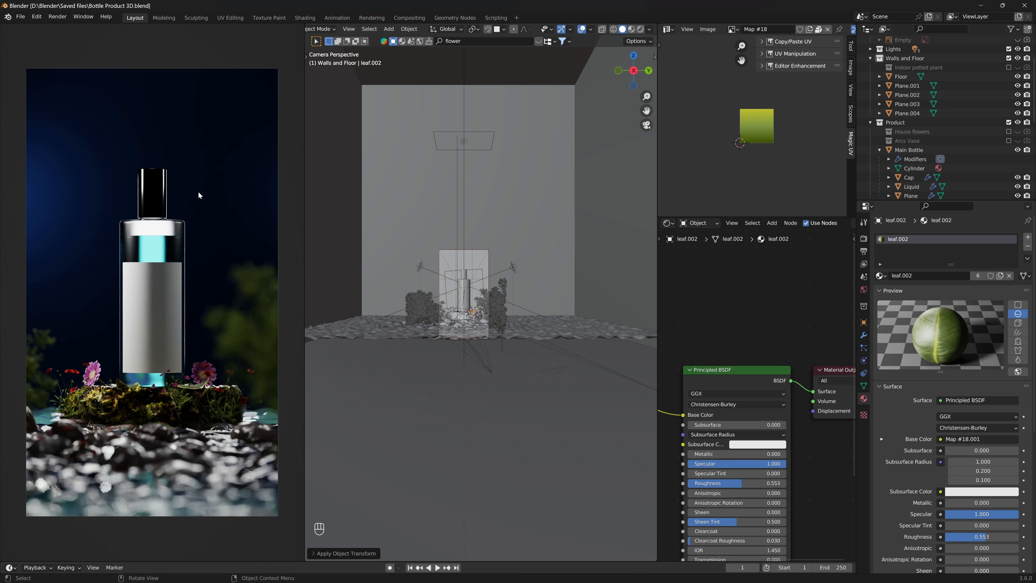
Select the blue backdrop plane and set its material's Metallic value to 0.693
key("ctrl+z")
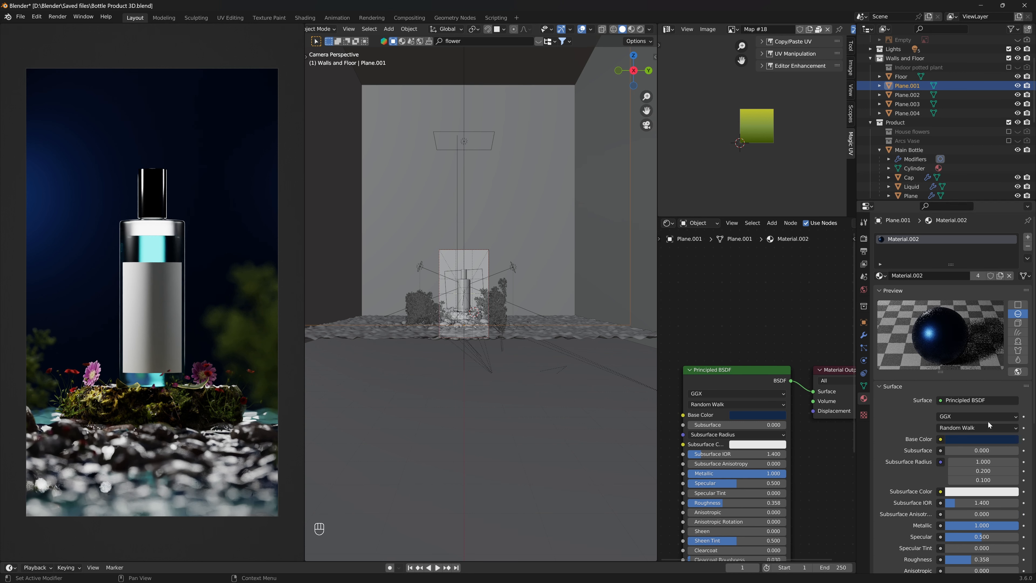
left_click(993, 436)
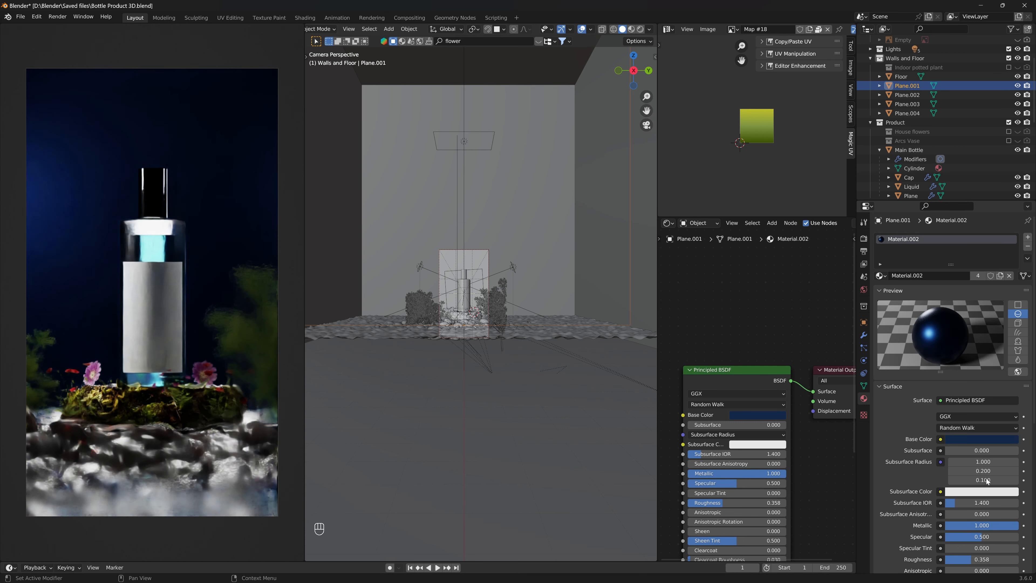
double_click(993, 526)
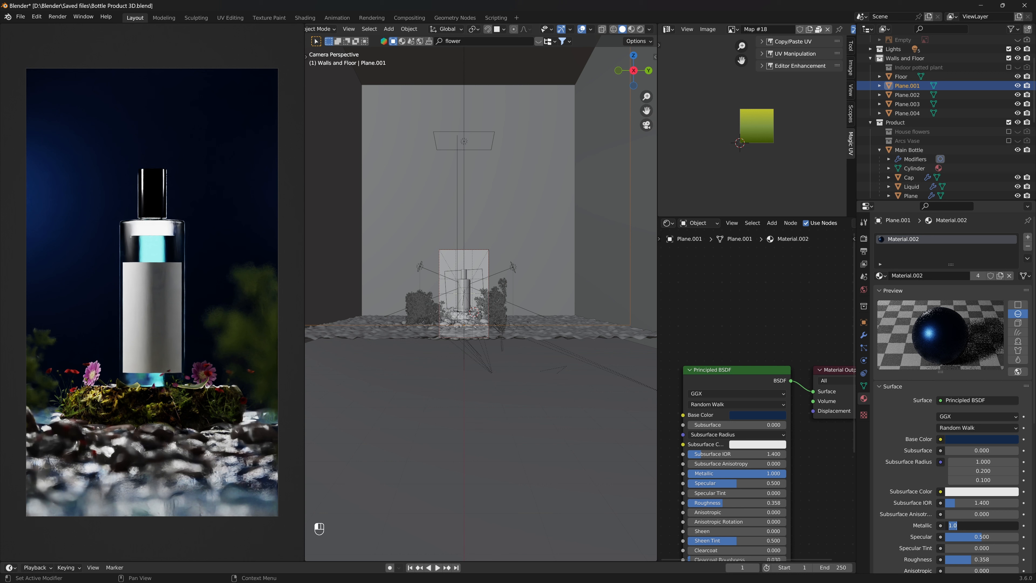
key("Escape")
left_click_drag(992, 527, 943, 528)
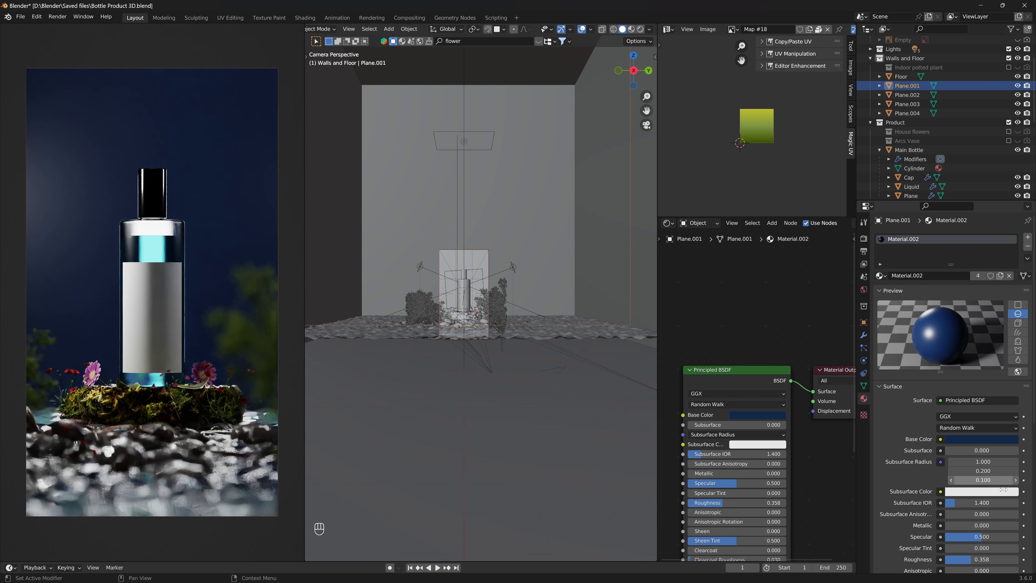
left_click_drag(981, 525, 997, 525)
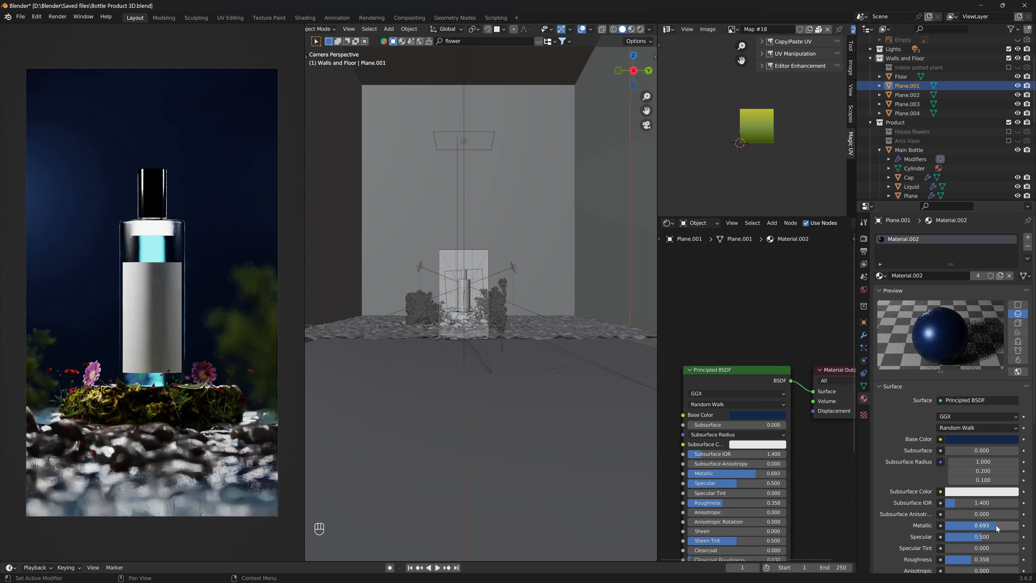
Save the file with the adjusted backdrop material
key("ctrl")
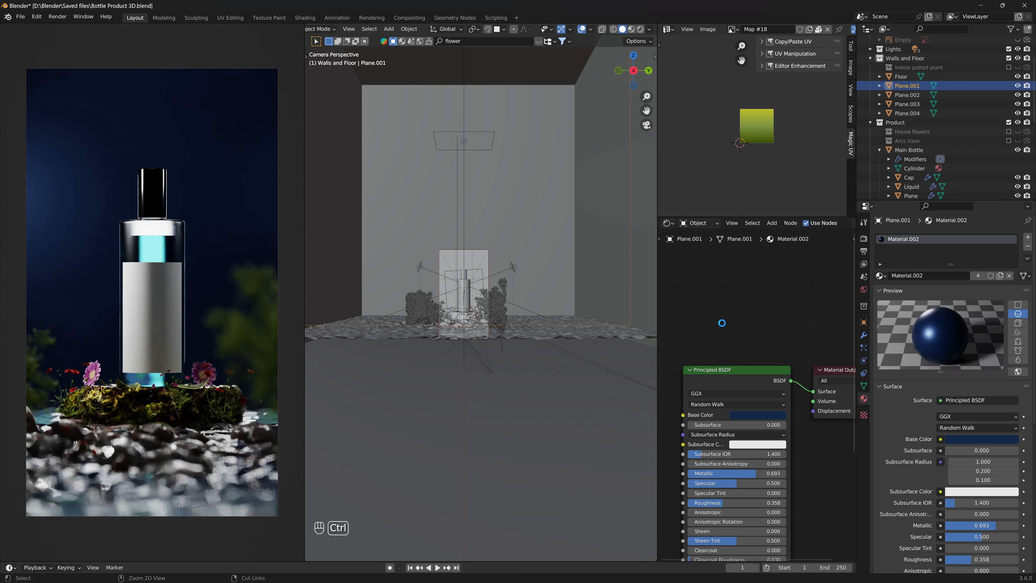
key("ctrl+s")
key("ctrl+s")
key("ctrl+s")
key("ctrl+s")
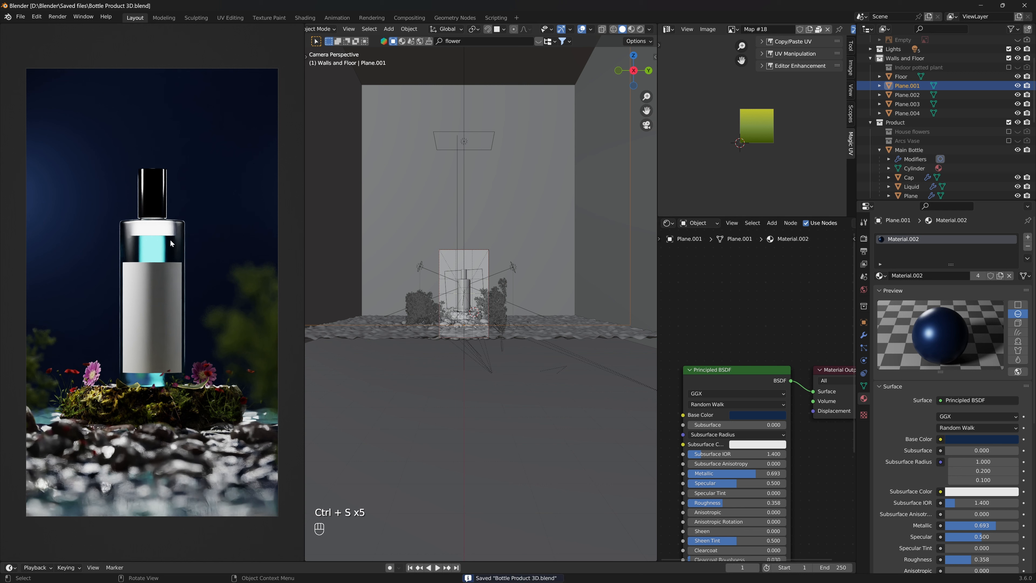
left_click(864, 239)
scroll(959, 520, "down", 10)
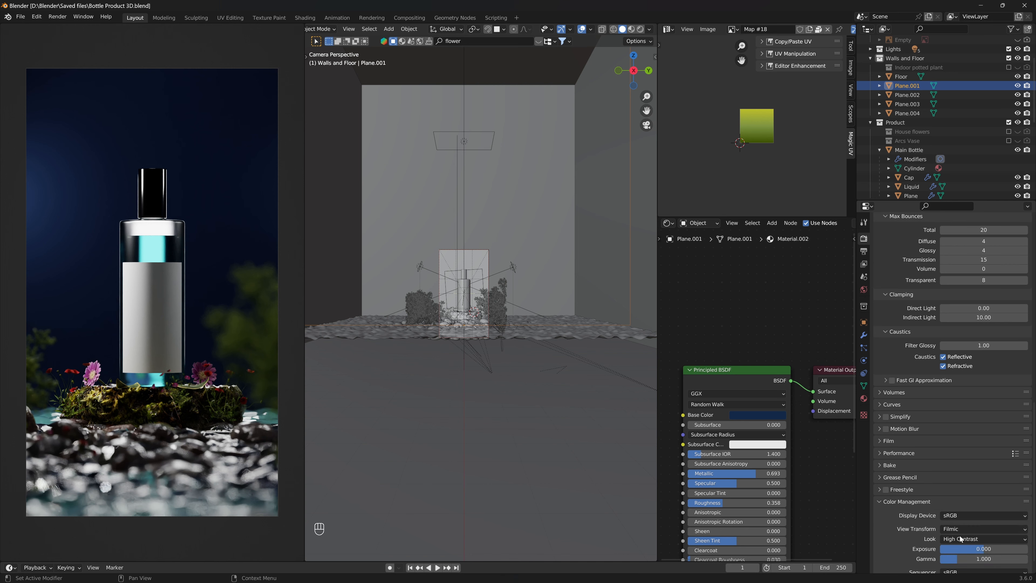
scroll(935, 526, "up", 6)
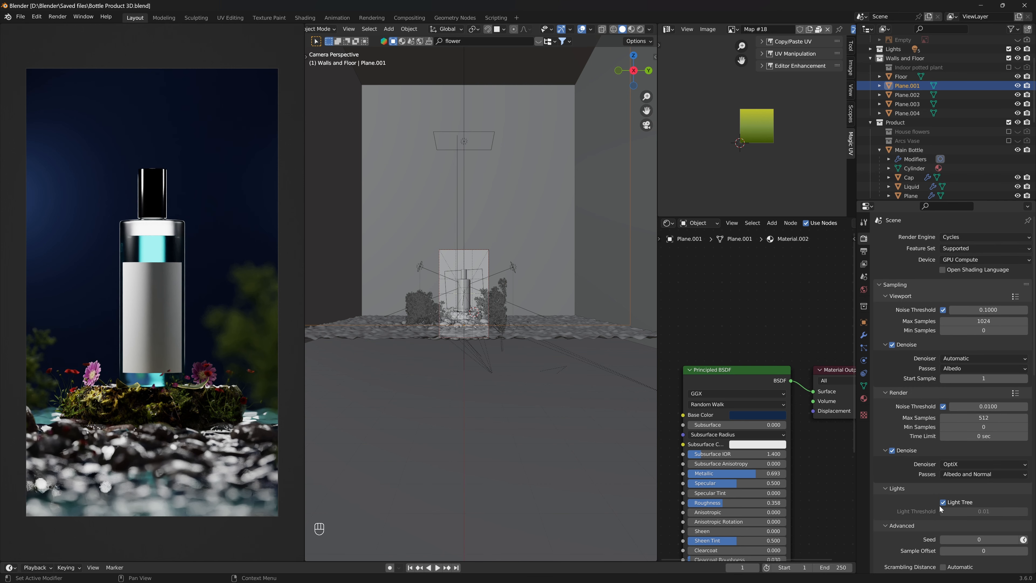
left_click(863, 348)
left_click(864, 399)
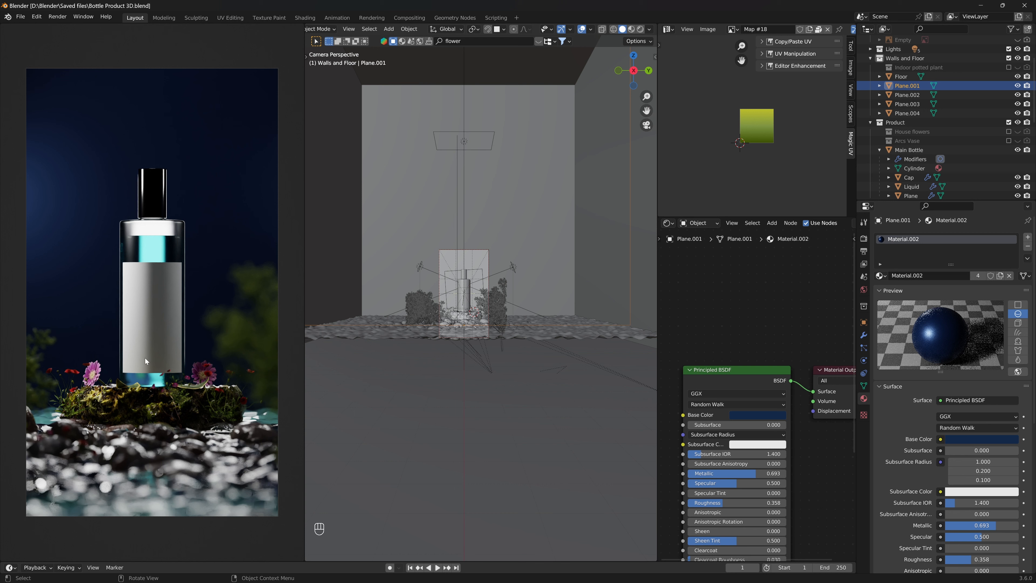
Save the bottle product file again
key("ctrl+s")
key("ctrl+s")
key("ctrl+s")
key("ctrl+s")
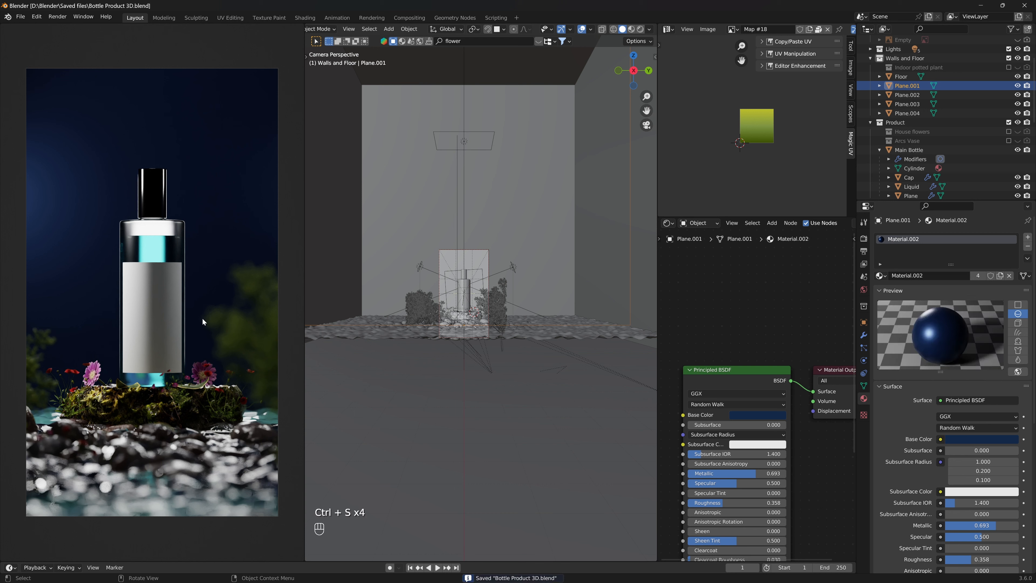
Select the bottle's label plane, and widen the image and shader editor areas with the camera view fitted to the narrower viewport
left_click(157, 290)
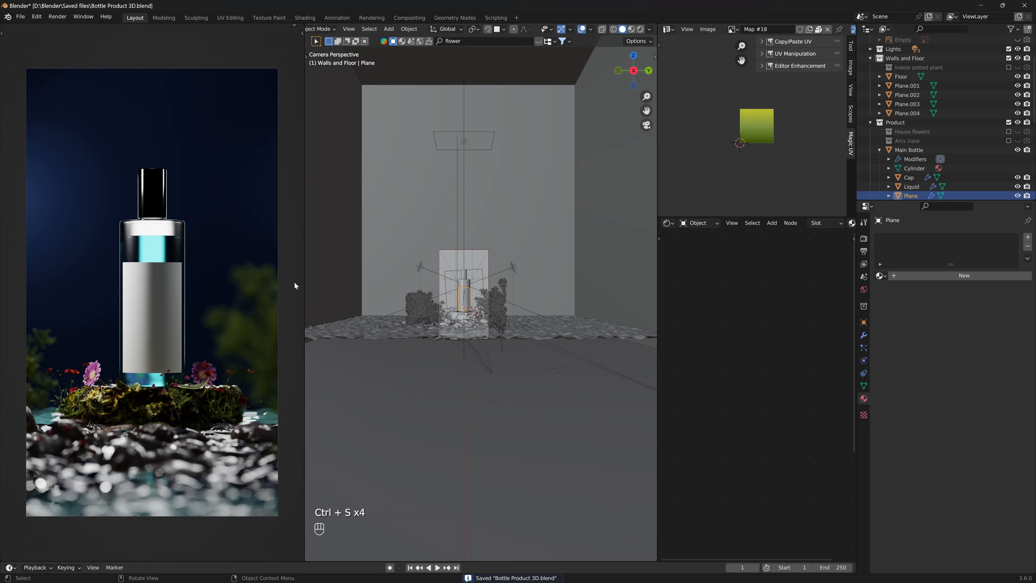
scroll(456, 297, "up", 8)
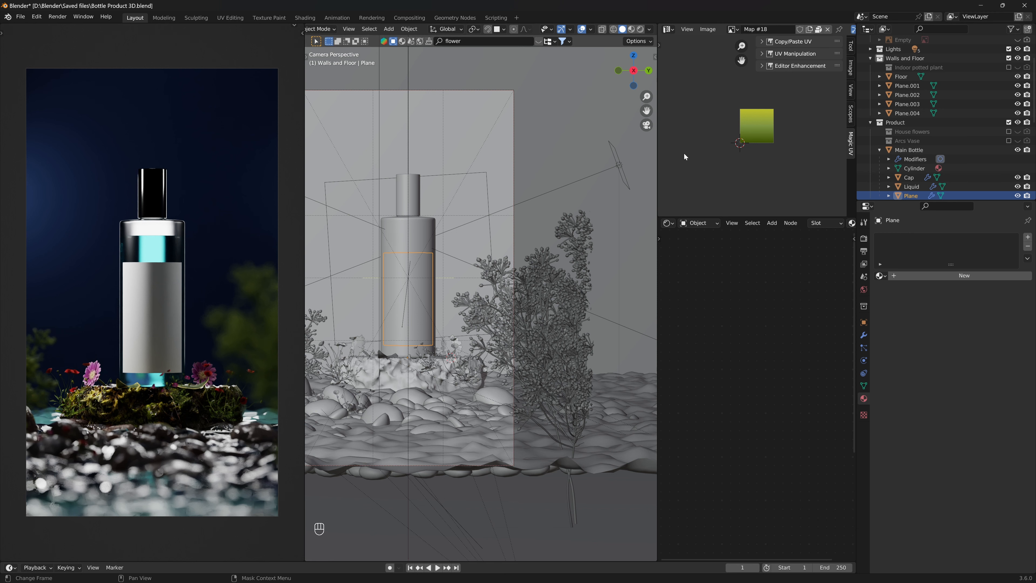
left_click_drag(658, 160, 565, 177)
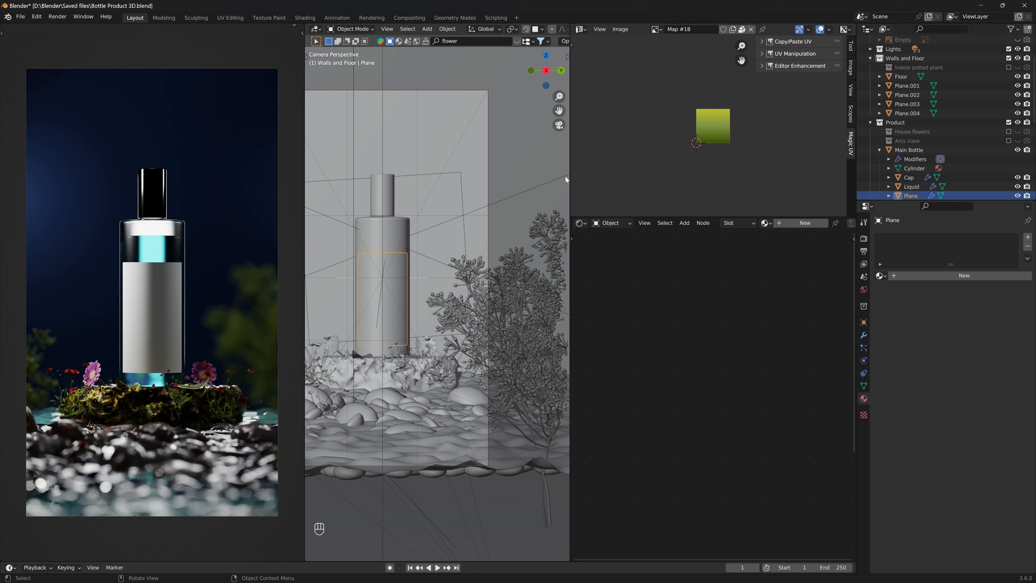
key("Home")
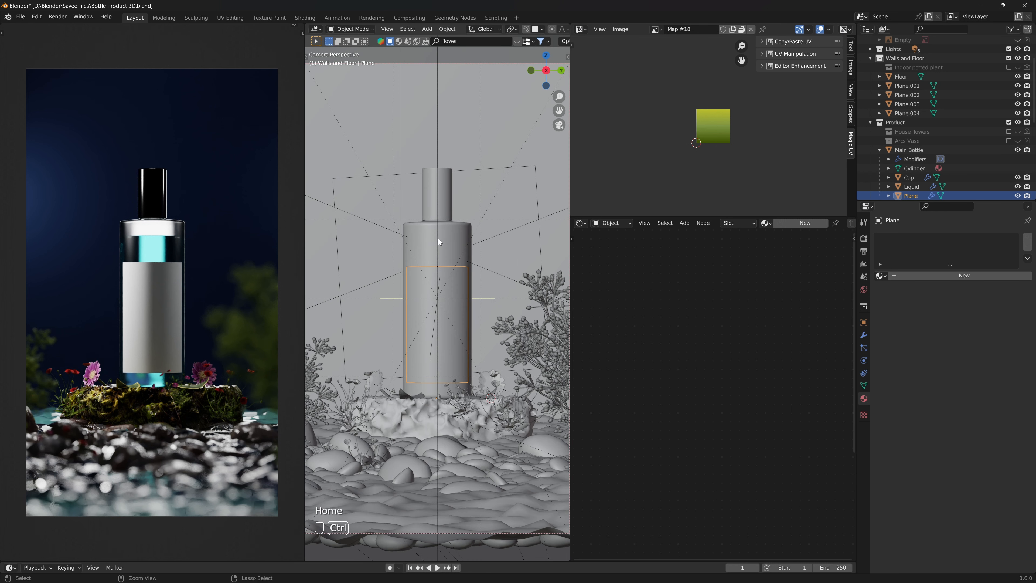
Save the file and fit the camera frame to the rendered viewport
key("ctrl+s")
key("ctrl+s")
key("ctrl+s")
key("ctrl+s")
key("ctrl+s")
key("ctrl+s")
key("ctrl+s")
key("ctrl+s")
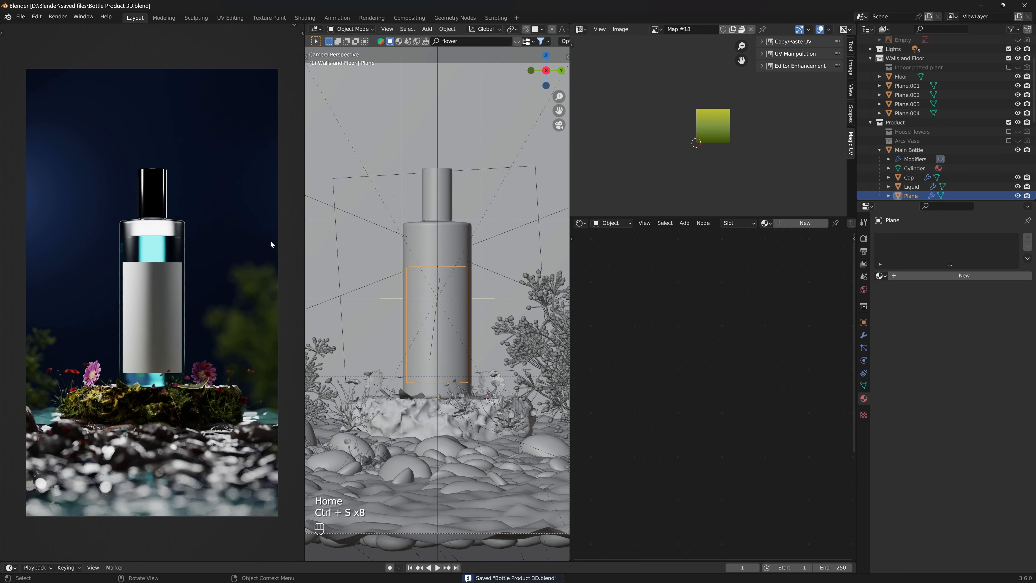
key("Home")
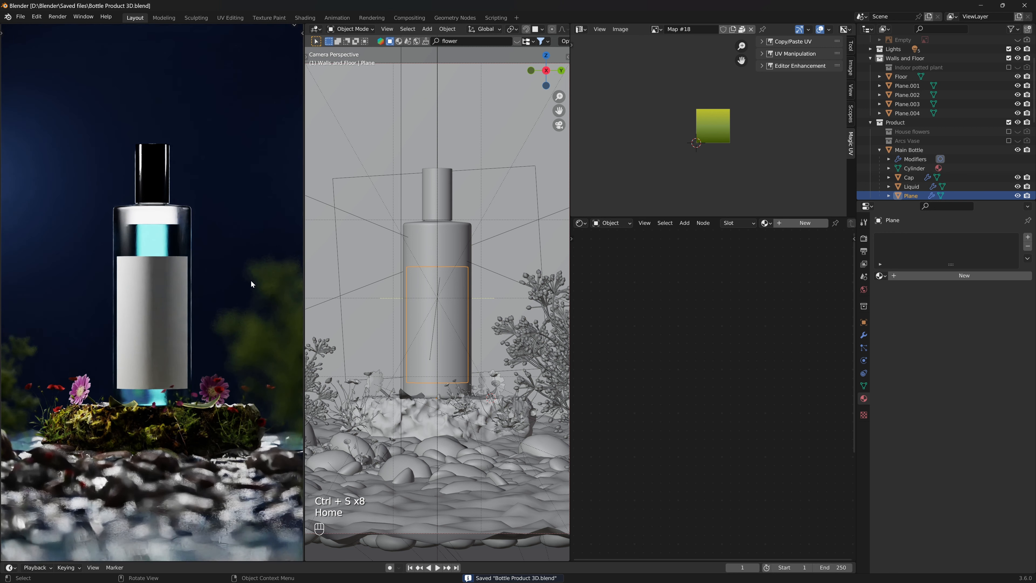
Unwrap the label plane's whole mesh in Edit Mode and select all of its UVs in the UV editor
key("Tab")
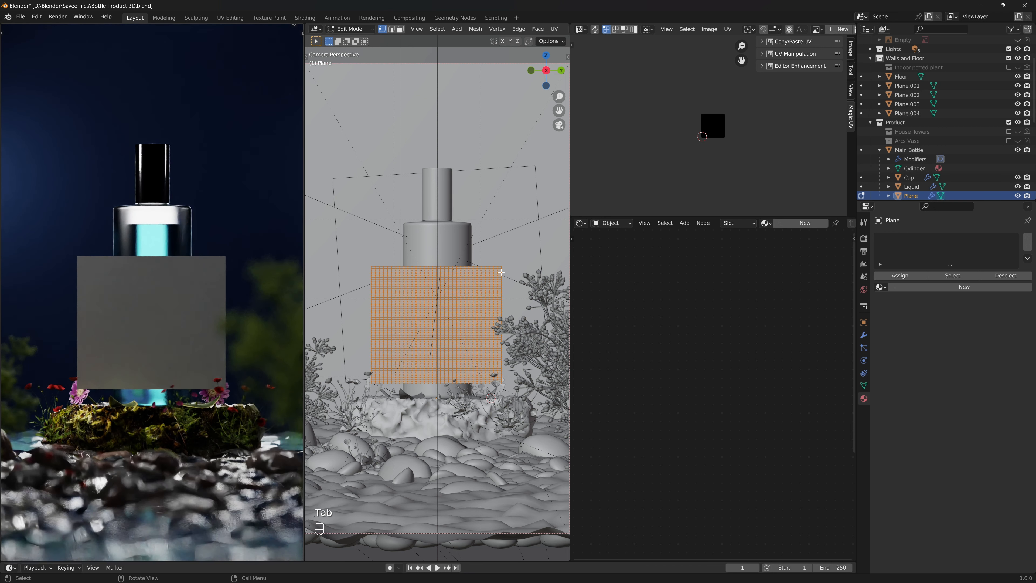
key("y")
key("u")
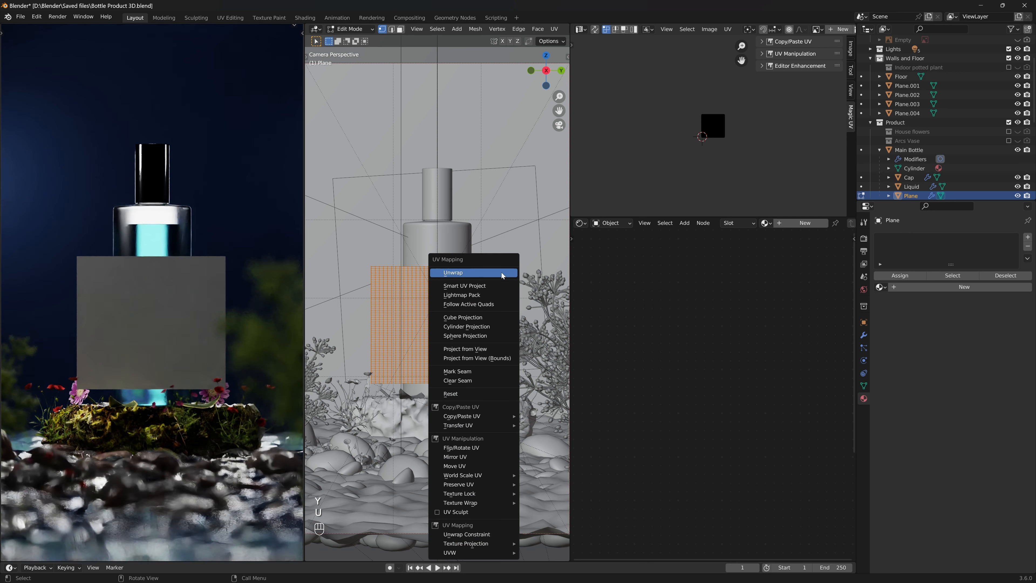
left_click(504, 273)
scroll(736, 94, "up", 8)
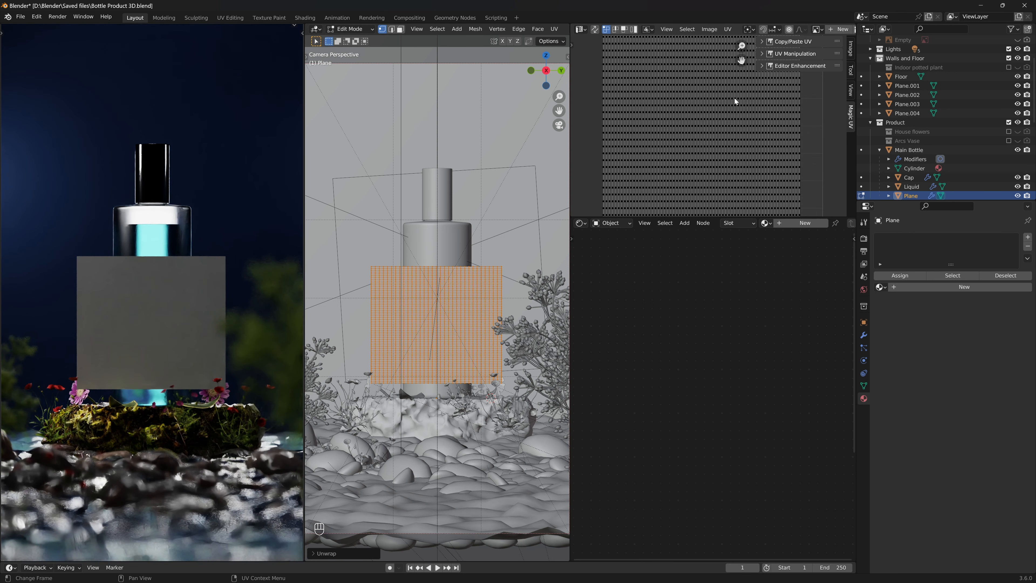
scroll(734, 98, "down", 8)
left_click_drag(771, 87, 644, 167)
scroll(709, 130, "up", 2)
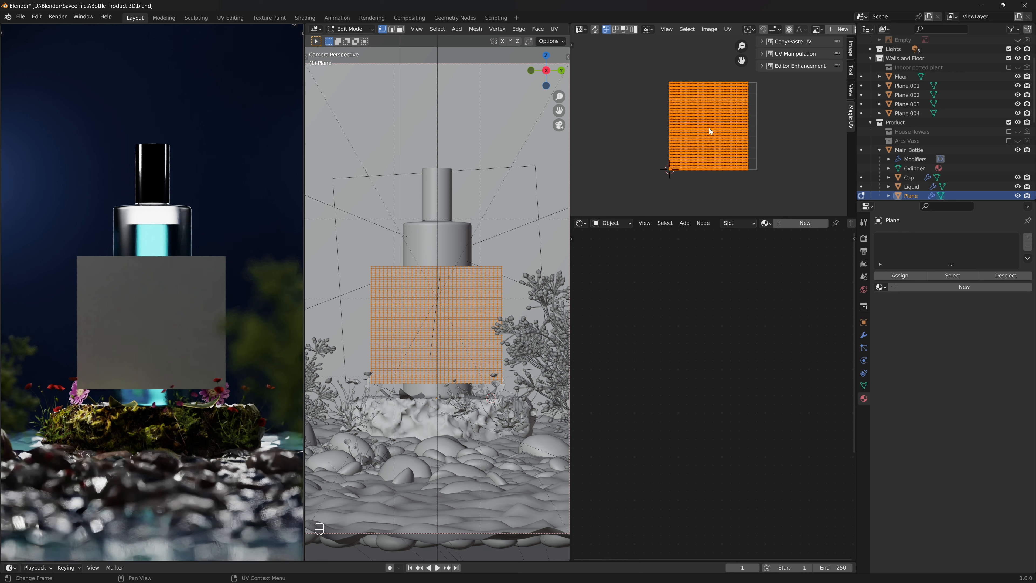
Unwrap the selected label UVs again from the UV editor and hide that editor's sidebar
right_click(710, 130)
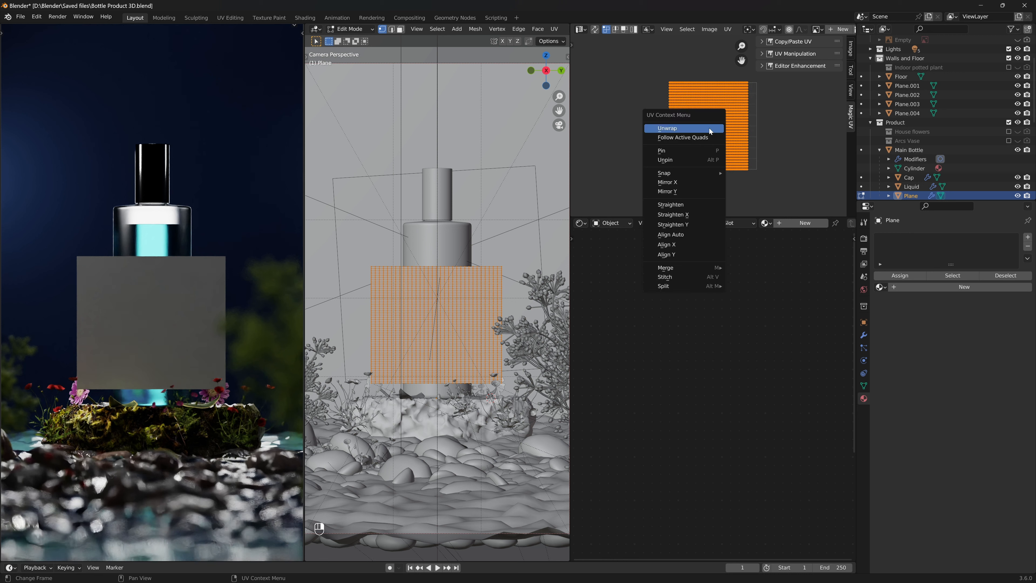
left_click(709, 128)
key("n")
Start a UV layout export for the label plane and set the first image size value to 2048
left_click(729, 29)
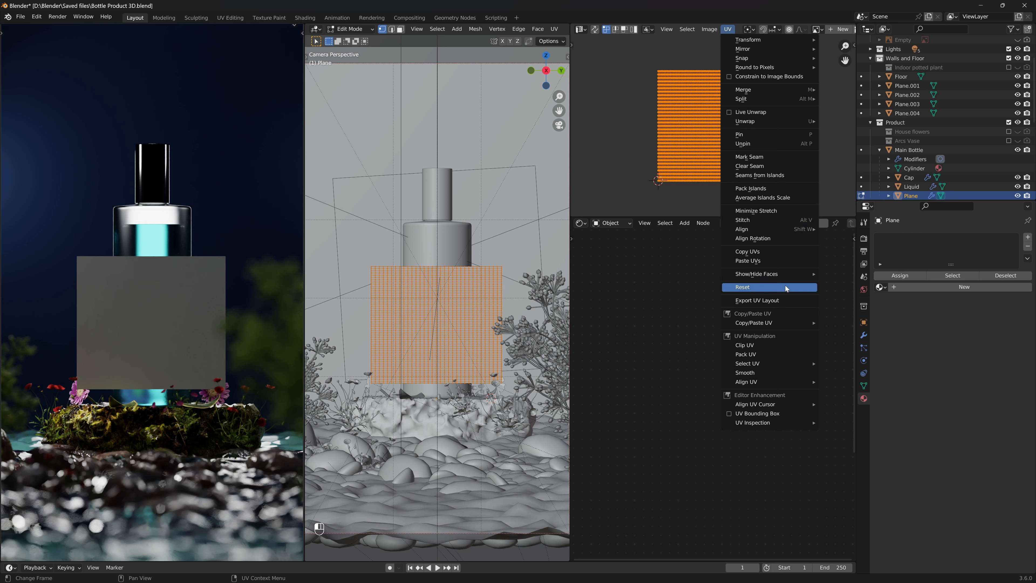
left_click(774, 302)
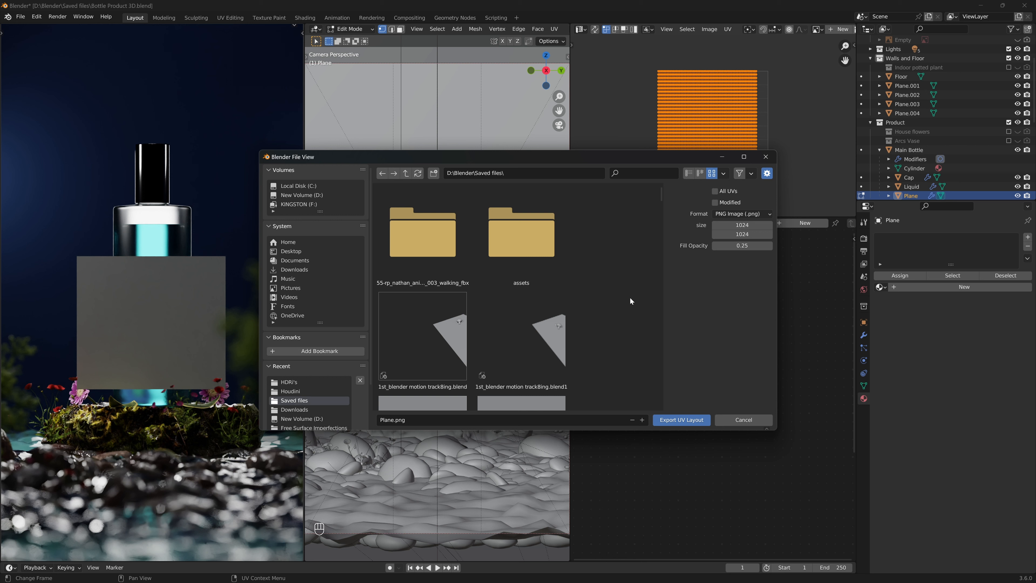
left_click(742, 225)
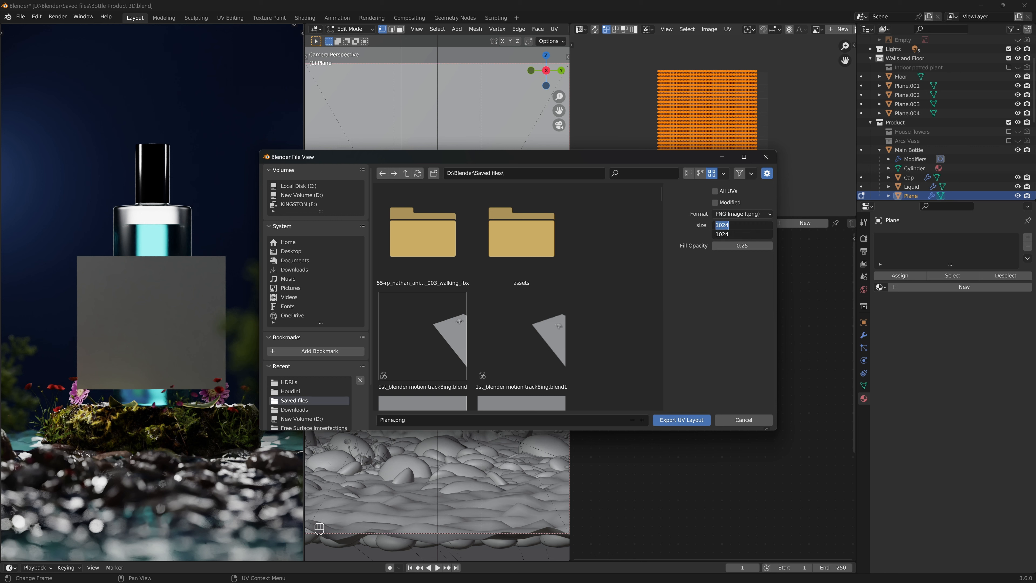
type("2048")
key("Return")
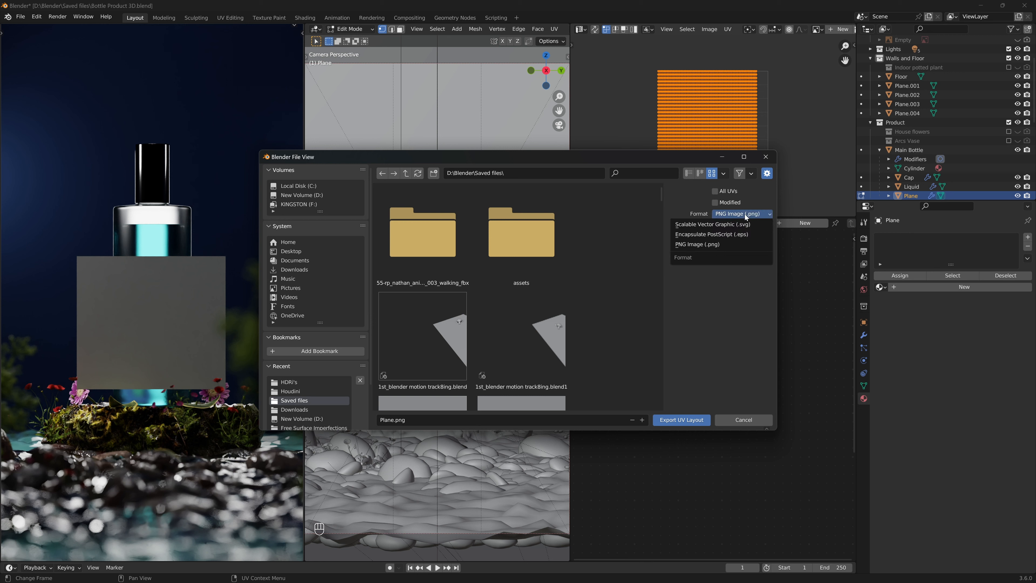